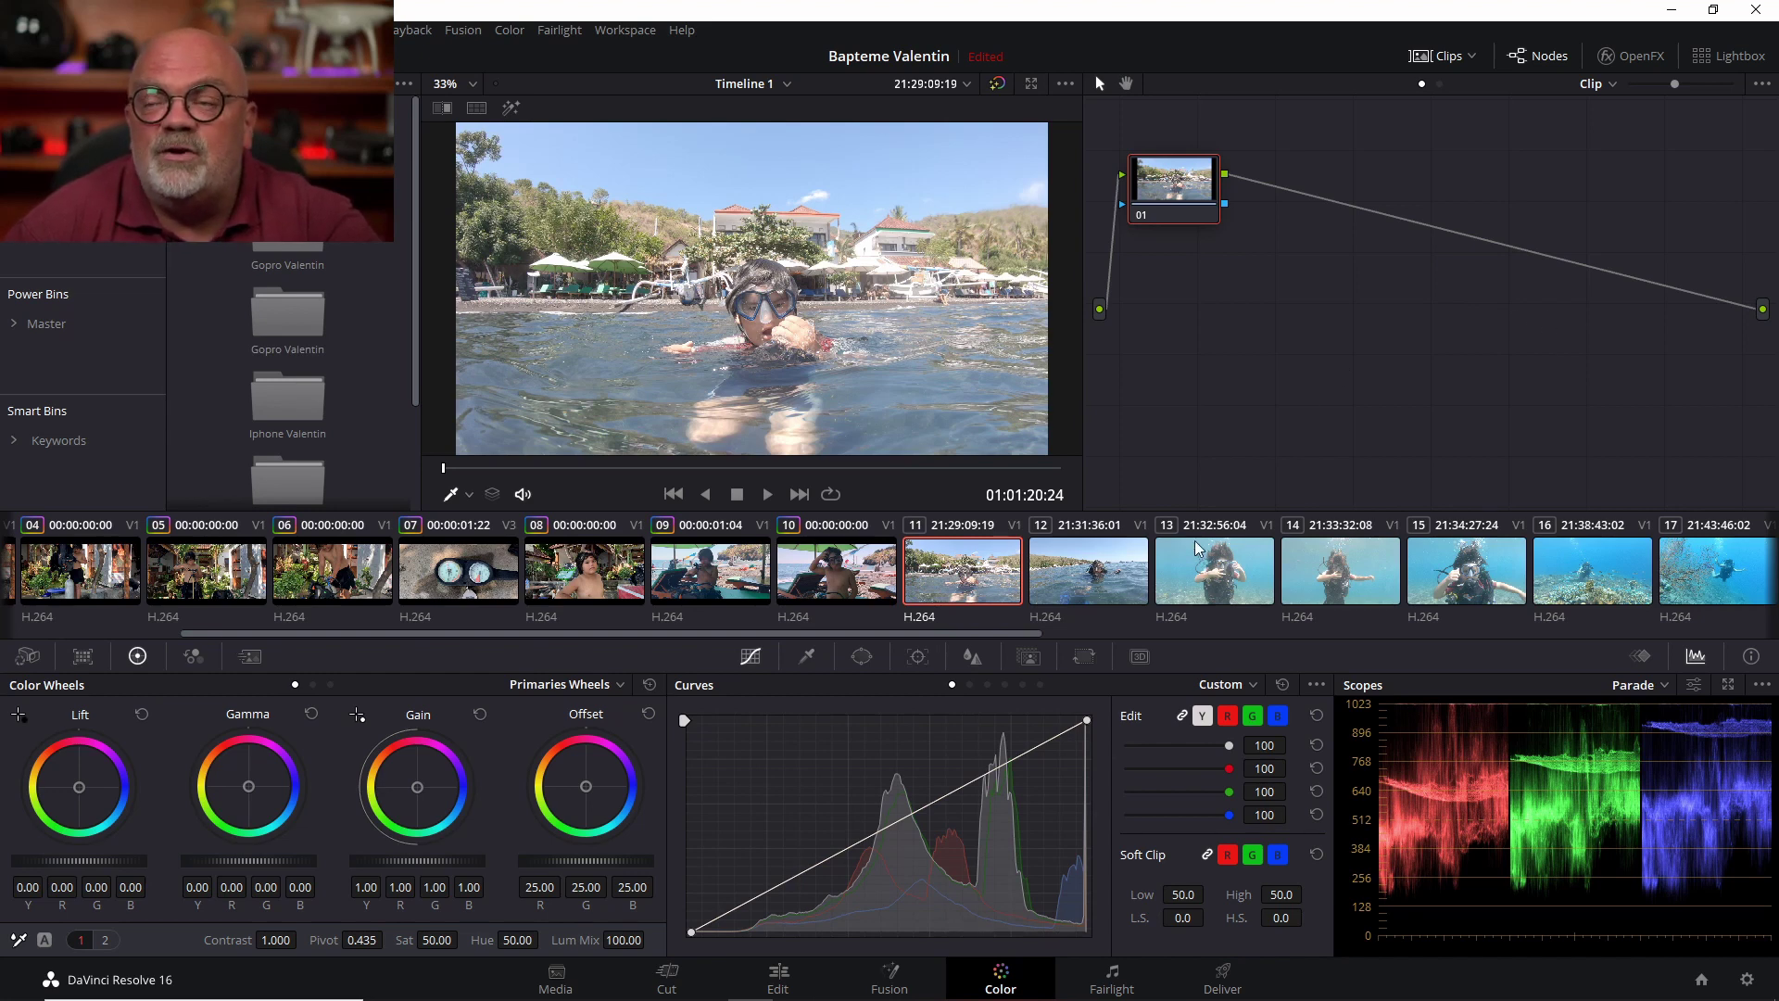
Display the Parade scope for clip 11
scroll(1193, 541, right, 1)
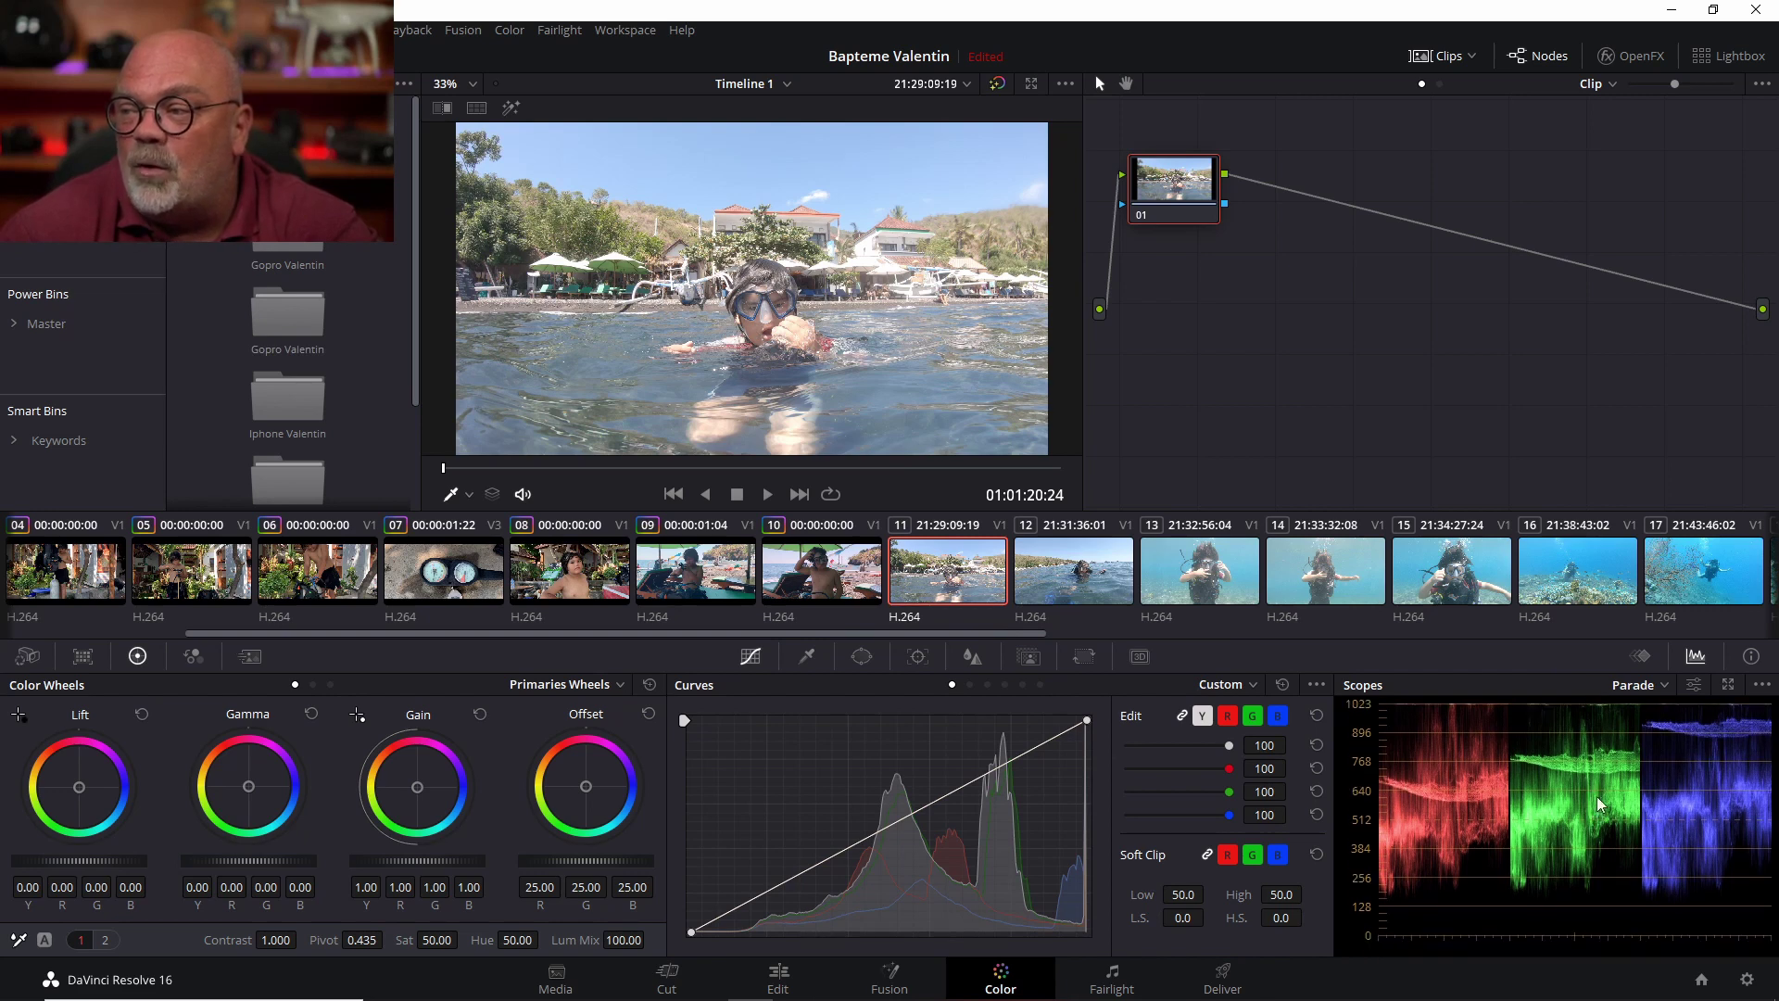
click(1665, 686)
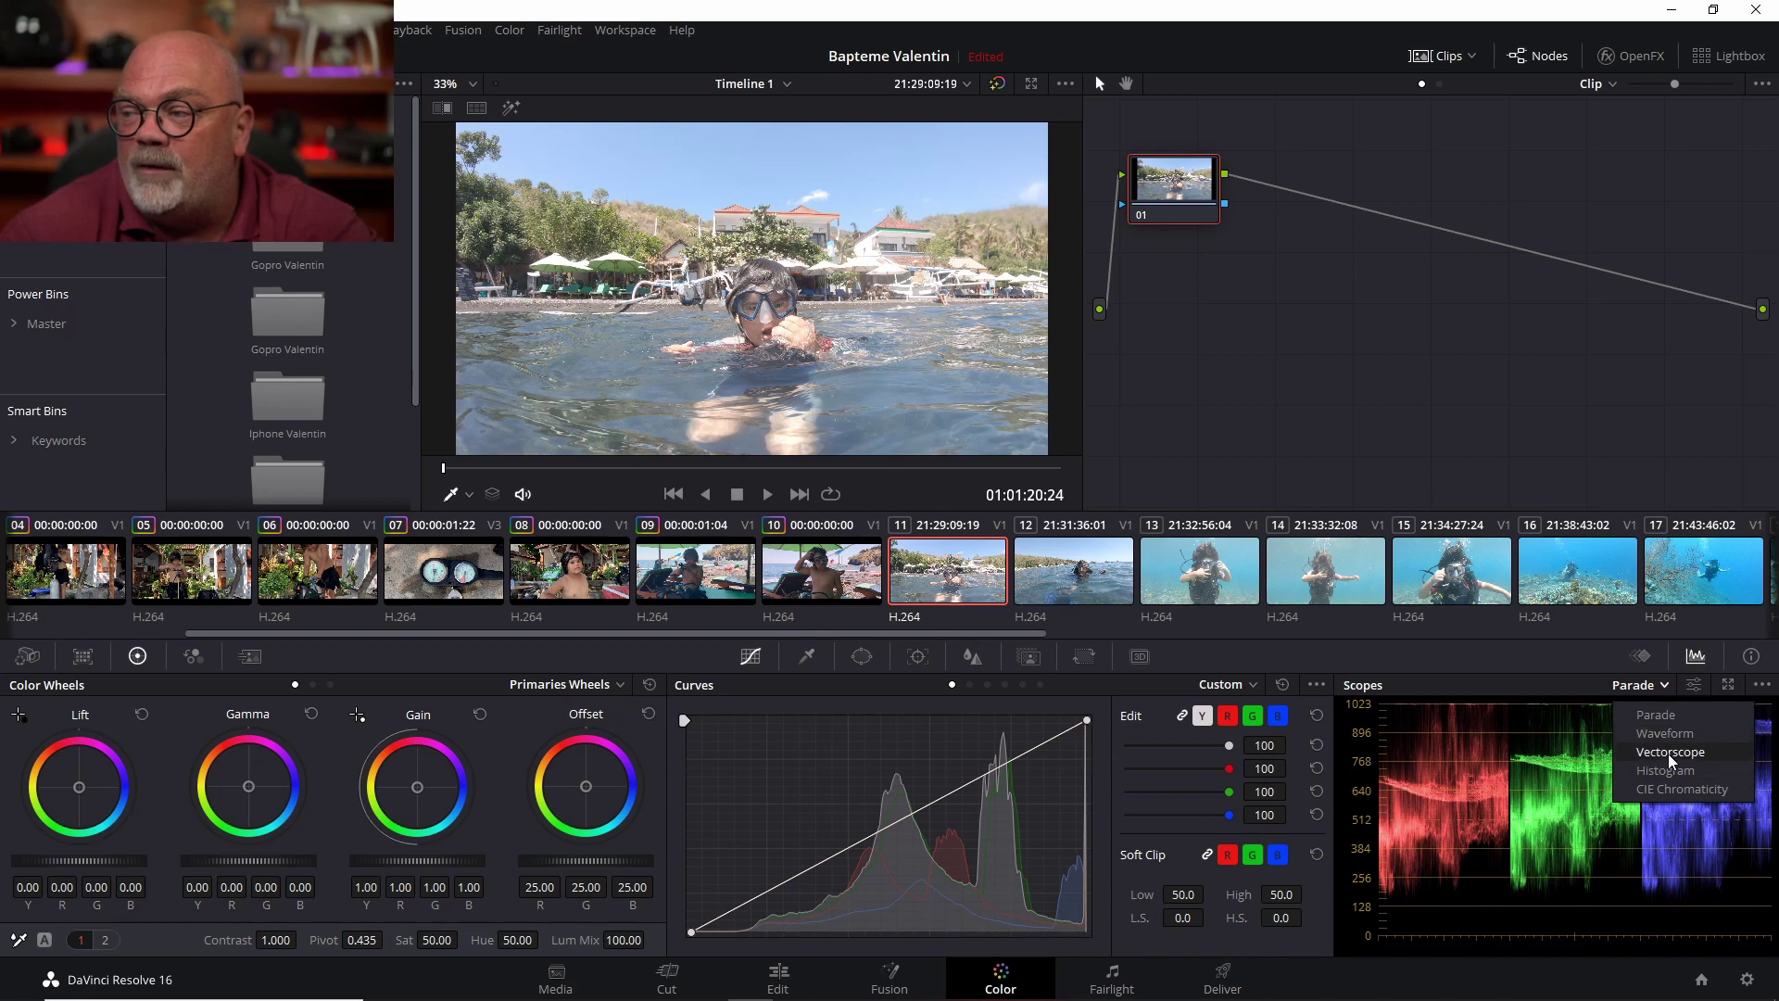
click(1666, 716)
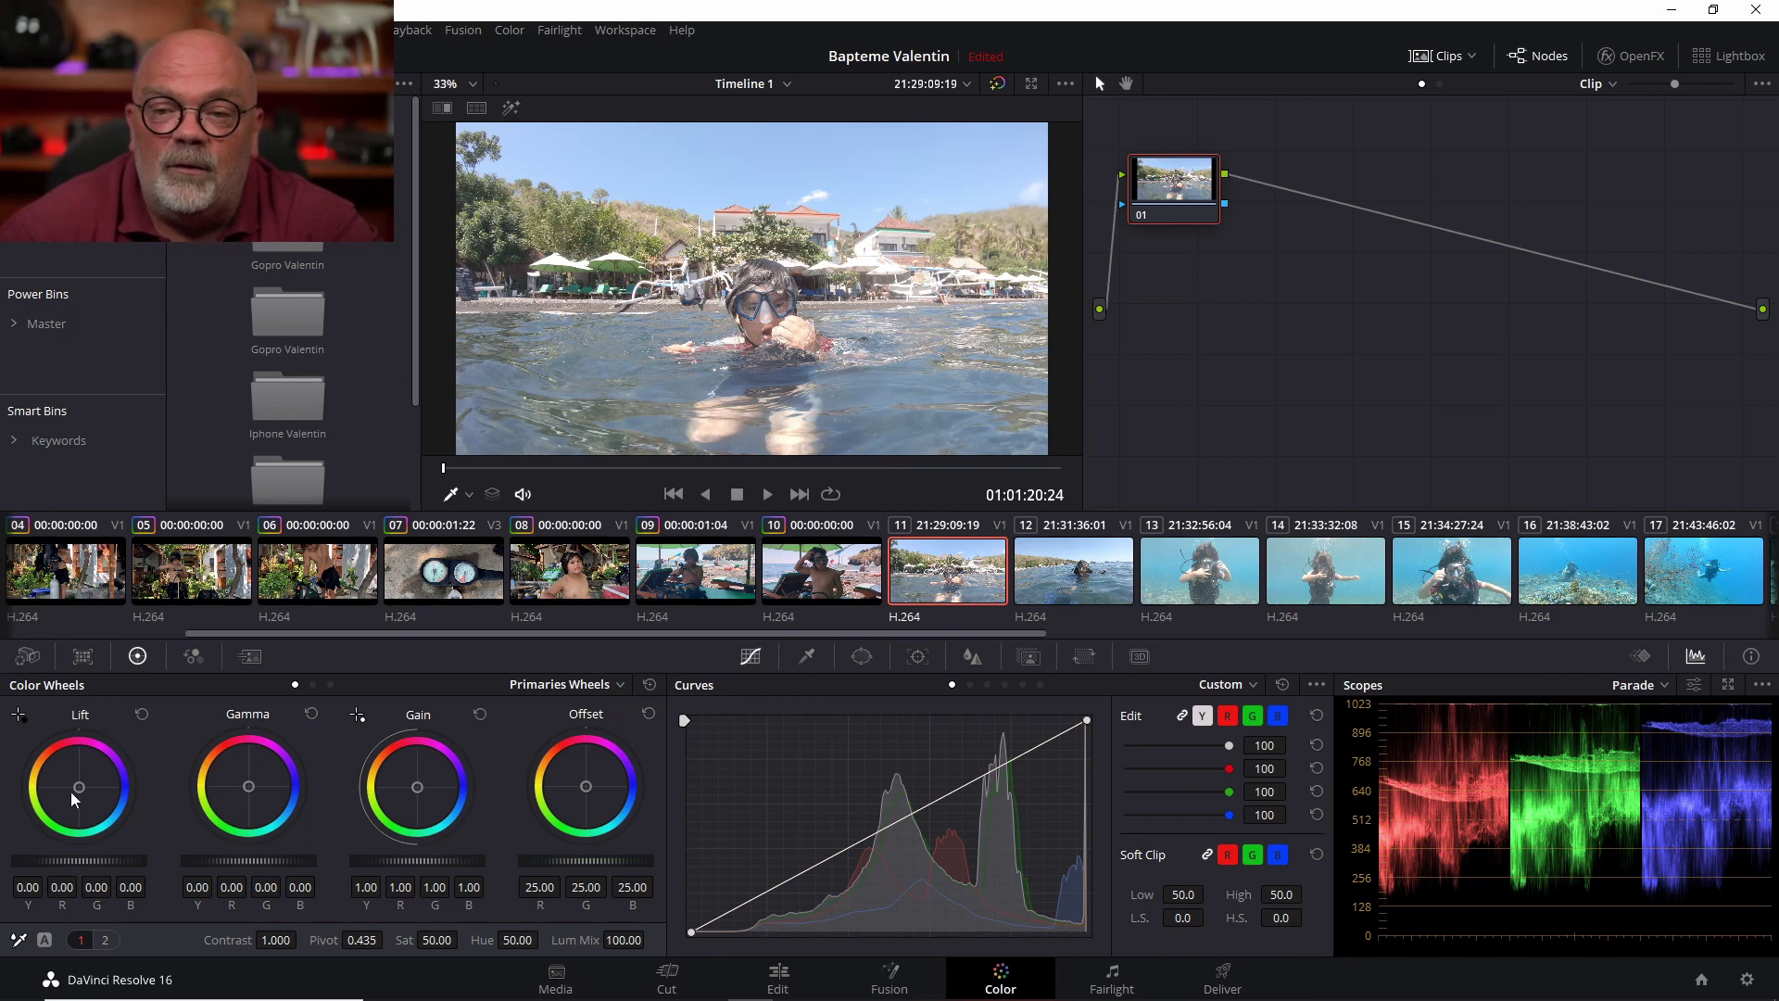
Try the automatic colour balance on clip 11's node and undo it
click(44, 939)
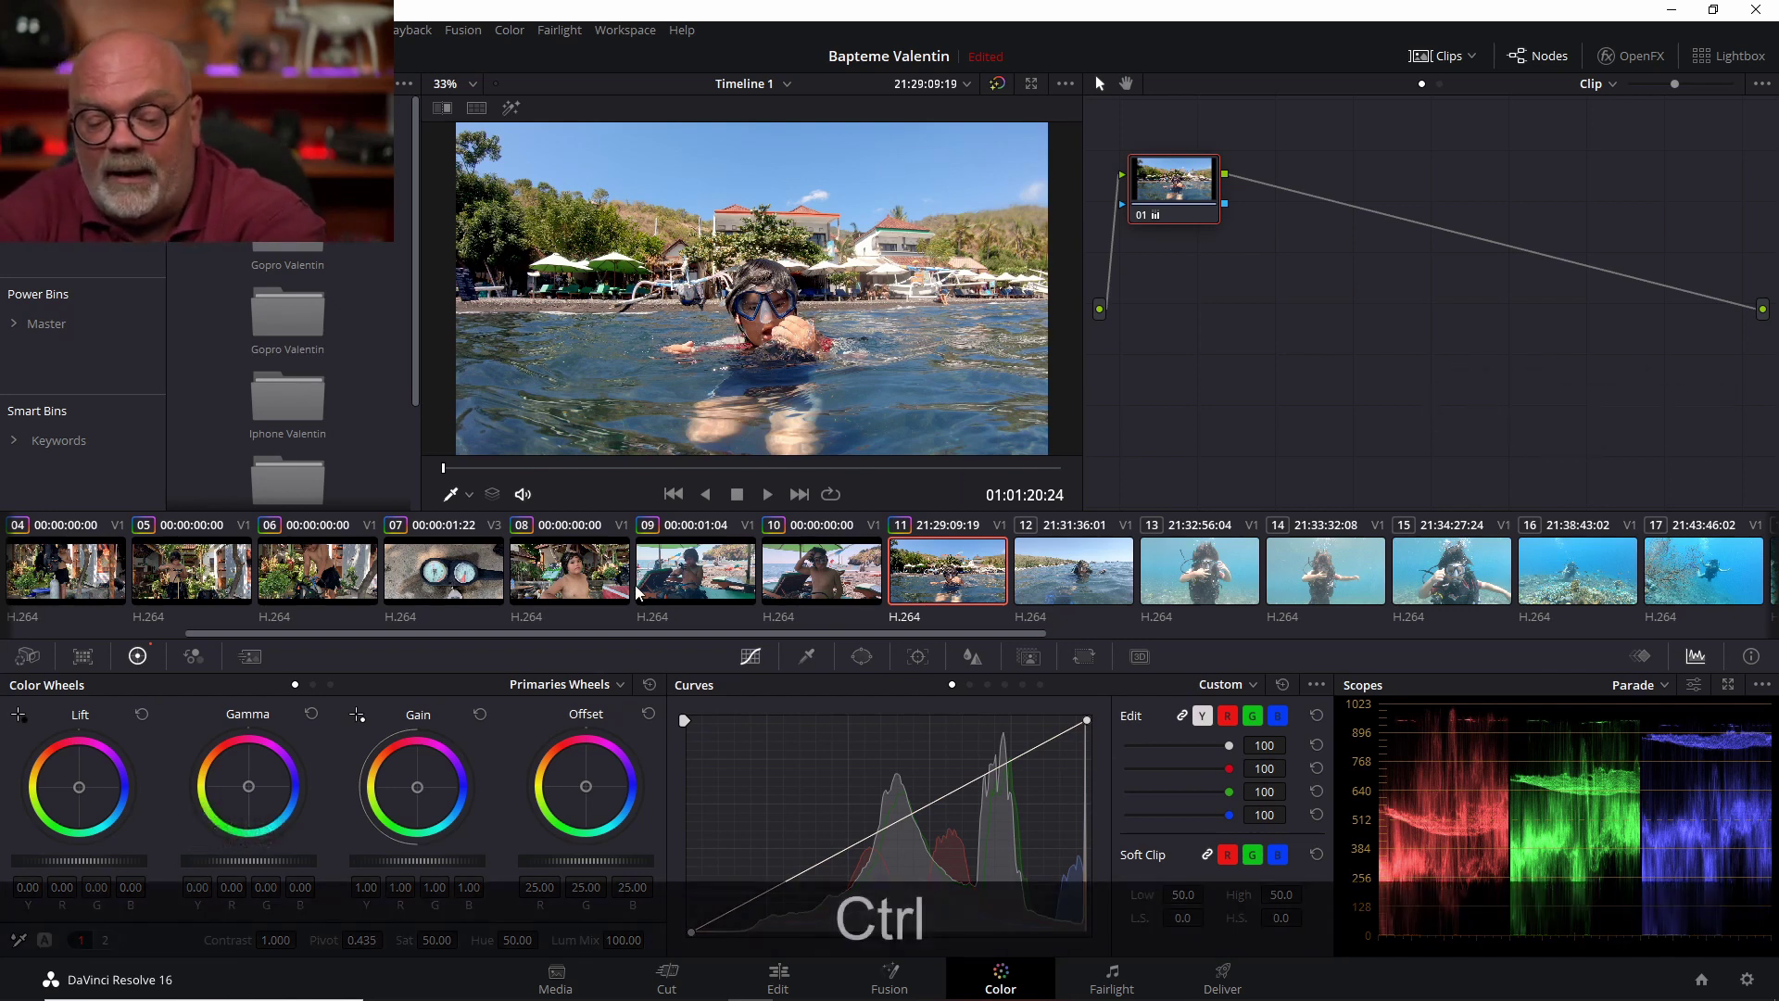
key(ctrl+z)
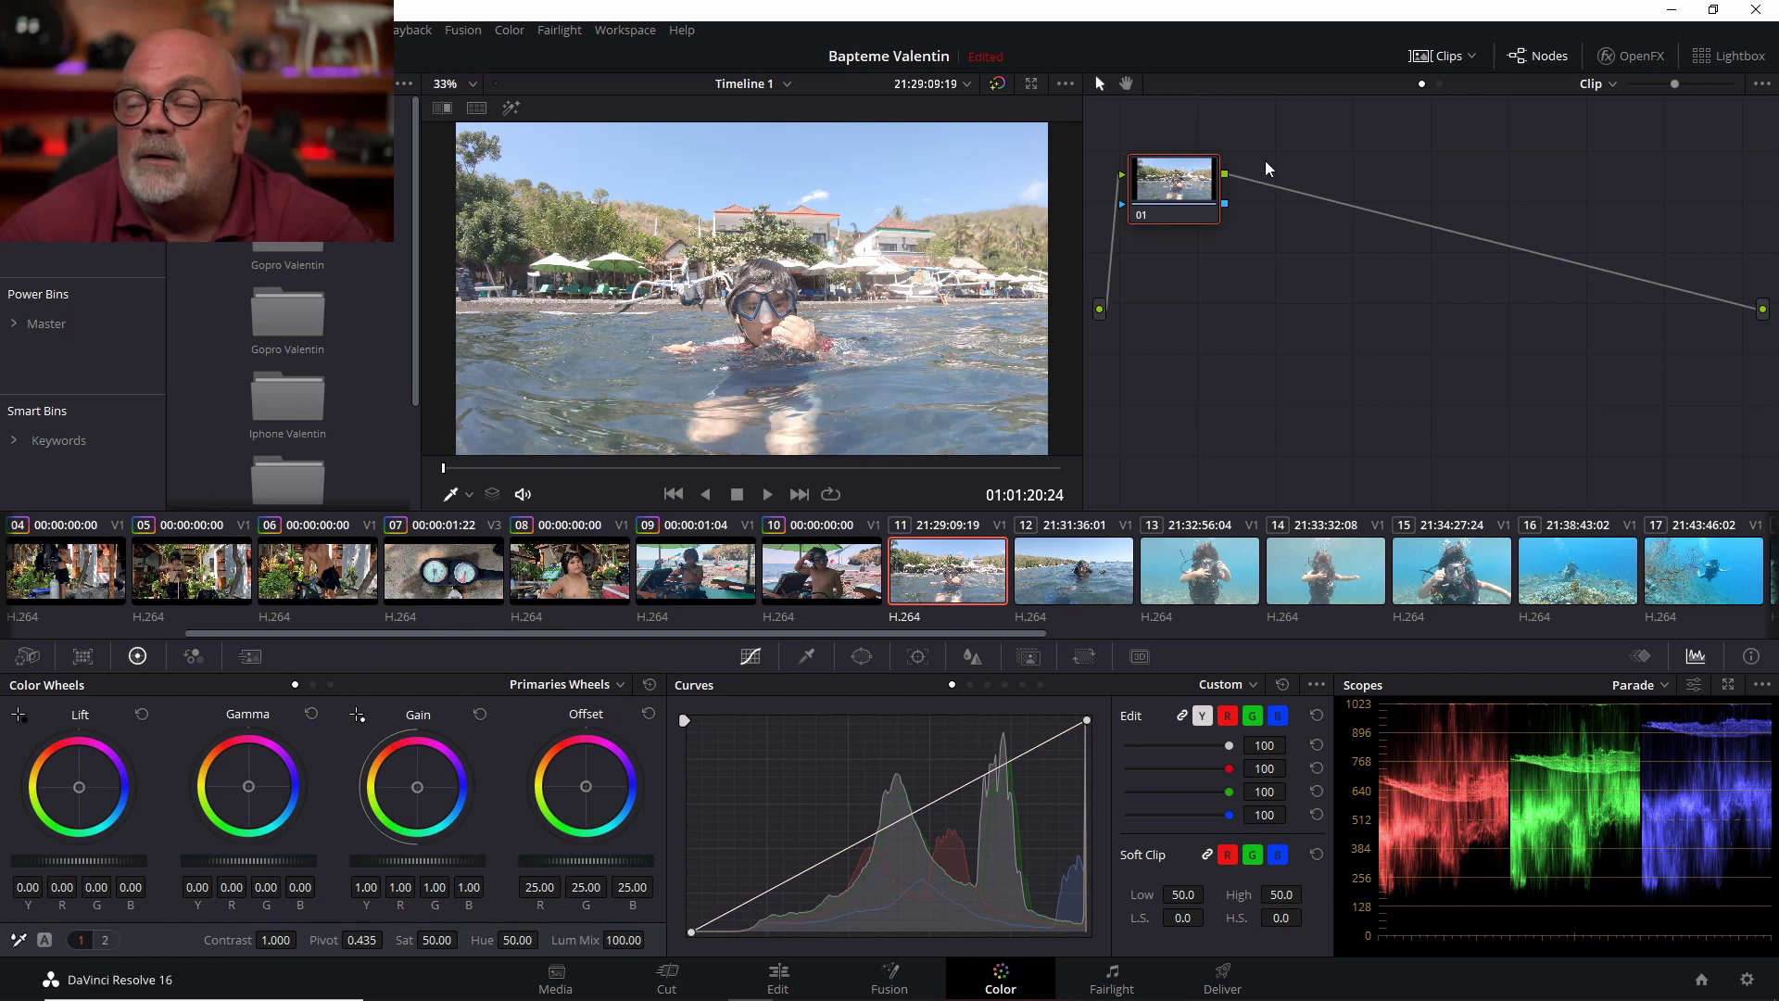
Label node 01 as WB
right_click(1181, 186)
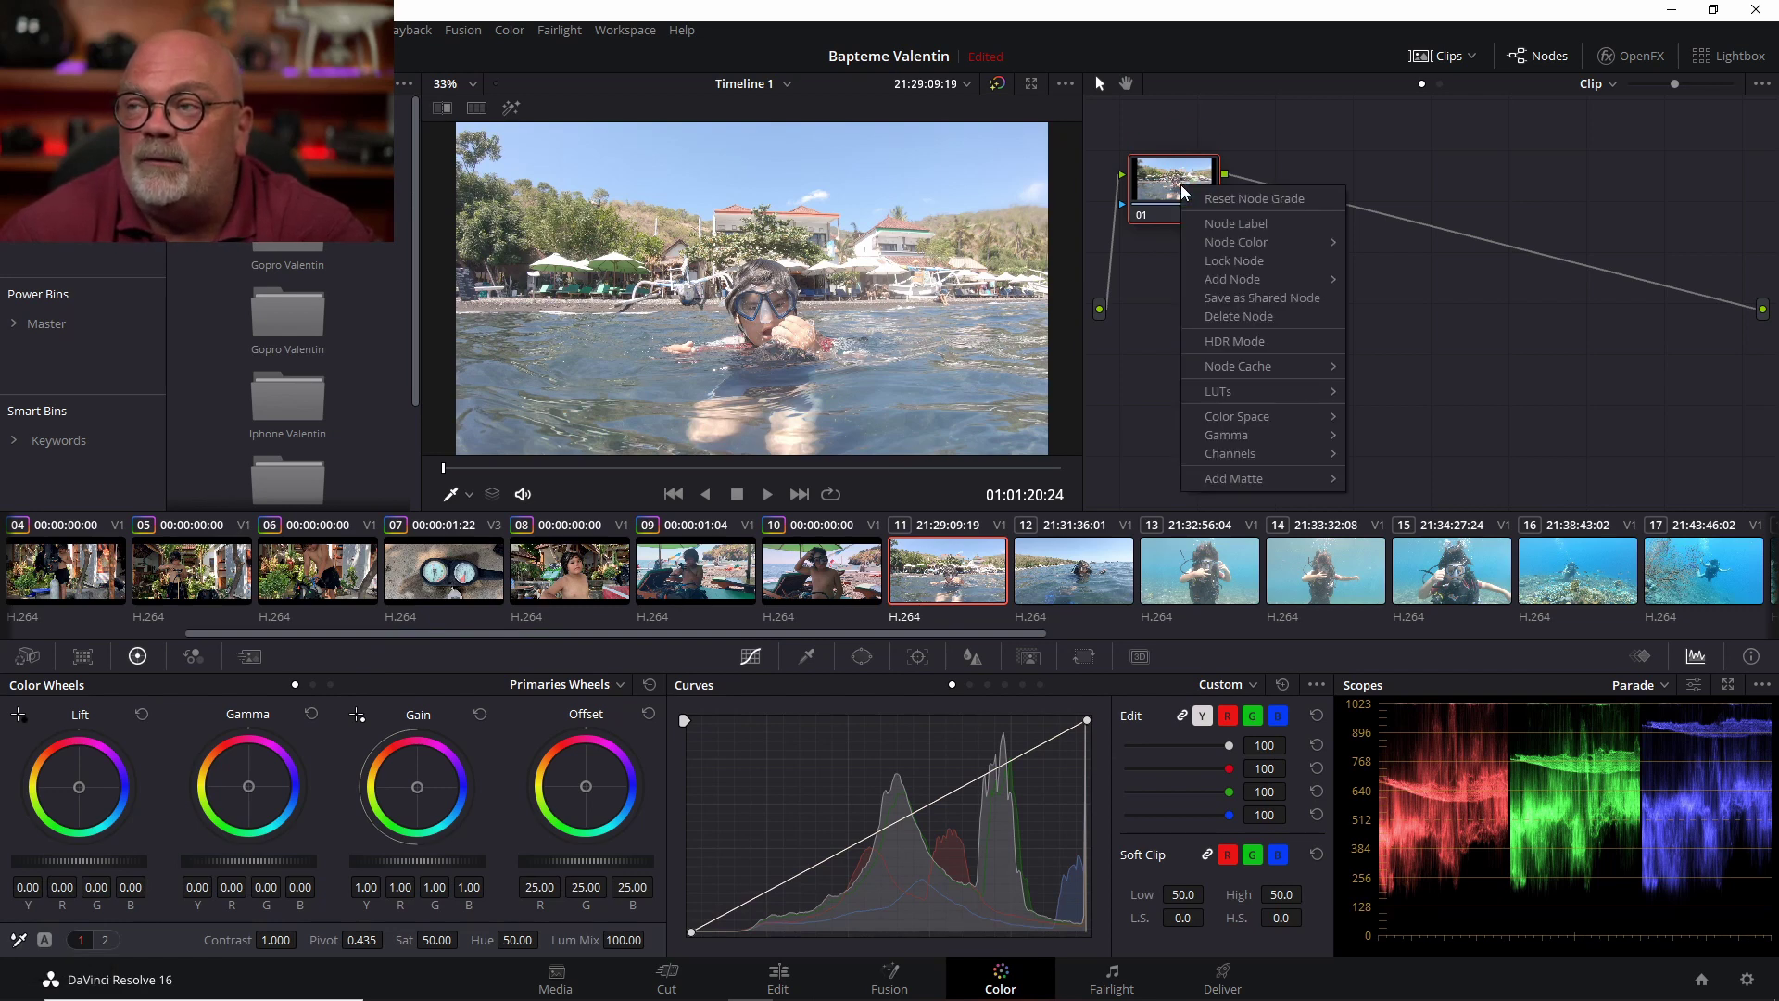
click(1227, 225)
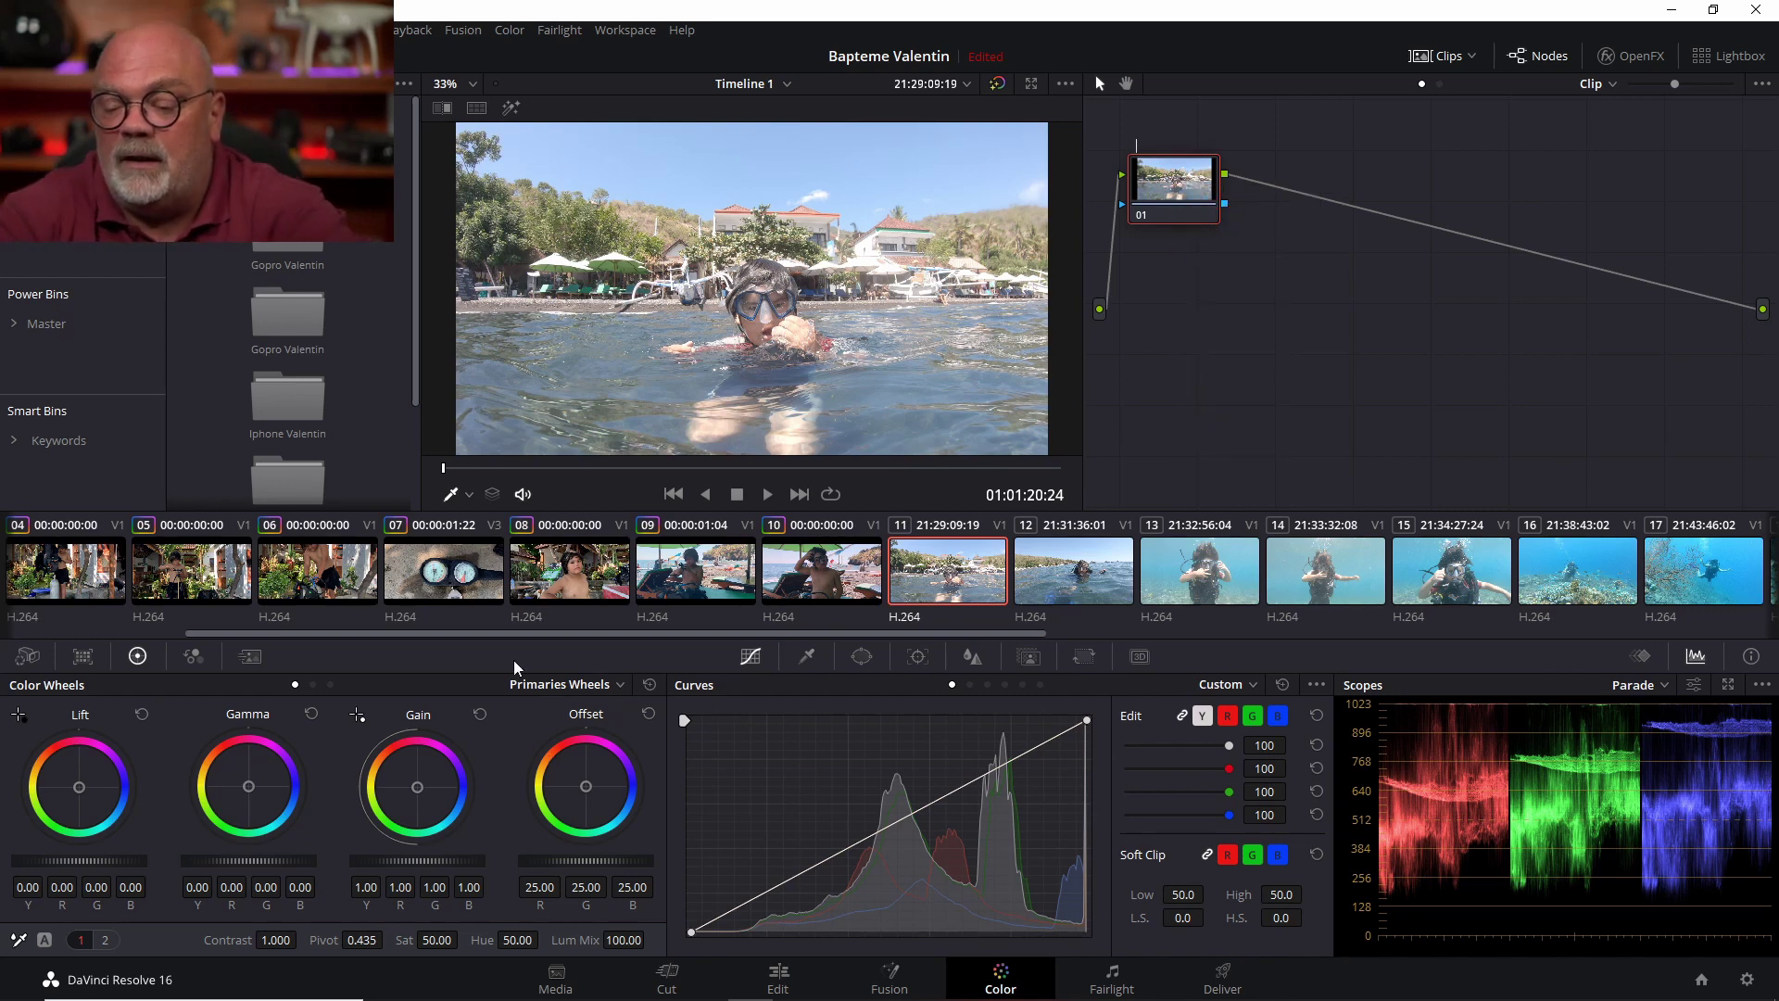
text(WB)
key(Return)
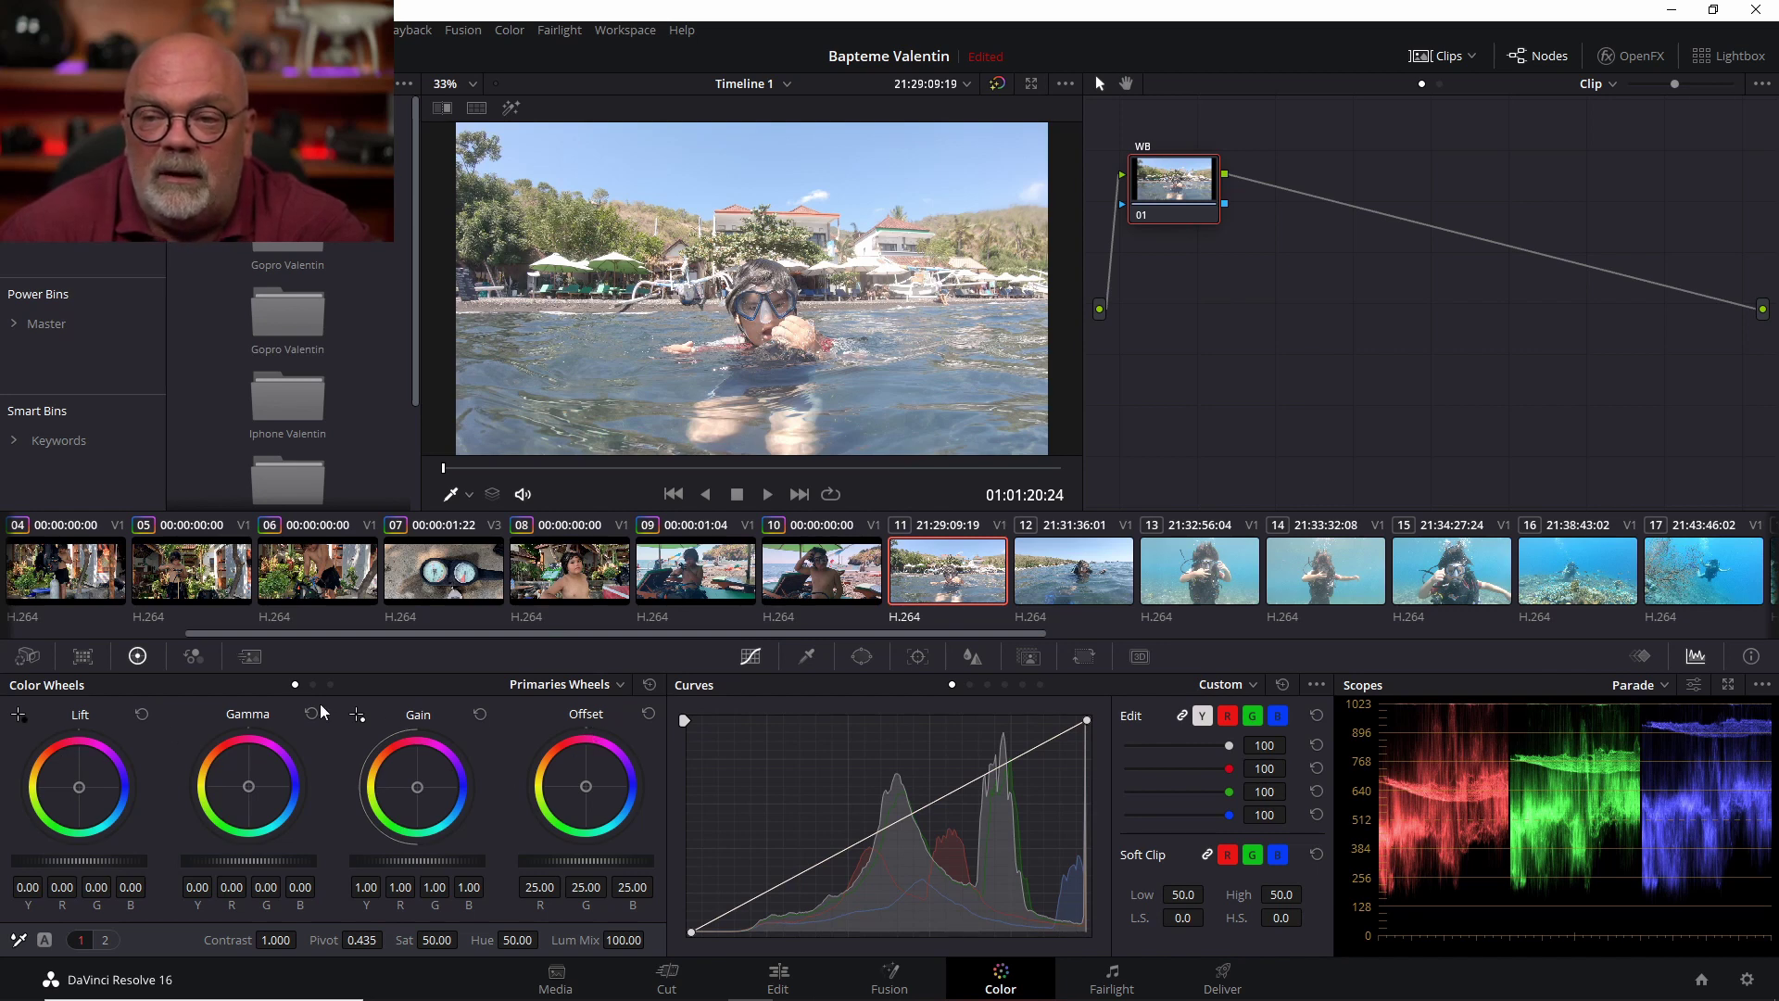
White-balance the WB node by sampling the white building on the shore with the white balance picker
click(181, 653)
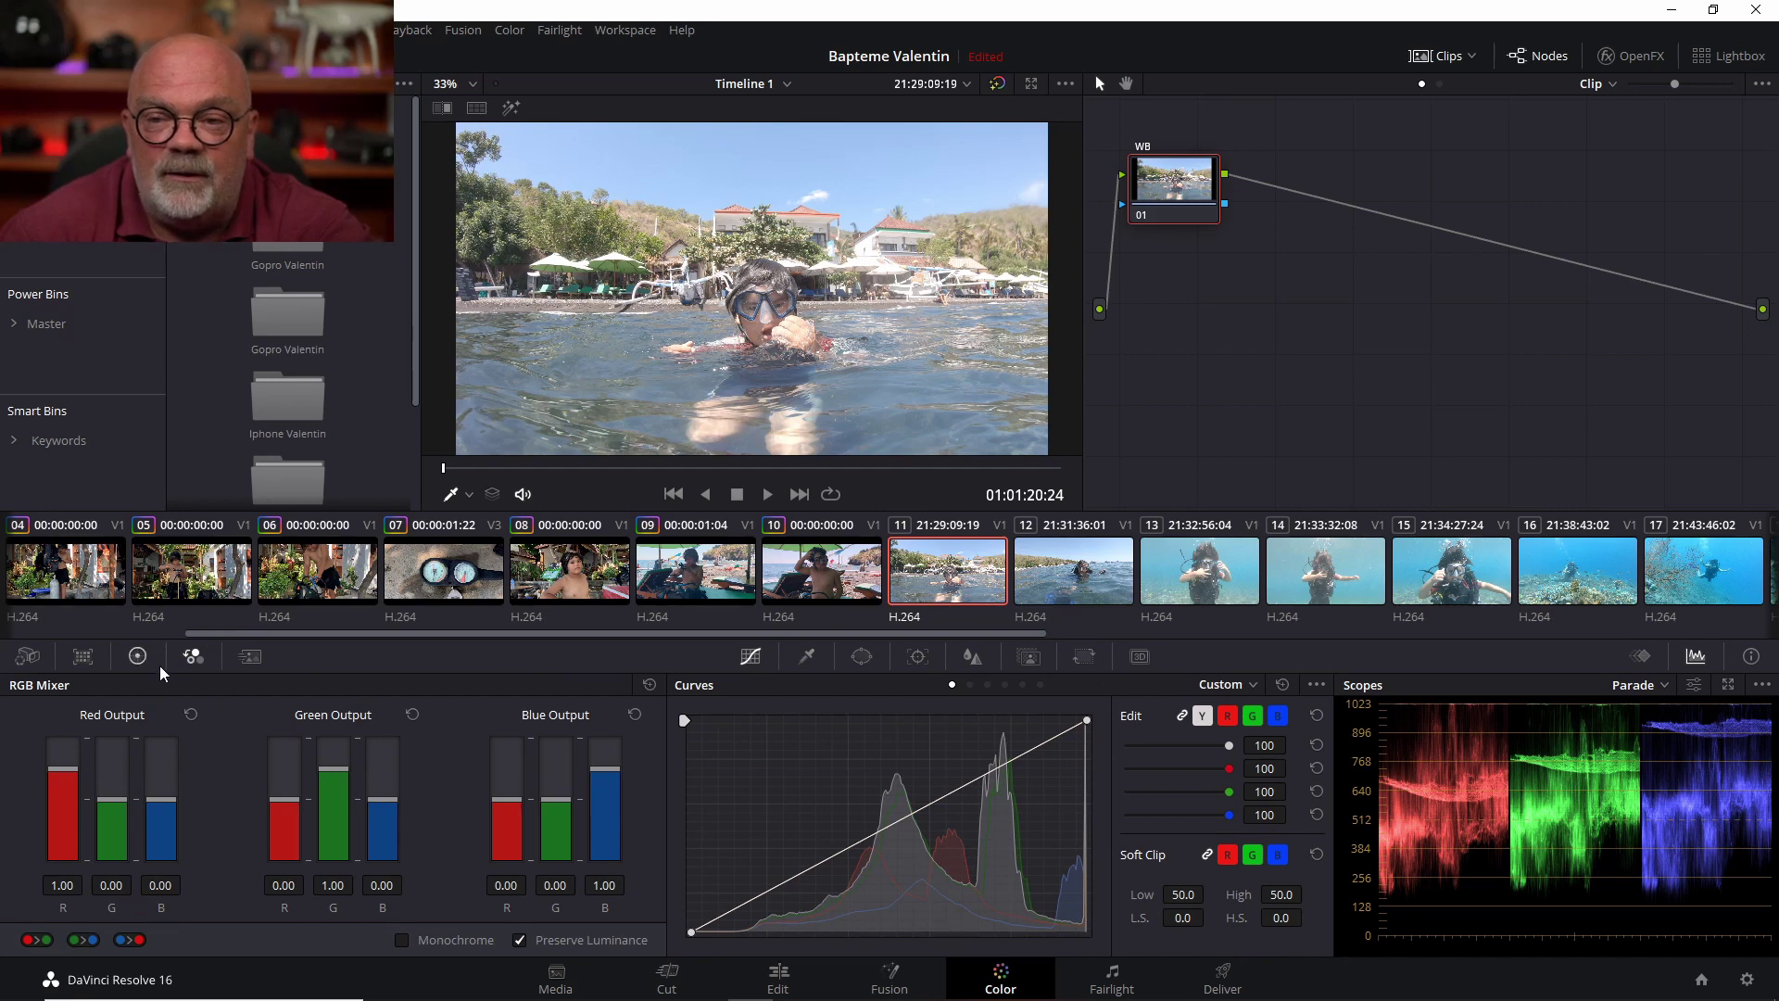
click(137, 655)
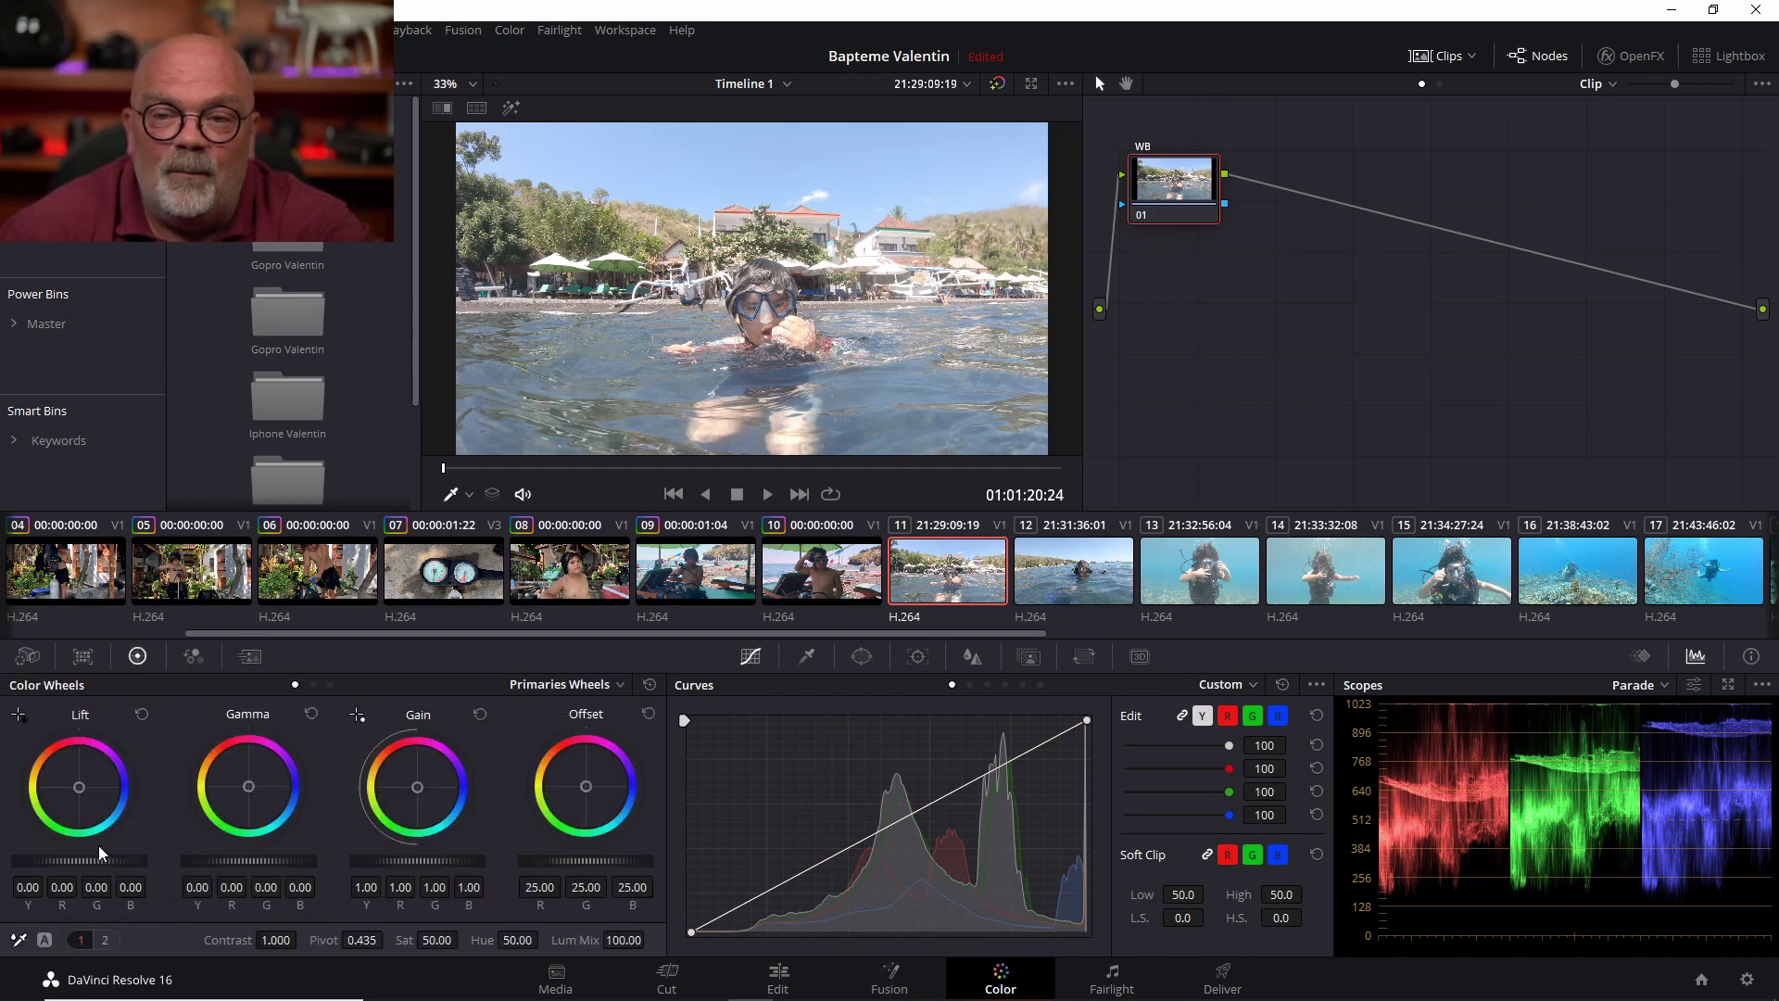
click(17, 940)
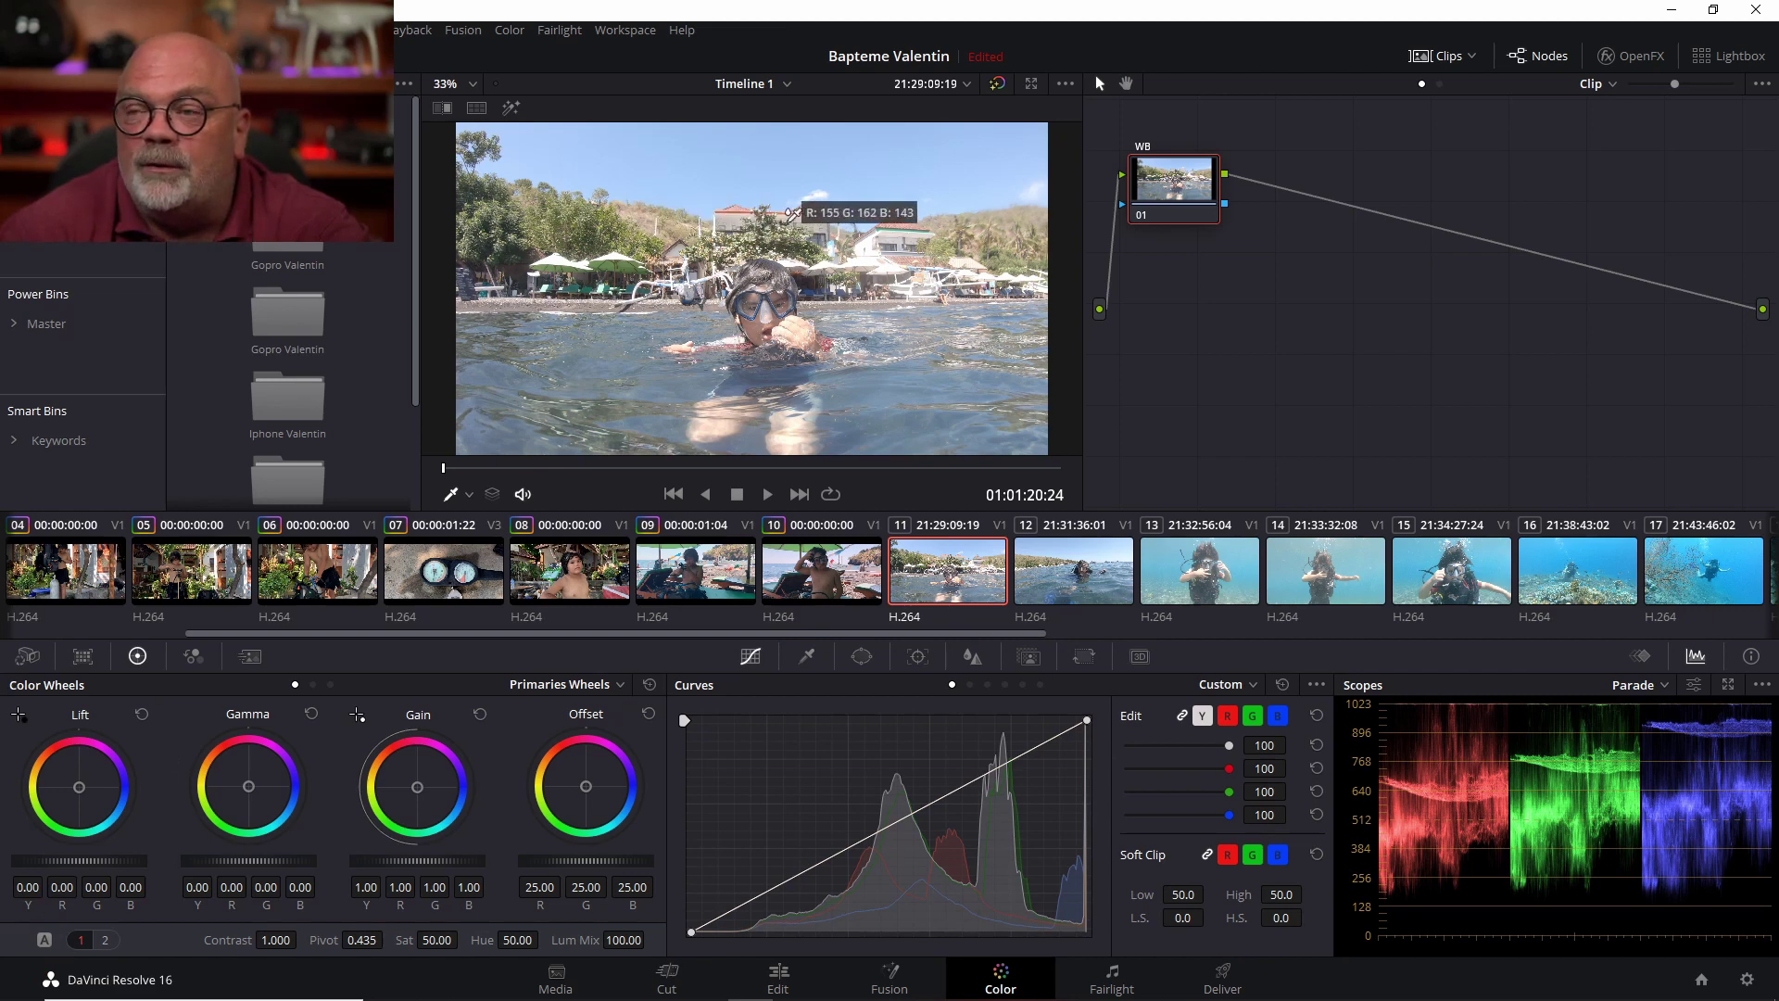
click(899, 228)
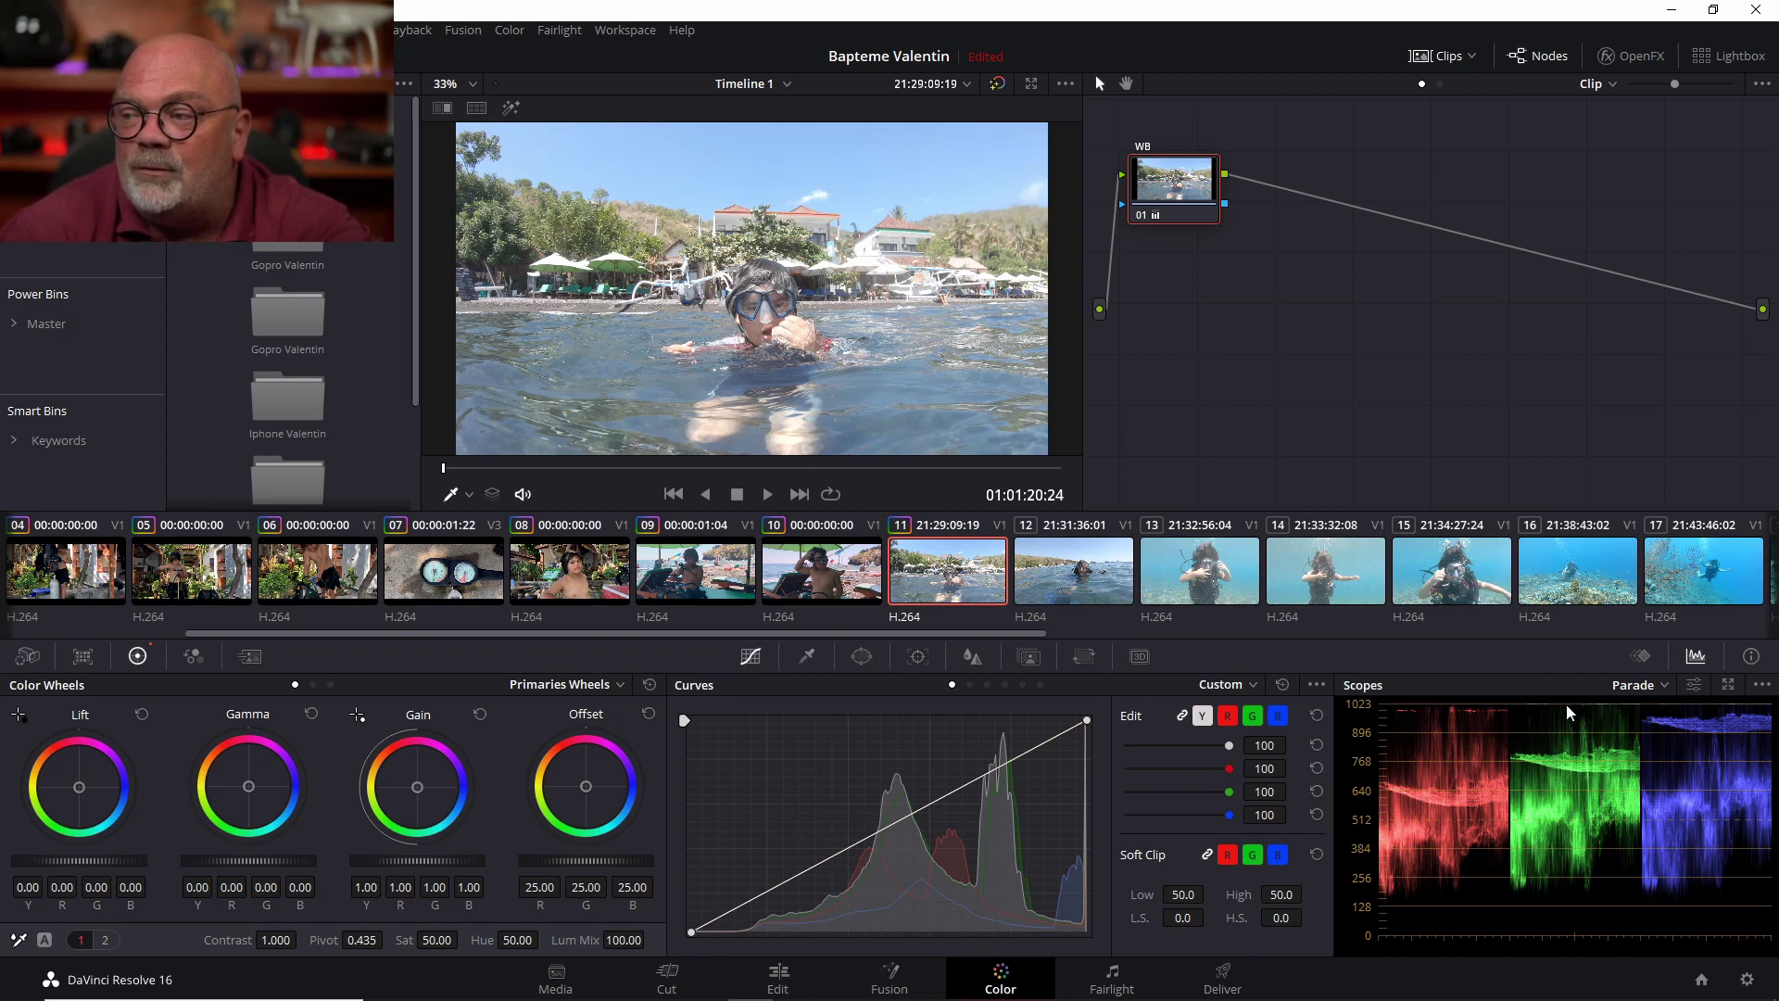
In the RGB Mixer, set green in the Green Output and red in the Red Output to 0.97 each
click(193, 656)
drag(328, 756, 324, 776)
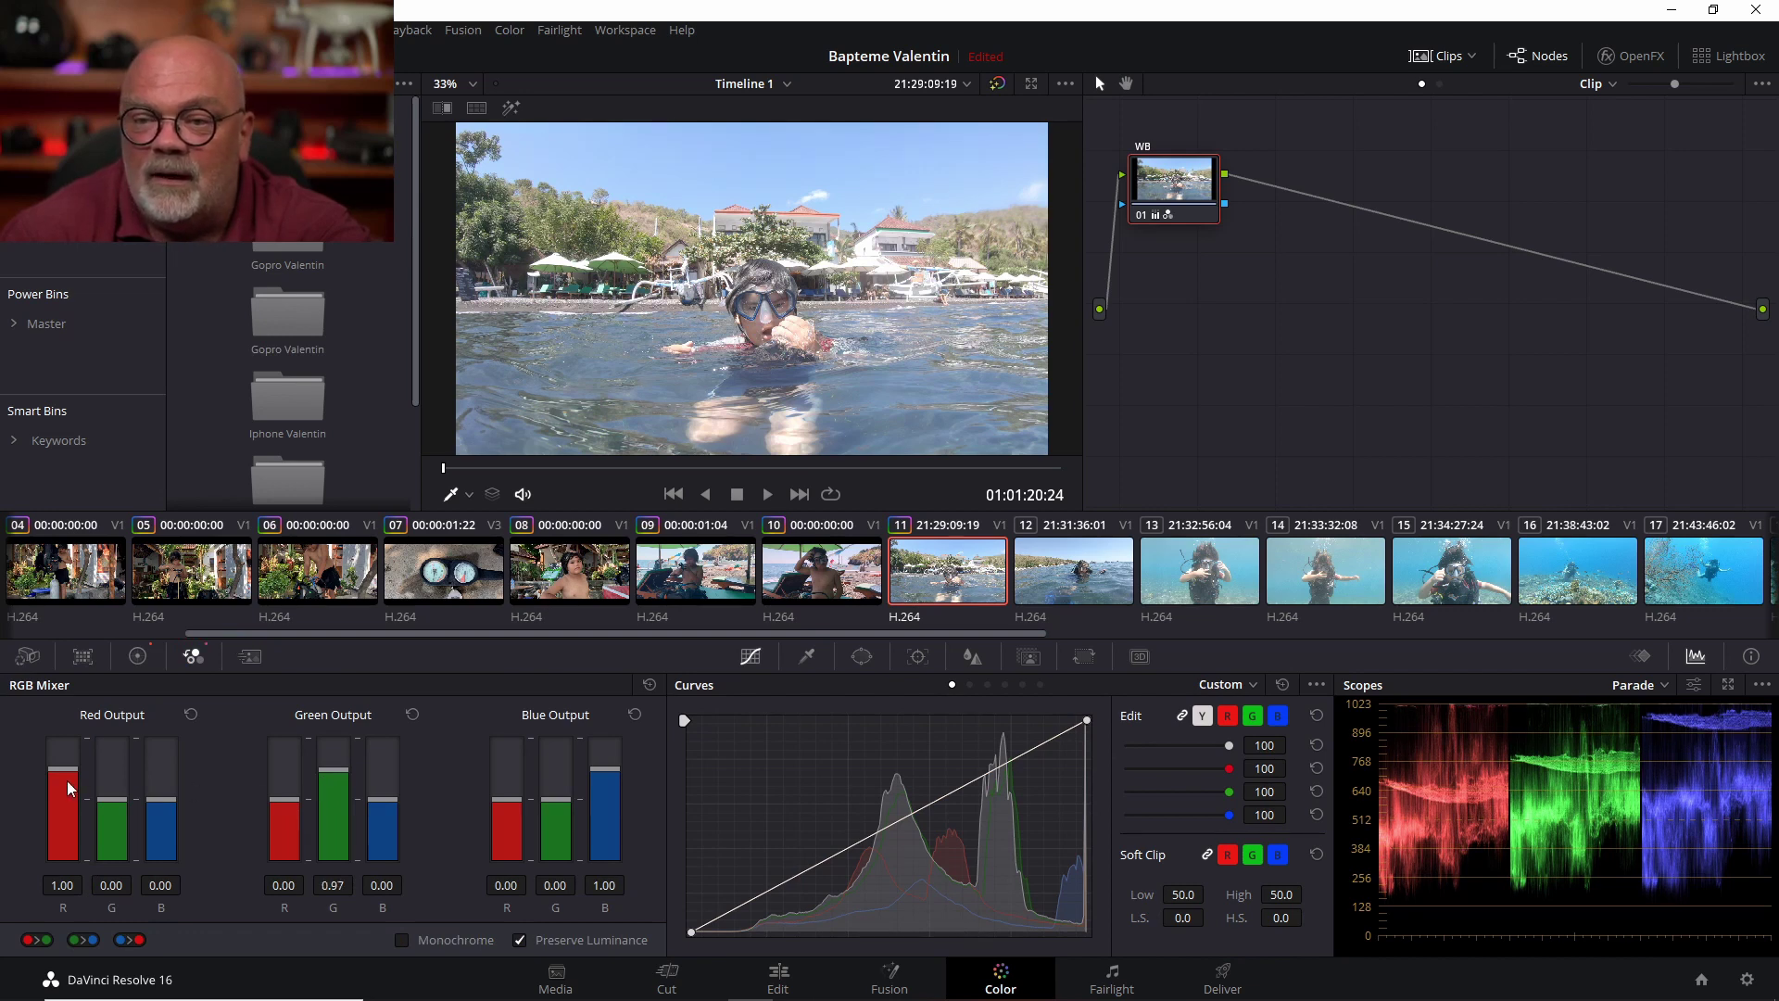
drag(67, 780, 67, 785)
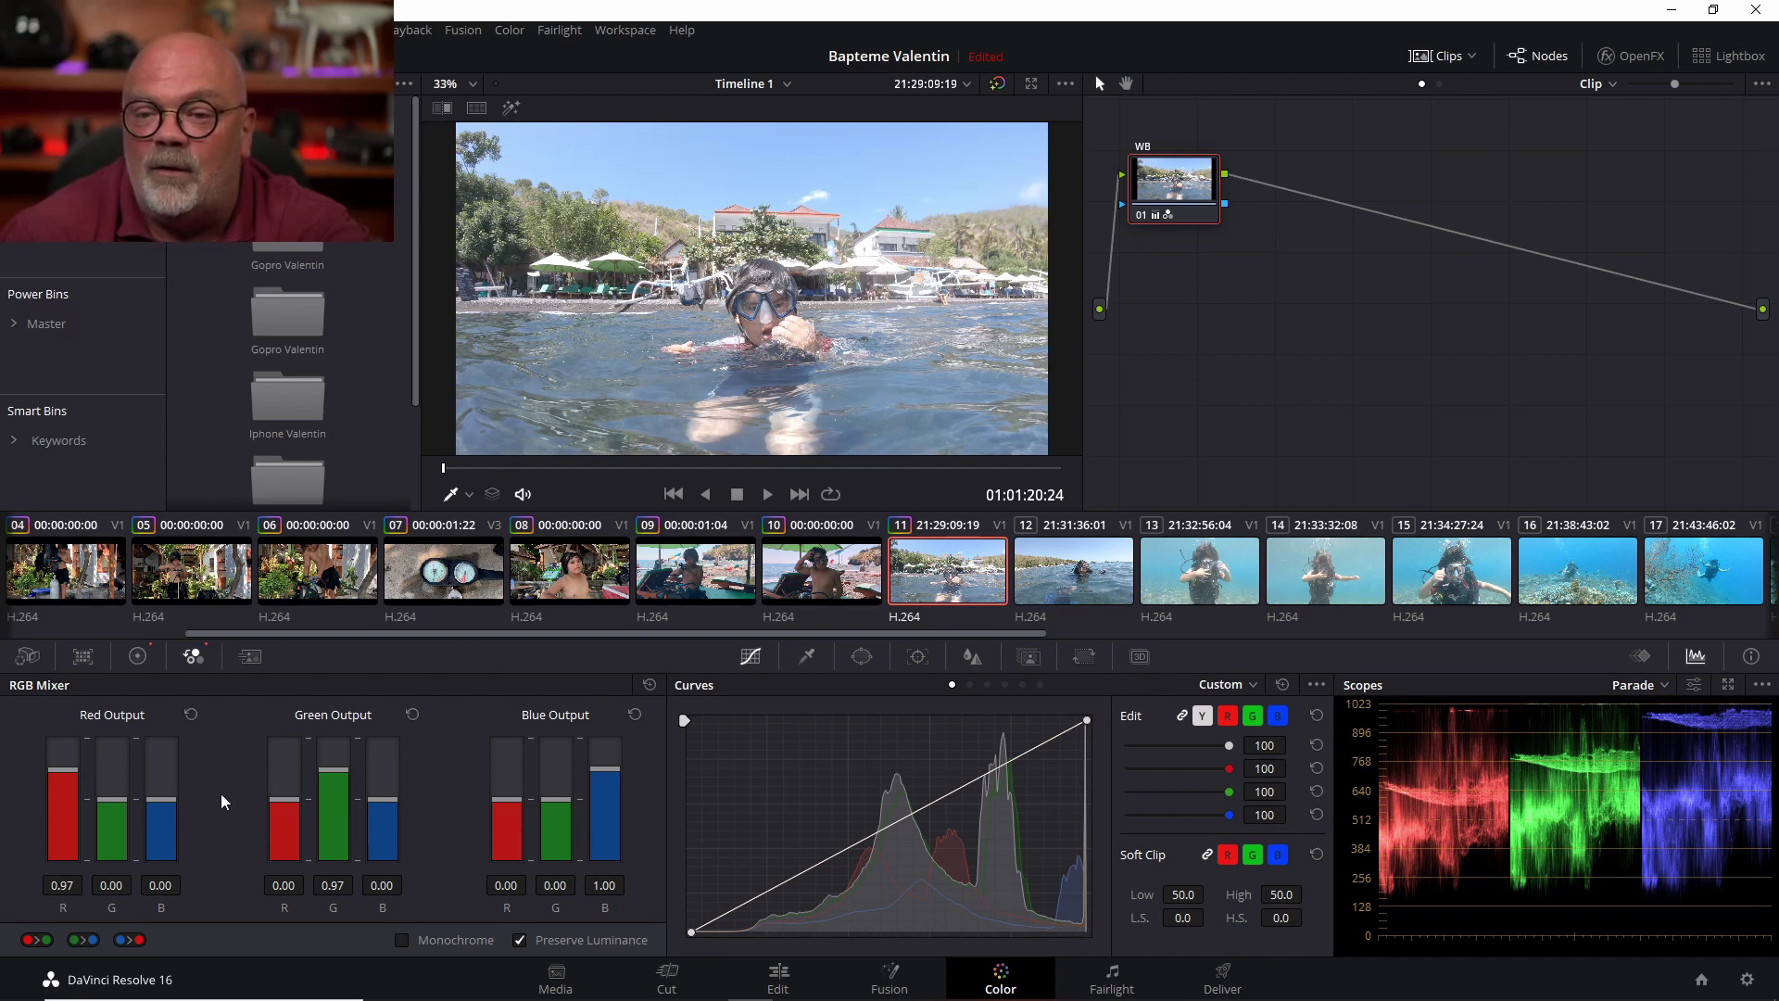
click(137, 655)
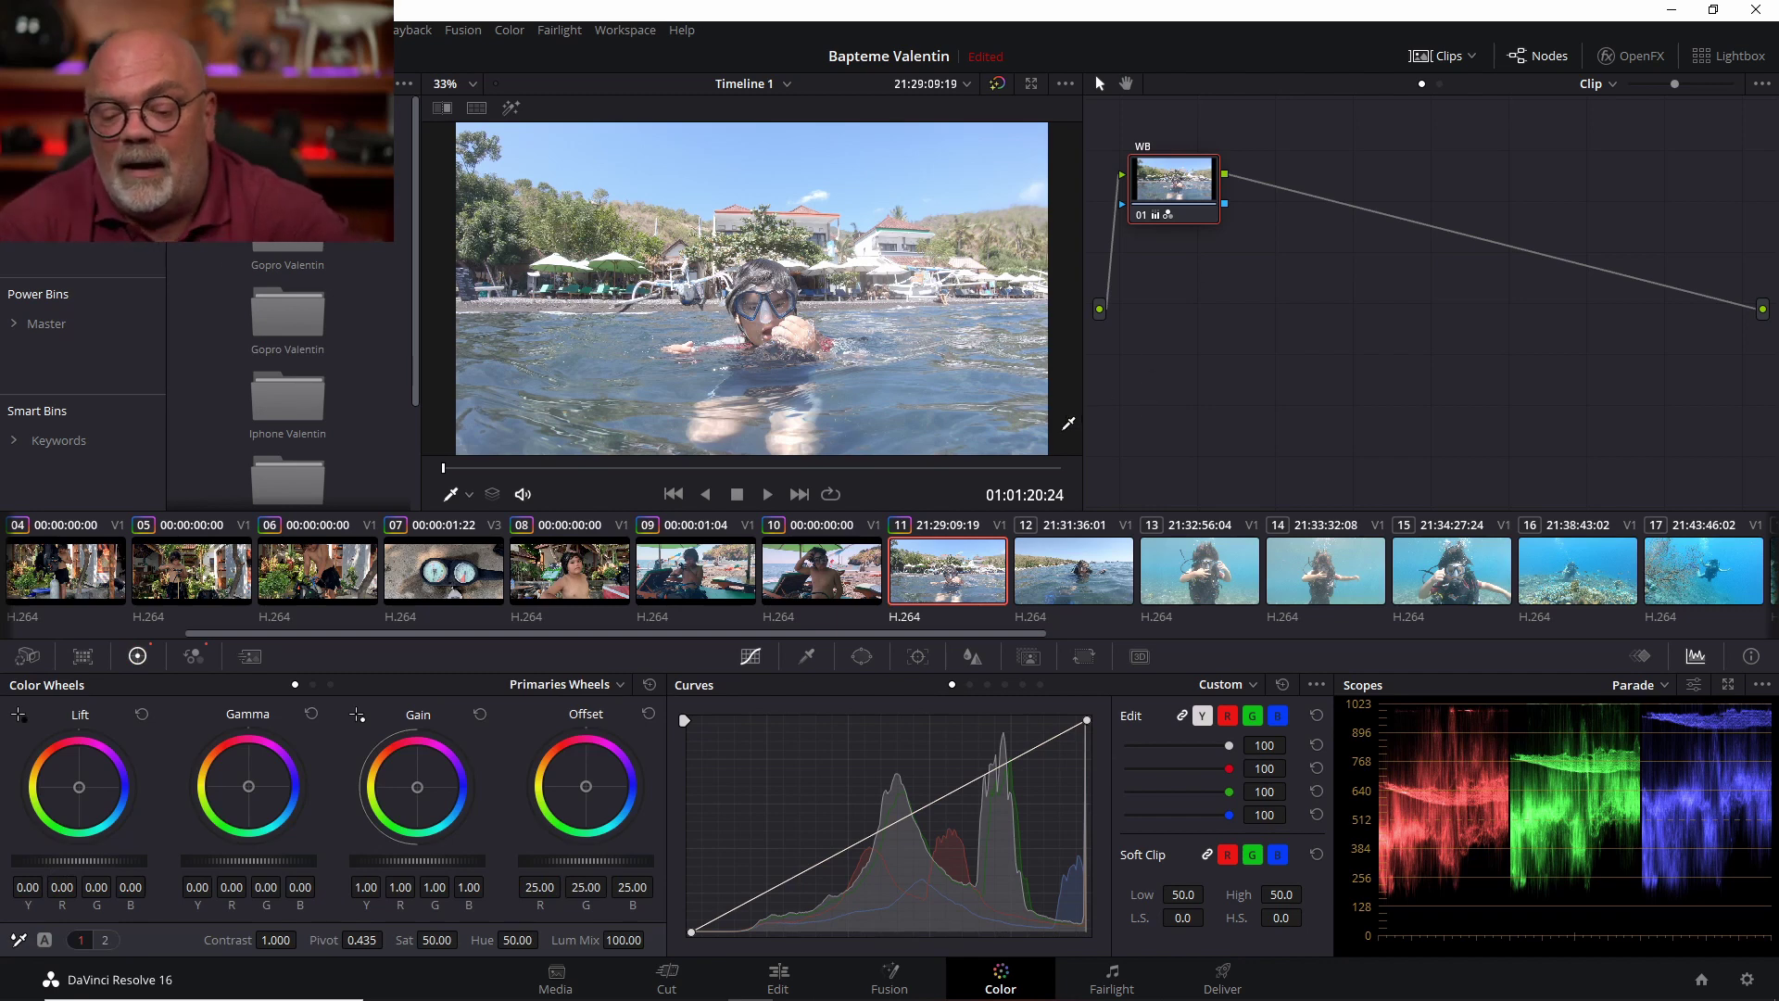
Add a serial node before the WB node and label it contrast
key(shift+s)
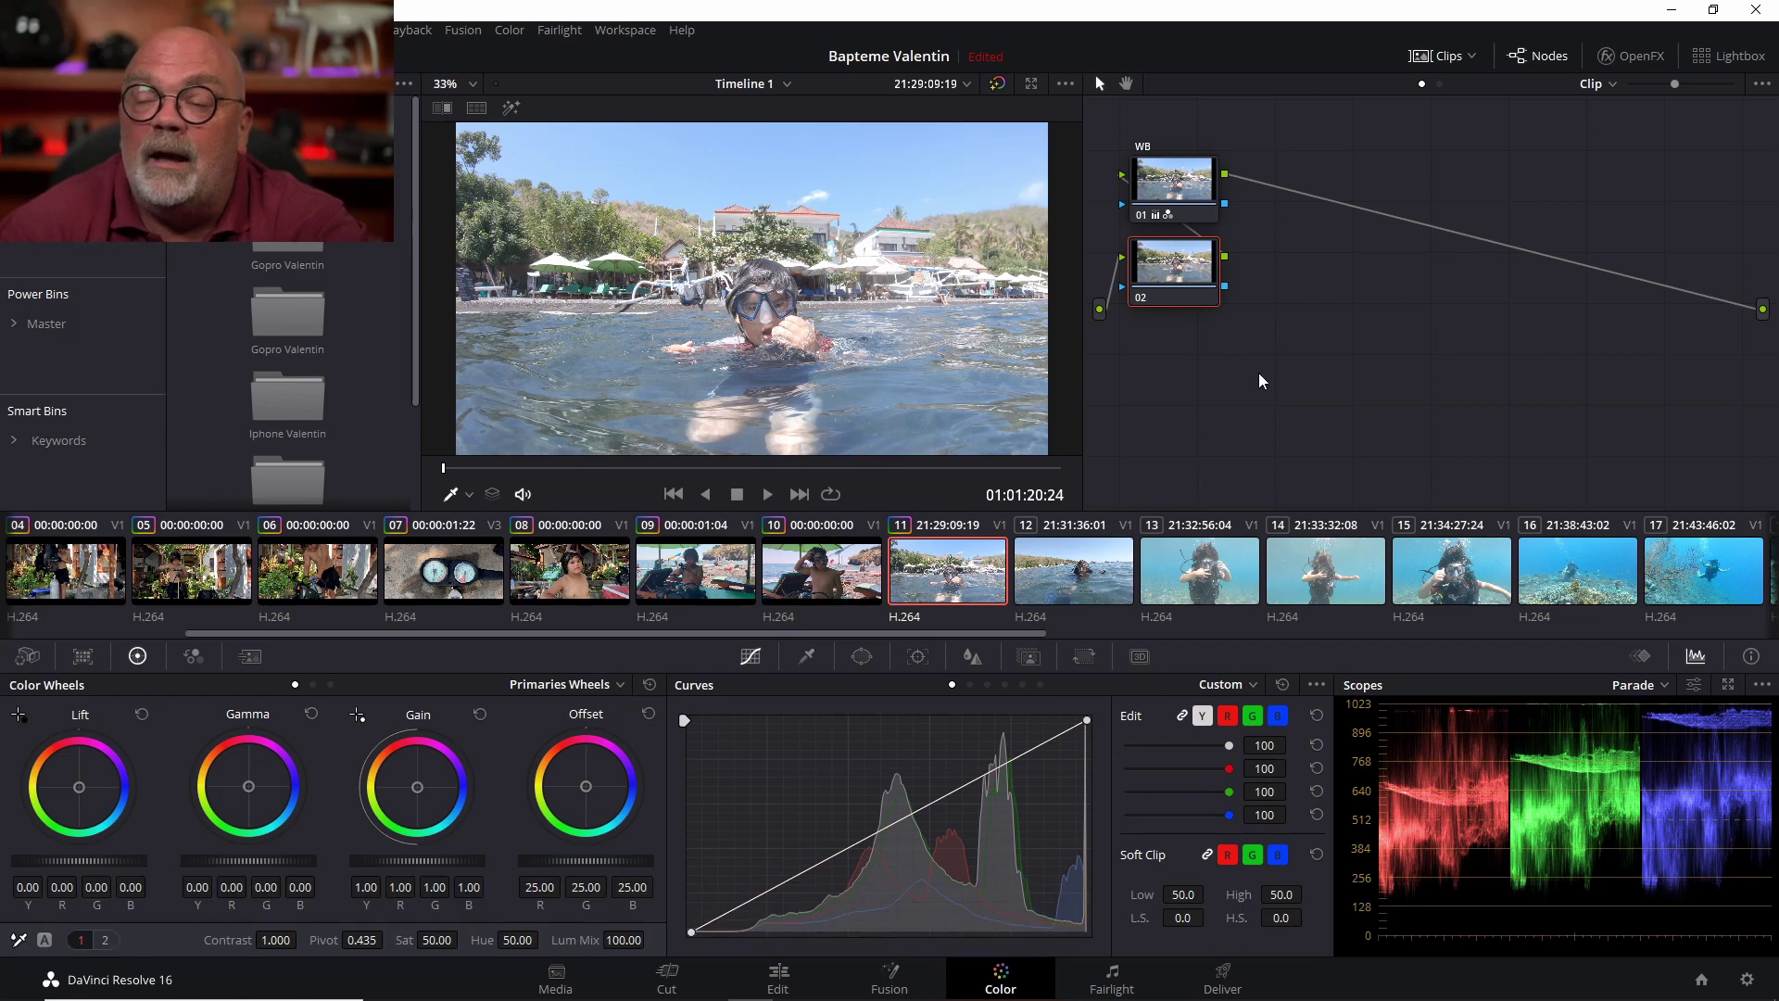
right_click(1166, 266)
key(Escape)
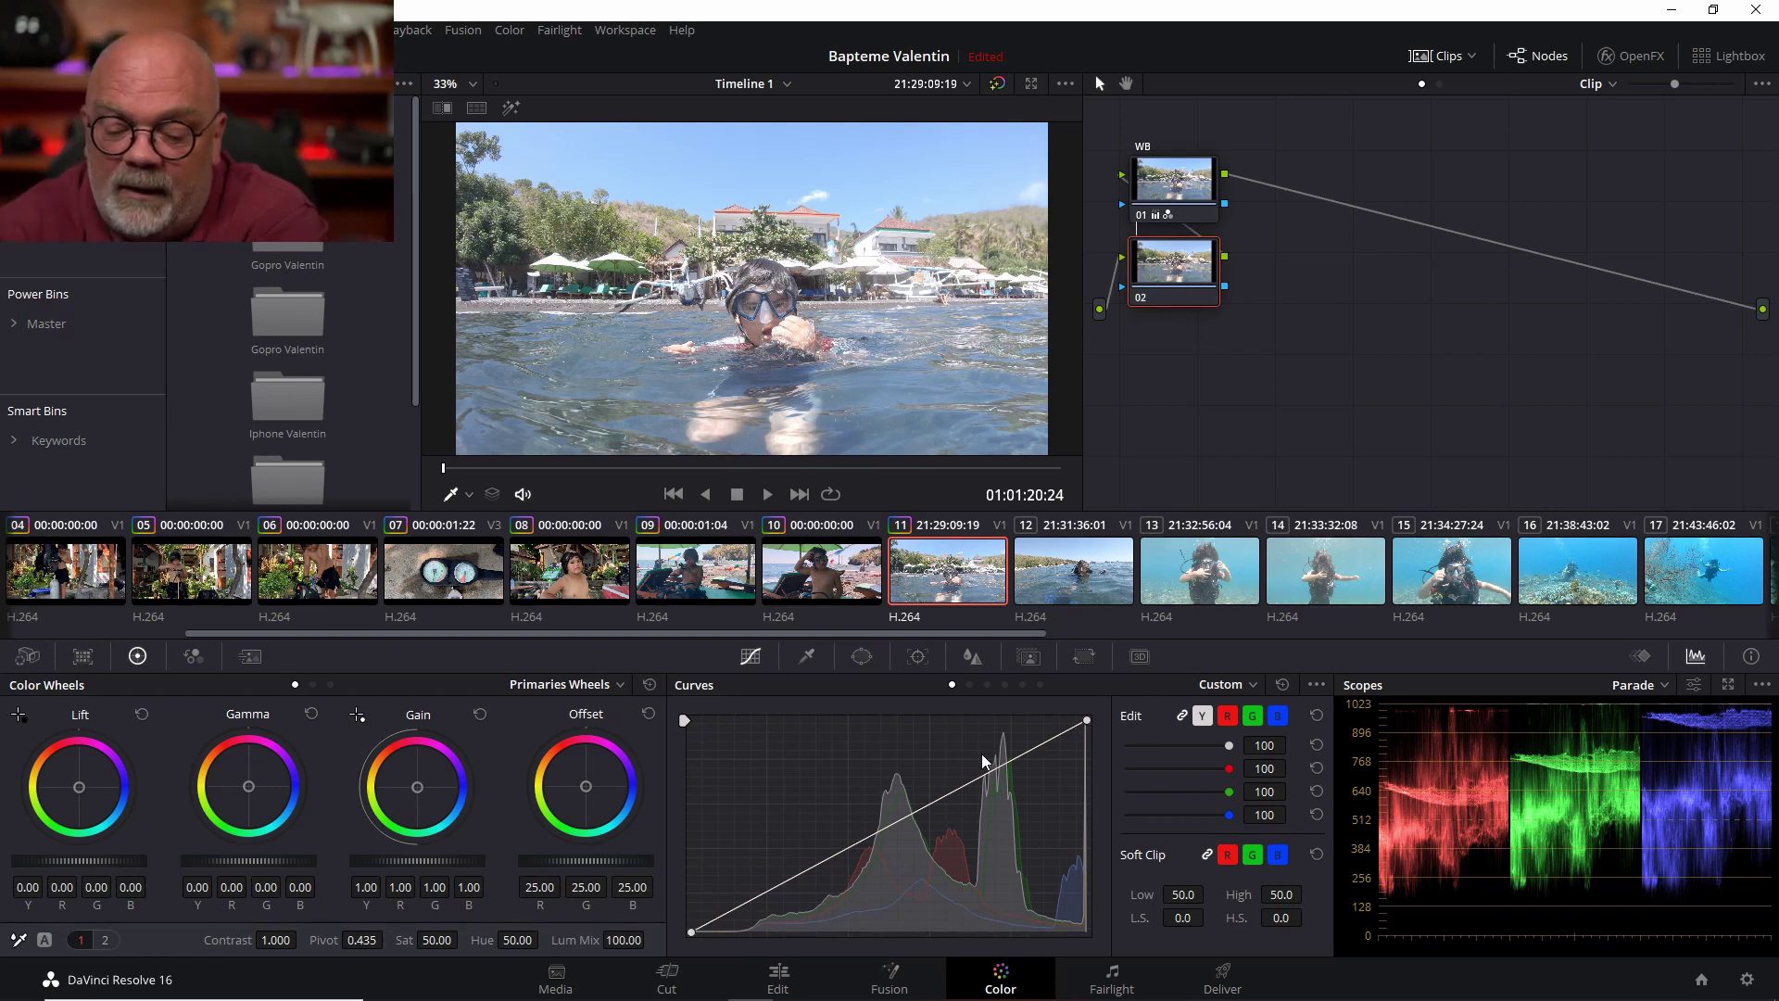
text(ntrast)
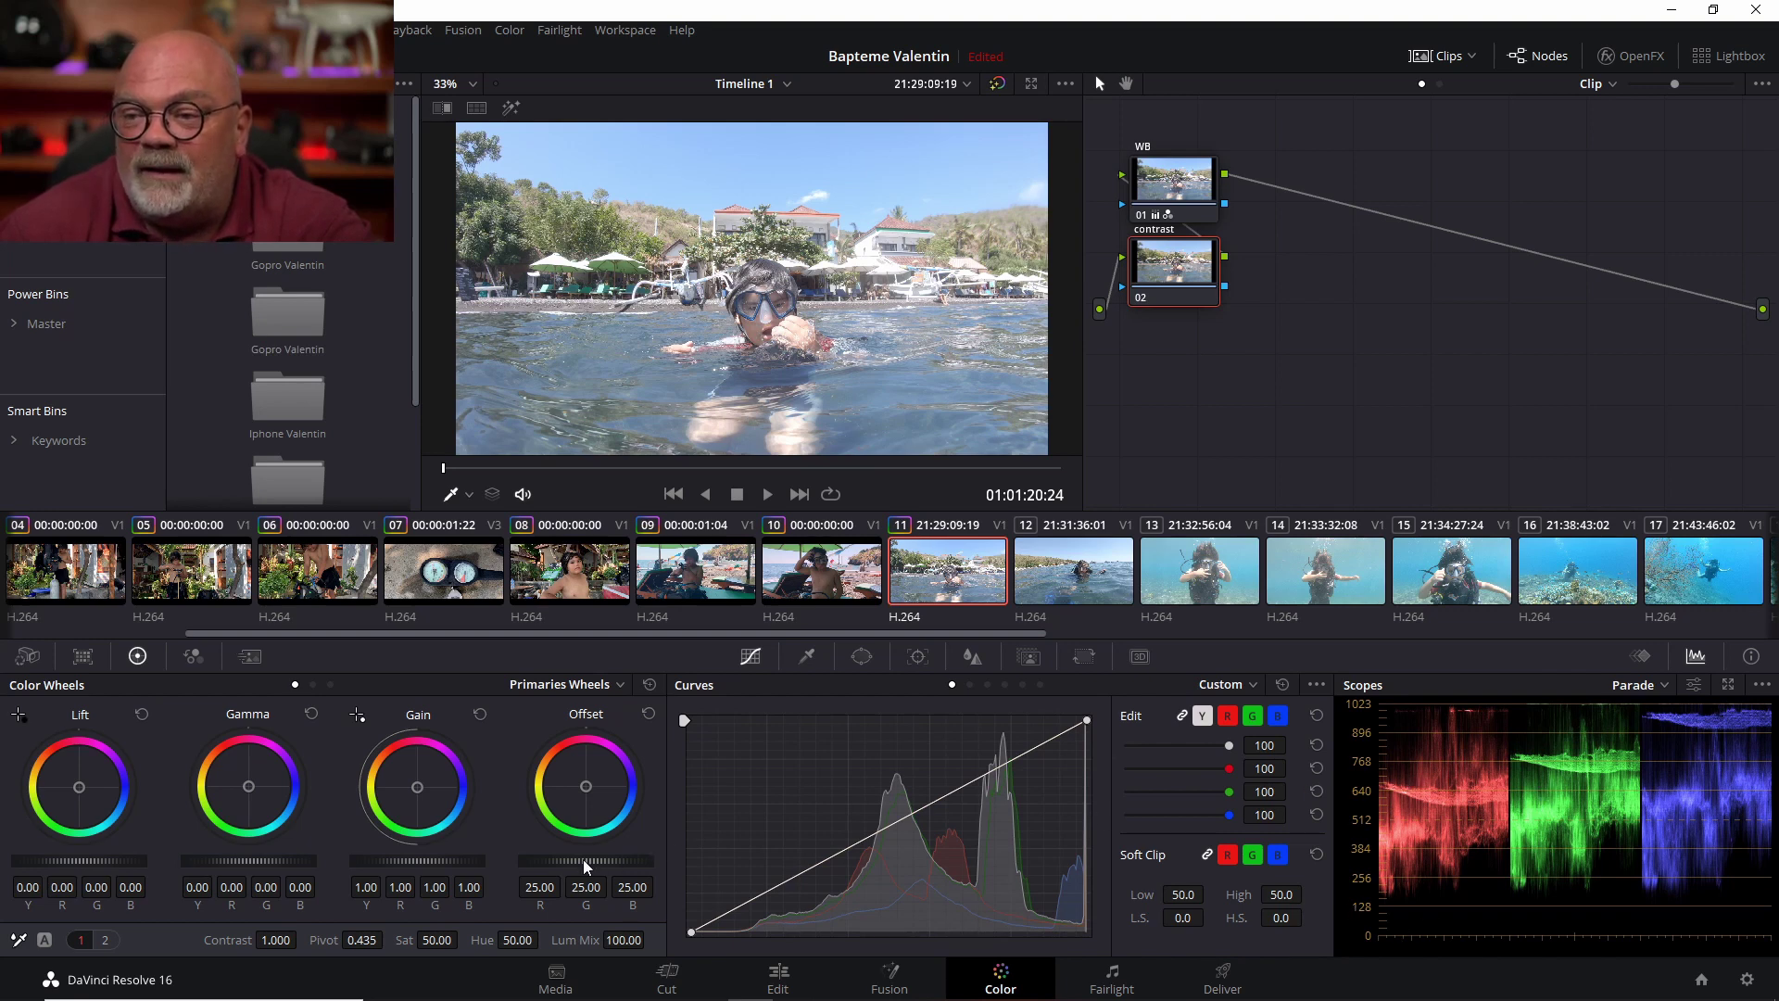
Lower the contrast node's Offset master to 11.25 for all channels
drag(582, 859, 582, 859)
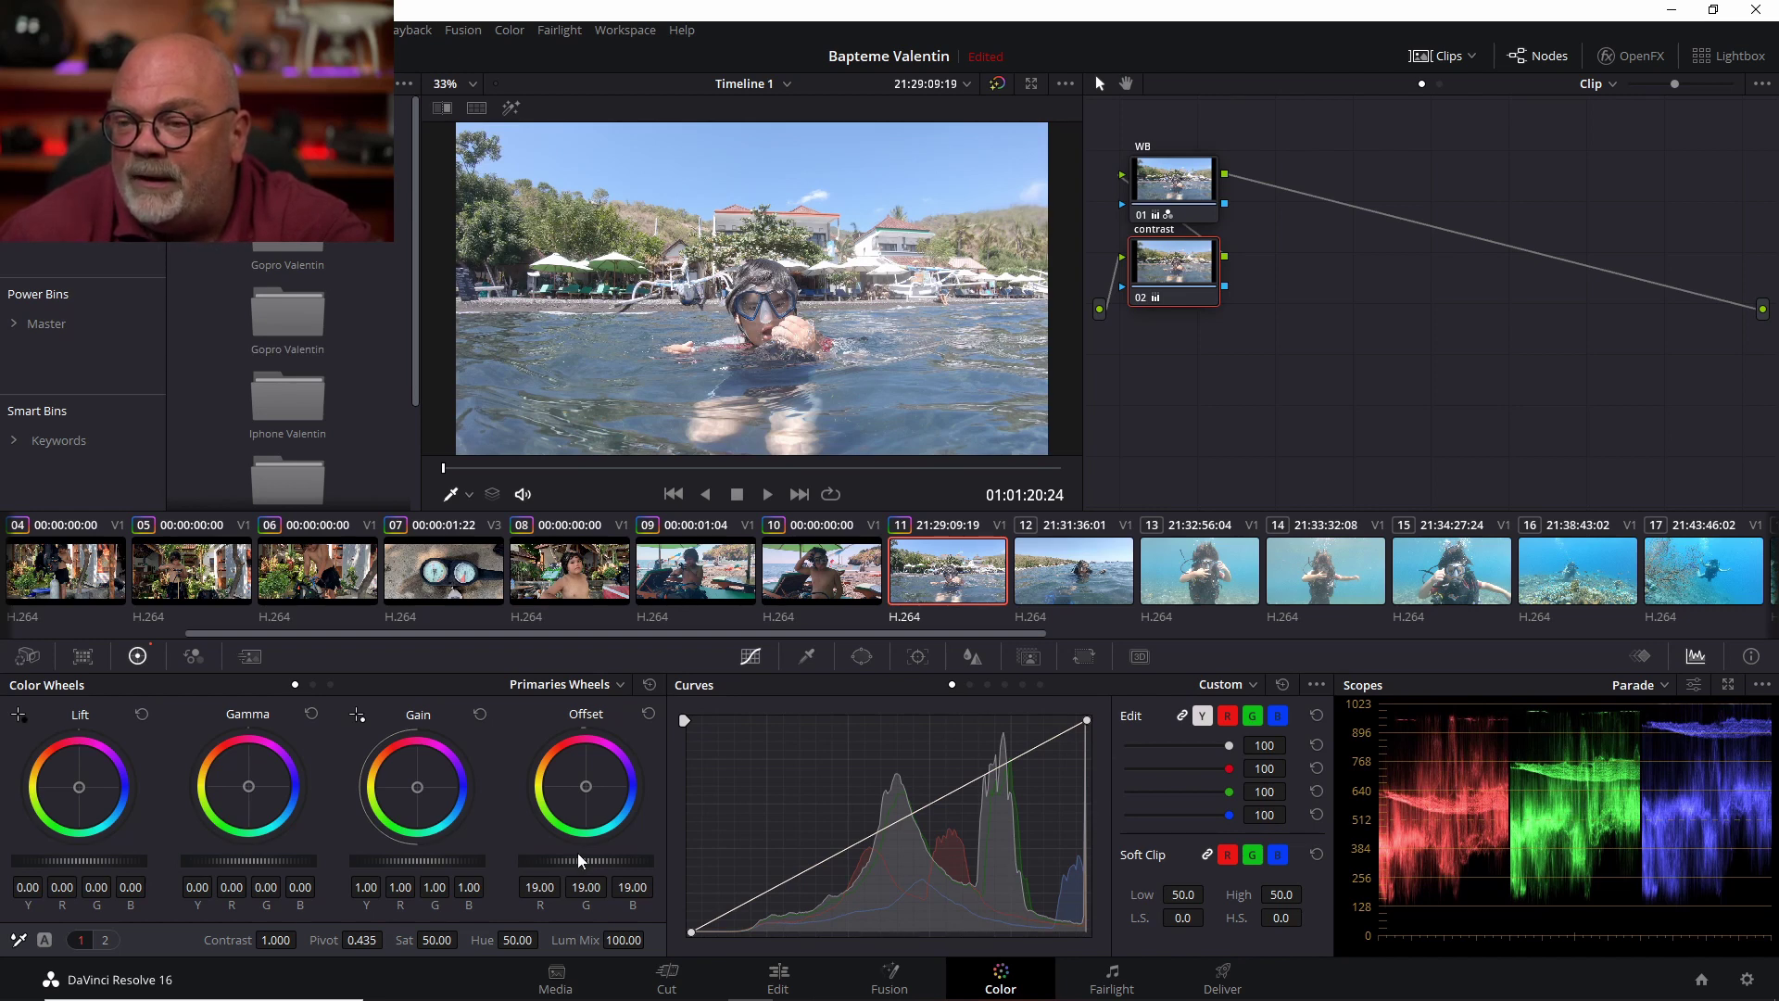
scroll(579, 858, down, 6)
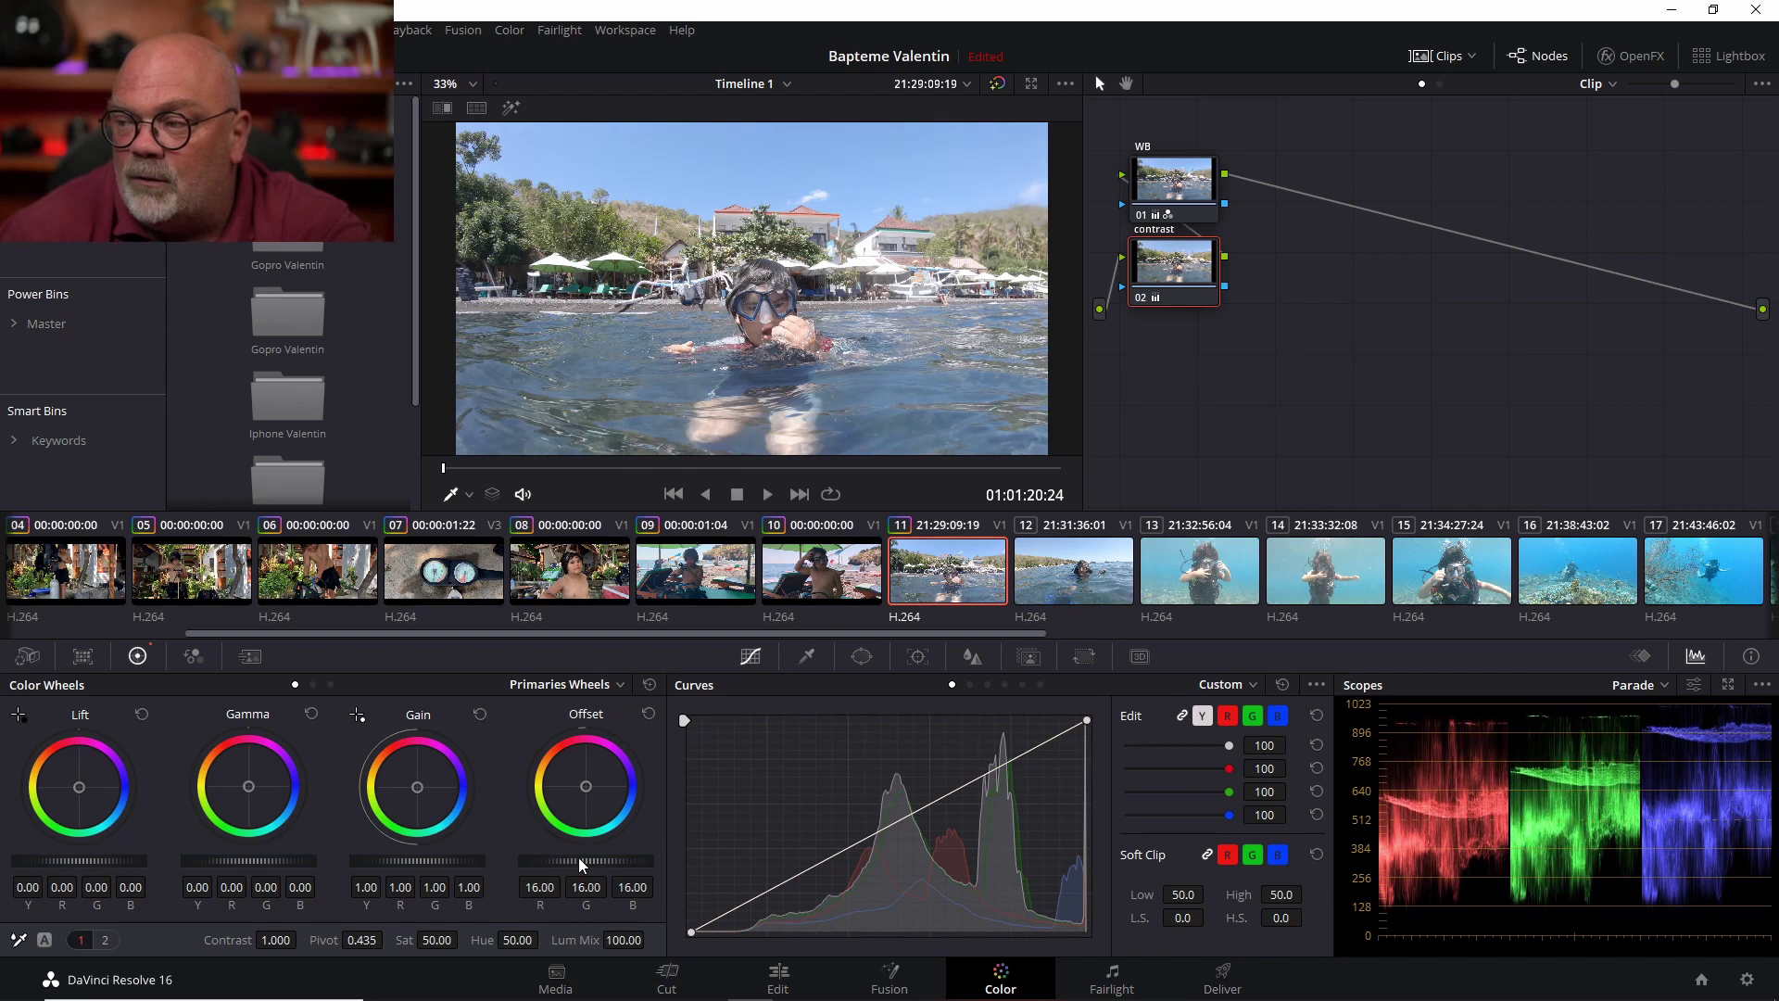
scroll(579, 858, down, 7)
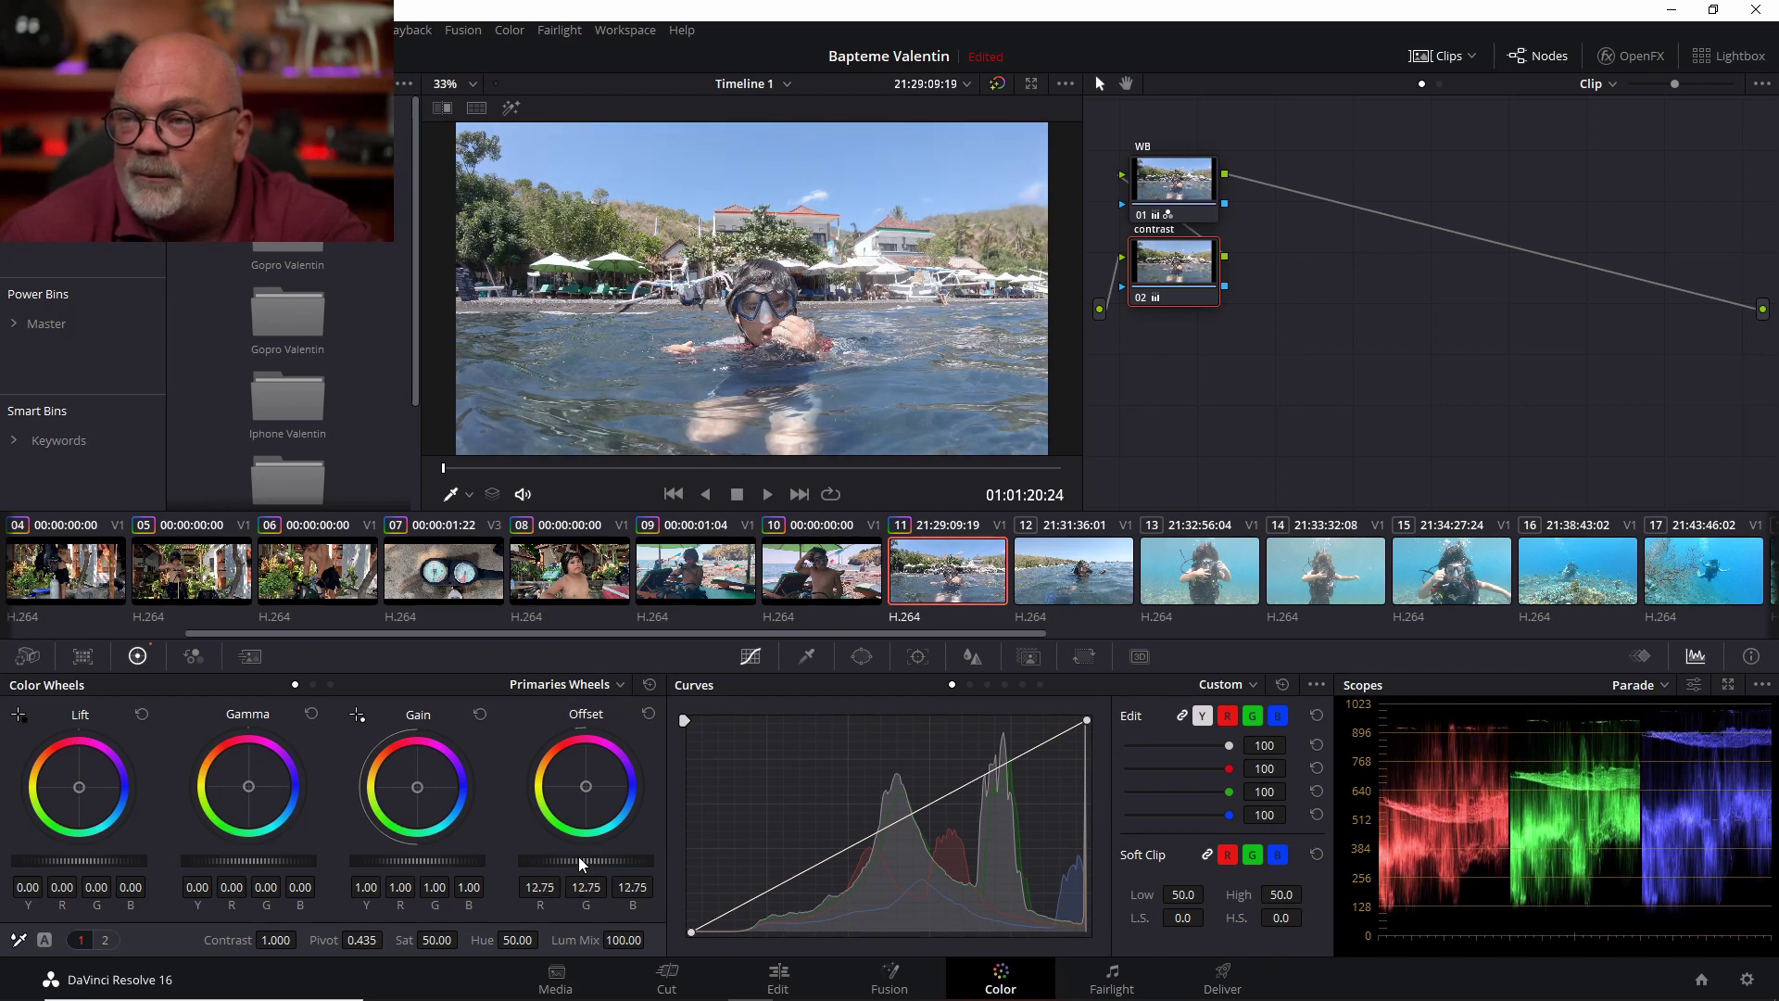
scroll(578, 856, down, 3)
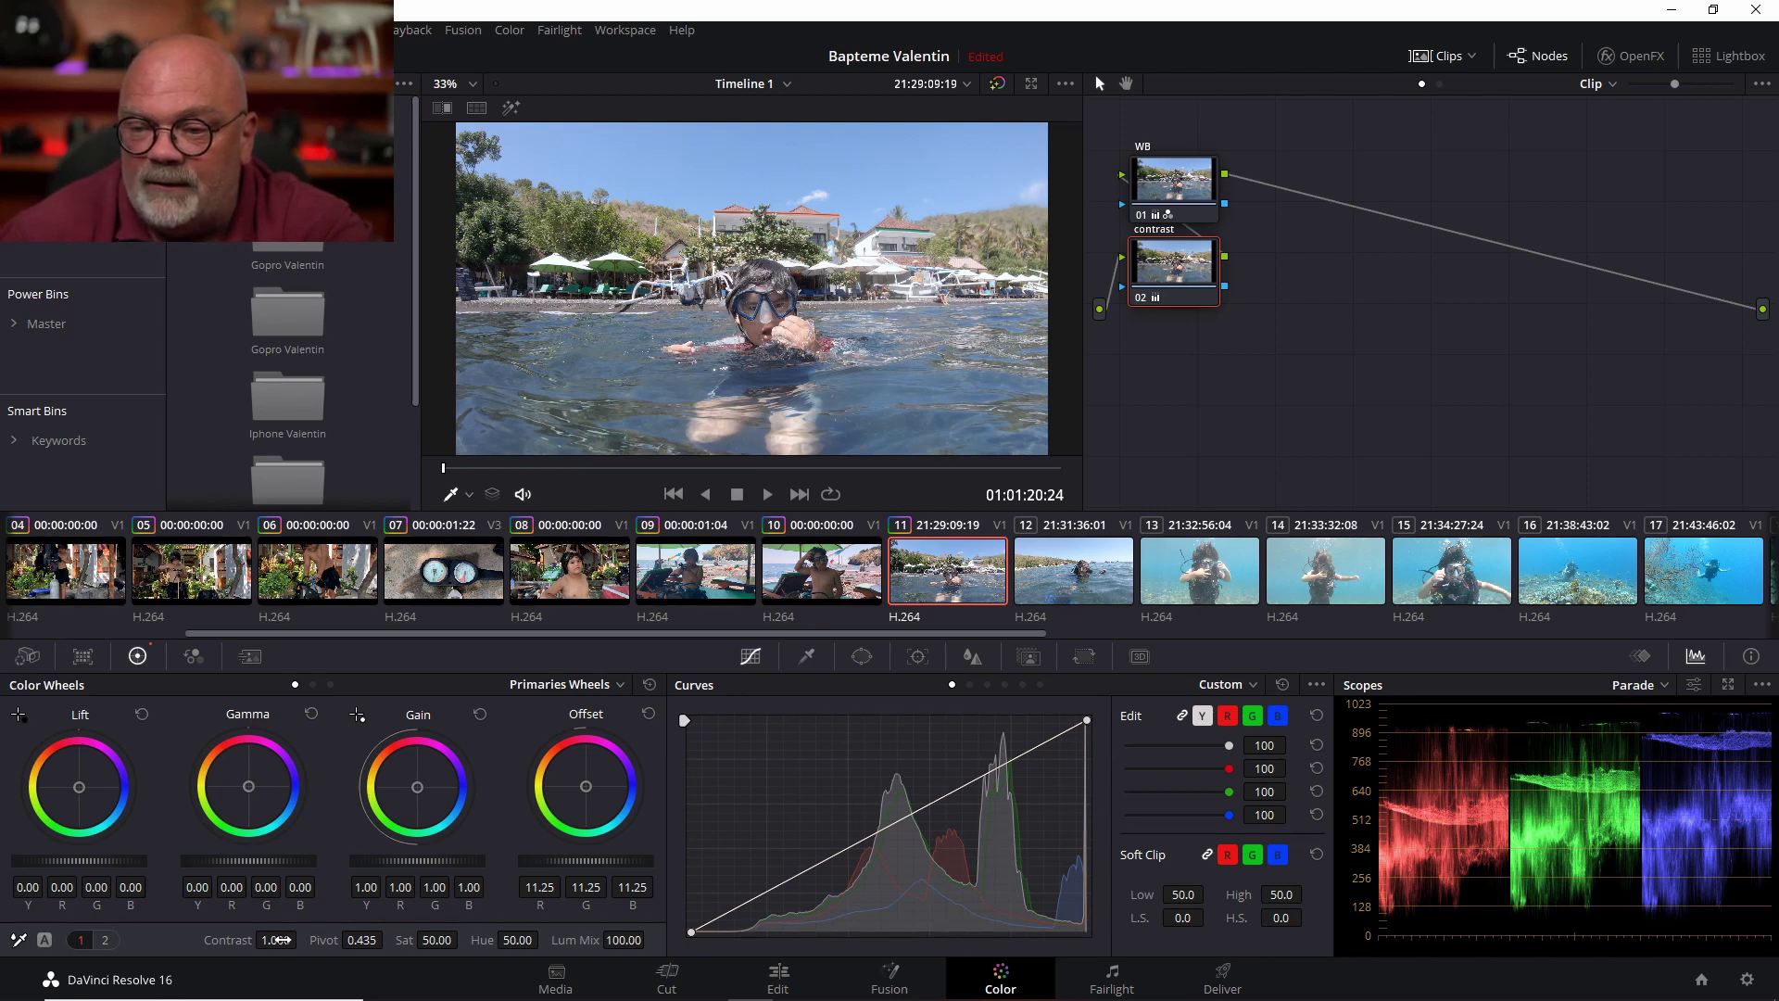
Set the contrast node's Contrast to 1.074 and its Lift master to -0.02
drag(276, 939, 302, 939)
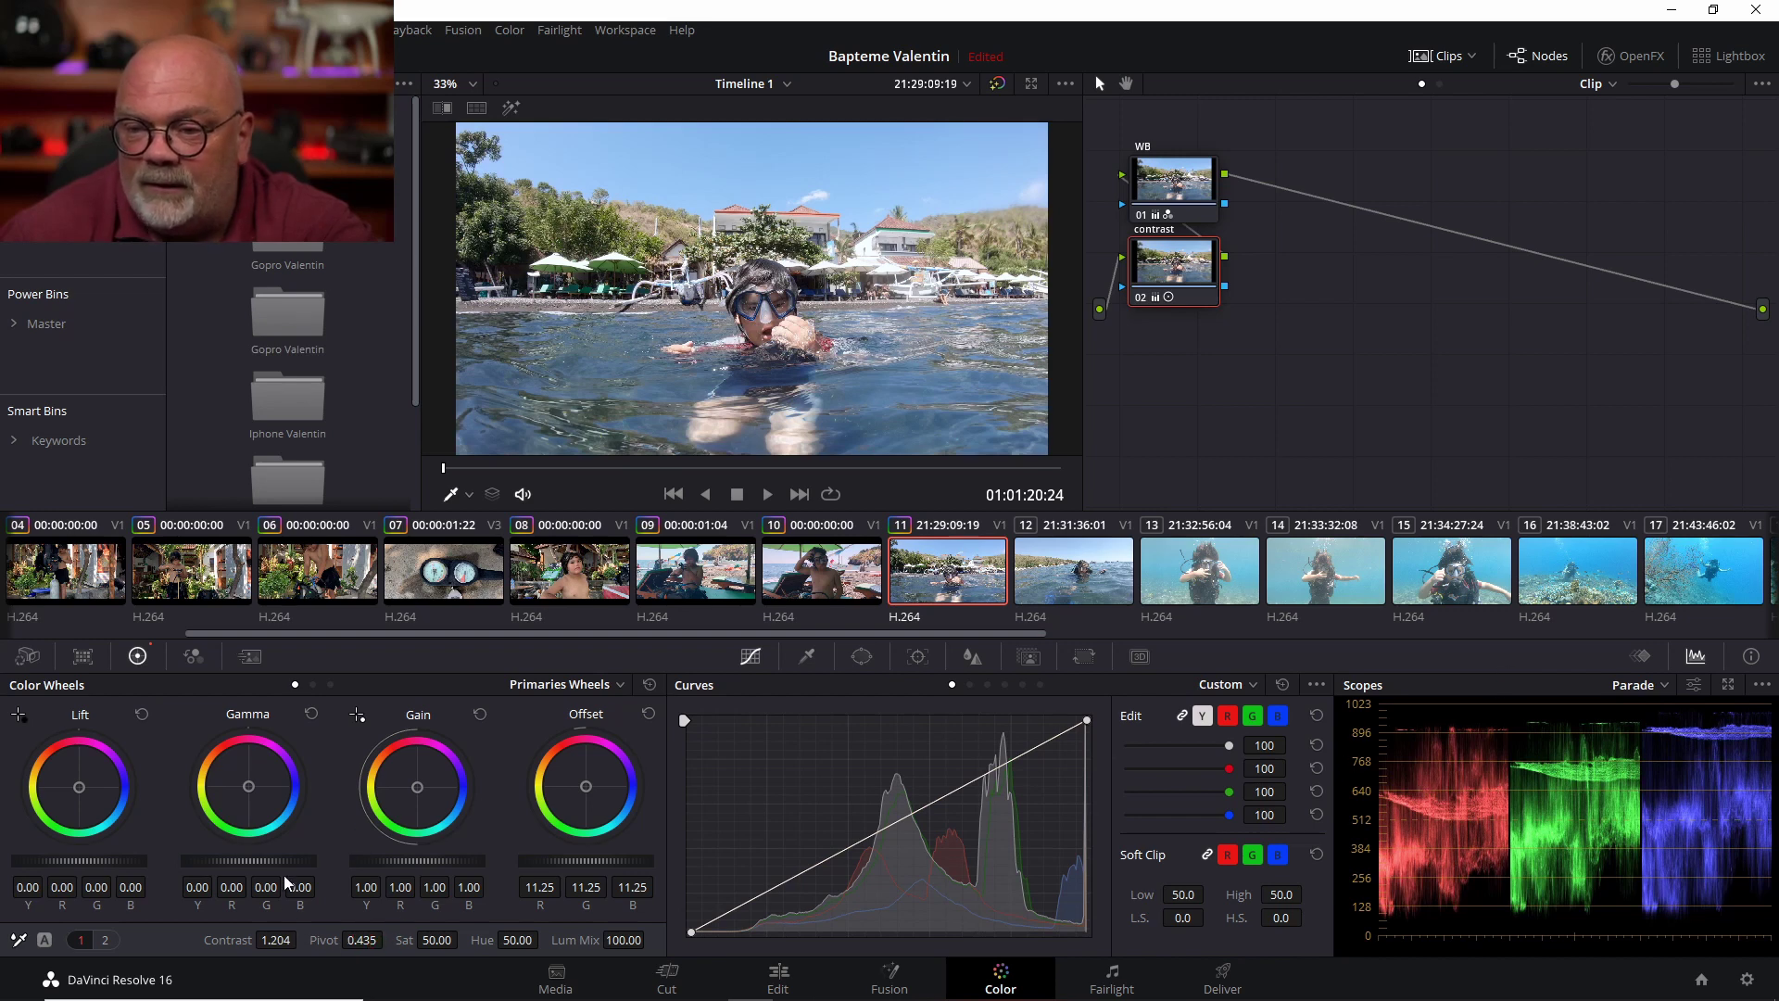
drag(308, 940, 302, 940)
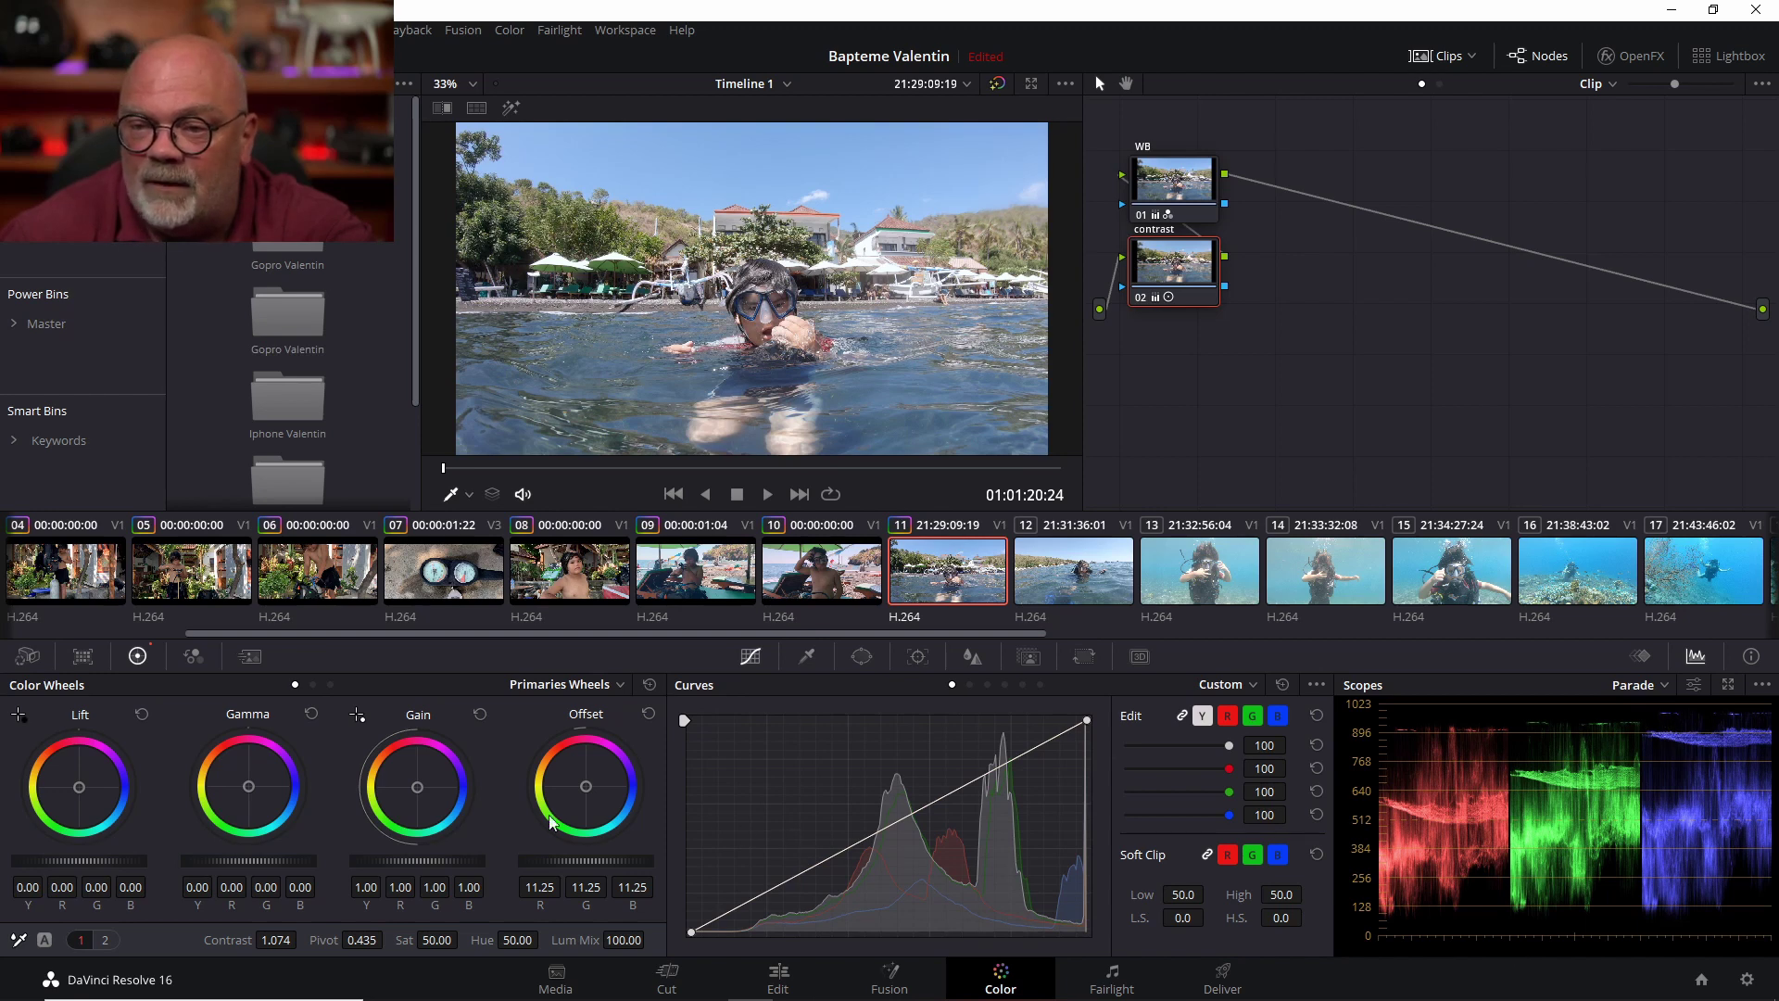
drag(75, 862, 74, 860)
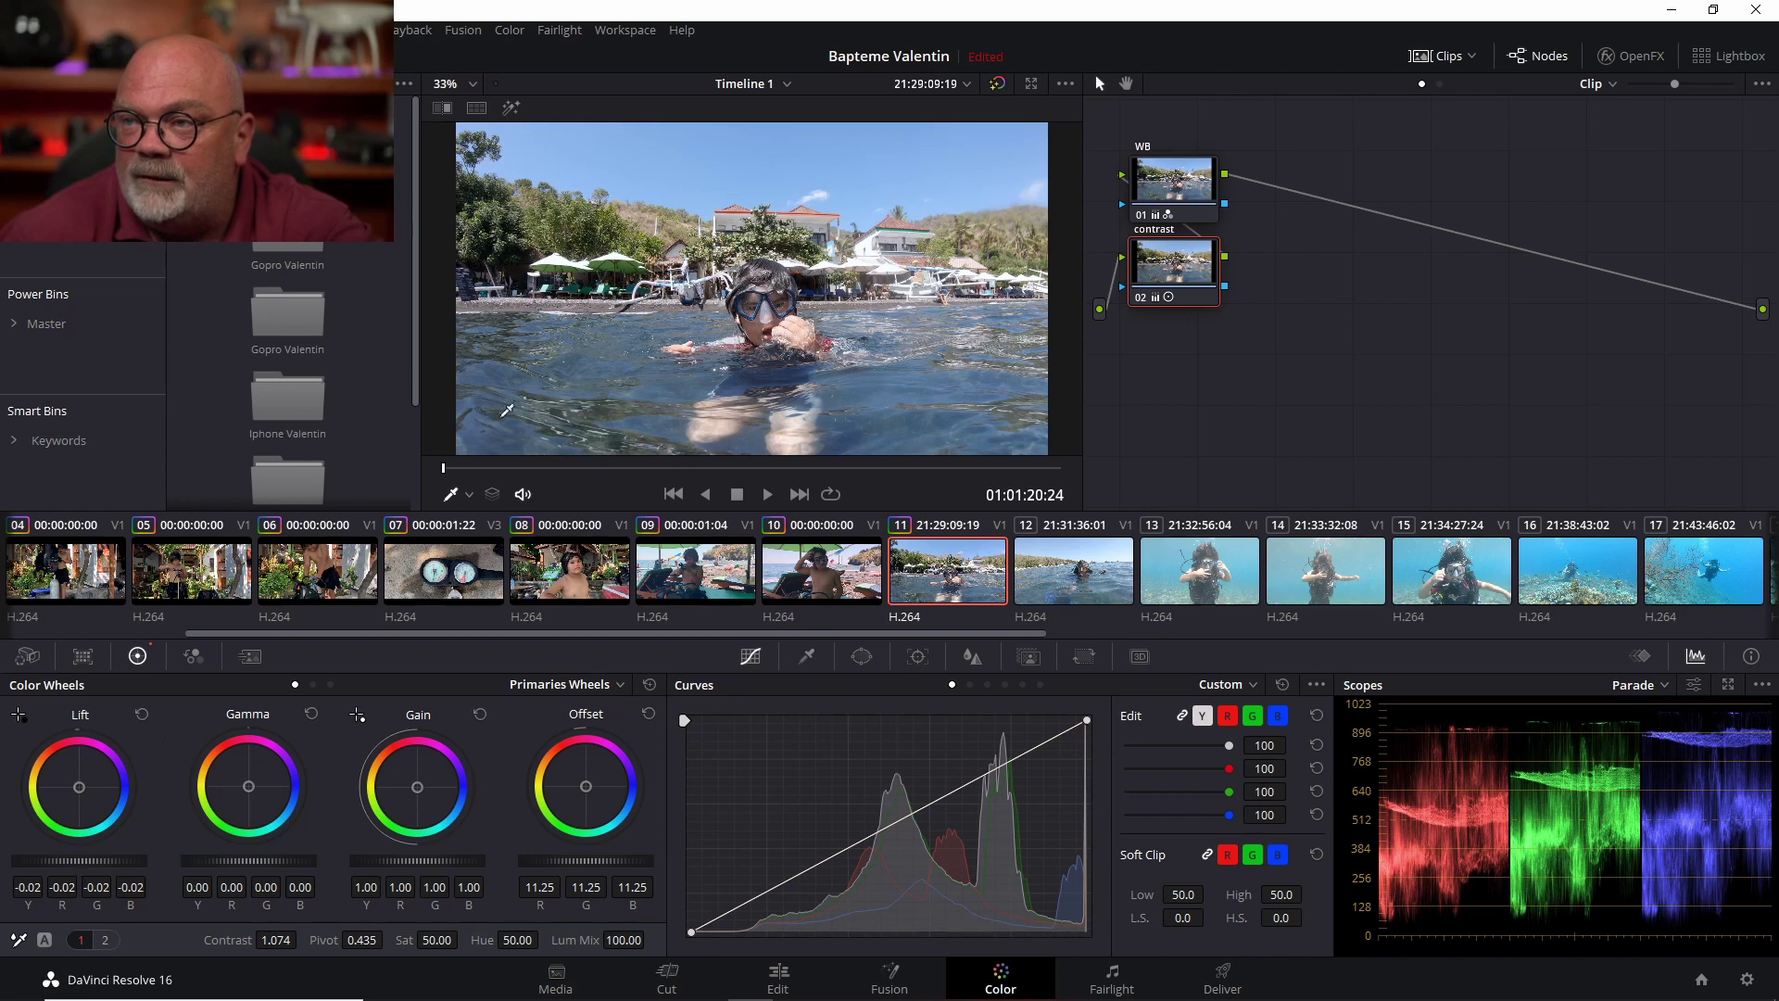
Add a third serial node before the contrast node
click(1183, 378)
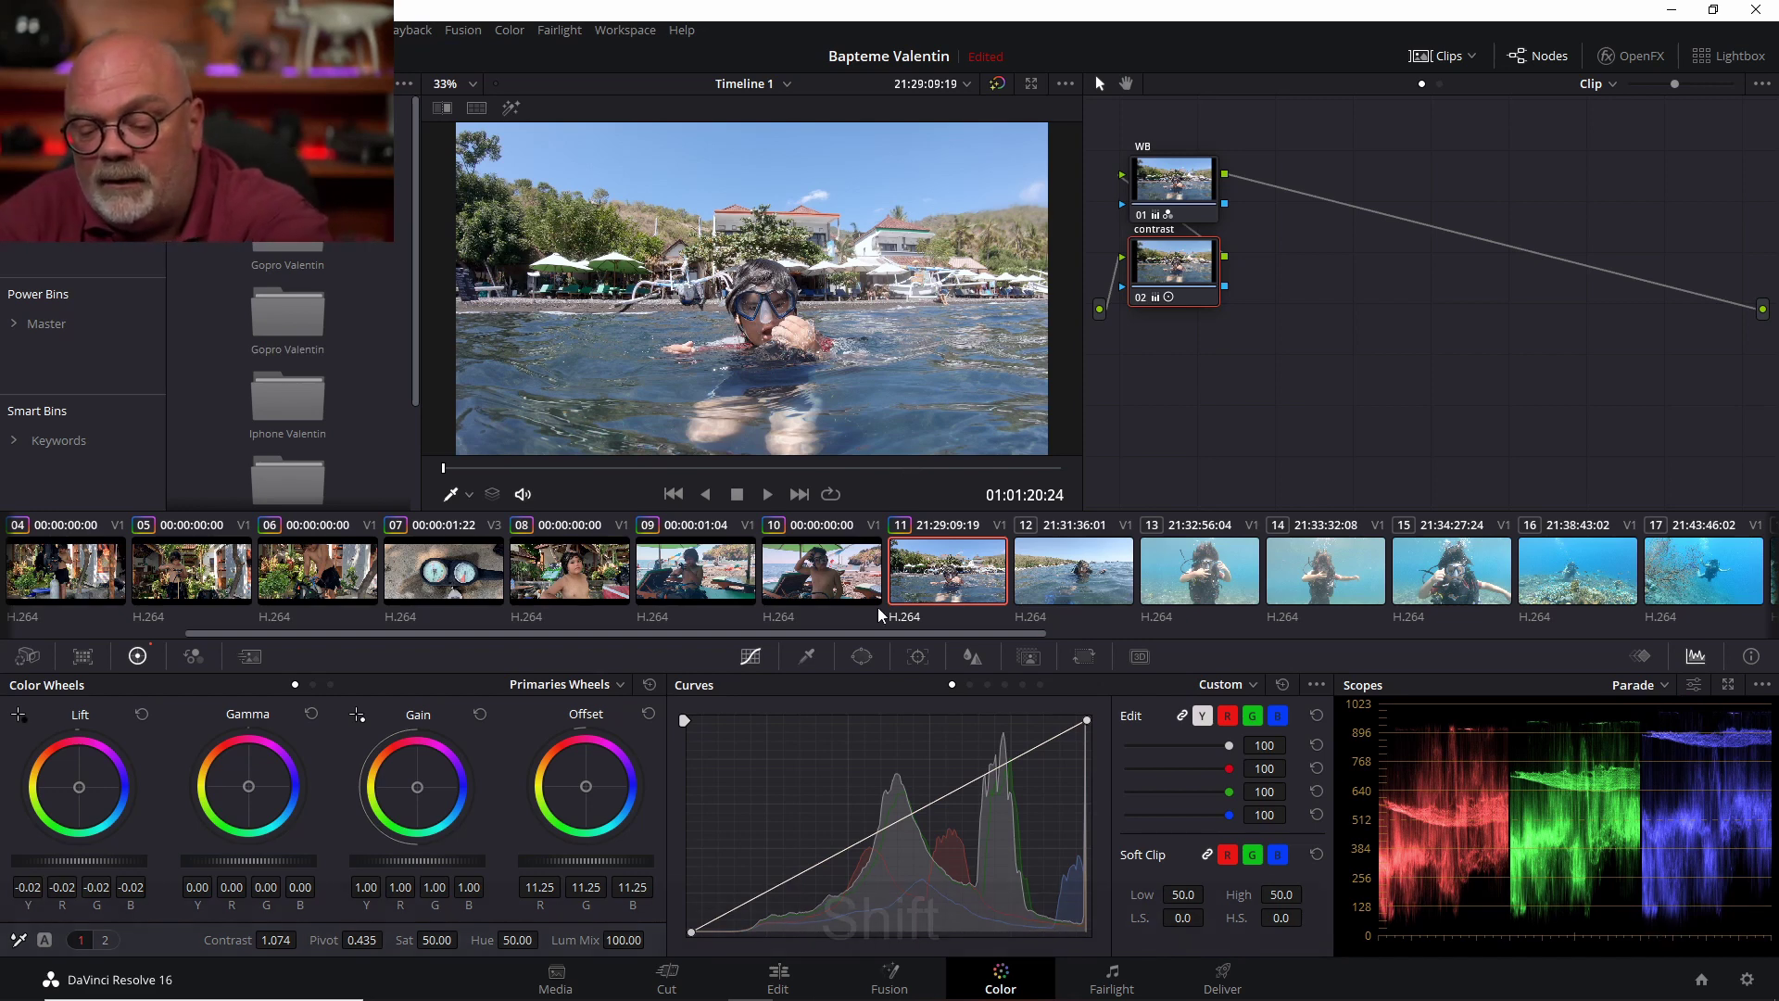
key(shift)
key(shift+s)
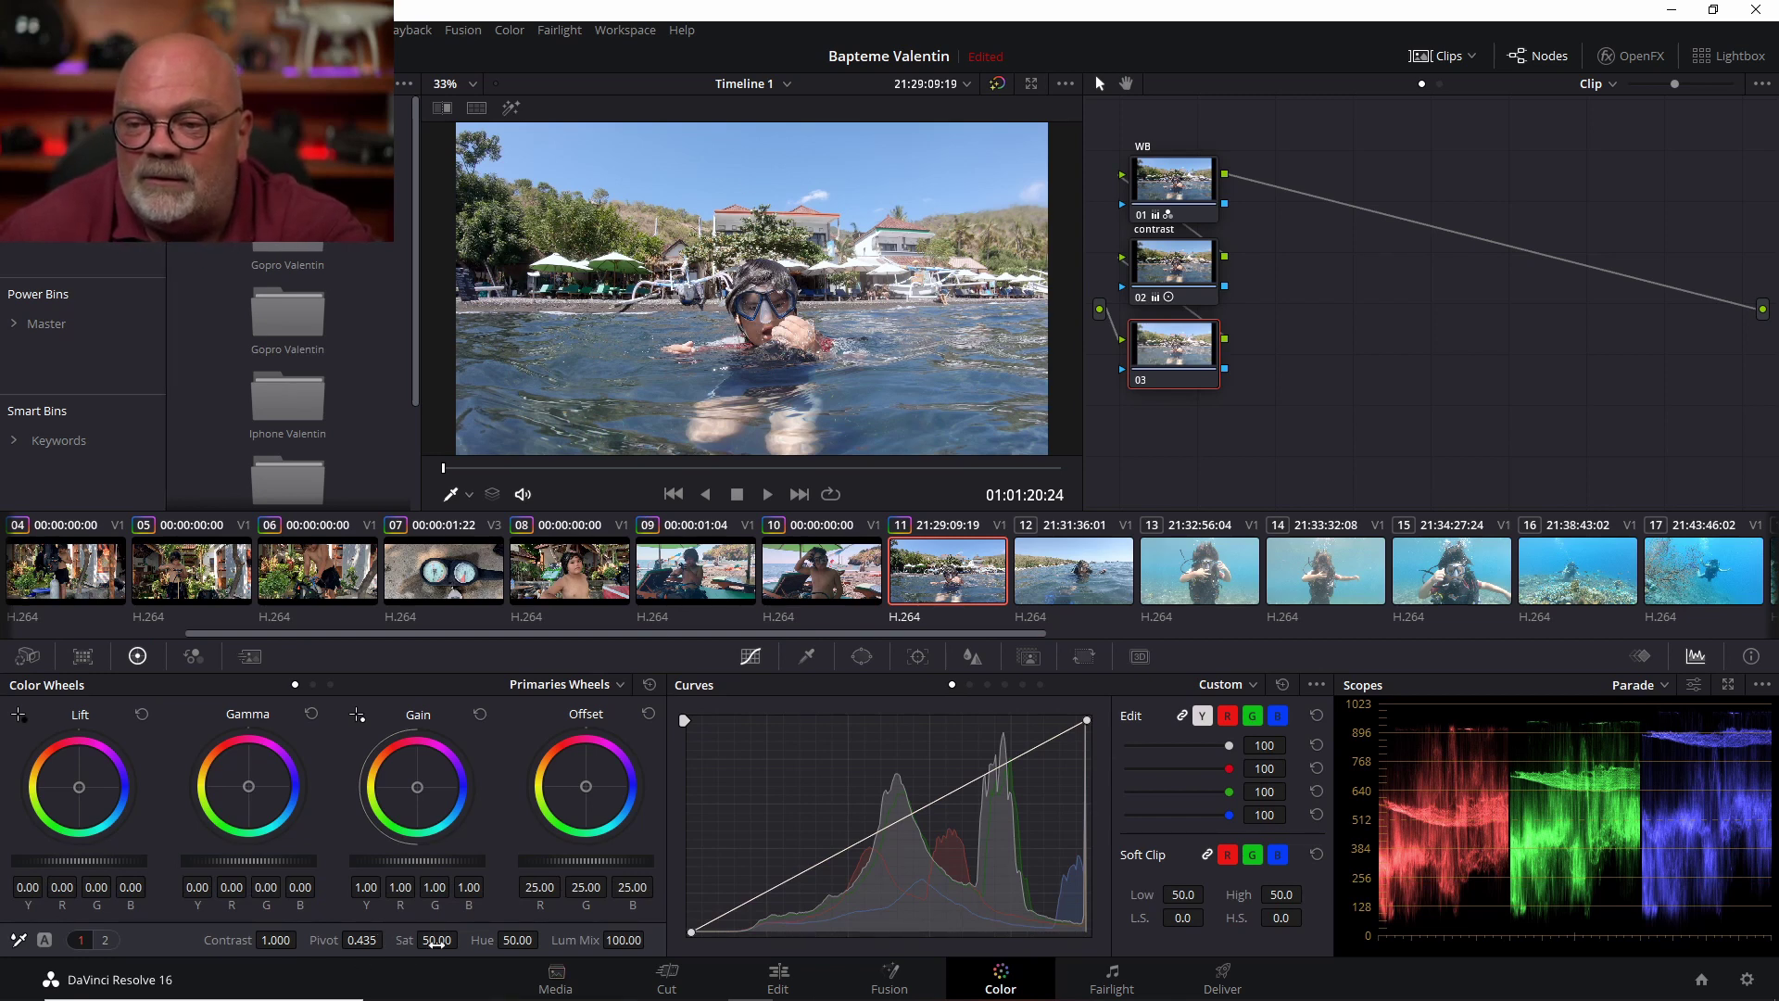
Adjust node 03's colour to saturation 65.60, temperature 200.0 and tint 7.50
drag(436, 941, 464, 938)
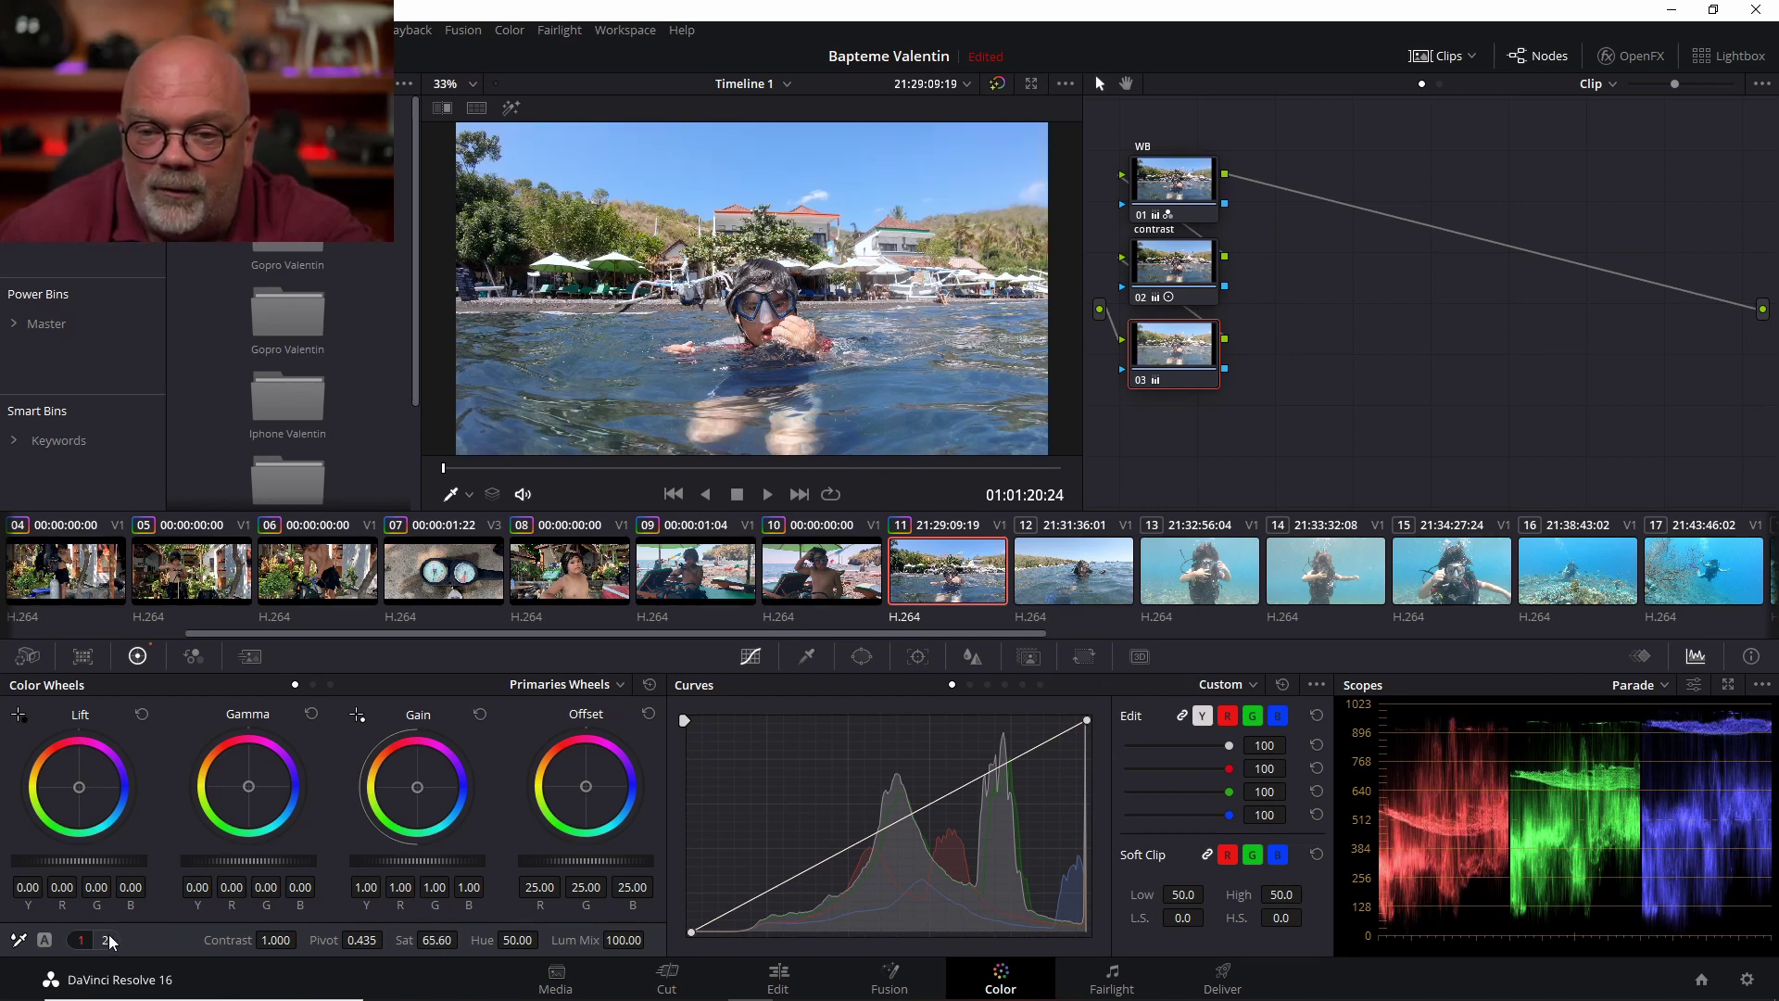
click(104, 940)
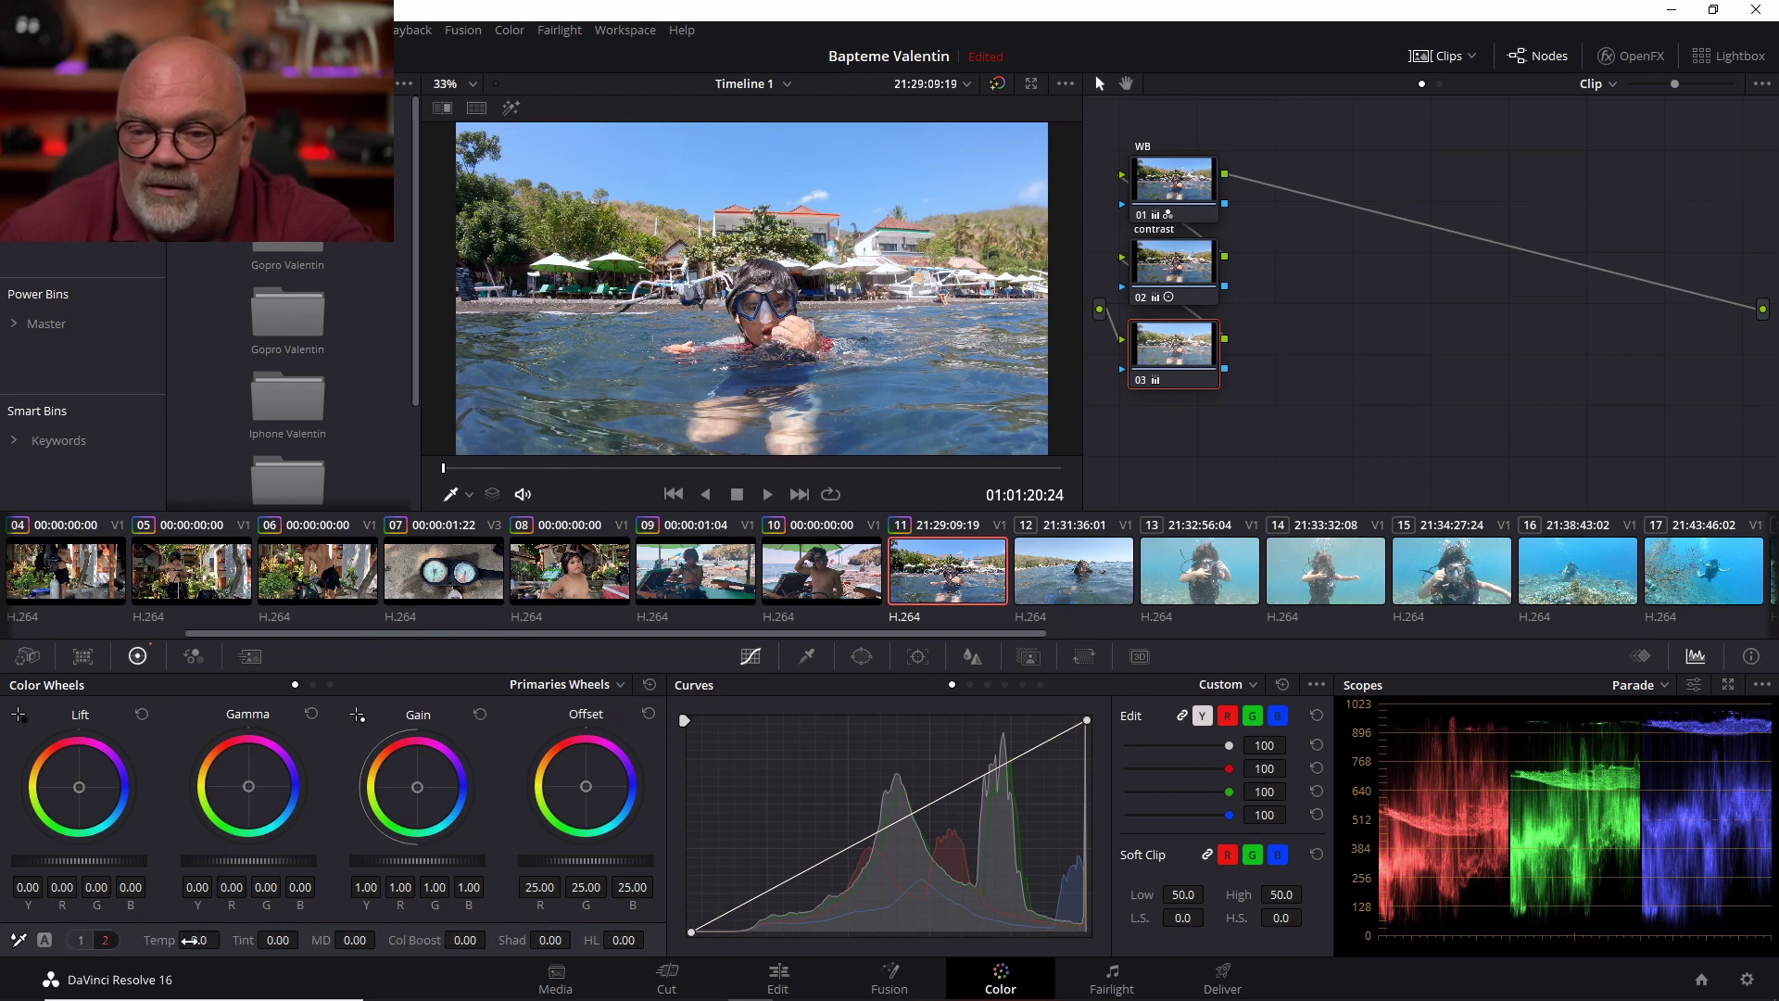
drag(190, 939, 304, 940)
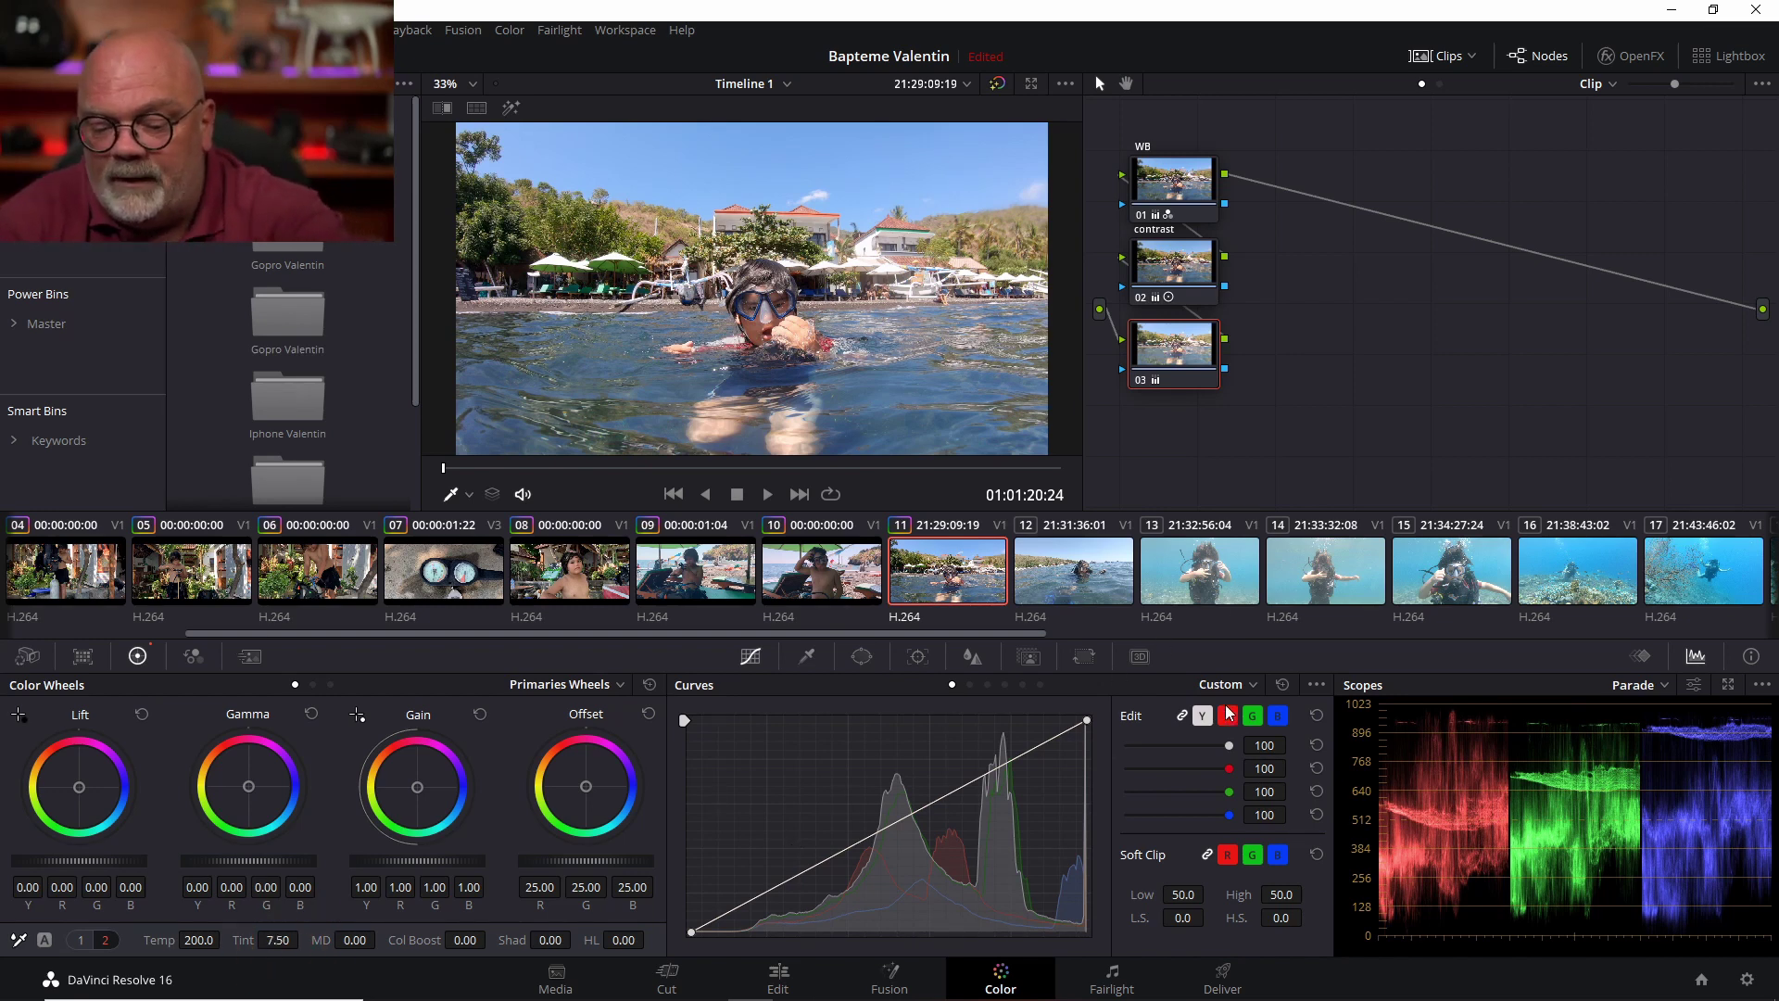
Toggle node 03 off and on twice to compare the image with and without its colour adjustments
key(ctrl)
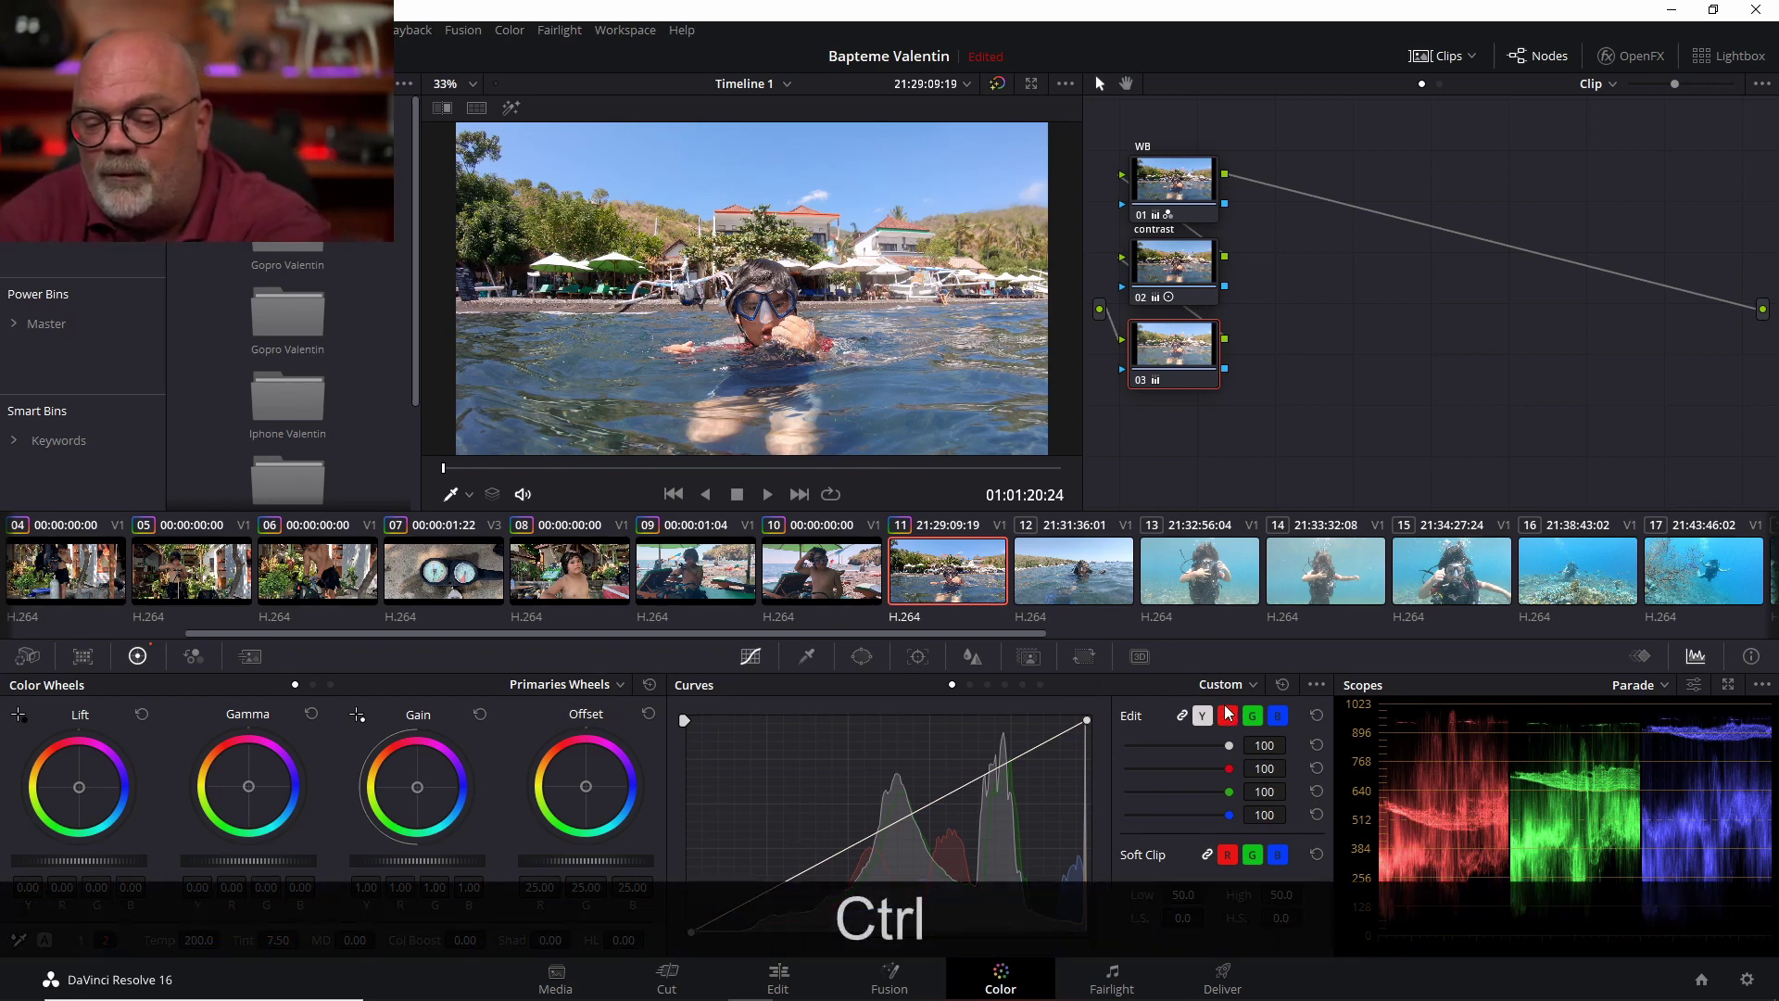
key(ctrl+d)
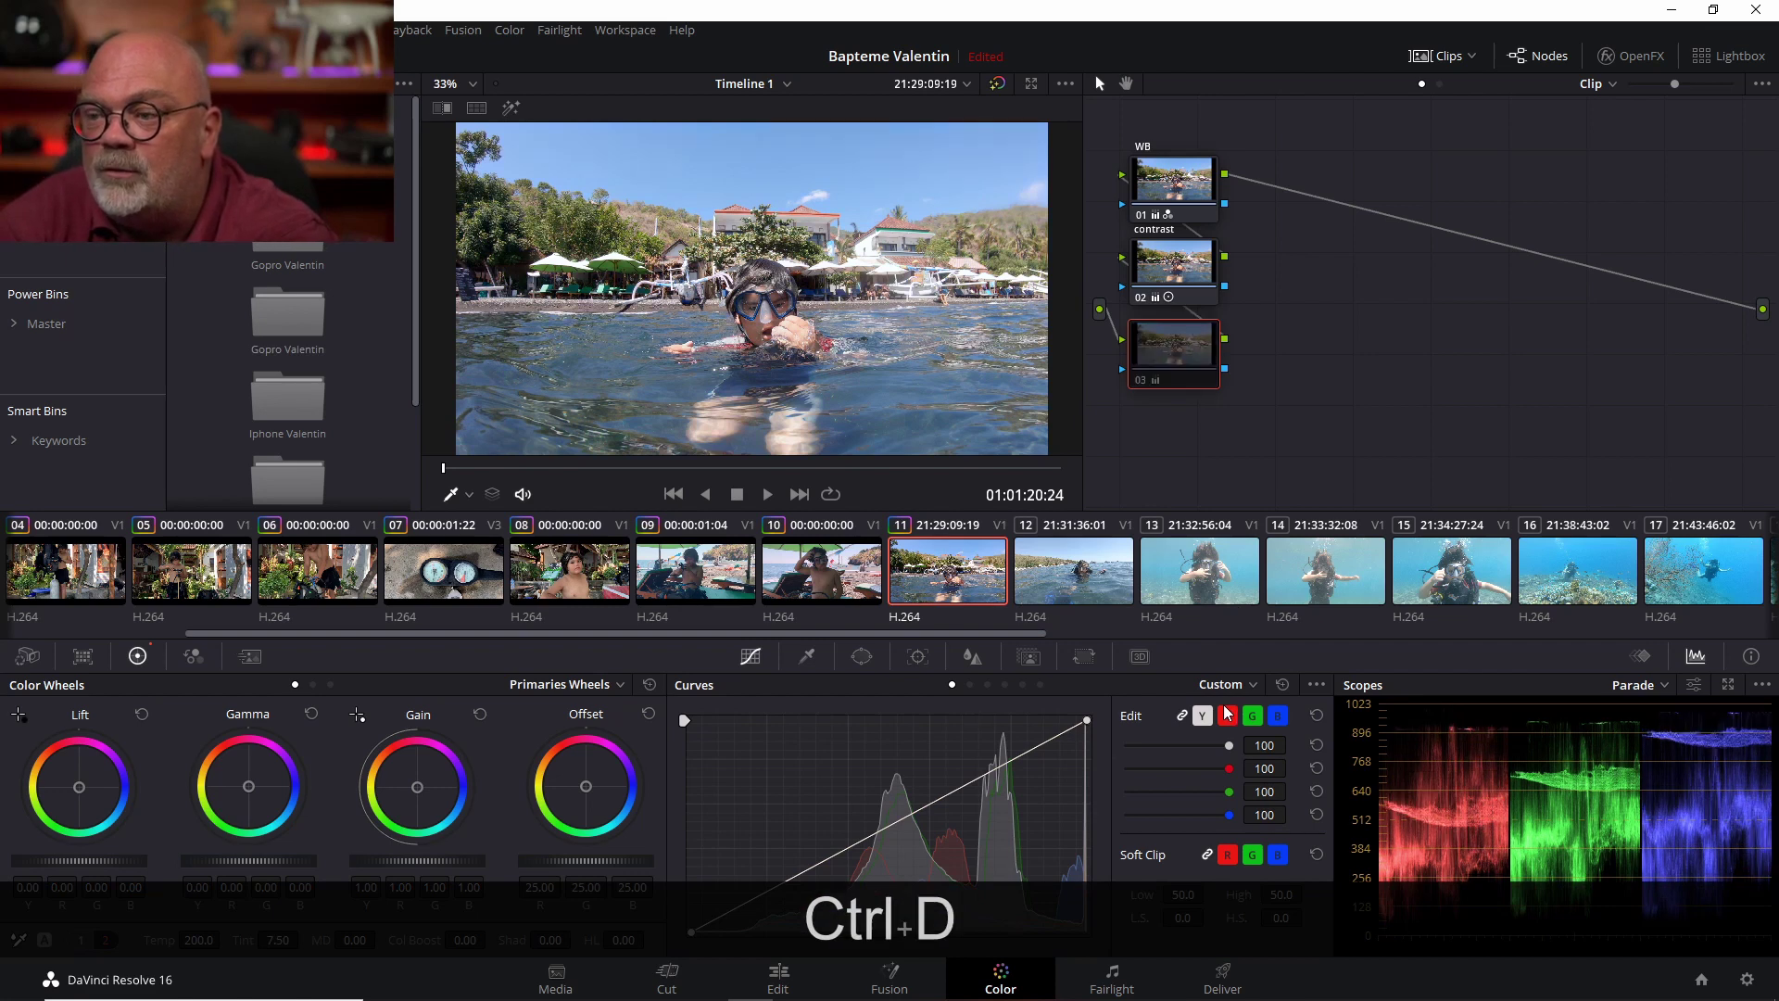
key(ctrl+d)
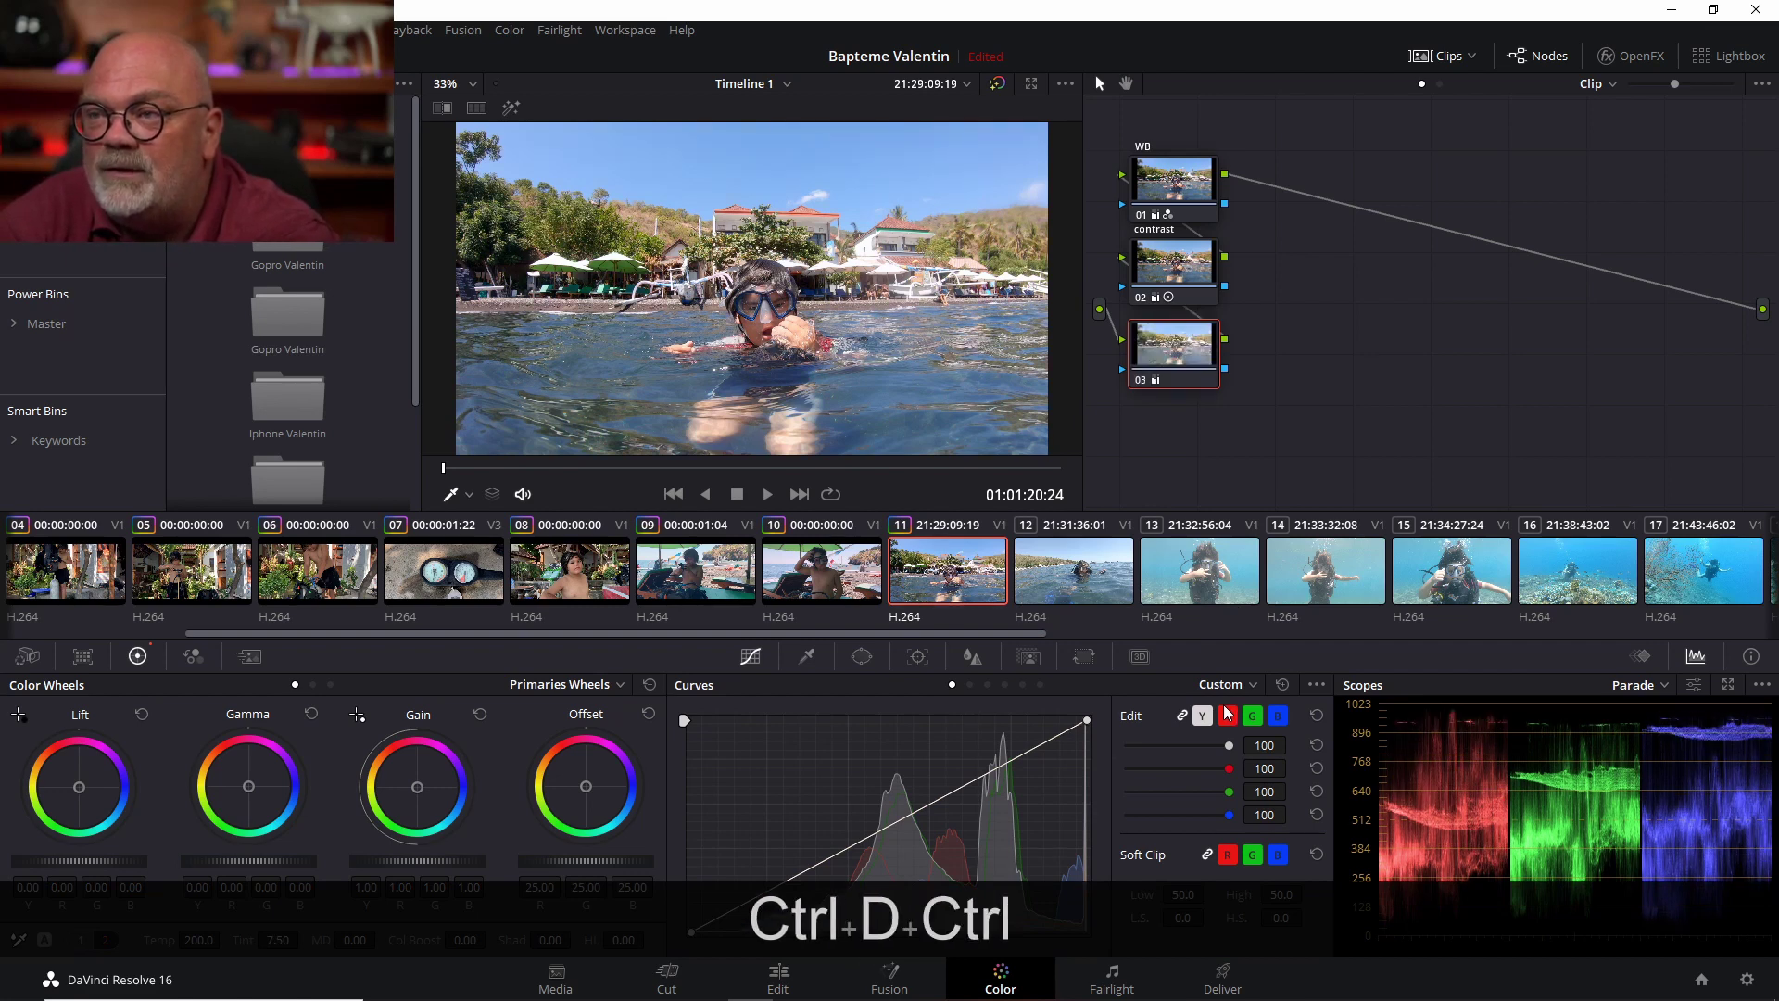
key(ctrl+d)
key(ctrl+d)
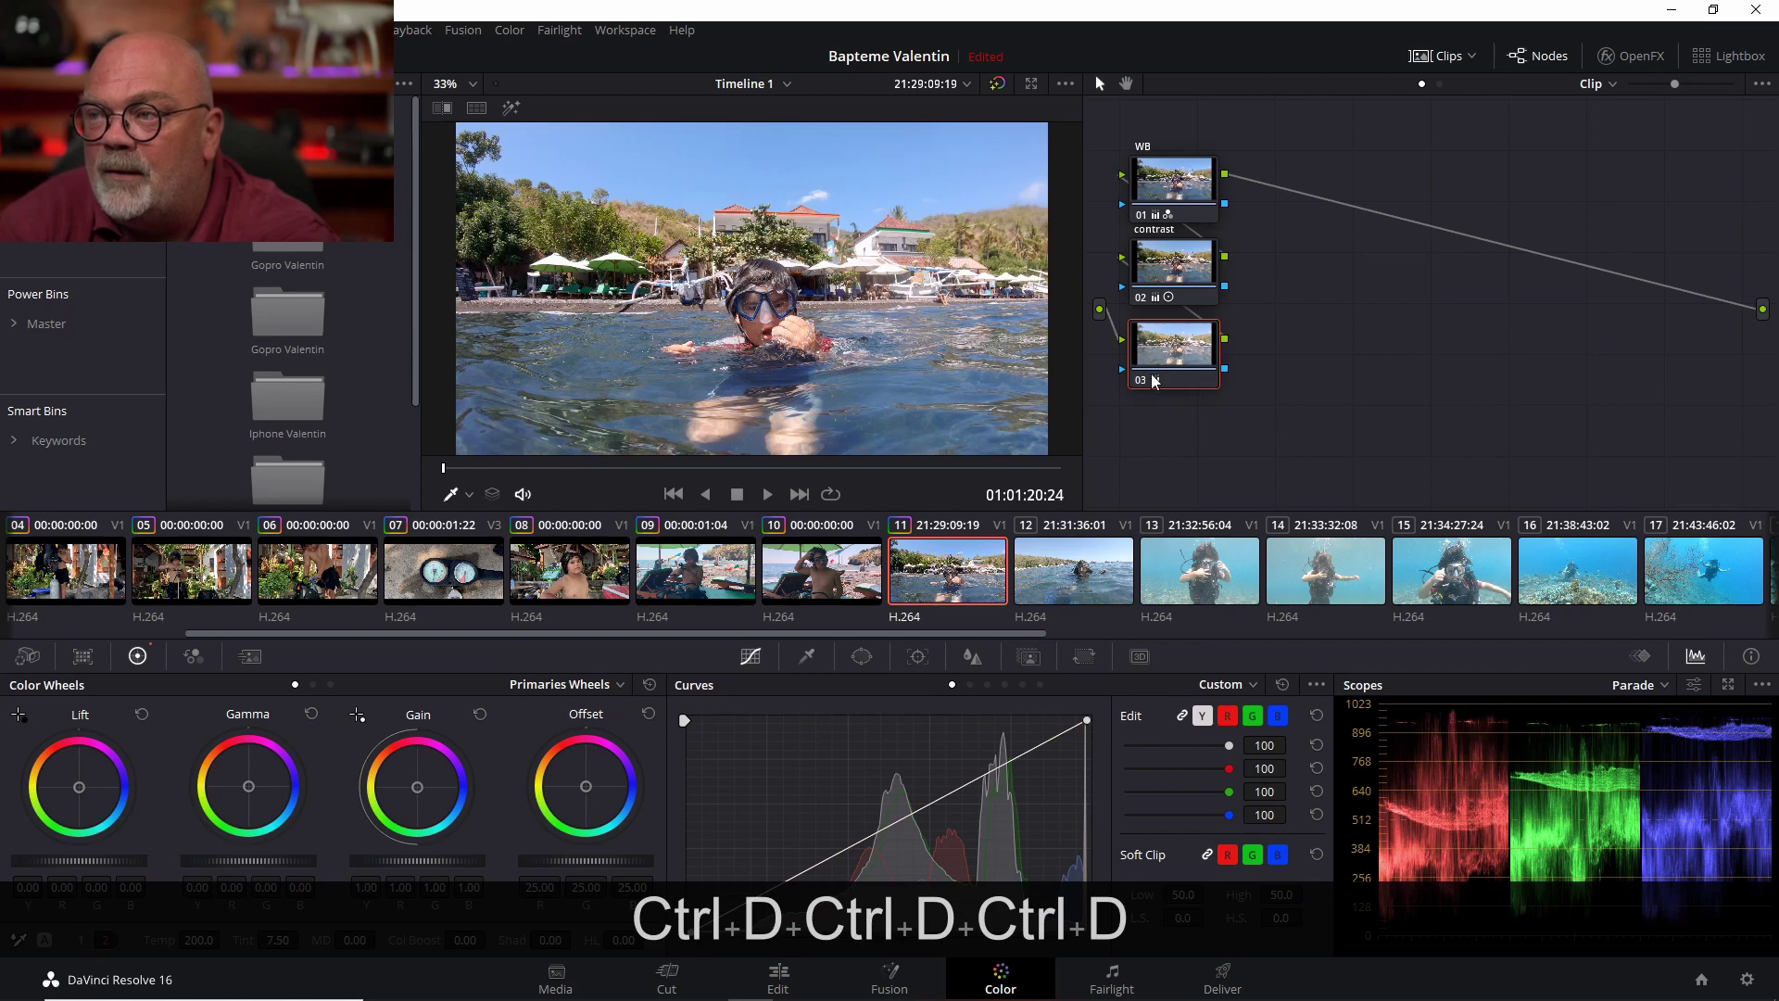
Label node 03 of clip 11 as Color
right_click(1185, 353)
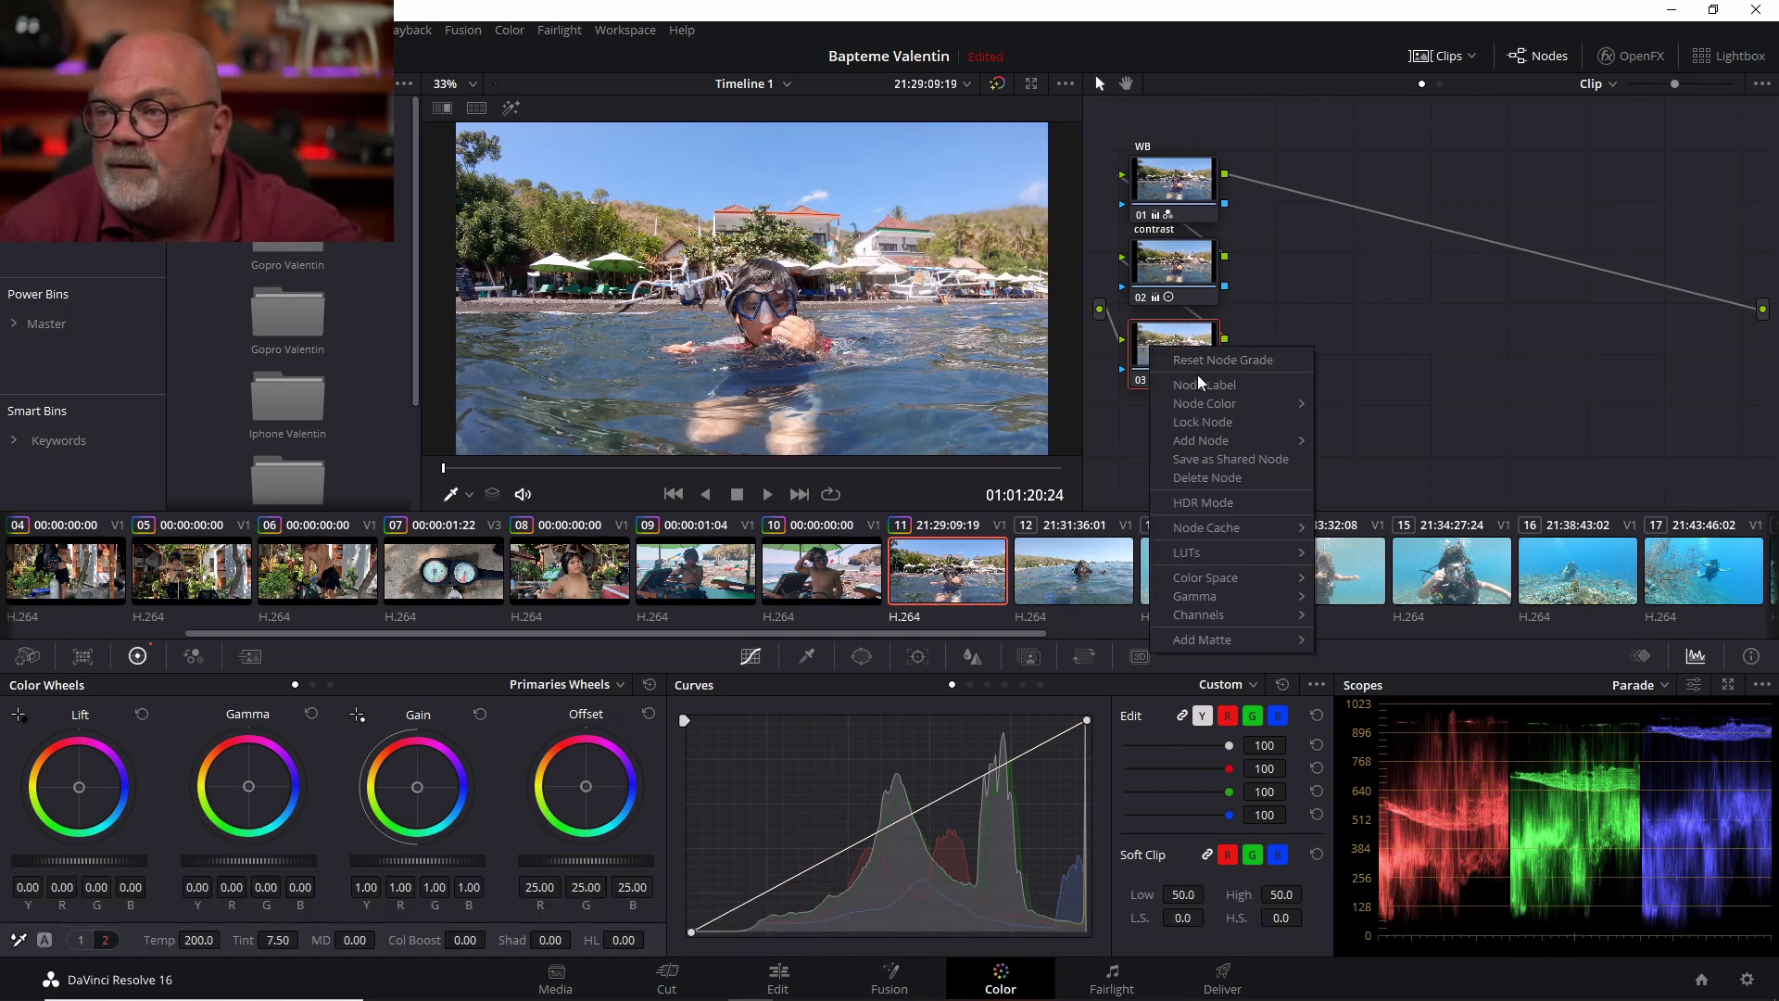
key(Escape)
text(Color)
key(Return)
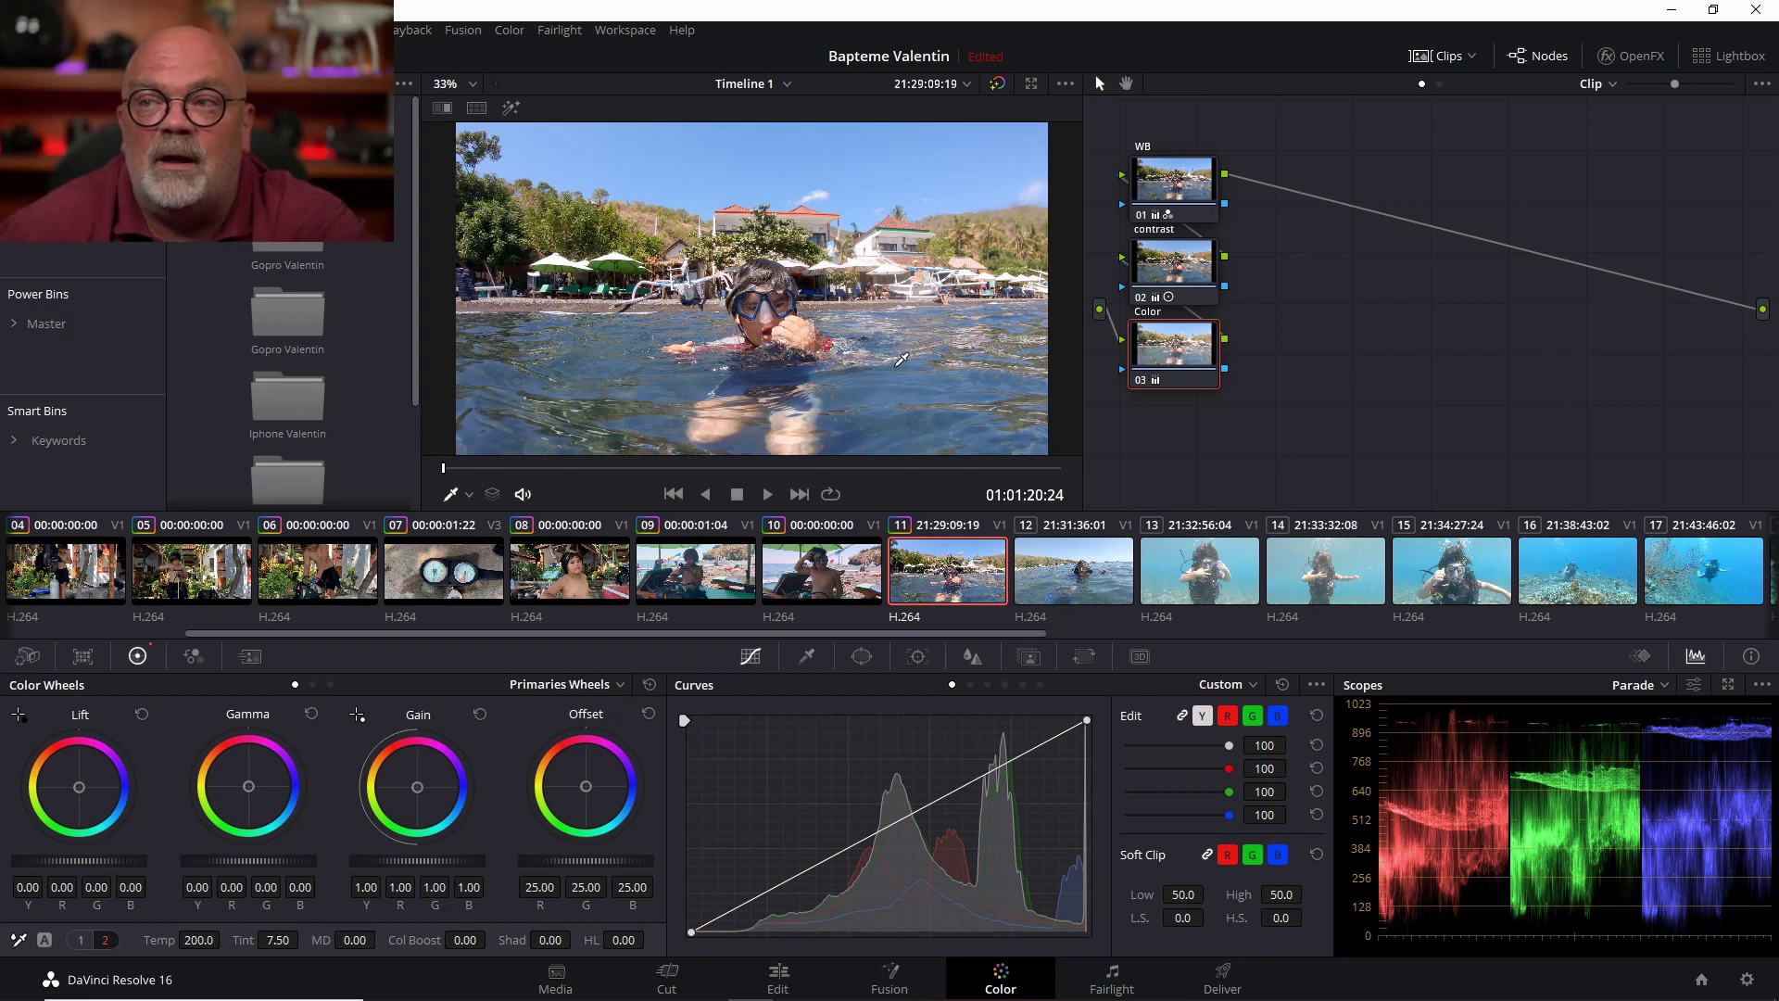
Compare ungraded clip 12 with graded clip 11 and undo the accidental curve edit on clip 12
click(1074, 569)
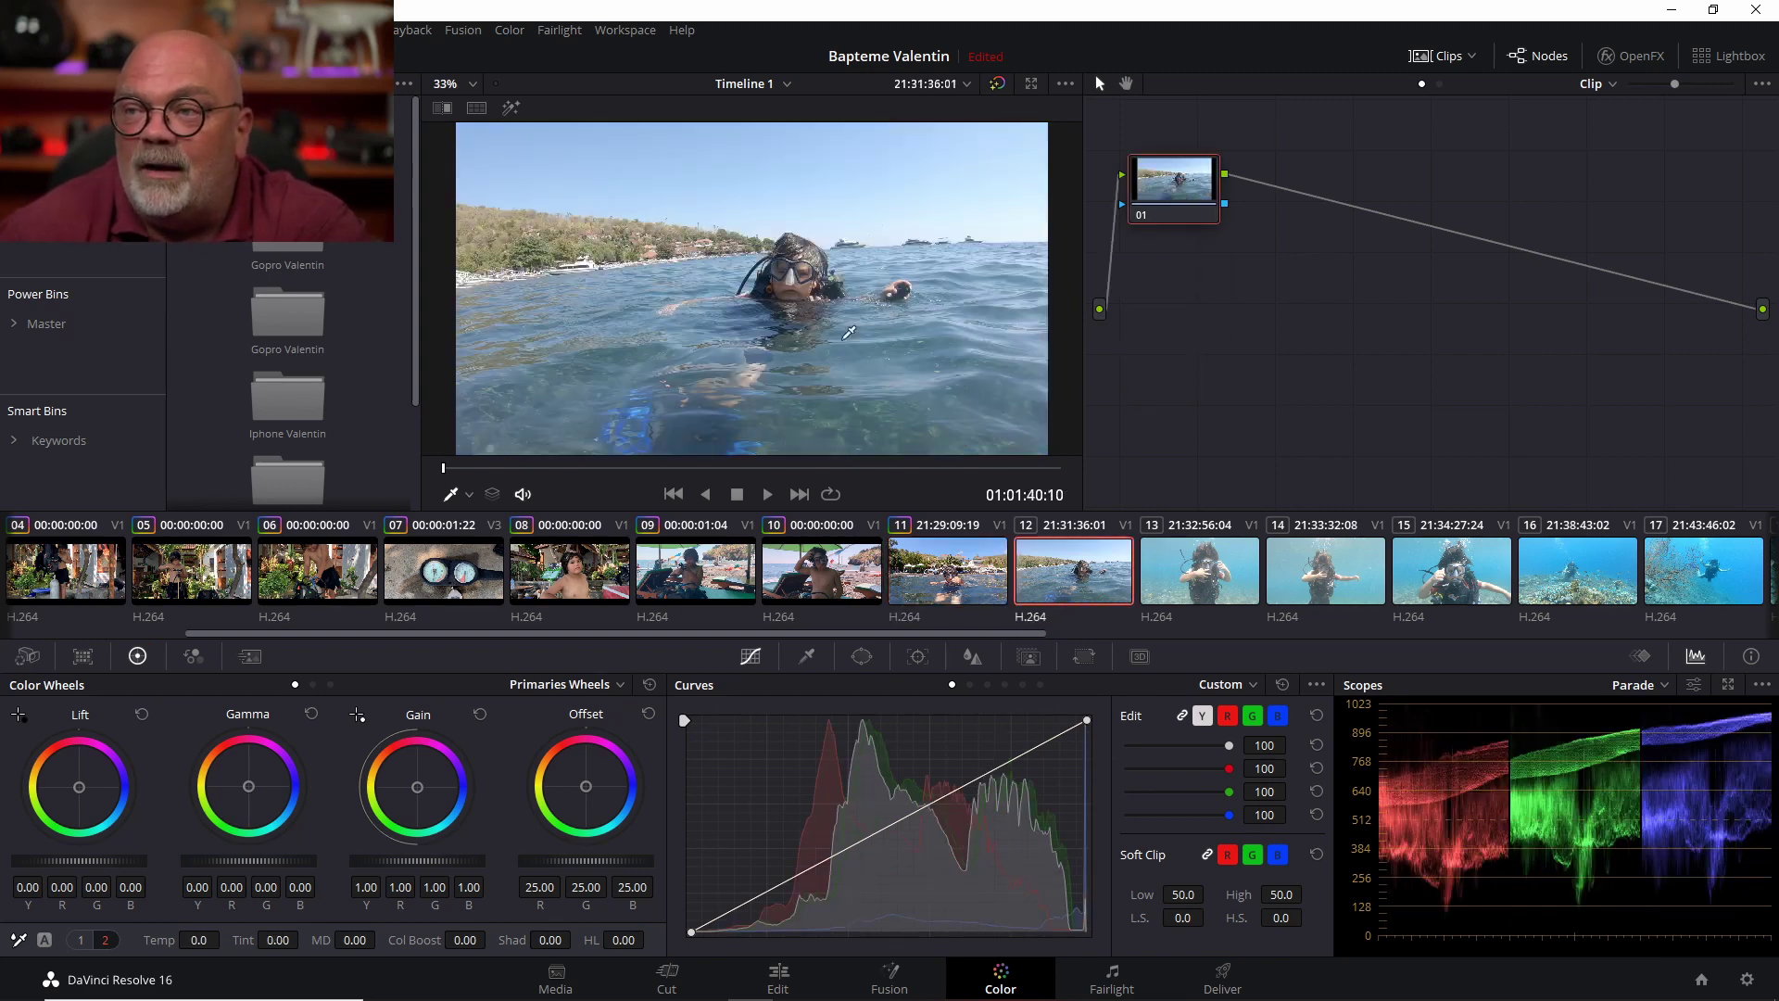
click(964, 574)
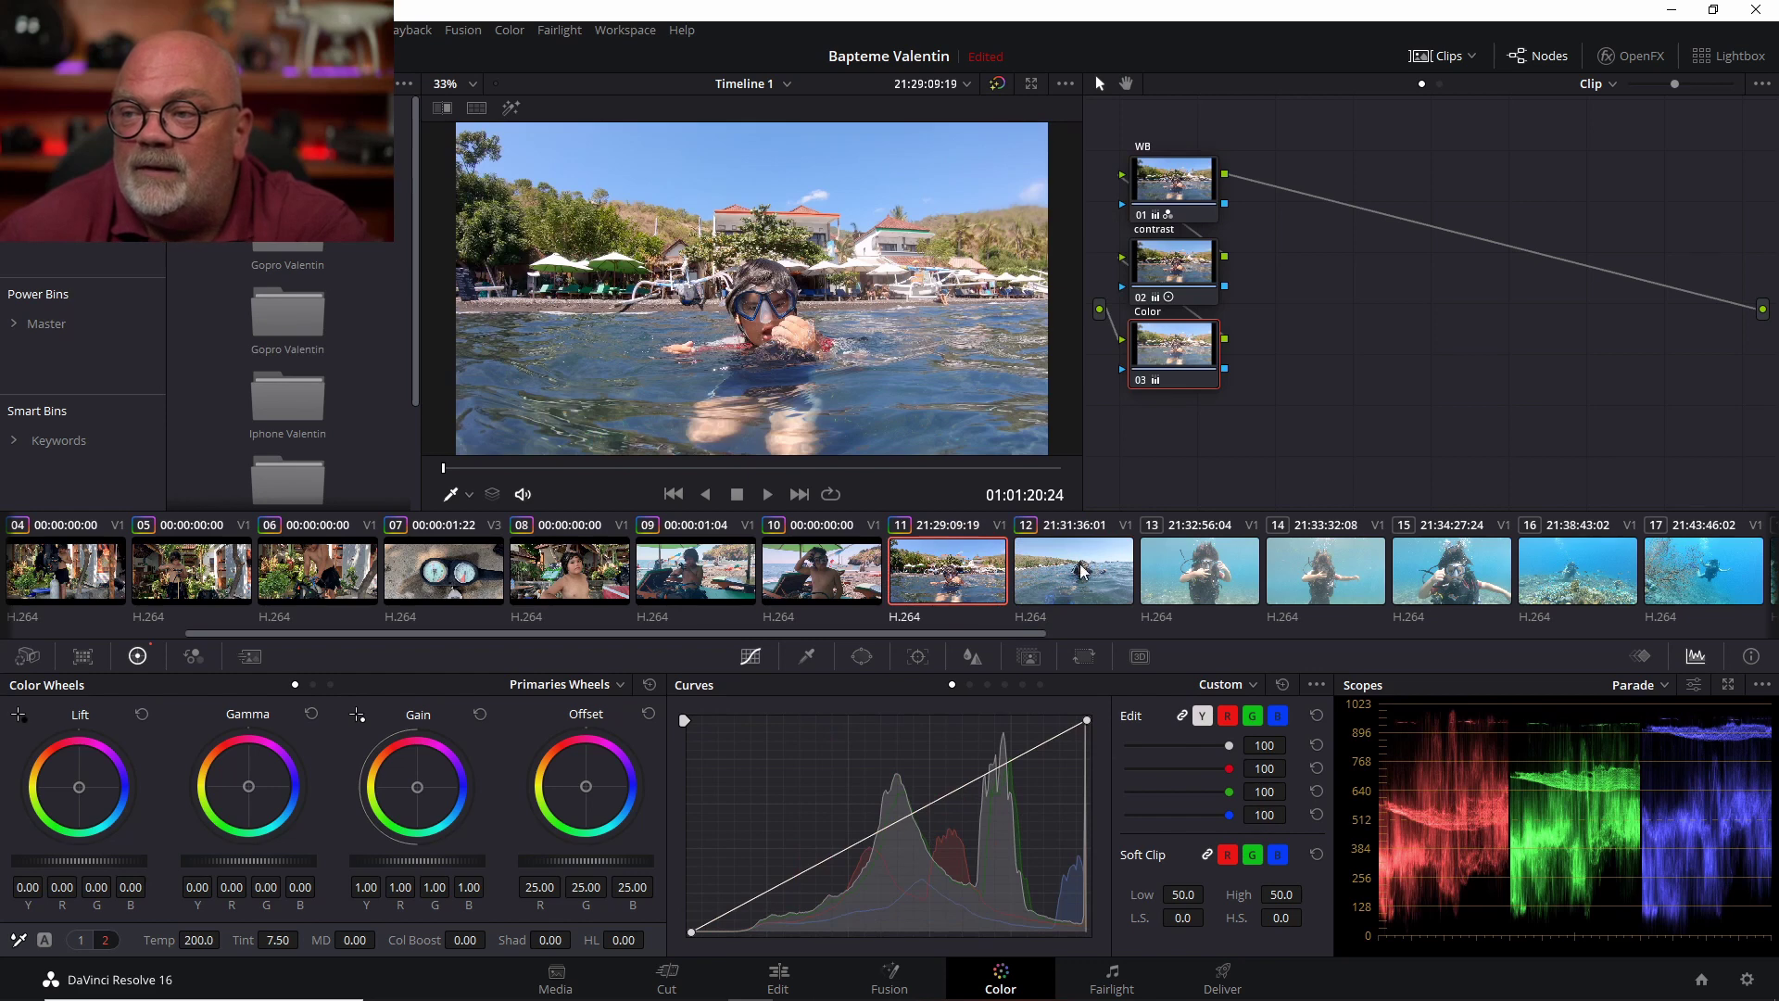
click(1066, 576)
key(ctrl+z)
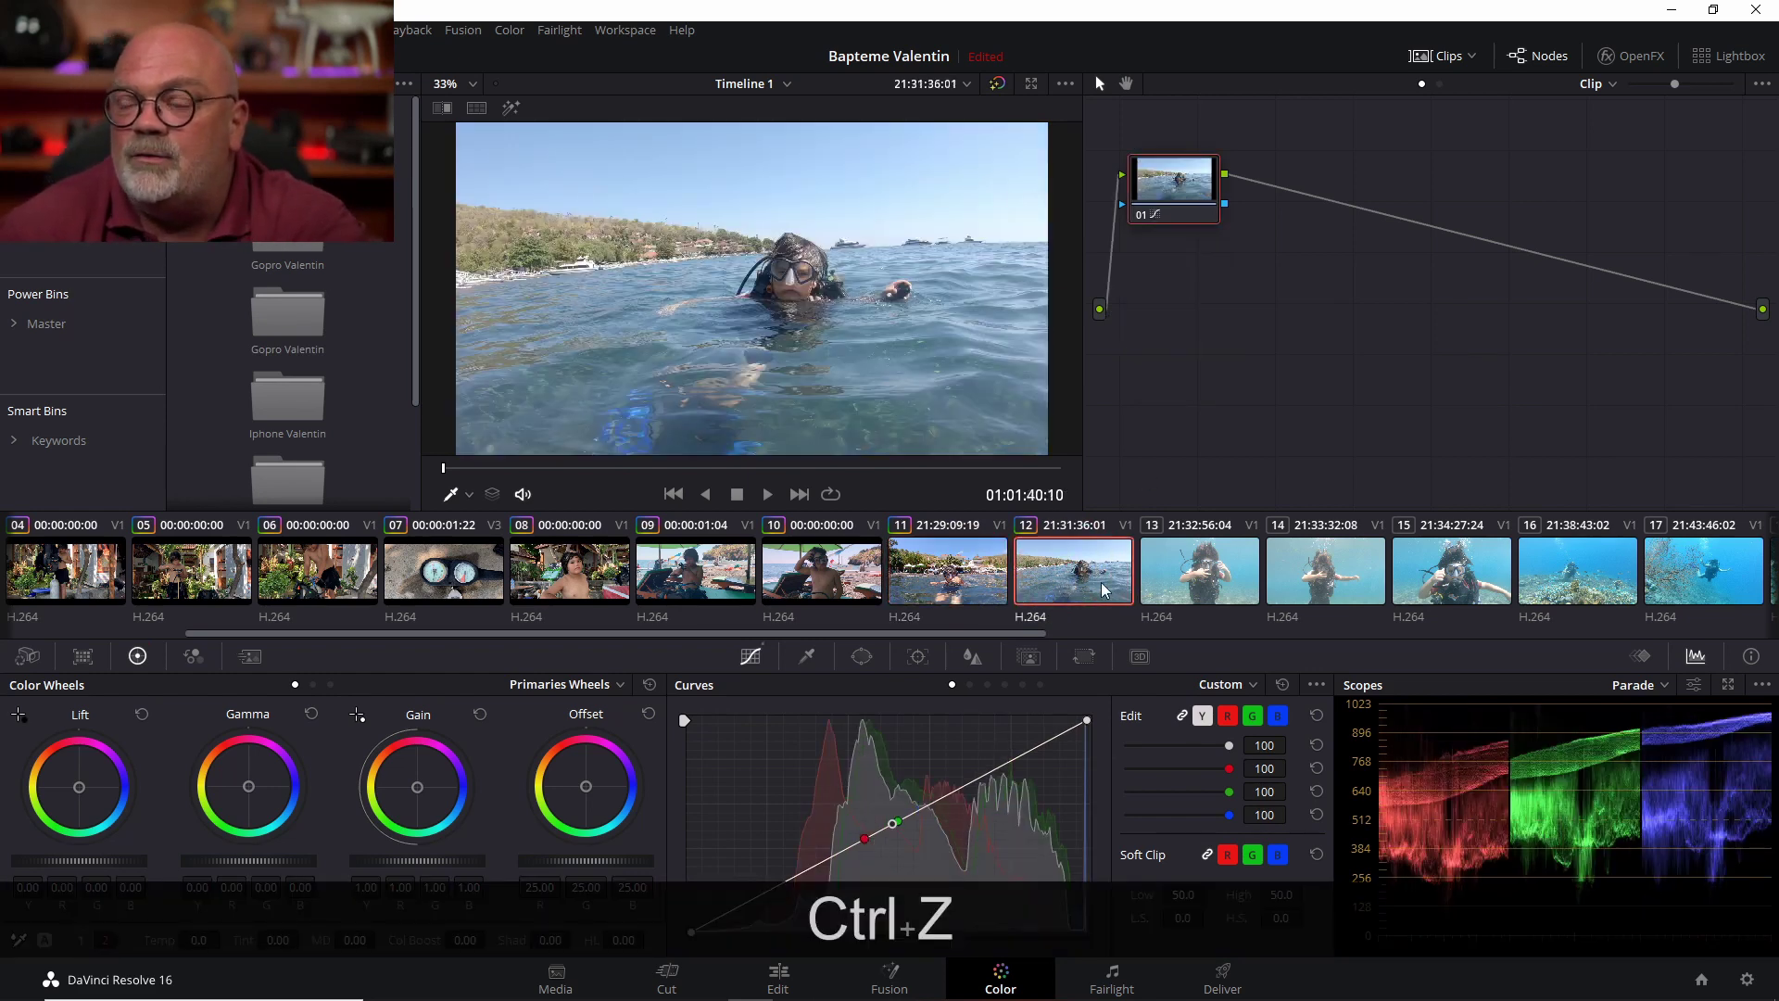
Copy the complete node grade from clip 11 to clip 12 and display clip 12
click(967, 562)
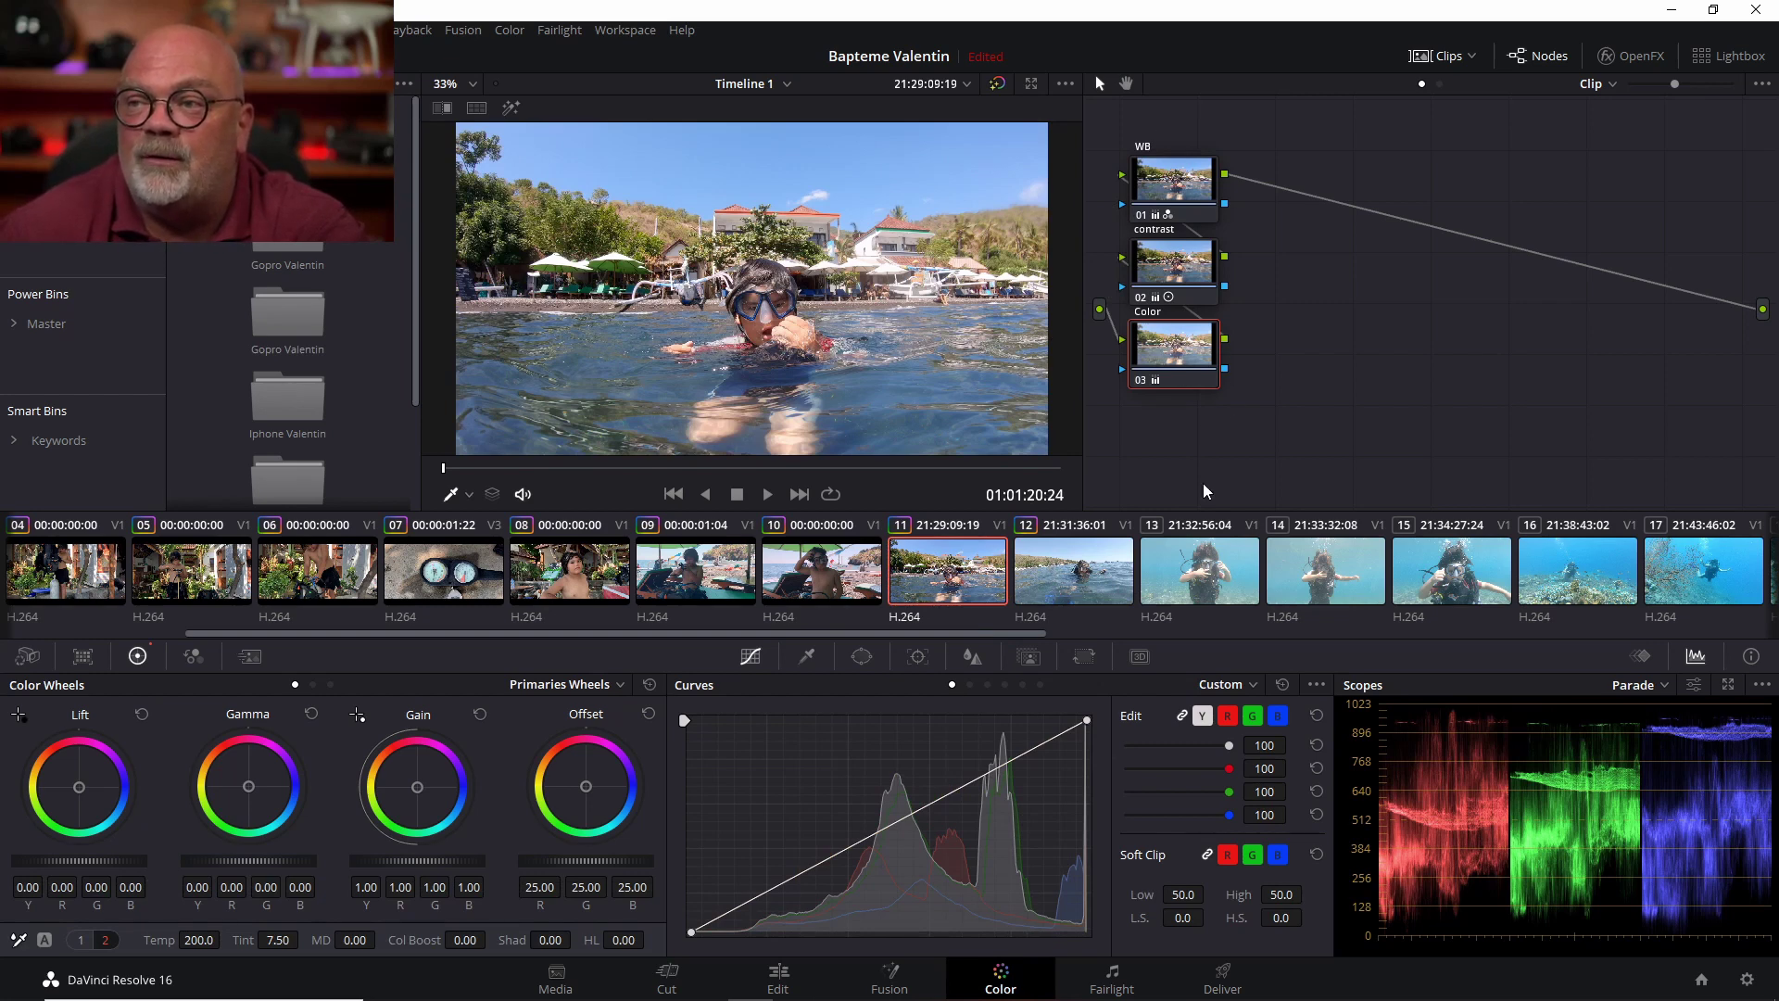
key(ctrl)
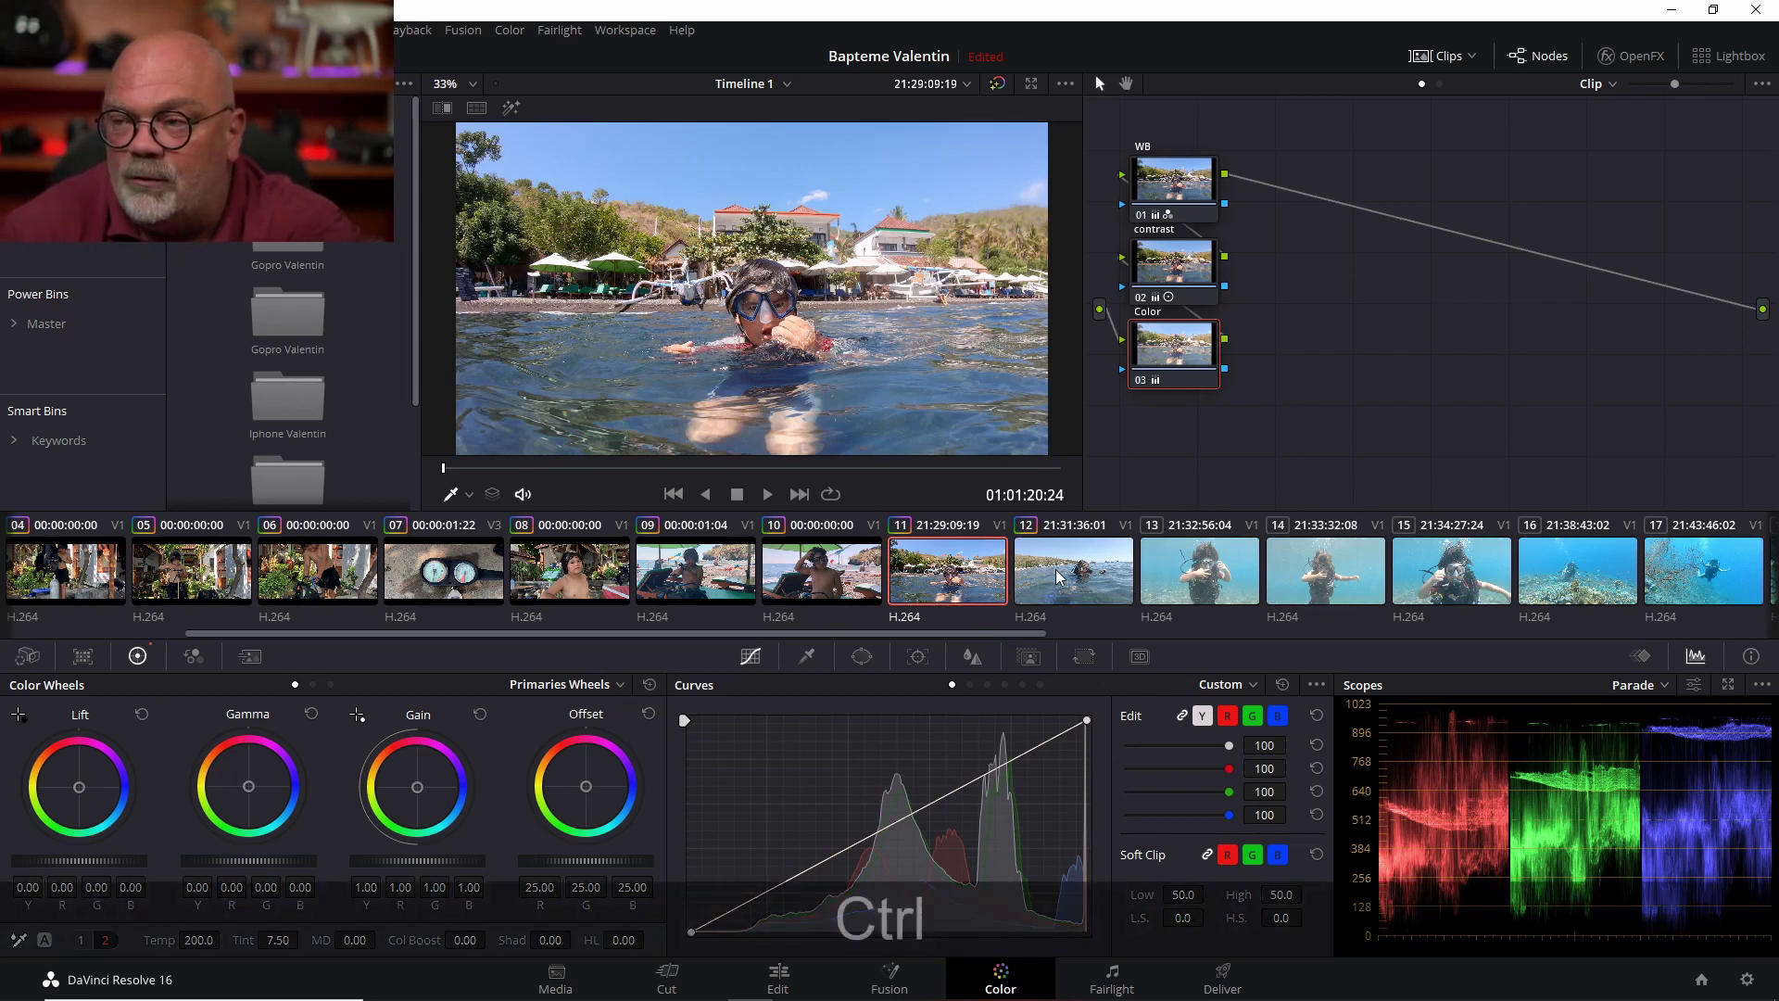
ctrl+click(1054, 569)
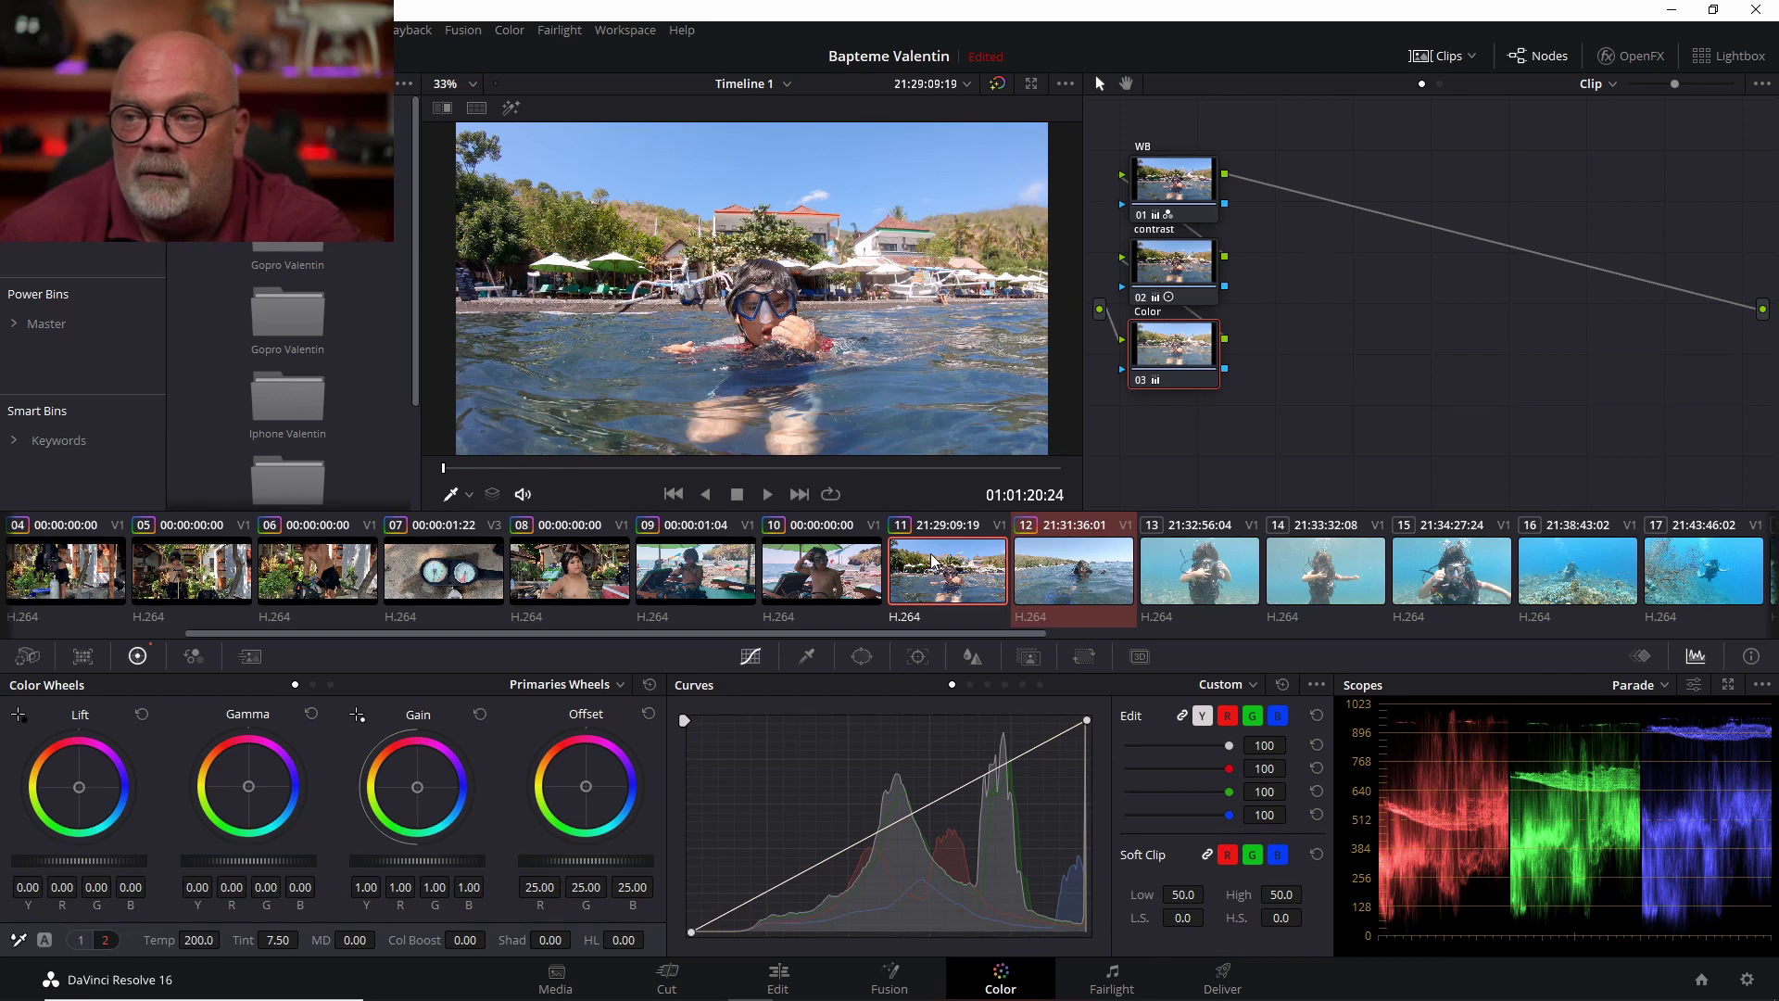
scroll(931, 560, up, 1)
click(1066, 561)
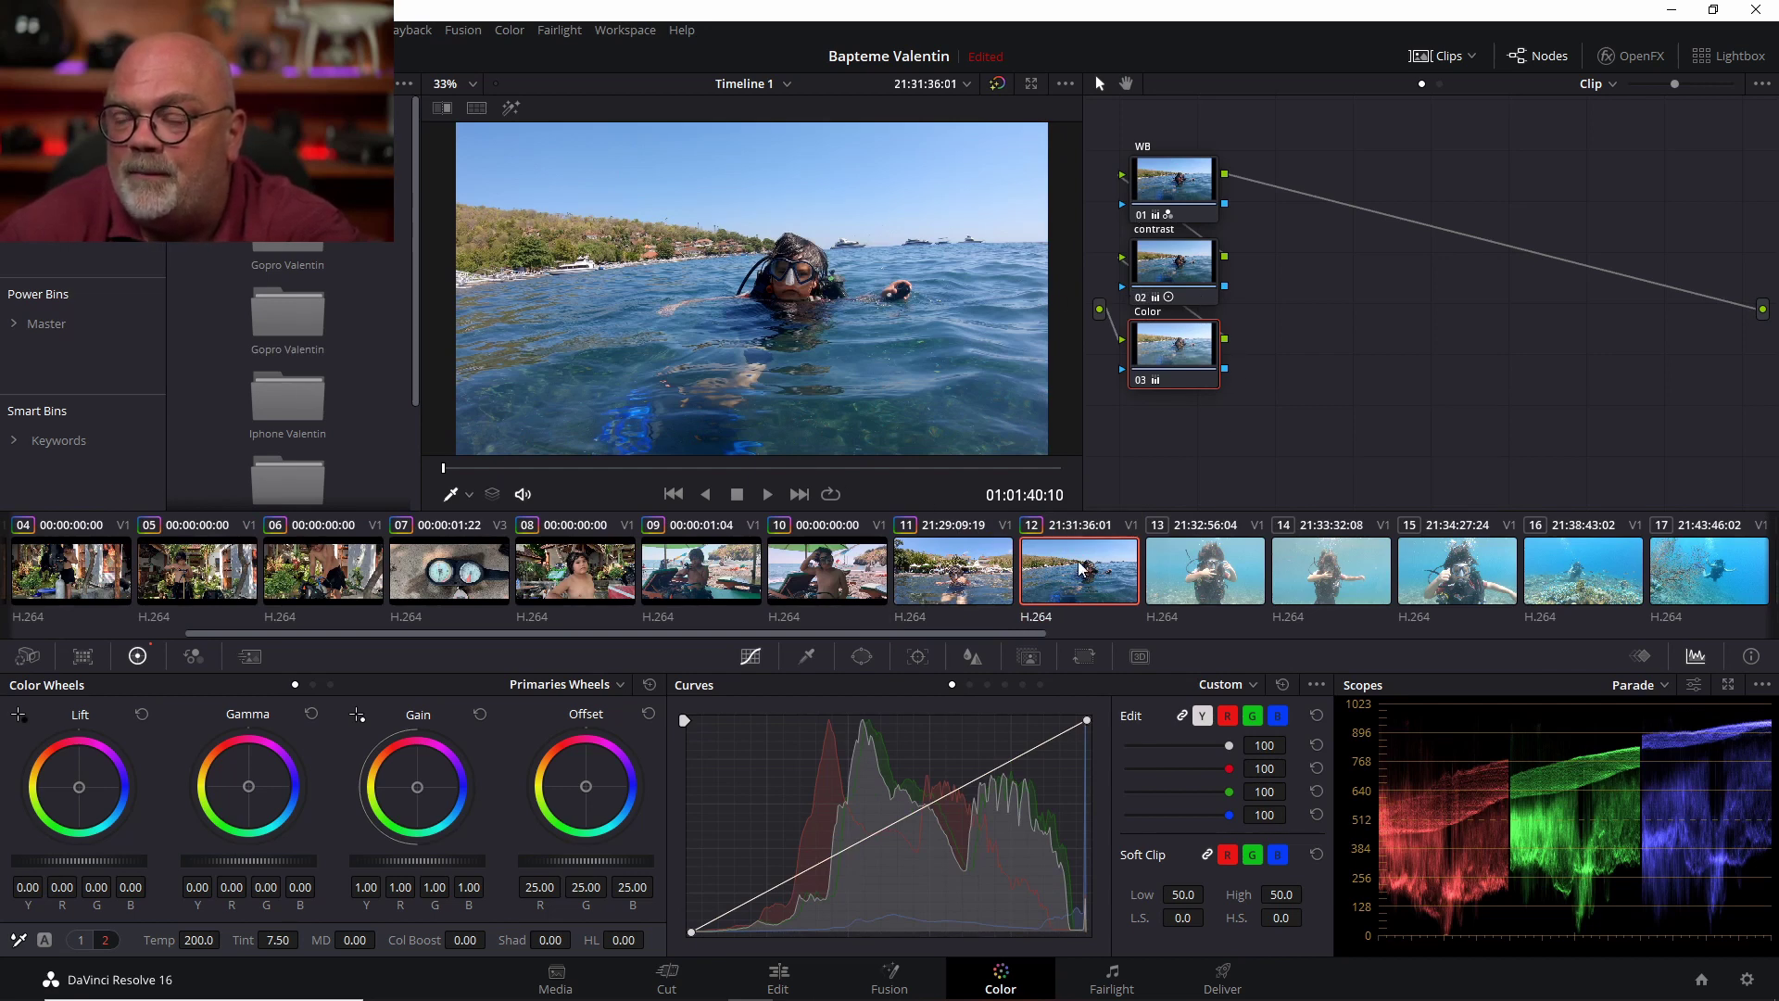
Toggle the Color node of clip 12 off and on to check its effect on the image
key(ctrl)
key(ctrl+d)
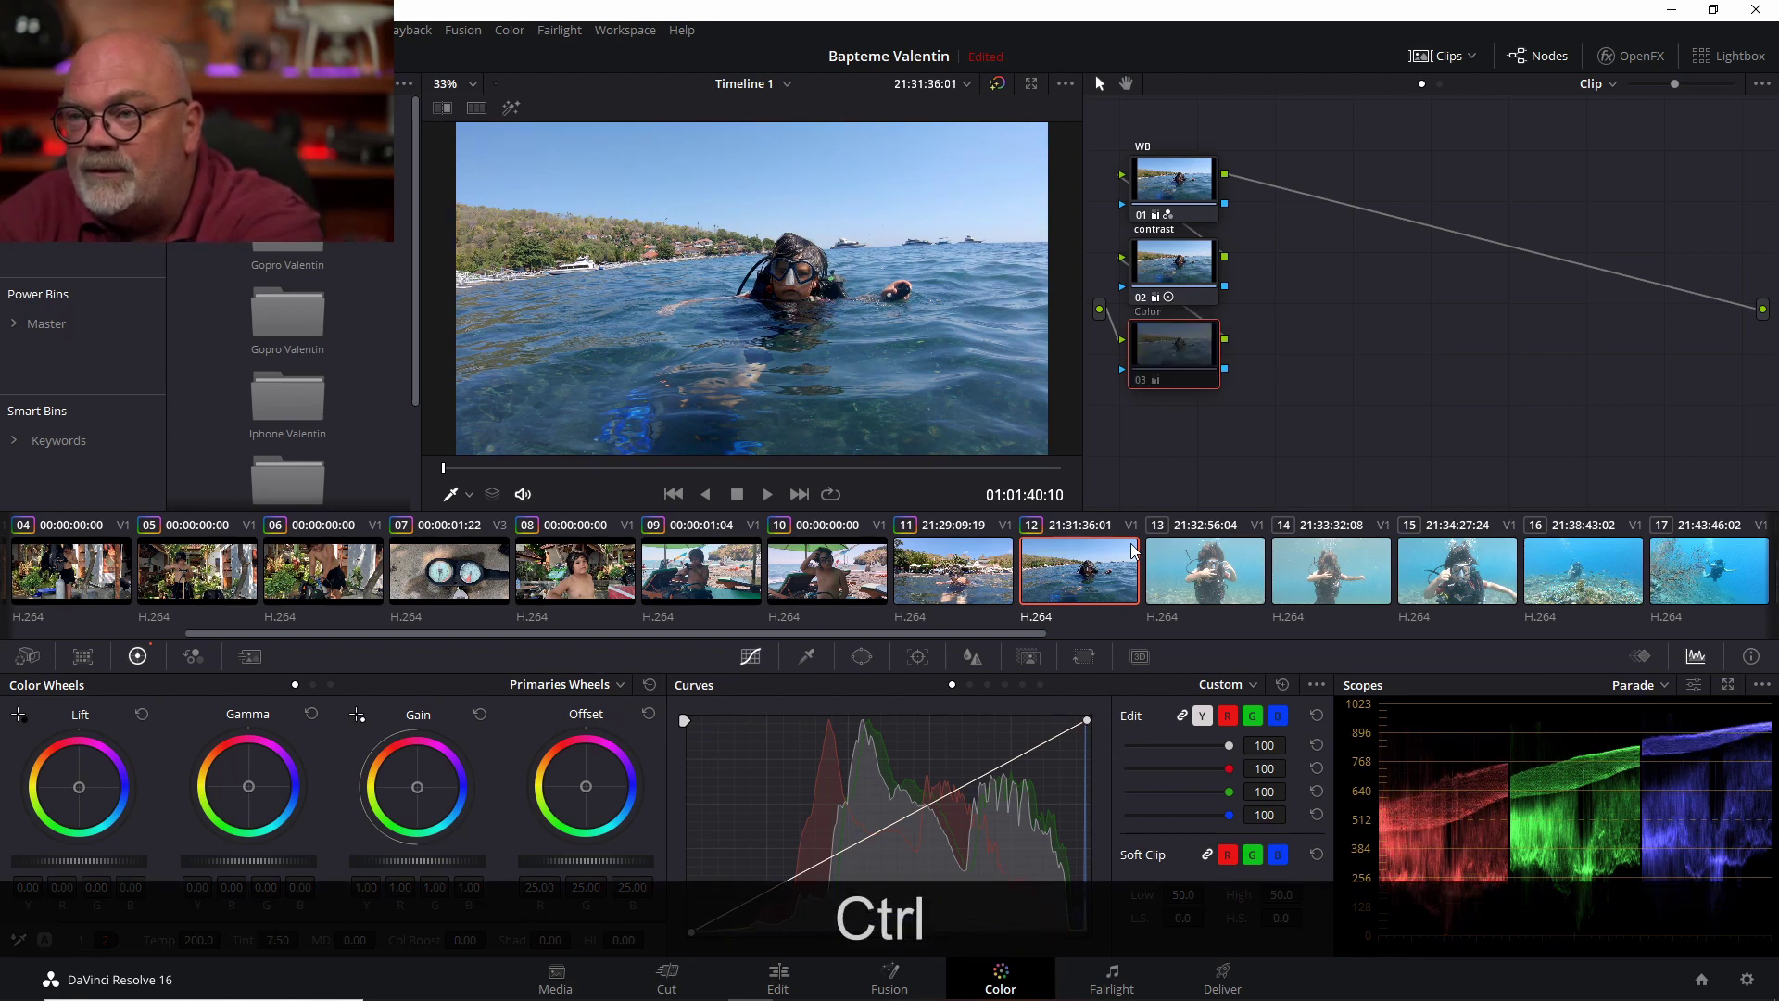
key(ctrl+d)
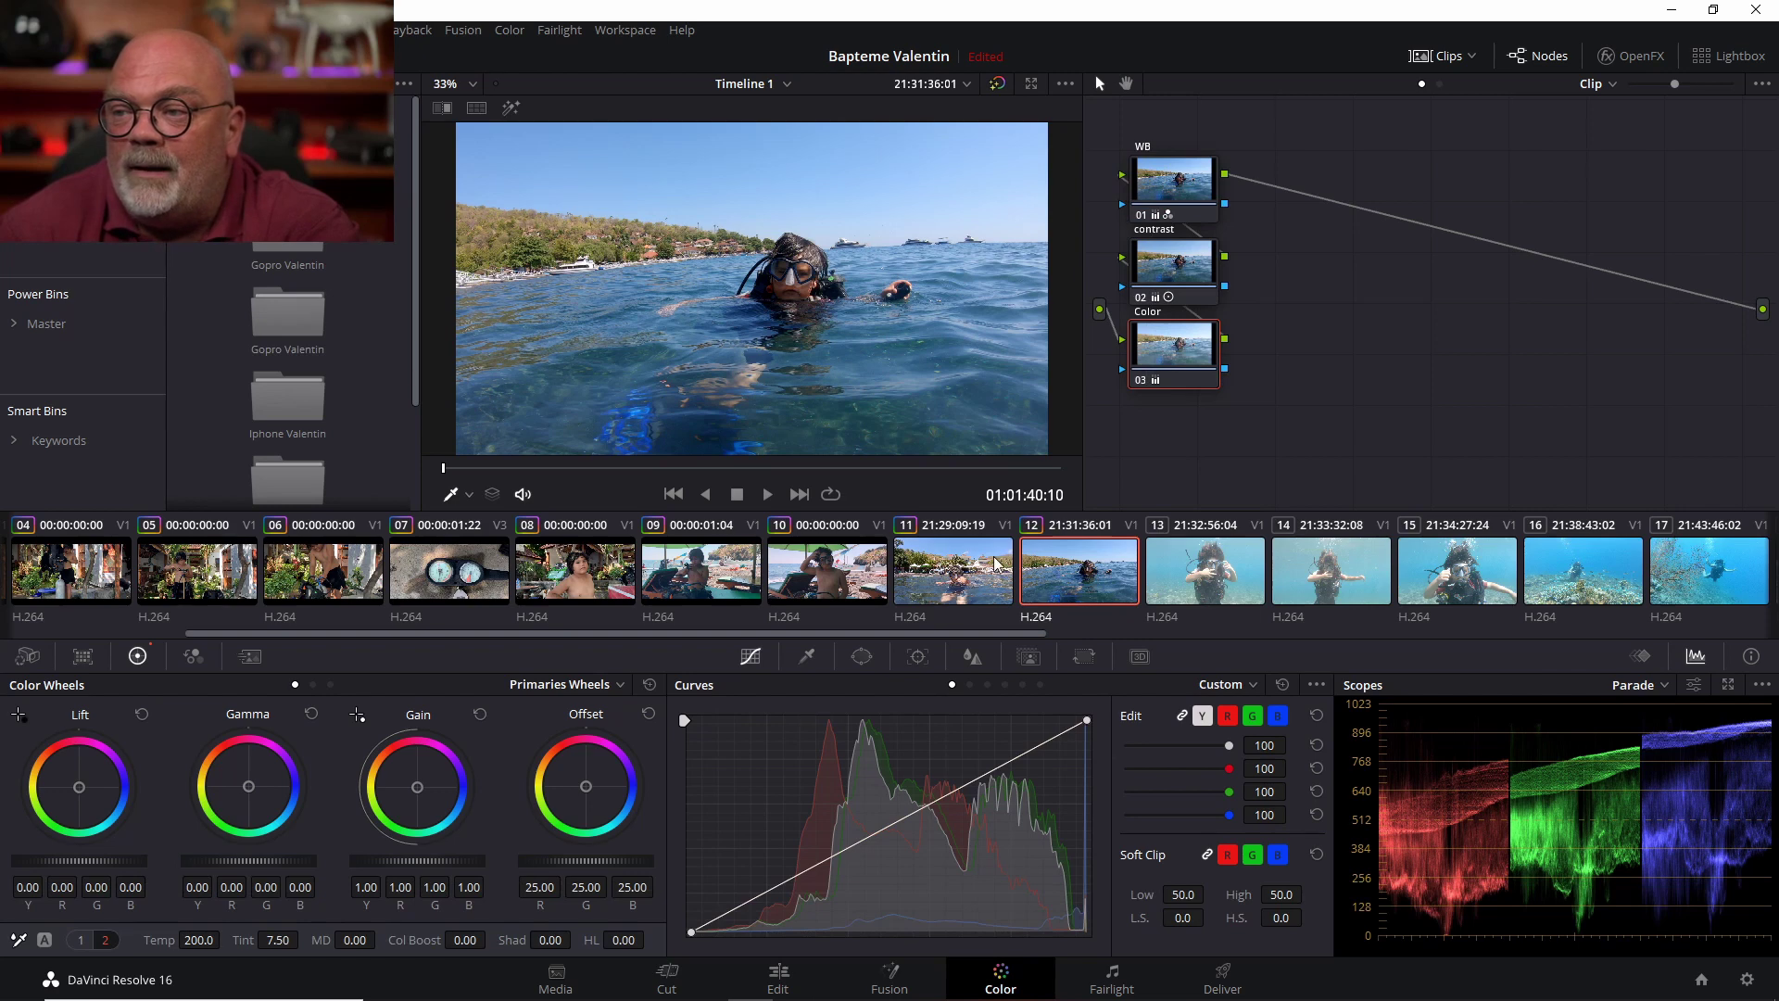
Compare clip 12 with clip 11, and preview clip 12's grade at 01:01:45:02, 01:01:48:05 and 01:01:44:01
click(924, 560)
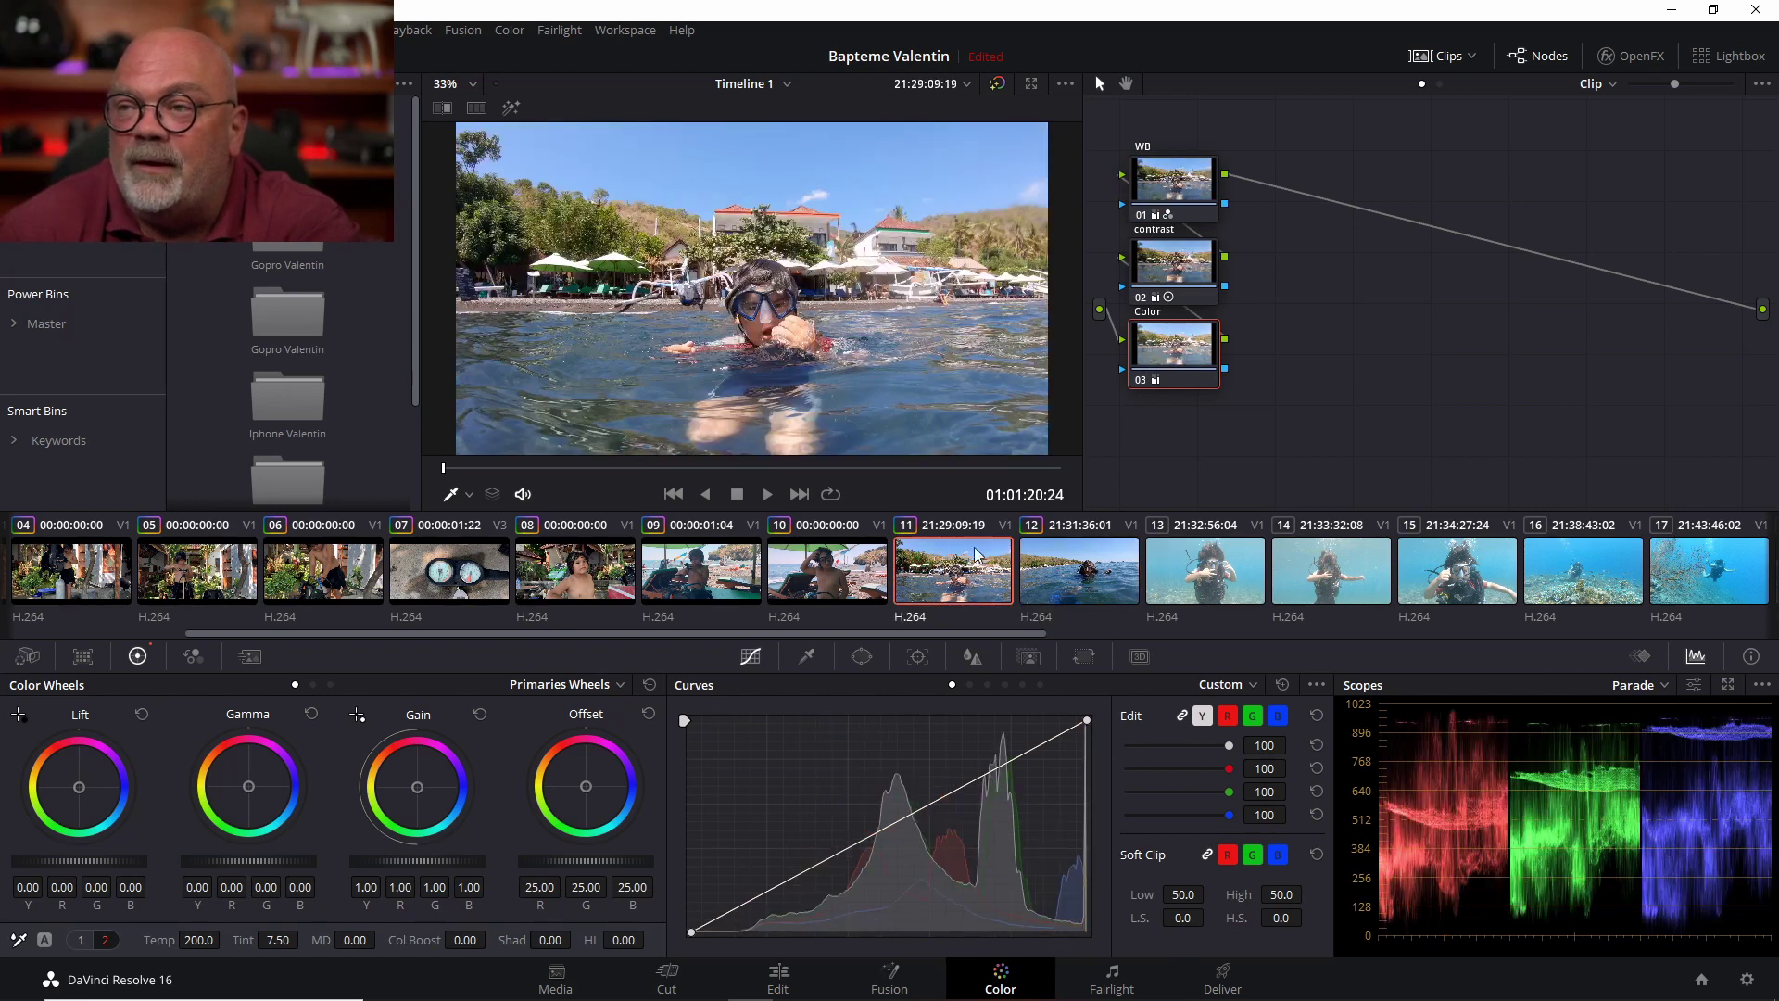
click(1060, 559)
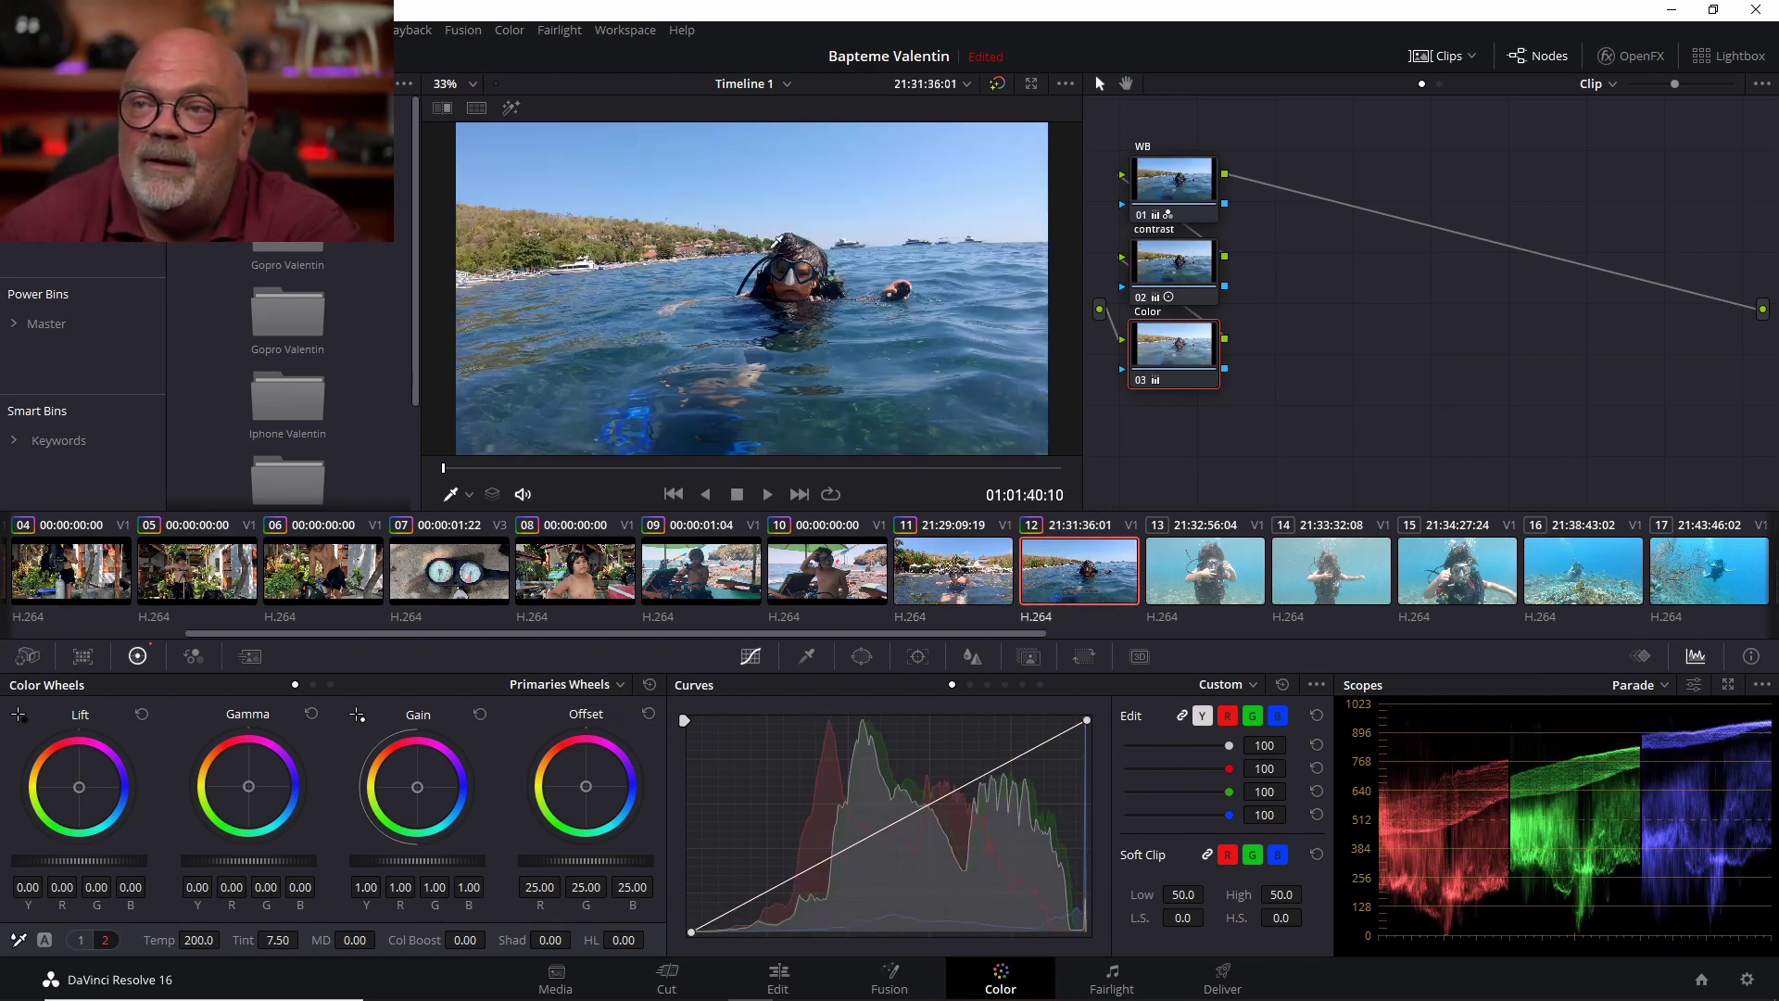
click(697, 467)
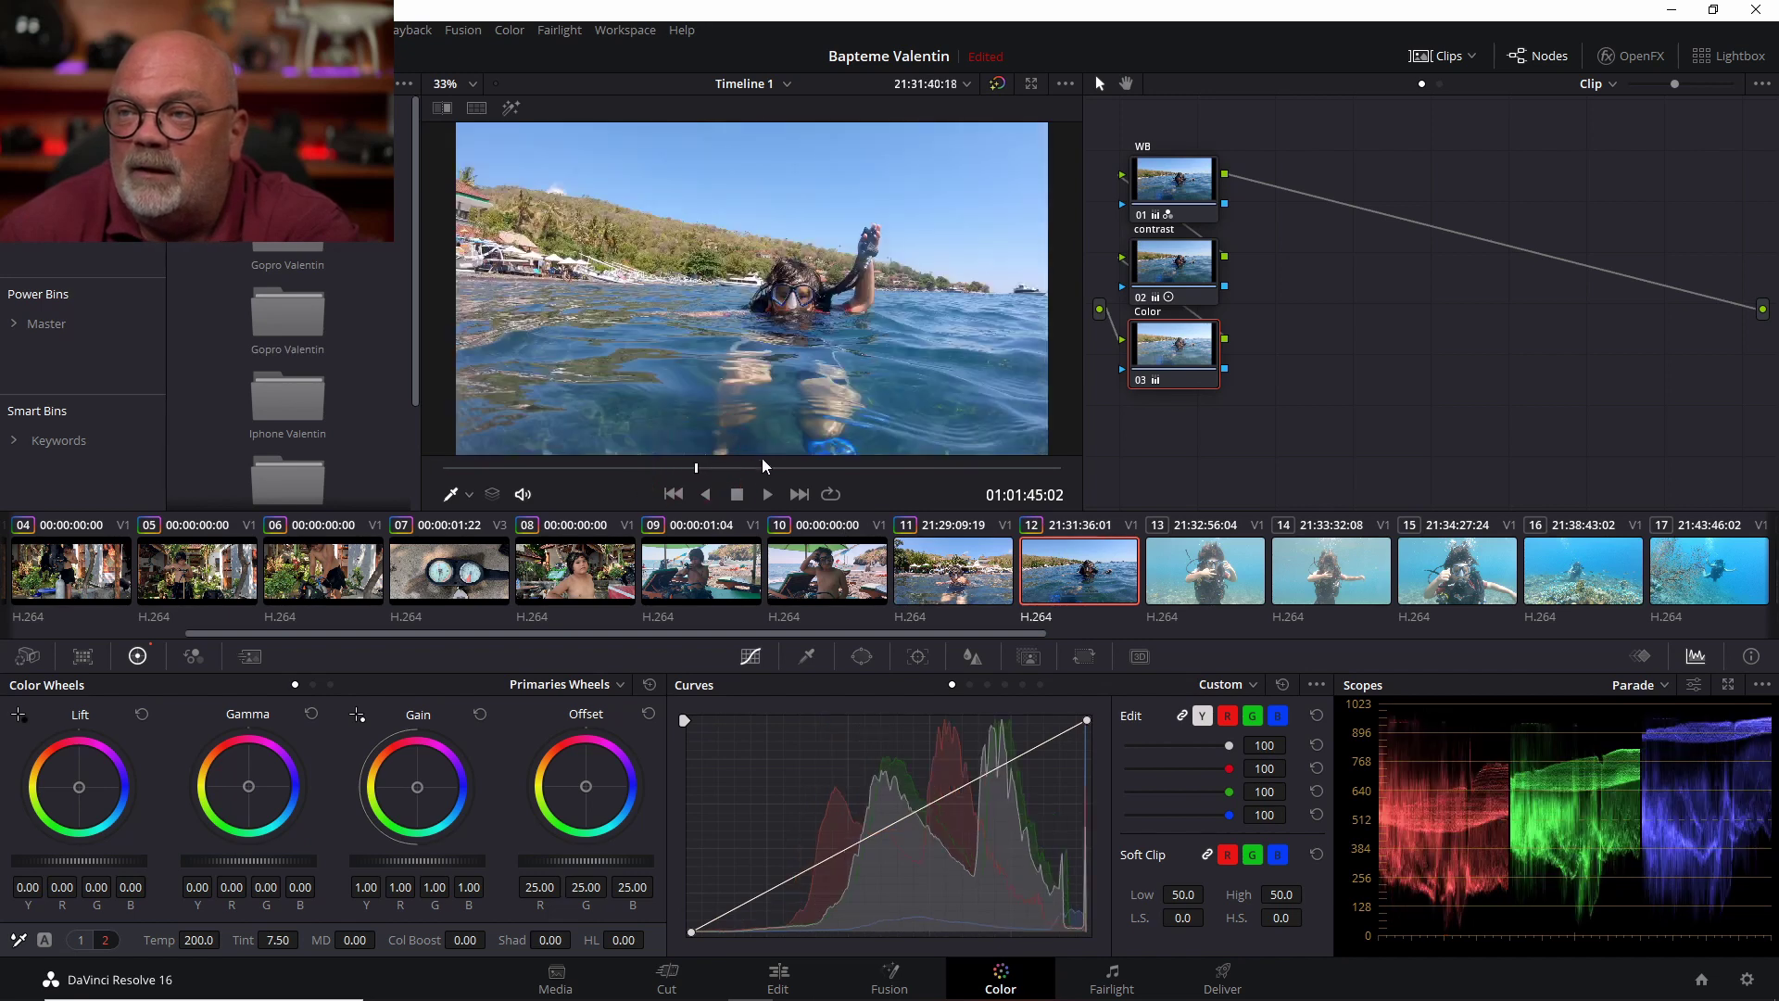
click(866, 467)
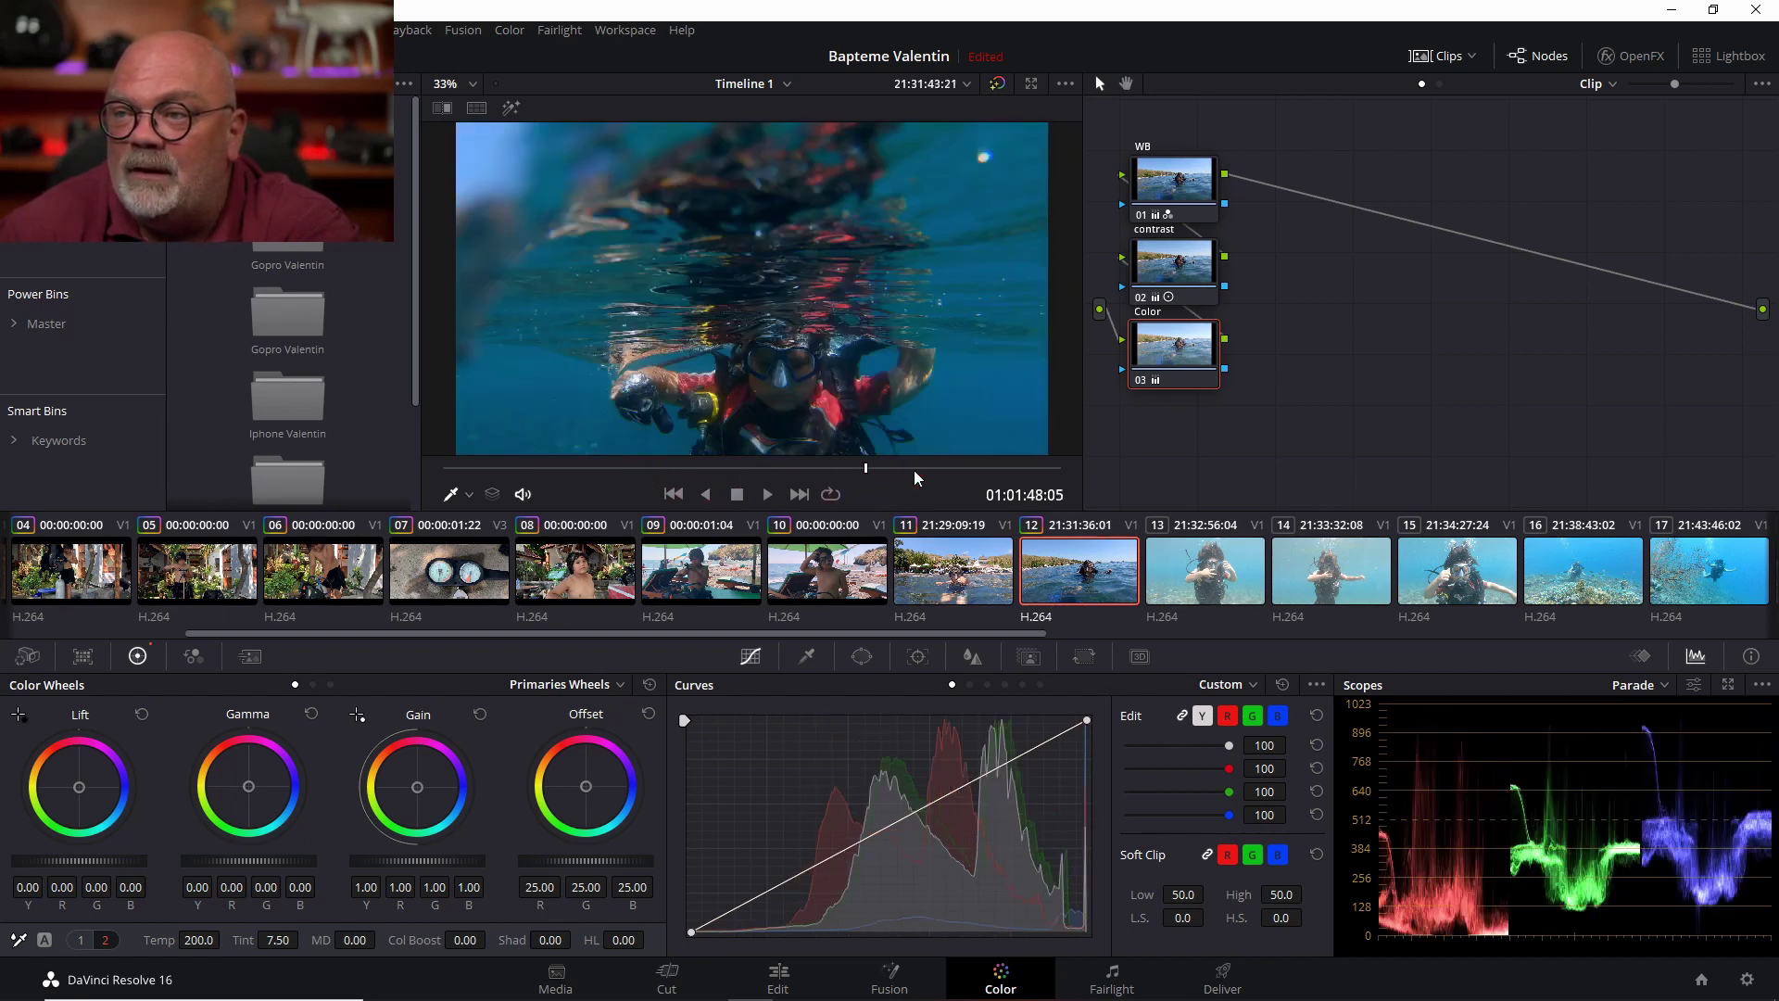
click(641, 467)
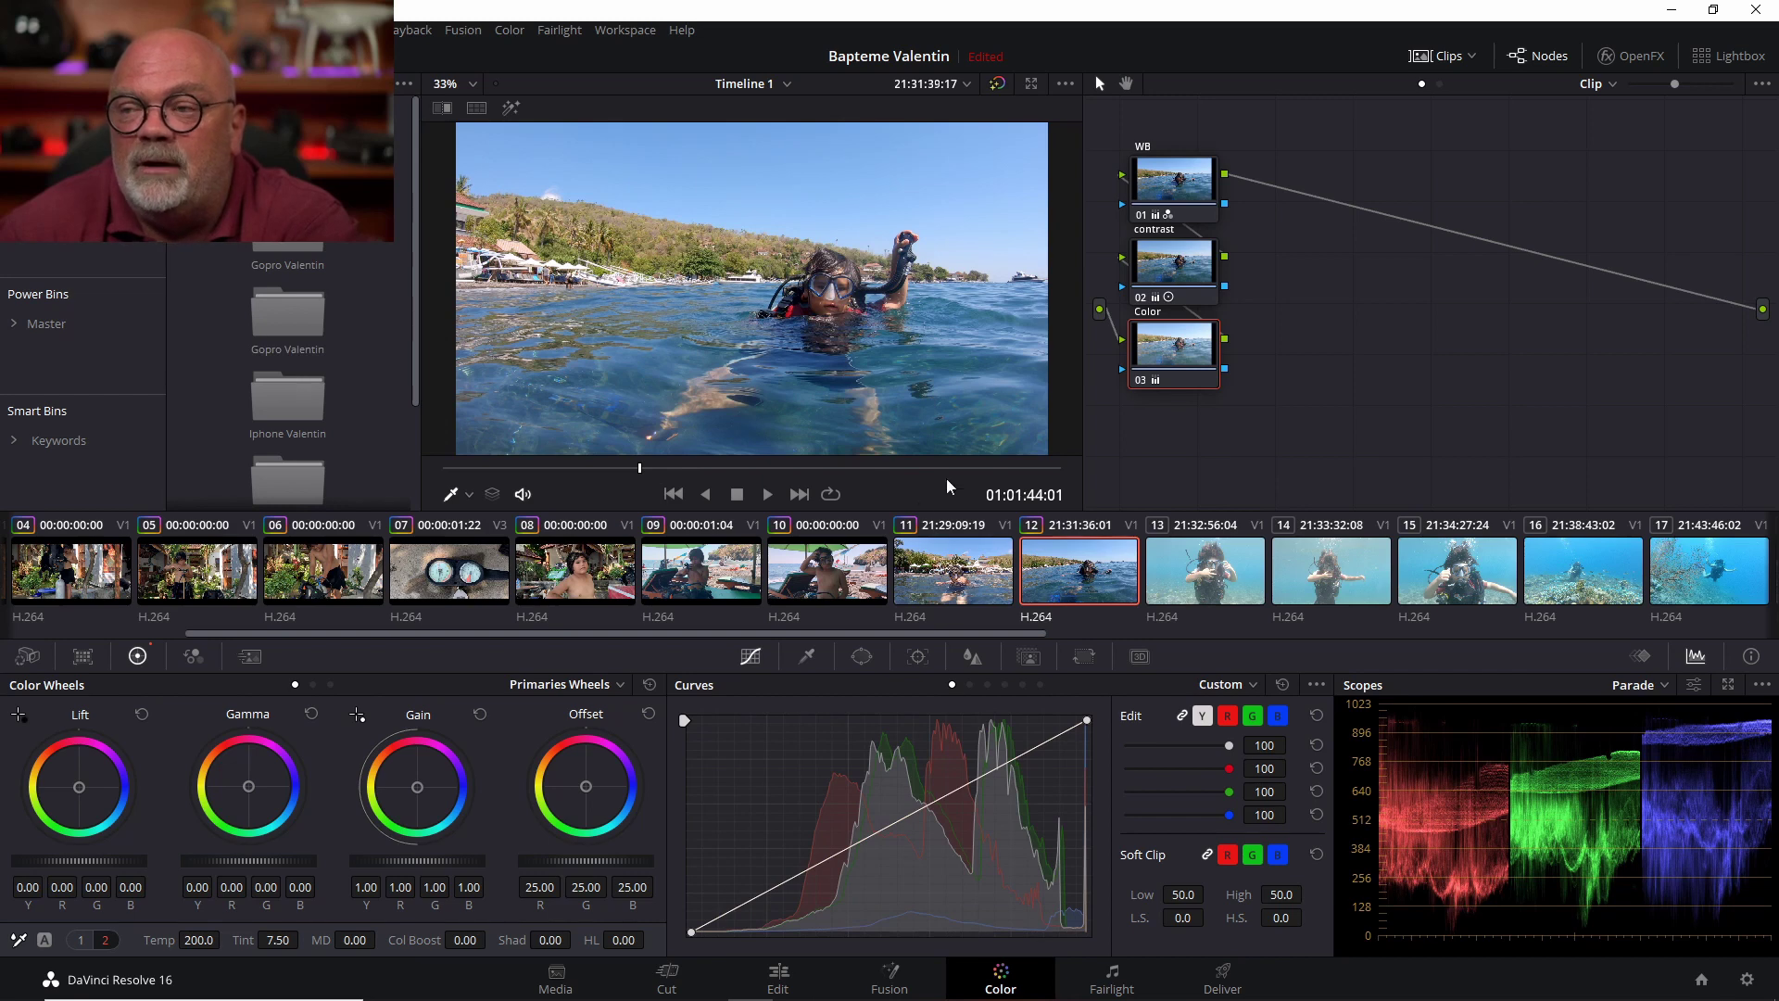
Raise the master Offset of clip 12's contrast node to 13.05
scroll(962, 641, up, 1)
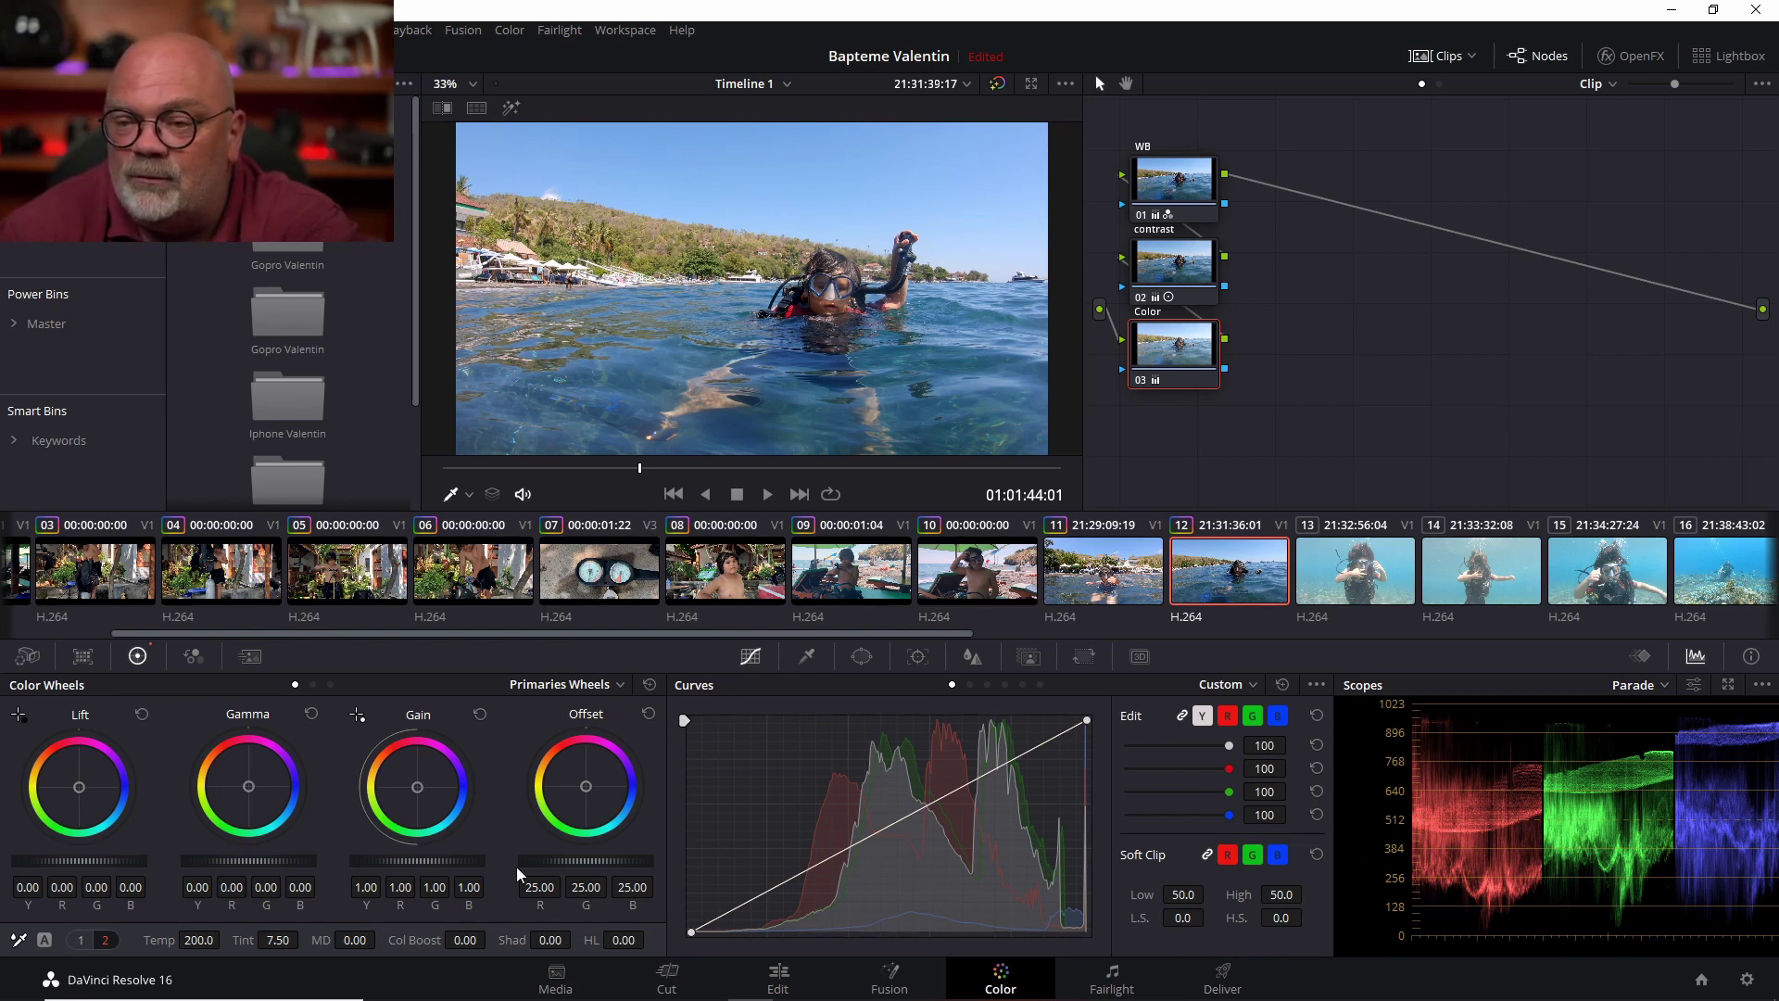
click(1165, 282)
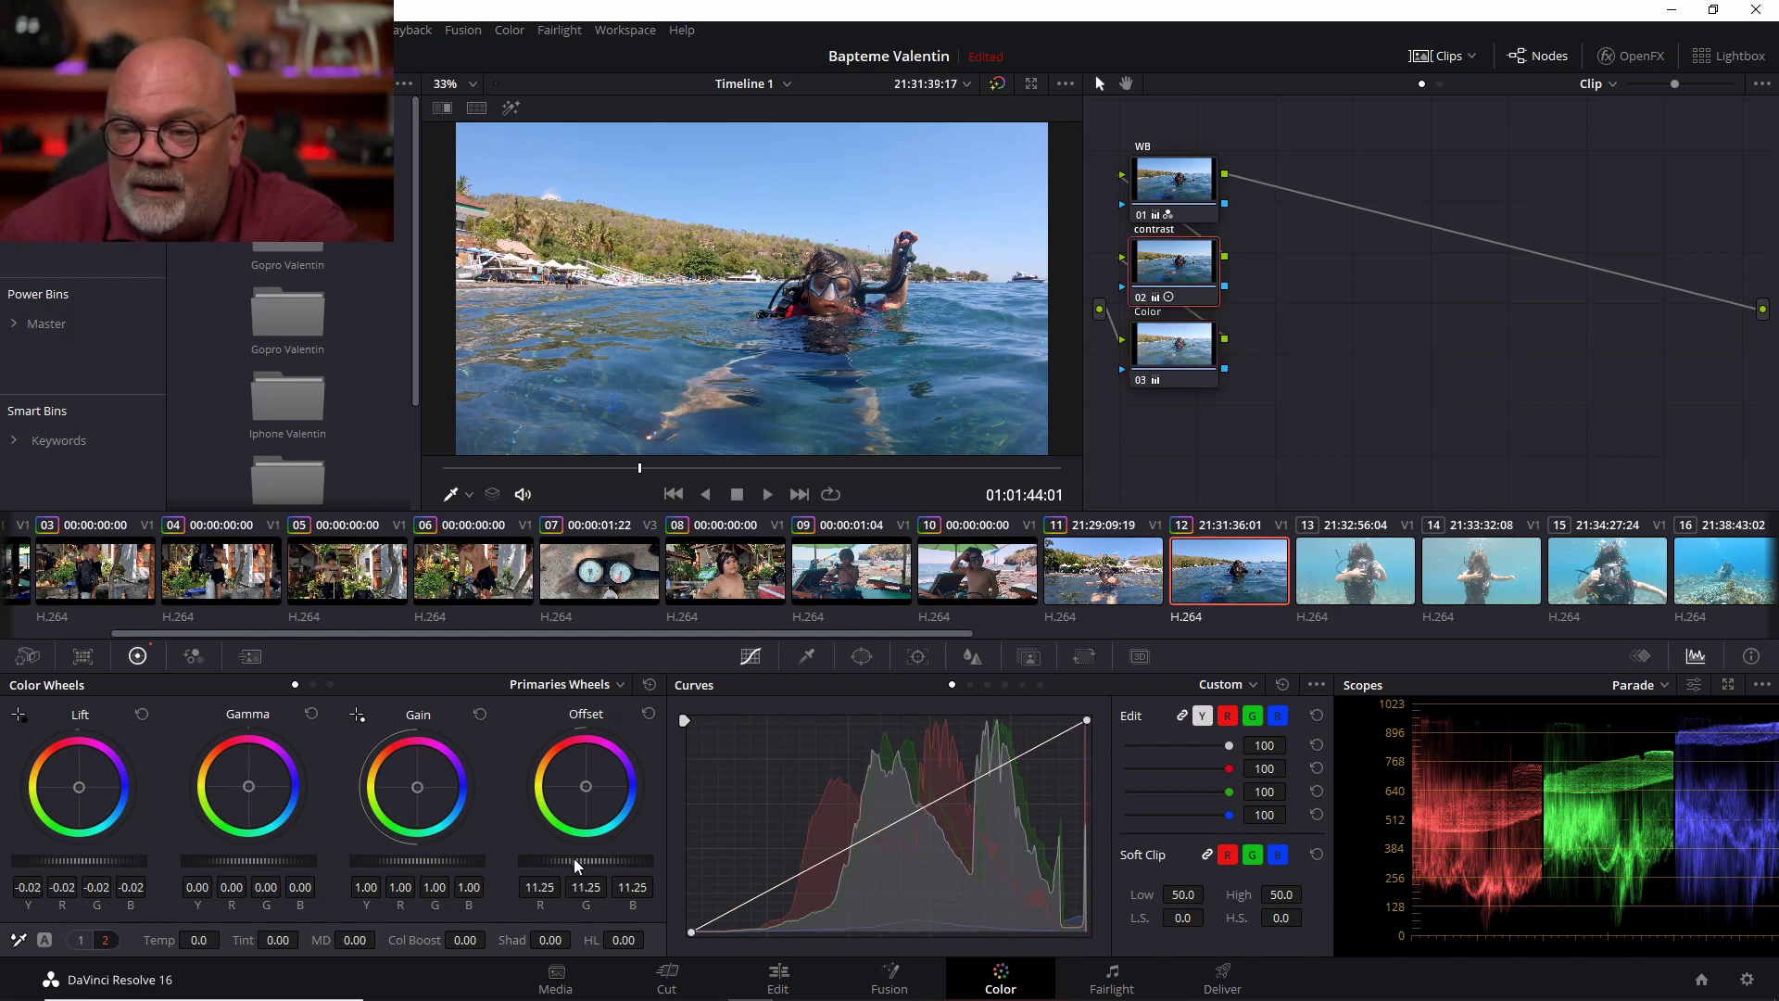
drag(565, 860, 603, 860)
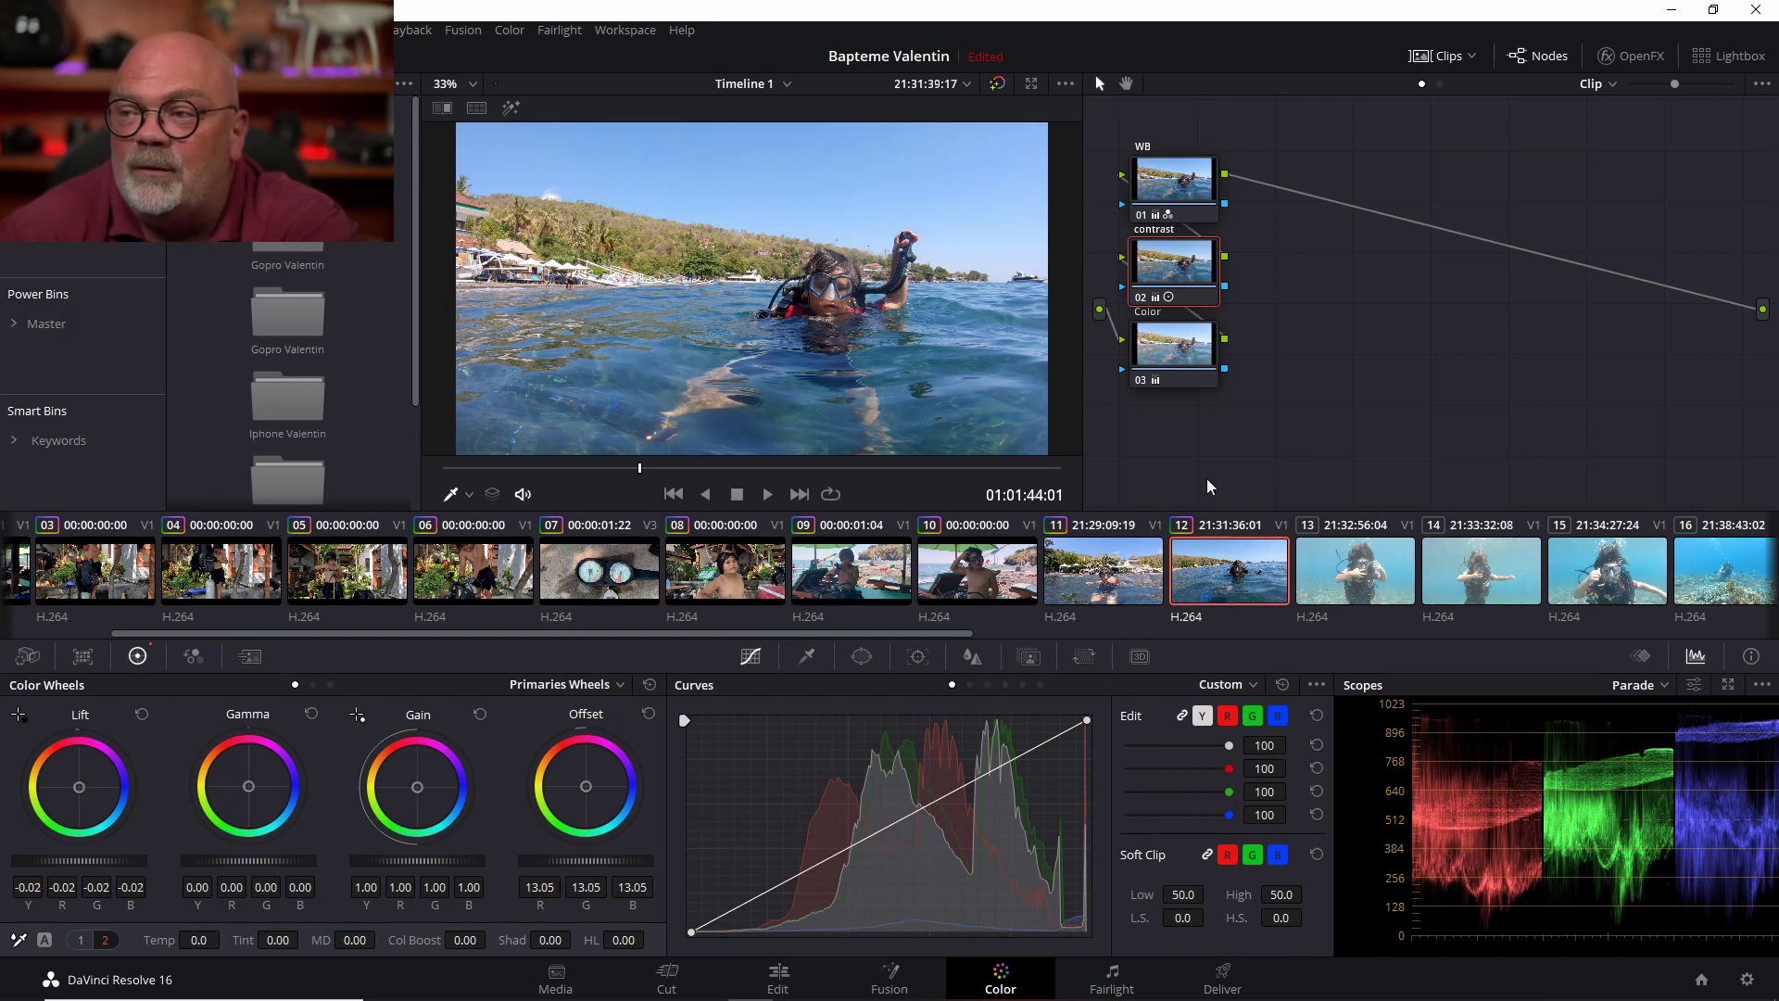
Alternate between clips 11 and 12 several times to check that their brightness and colours match
click(1112, 573)
click(1214, 572)
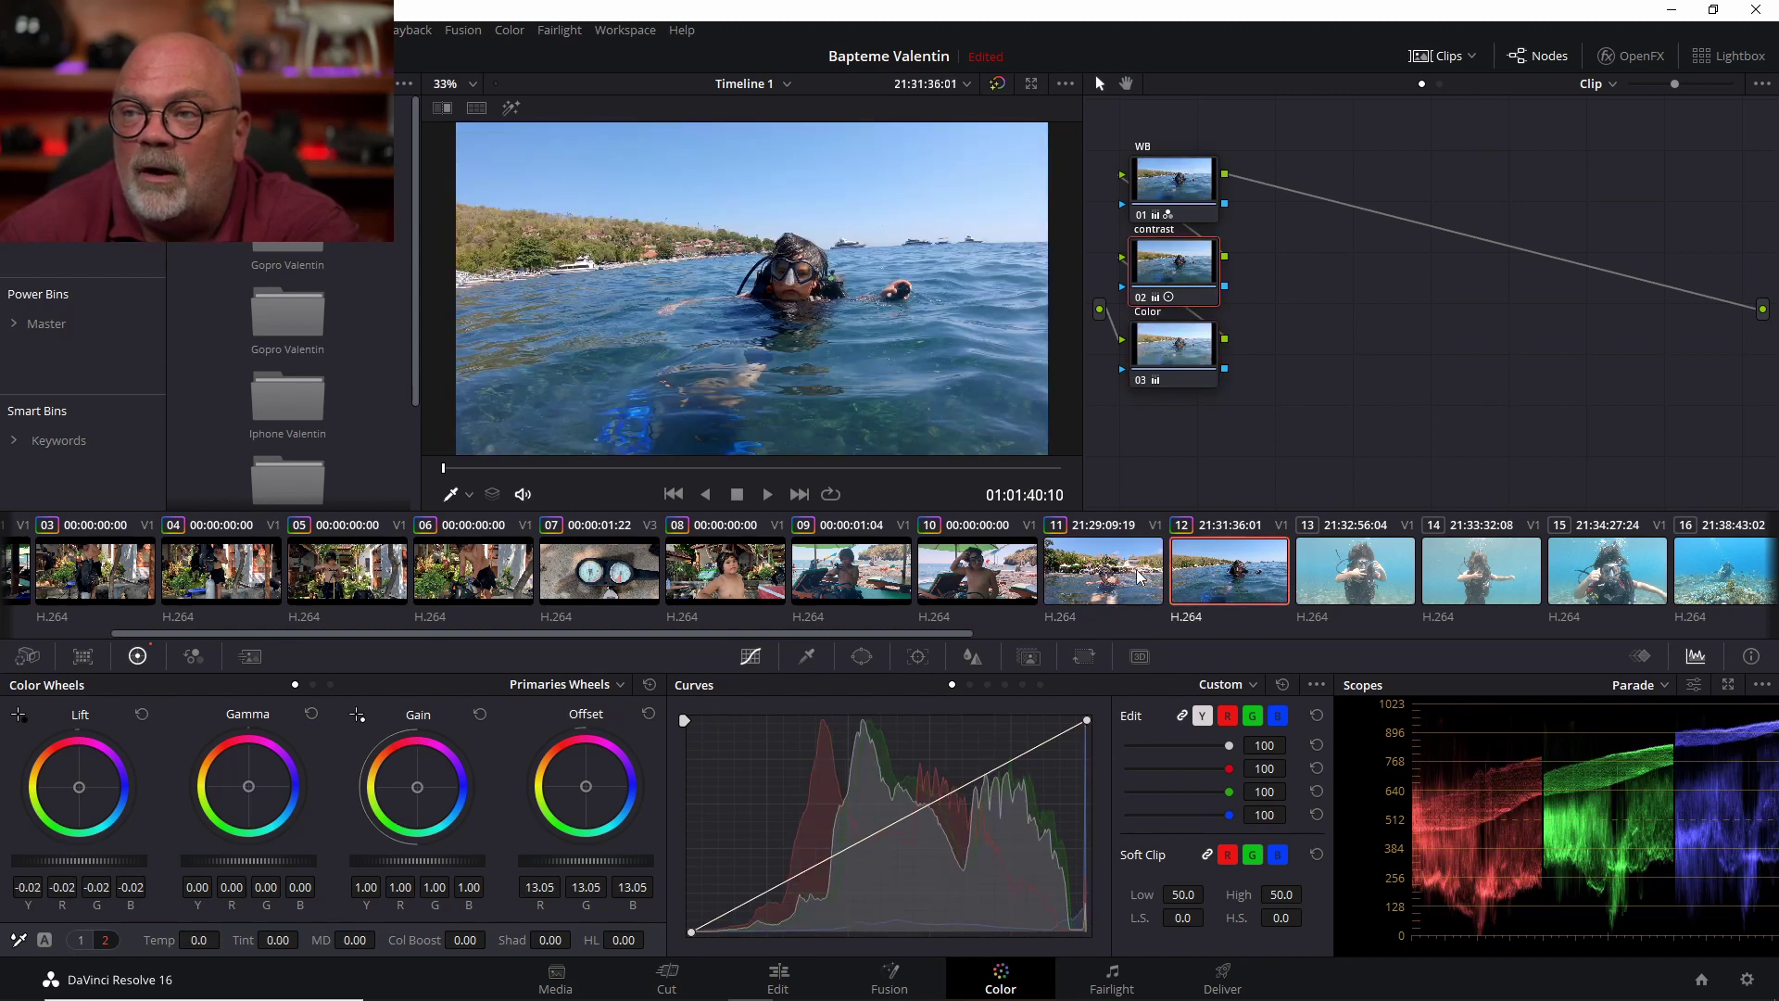
click(1112, 580)
click(1214, 572)
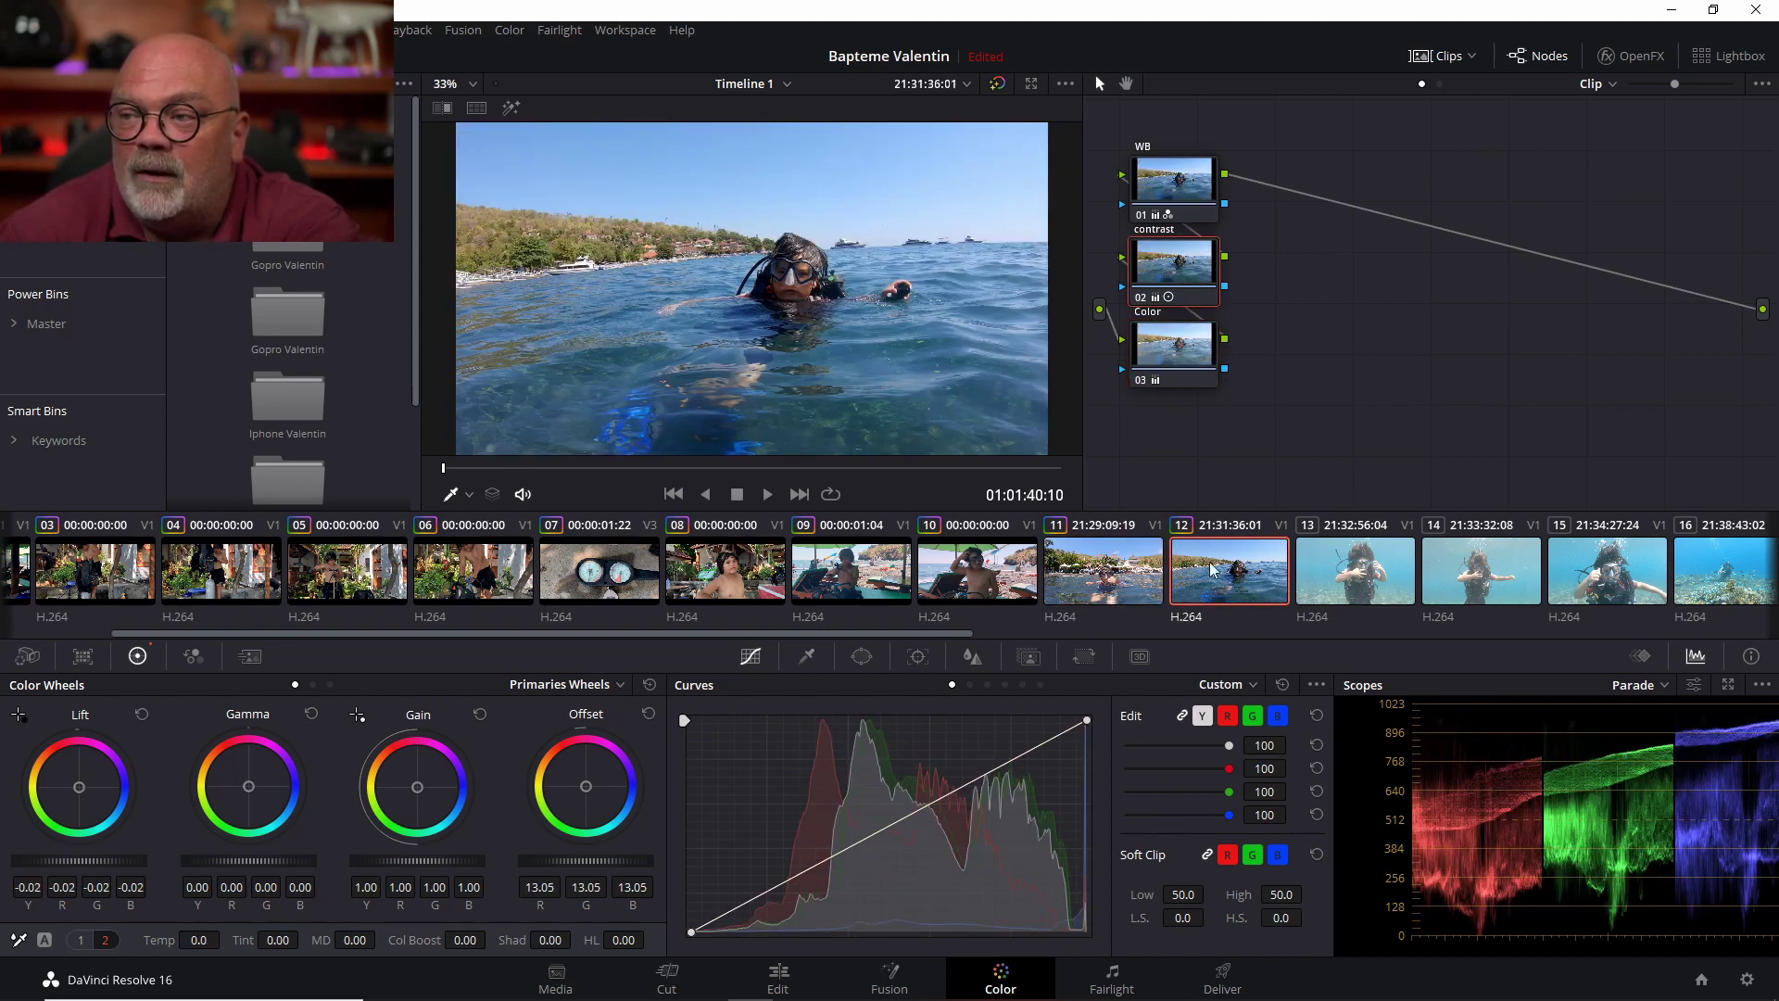
click(1136, 561)
click(1229, 565)
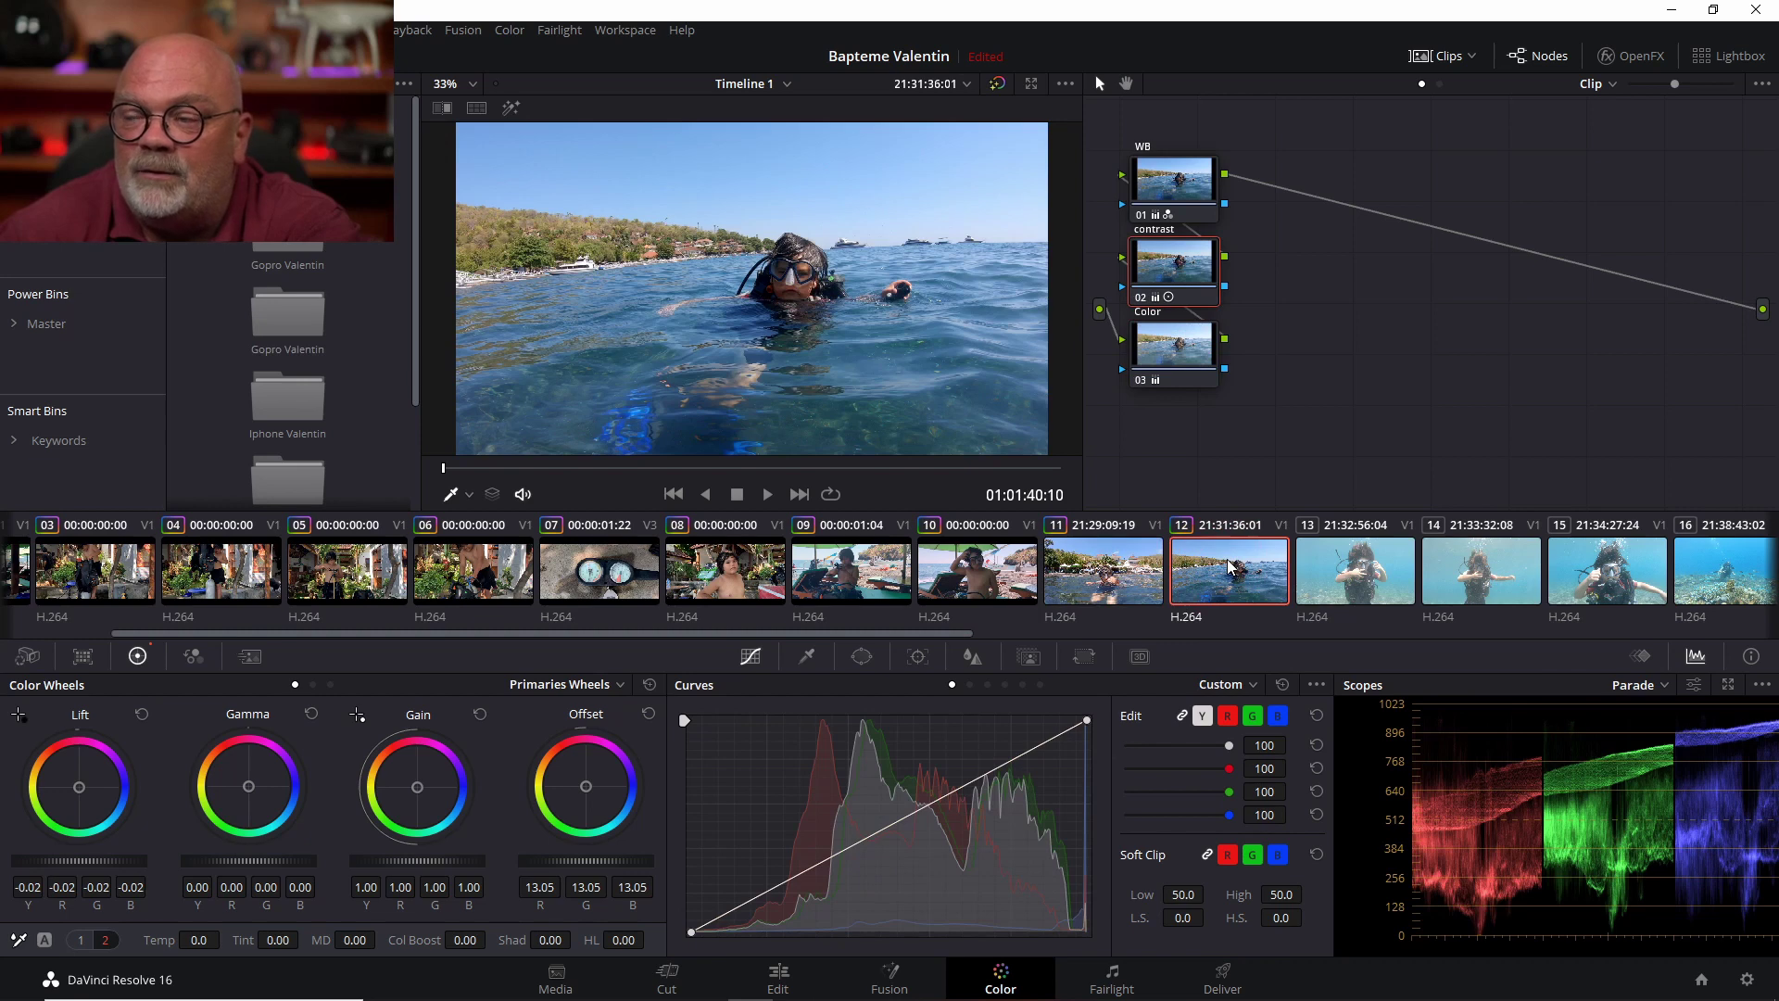
Examine underwater clips 13 to 16 for their colour cast and compare clips 13 and 14 with each other
key(Down)
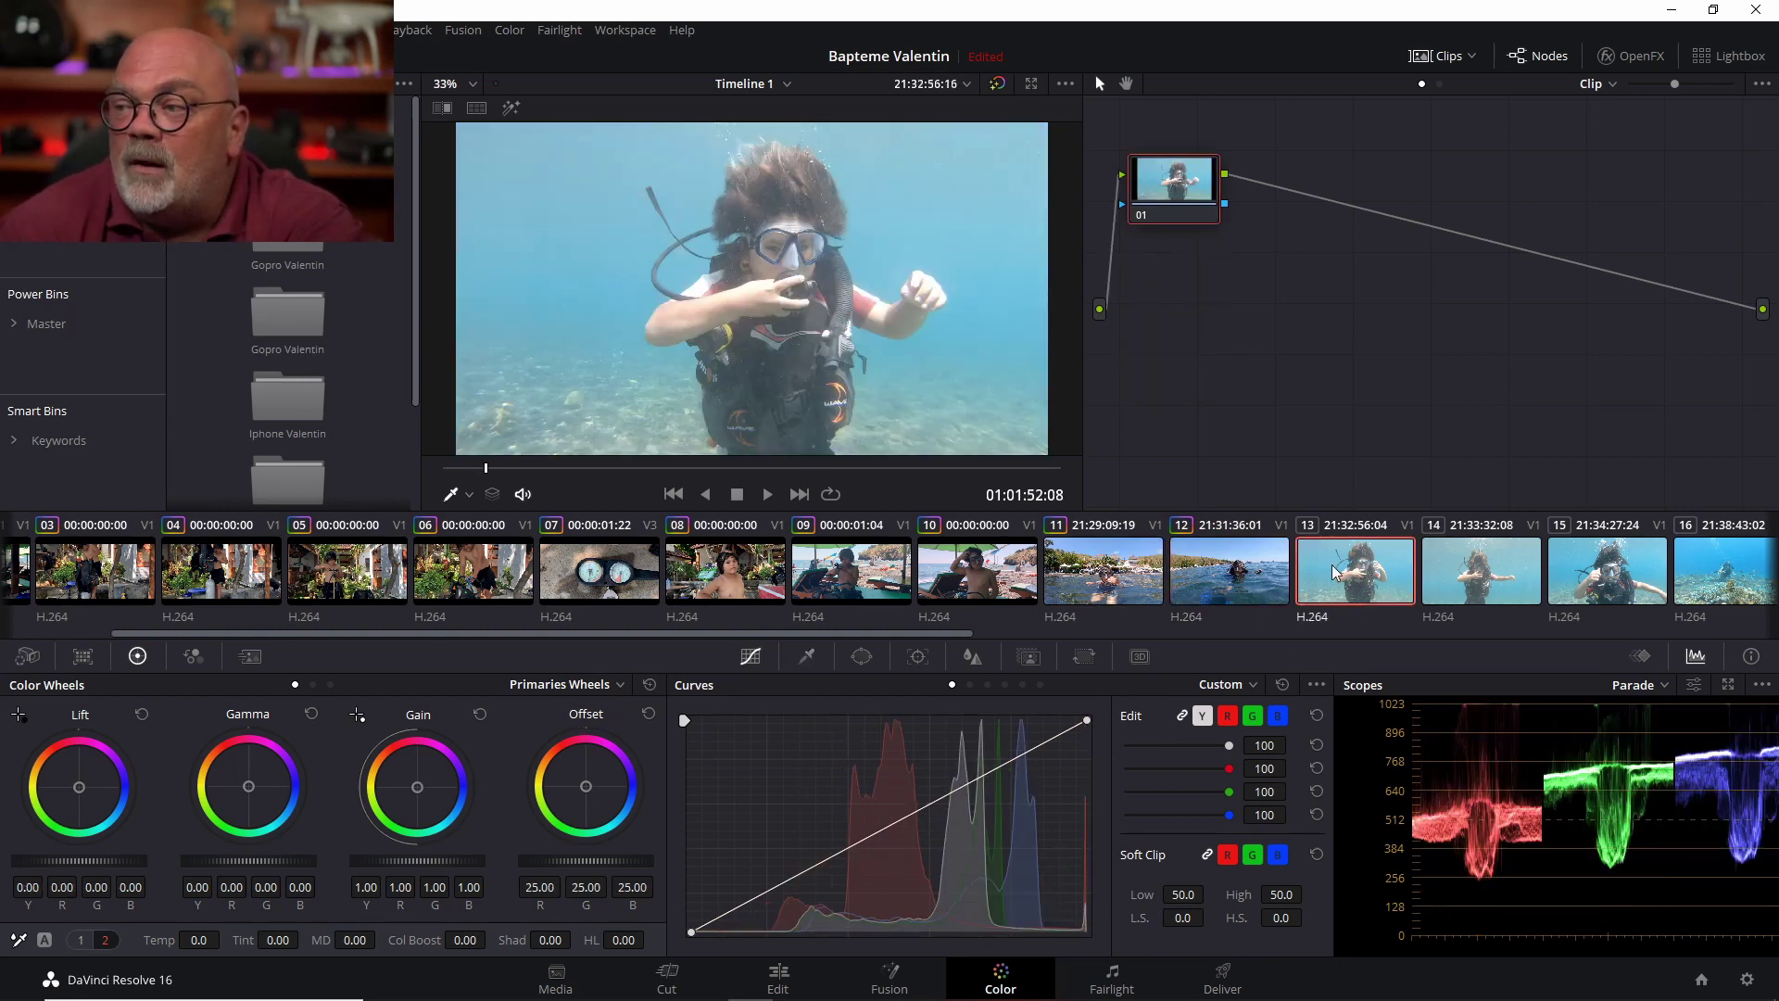
click(1475, 578)
click(1622, 563)
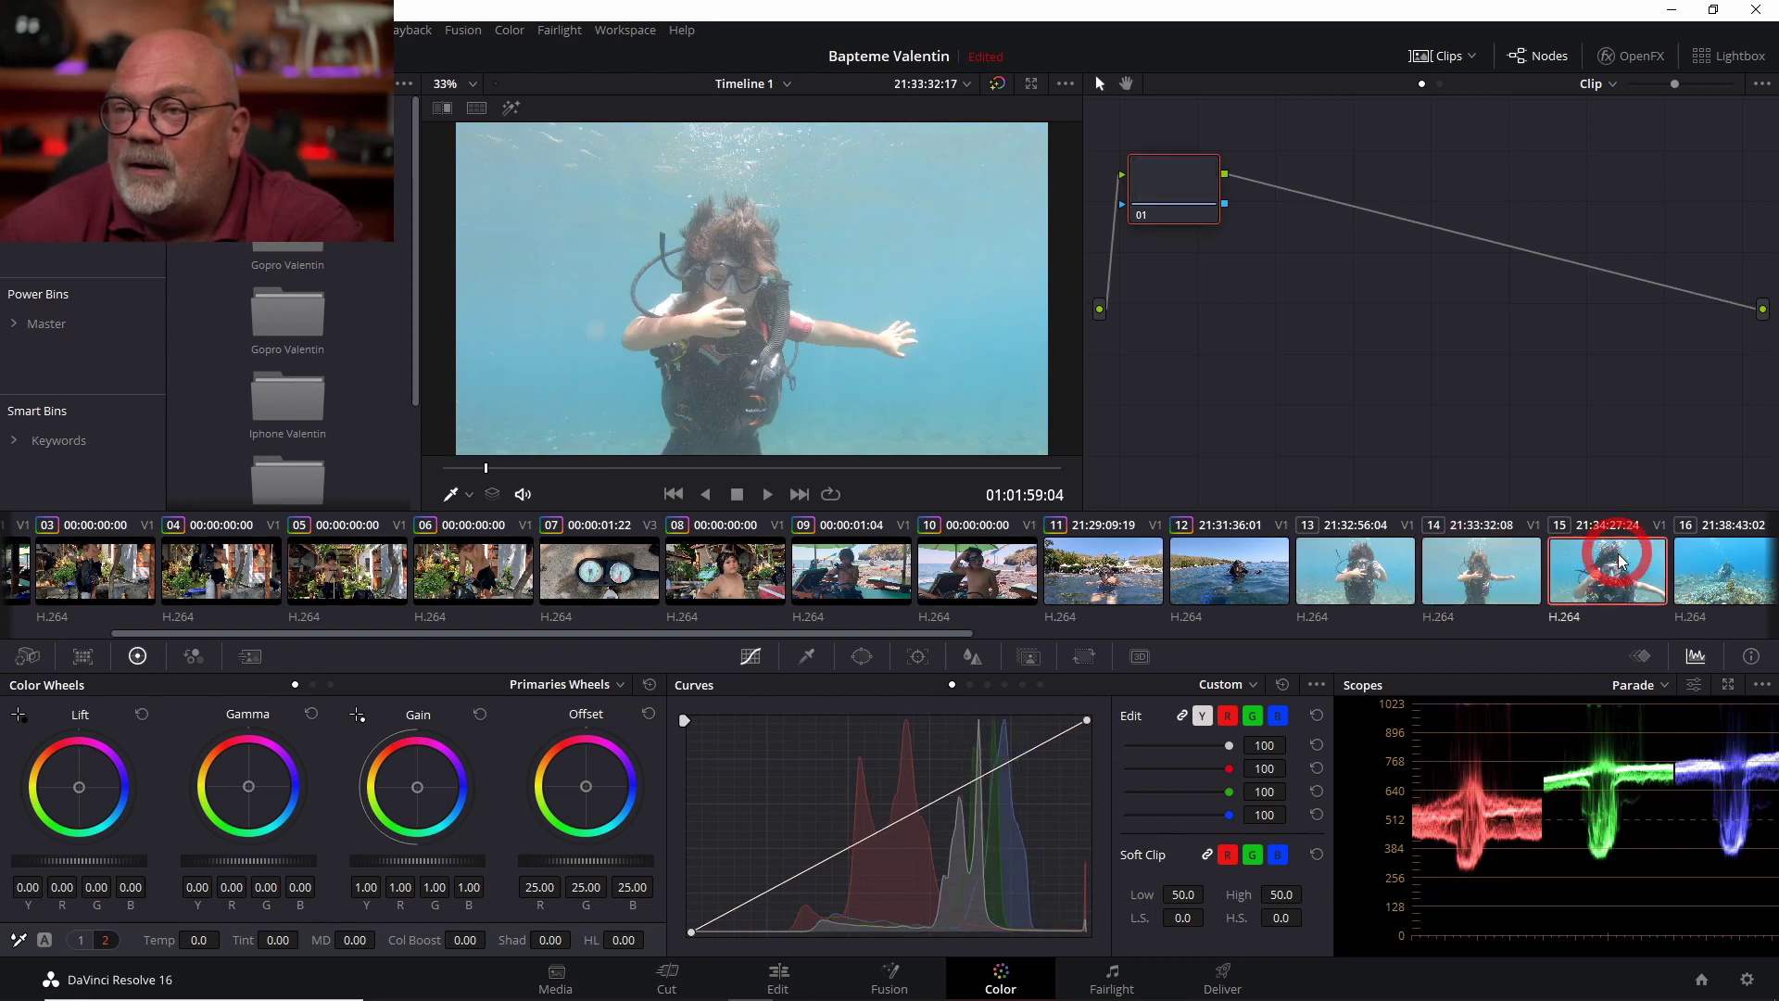
click(1726, 554)
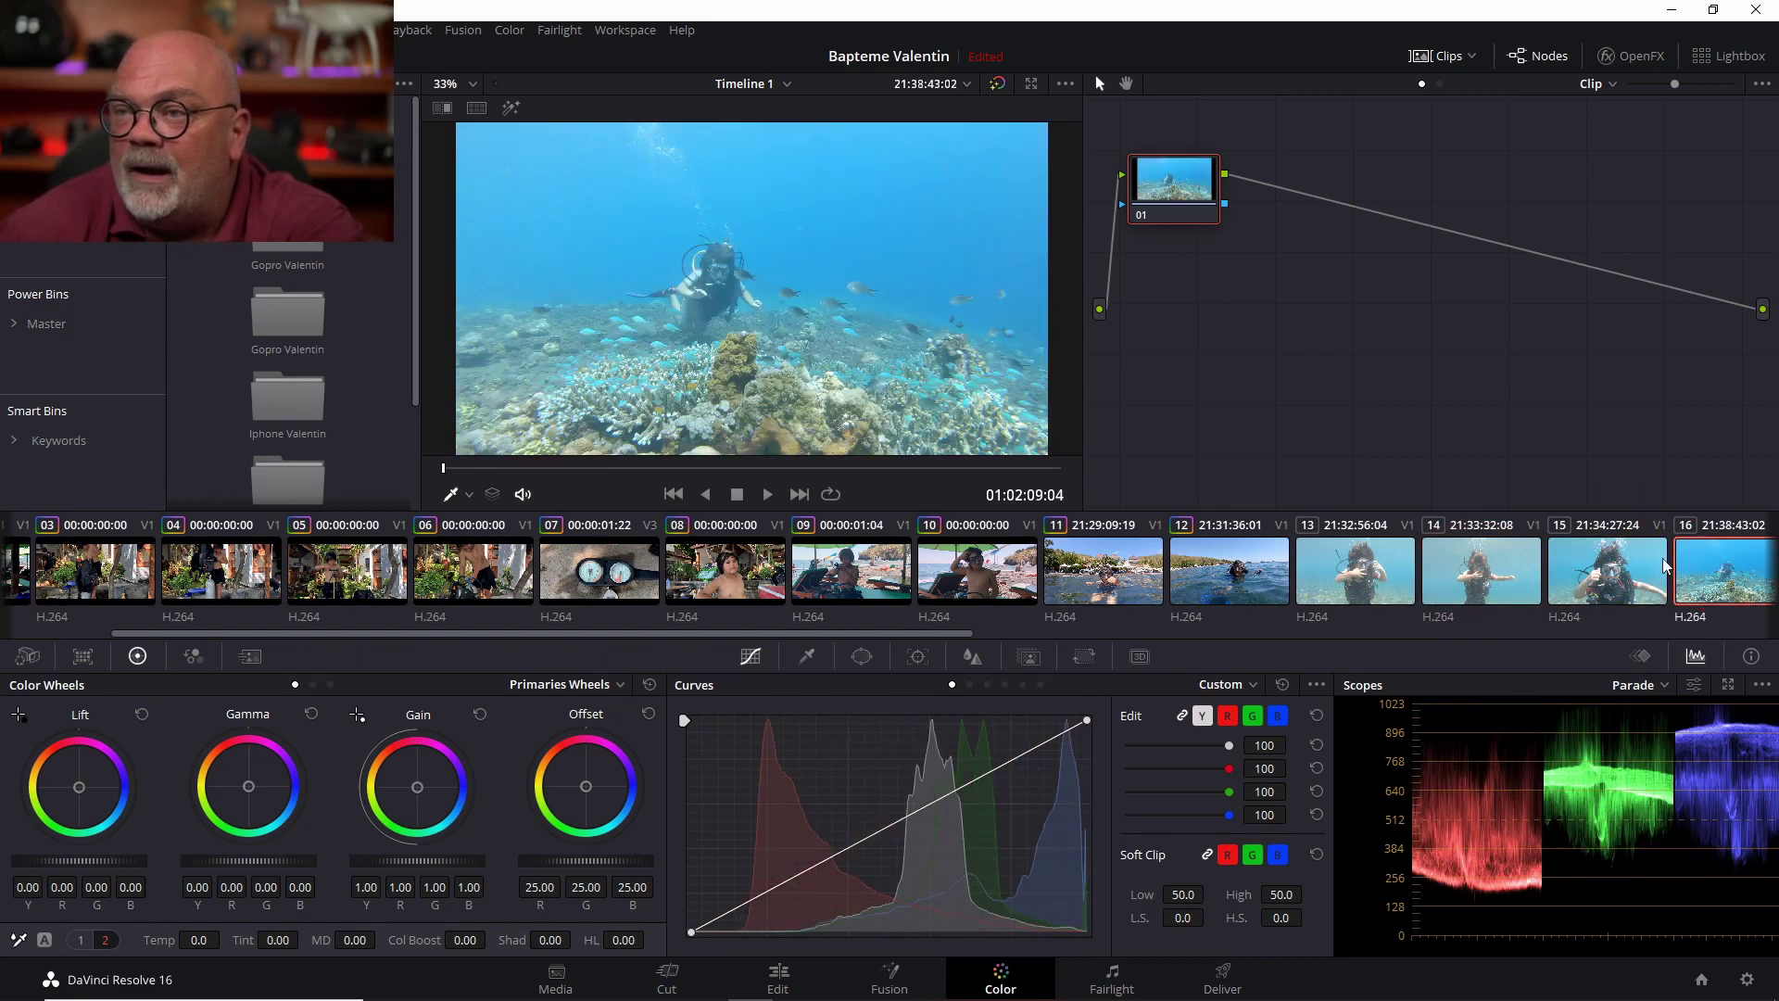
click(1626, 564)
click(1487, 575)
click(1394, 571)
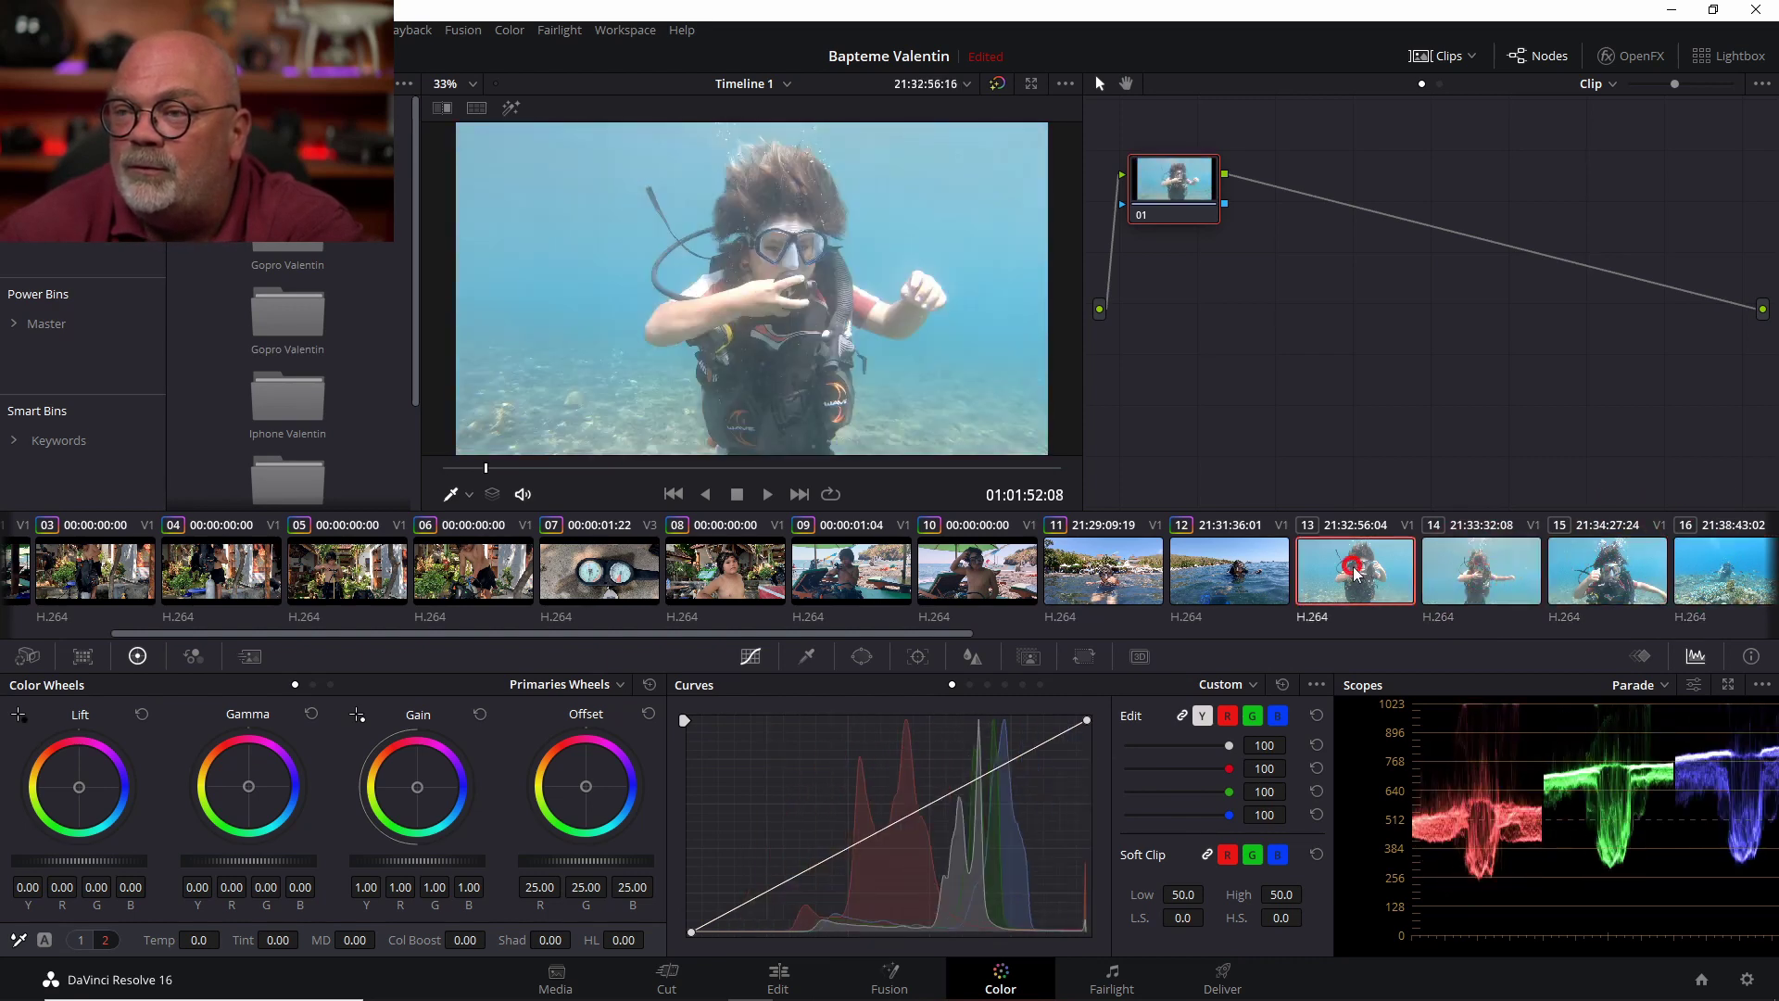
click(1483, 561)
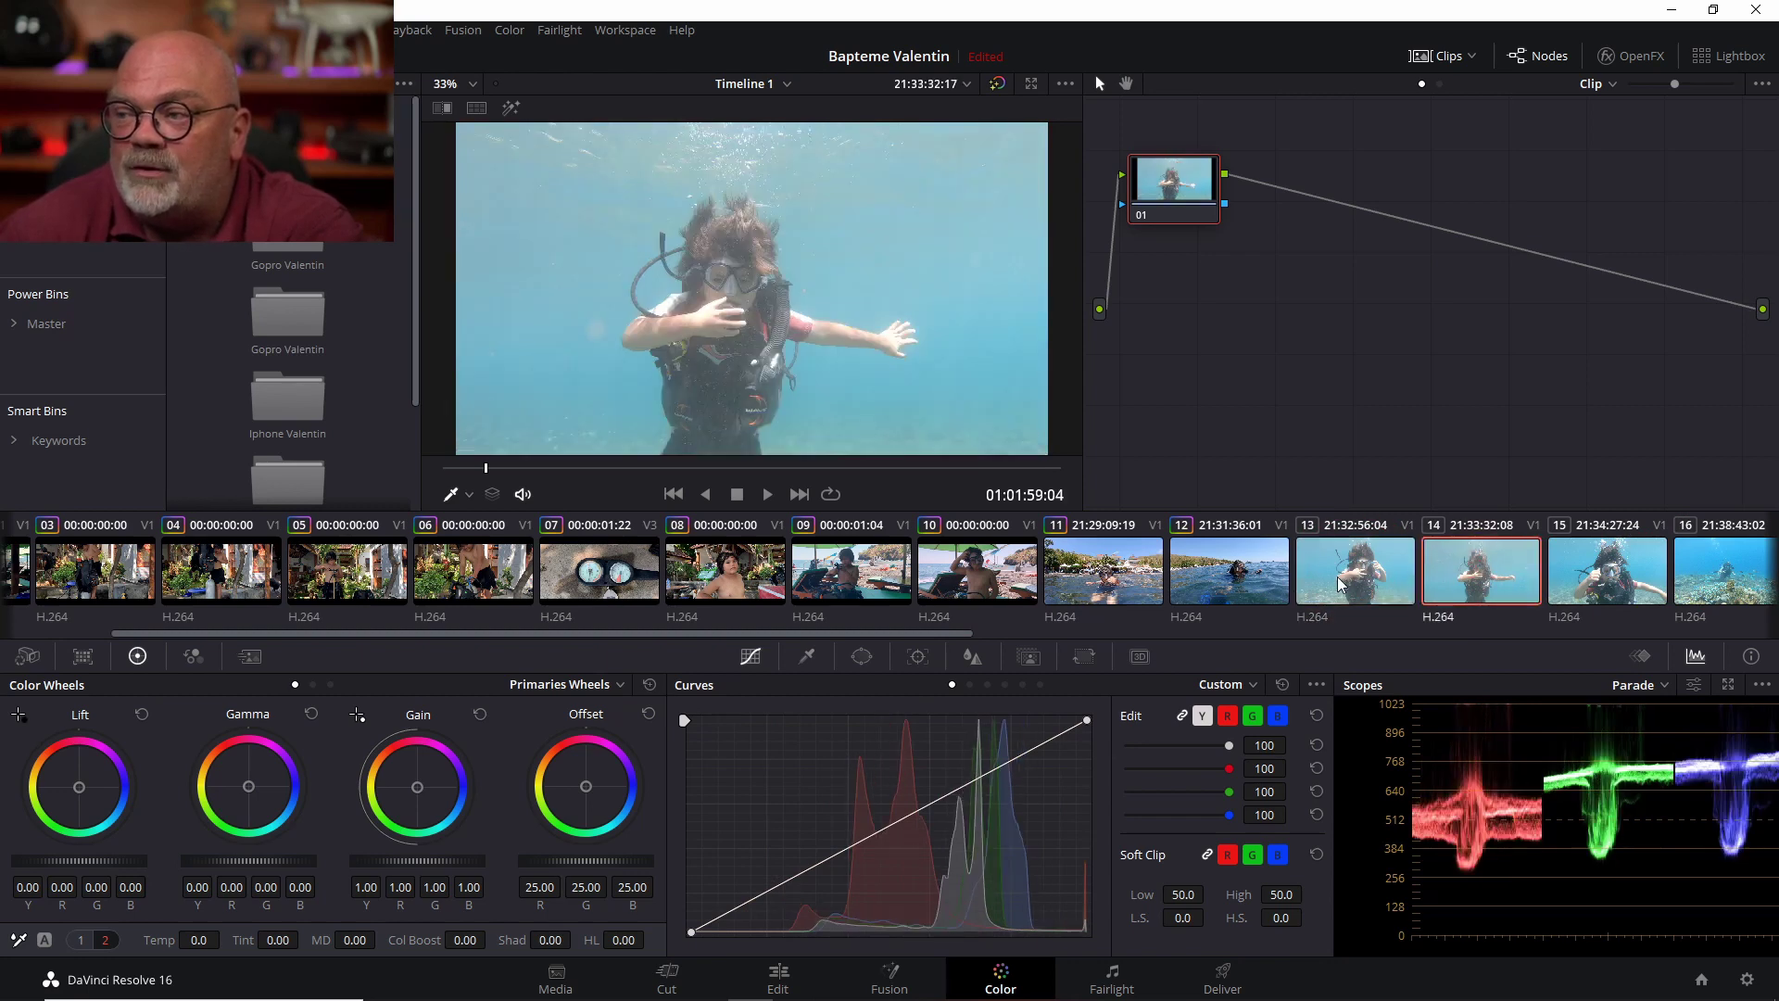
click(1350, 575)
click(1486, 567)
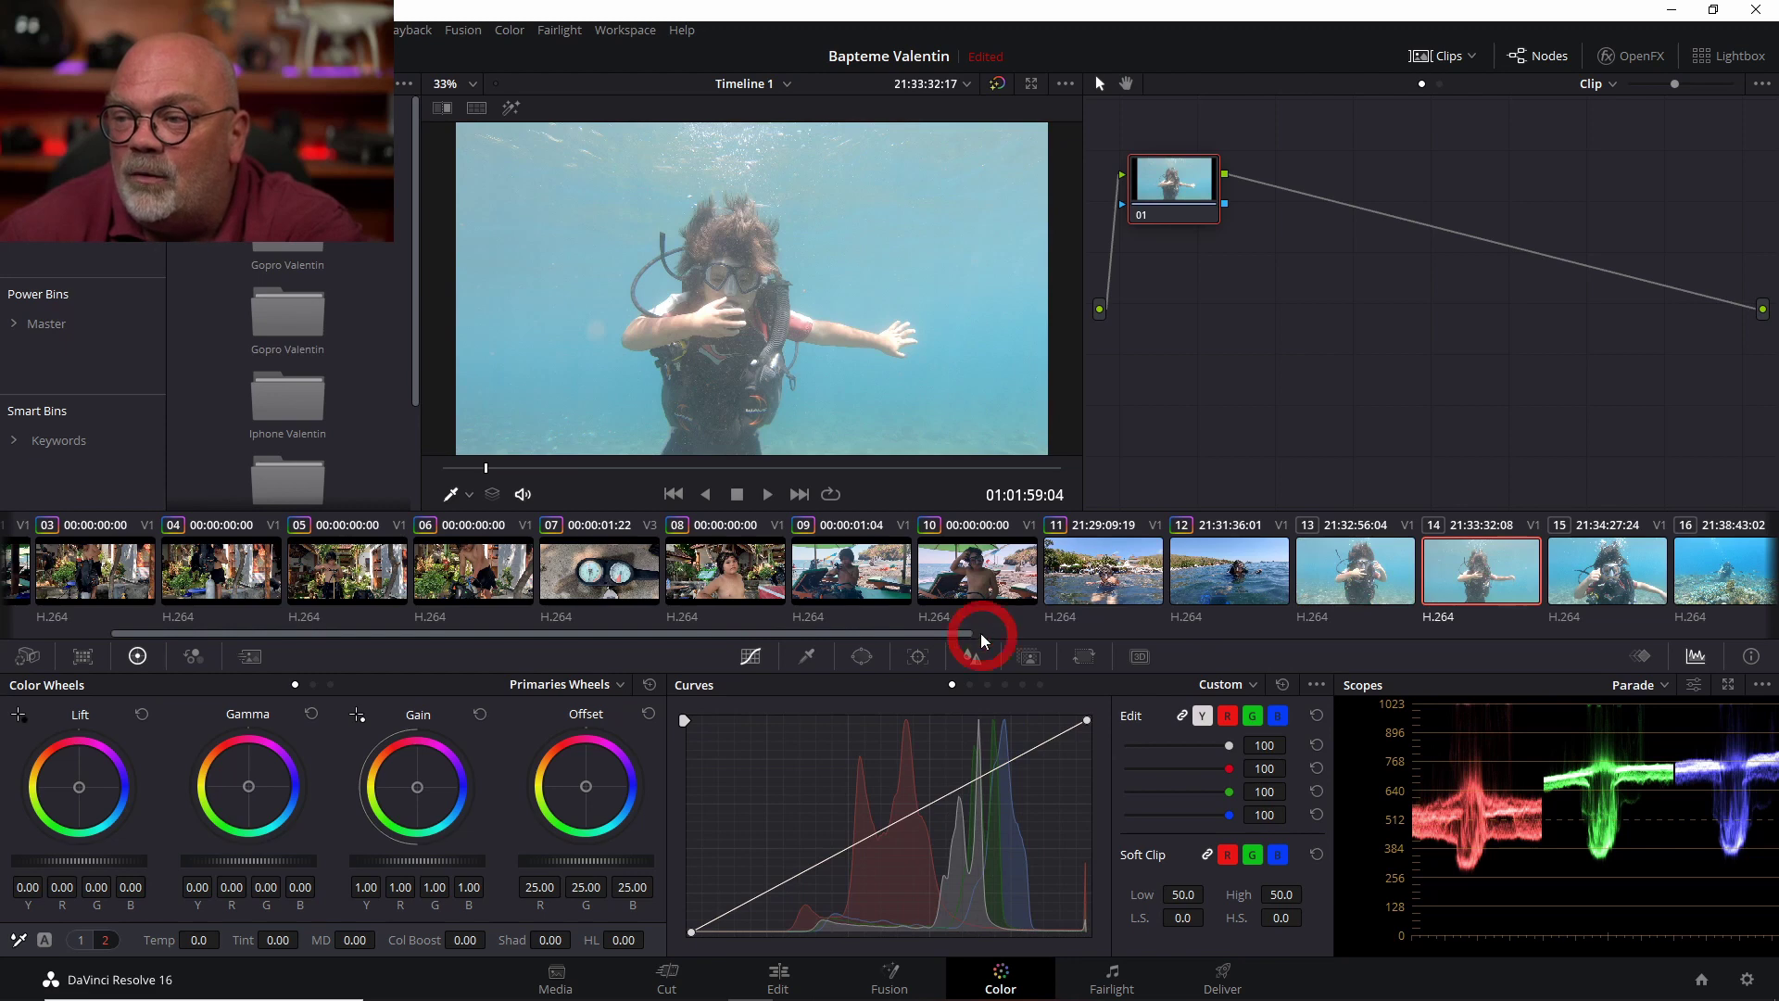
Examine the ungraded images of underwater clips 17 to 22 and bring the following clips into view
drag(981, 632, 1316, 669)
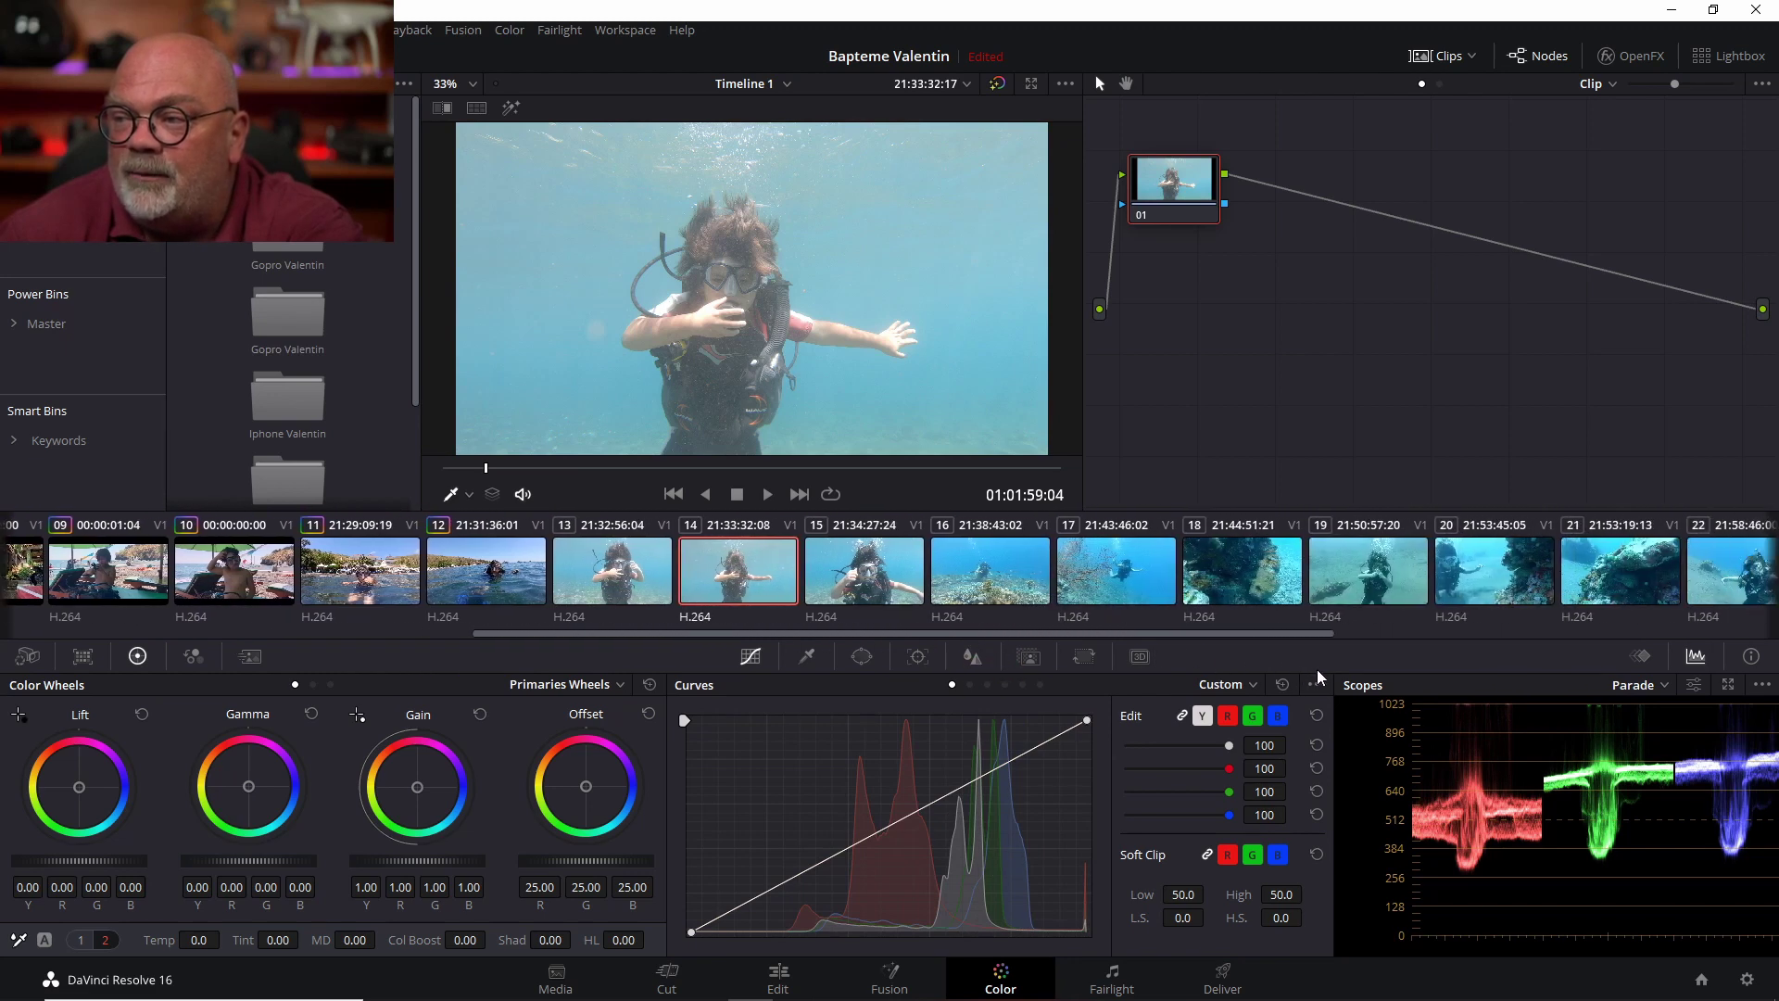
click(1122, 571)
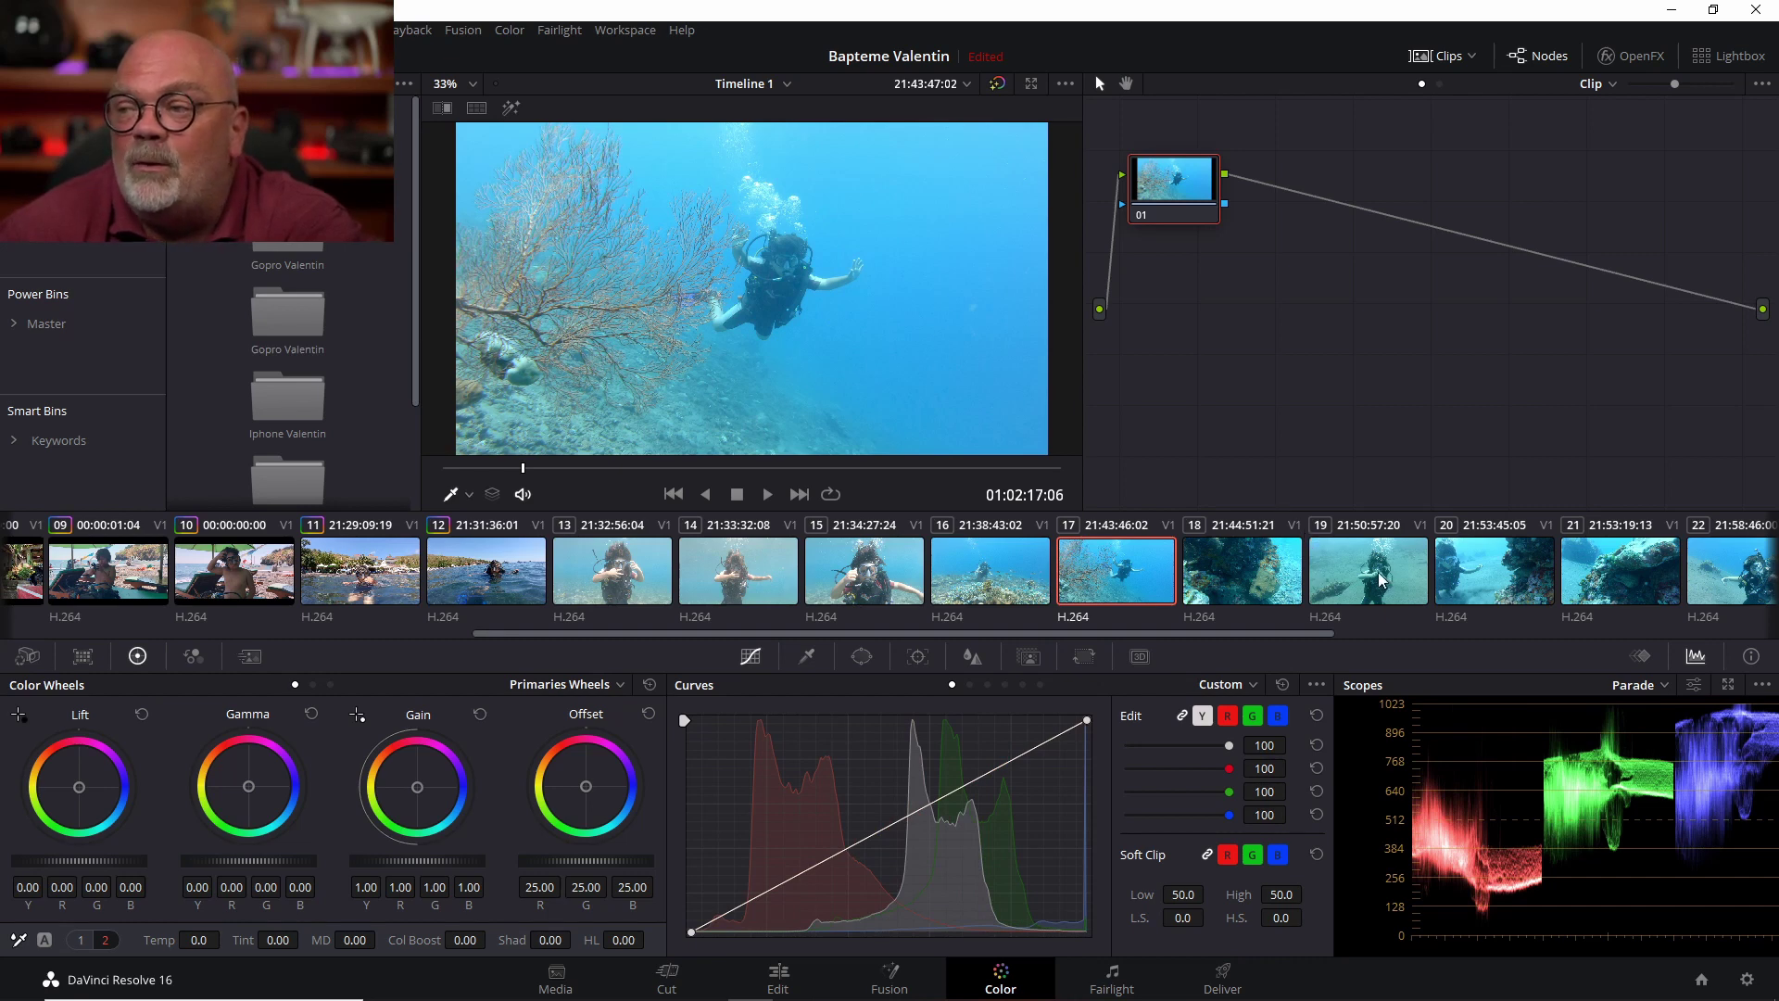
click(1256, 579)
click(1336, 575)
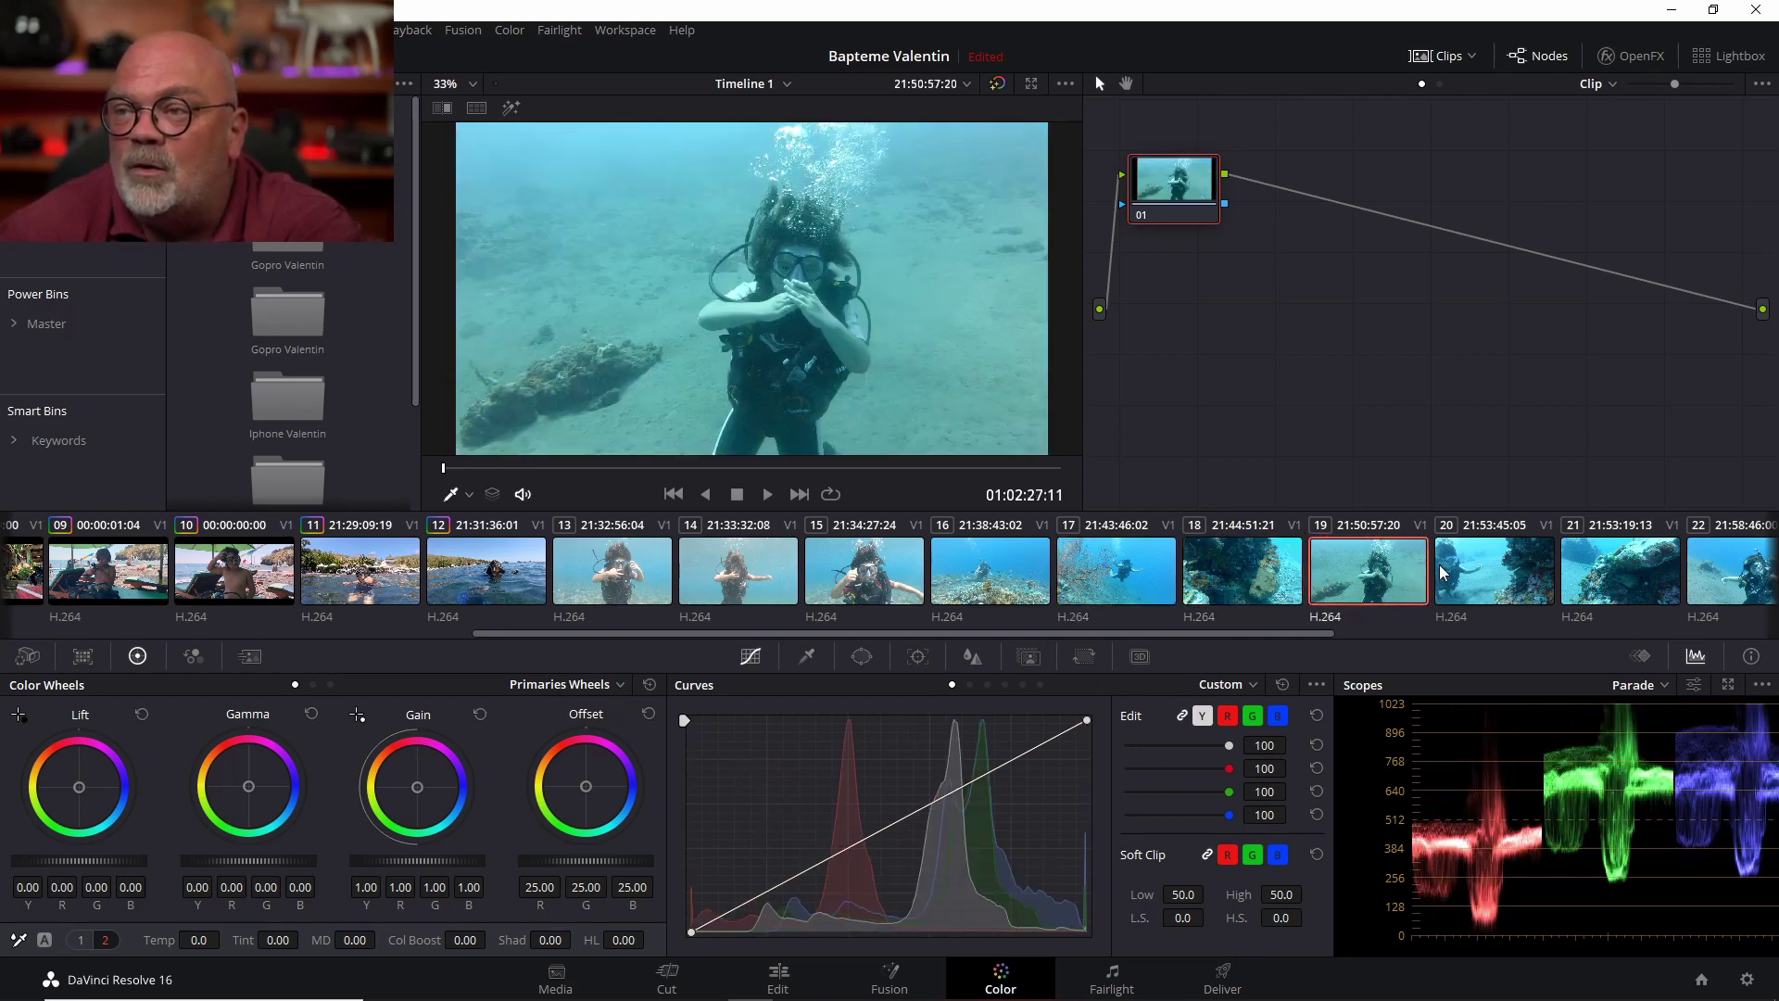
click(1496, 563)
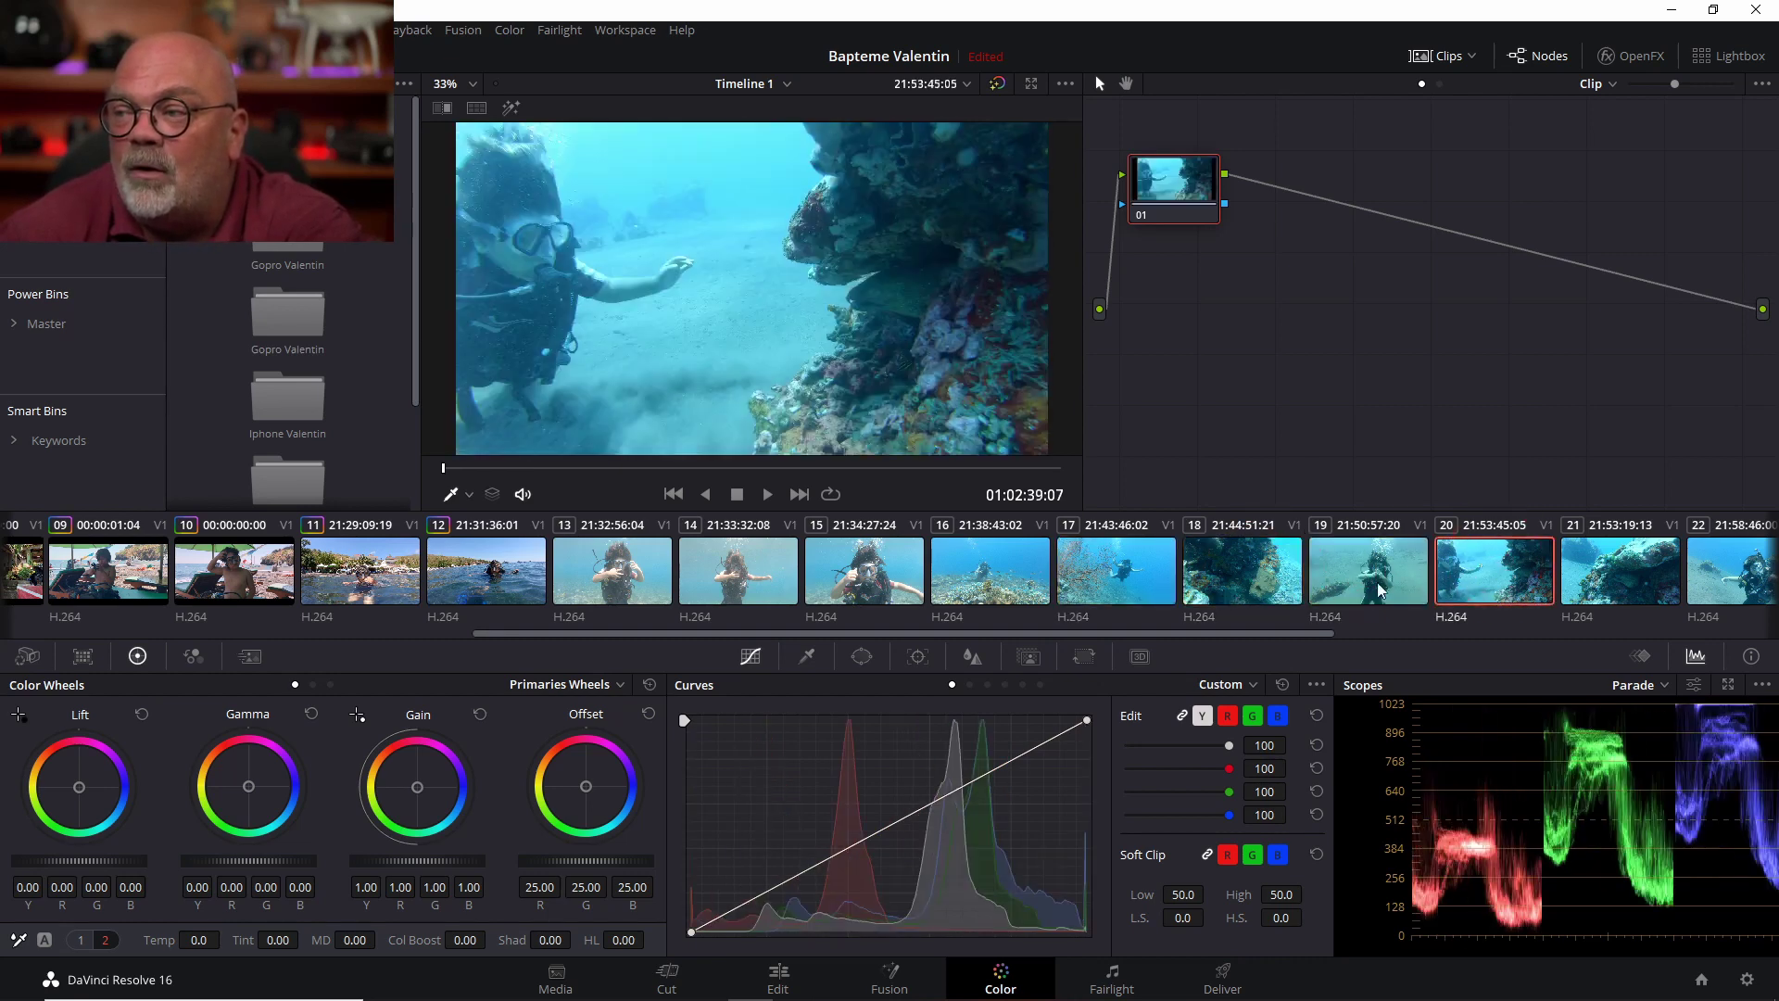
click(1601, 561)
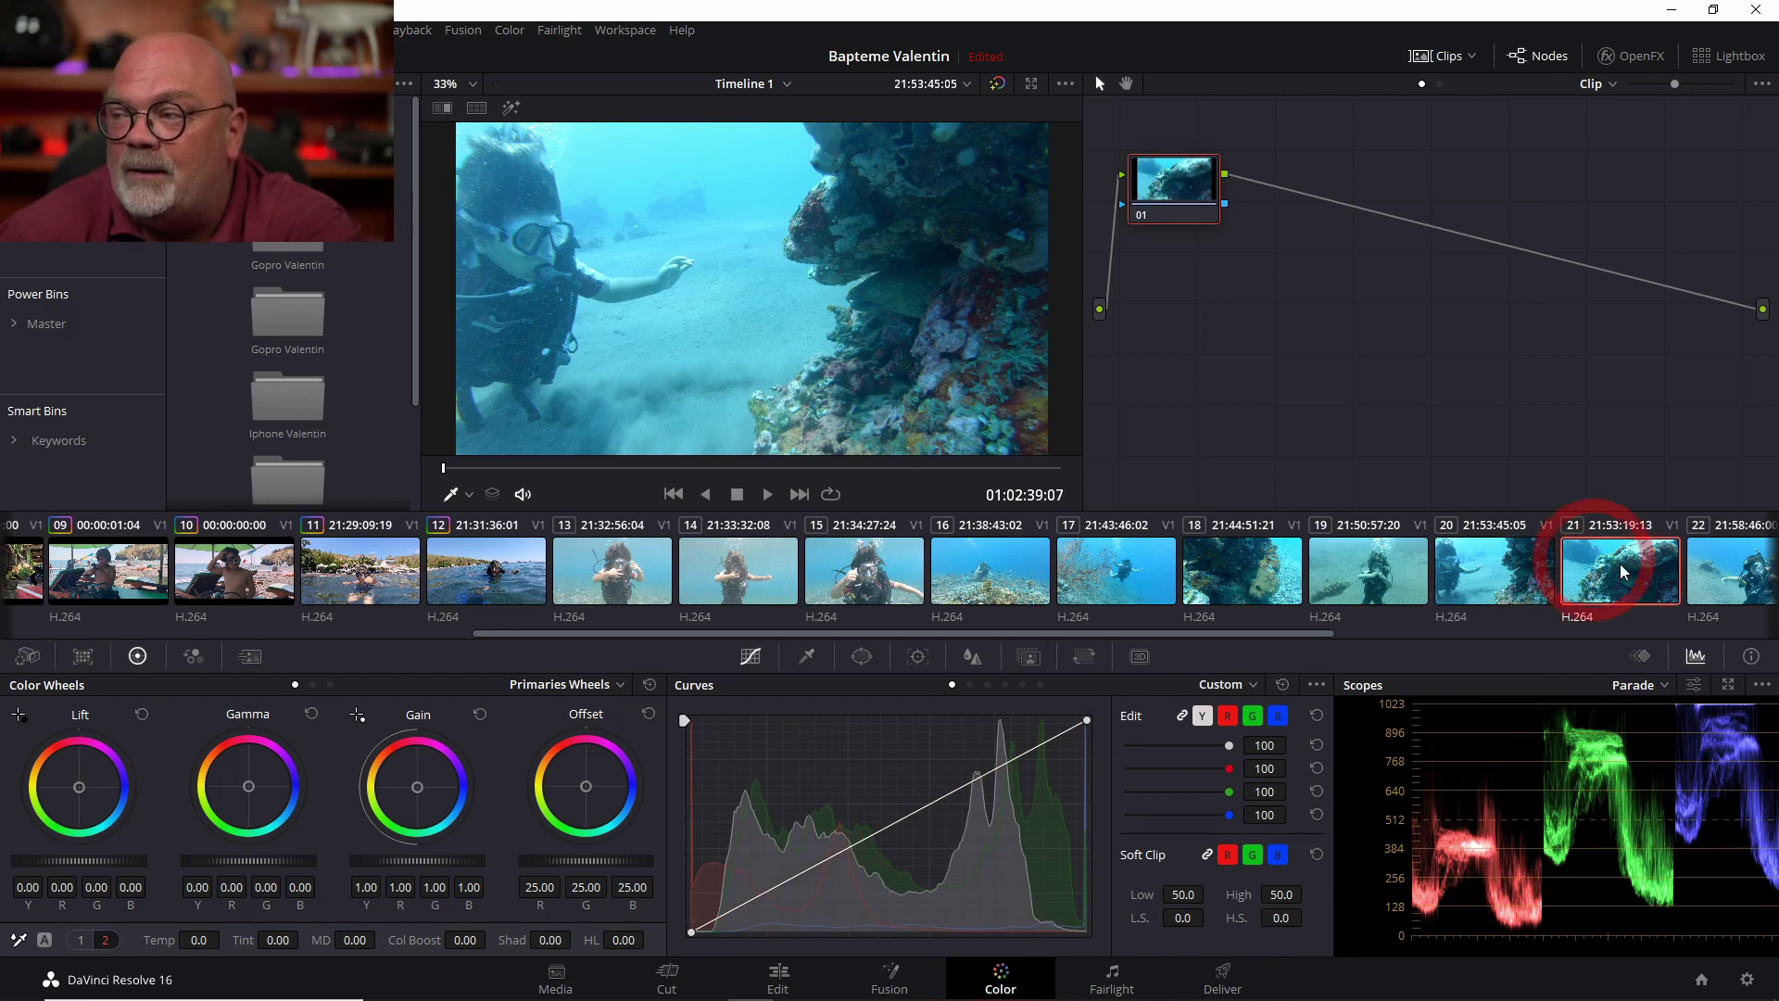
key(Down)
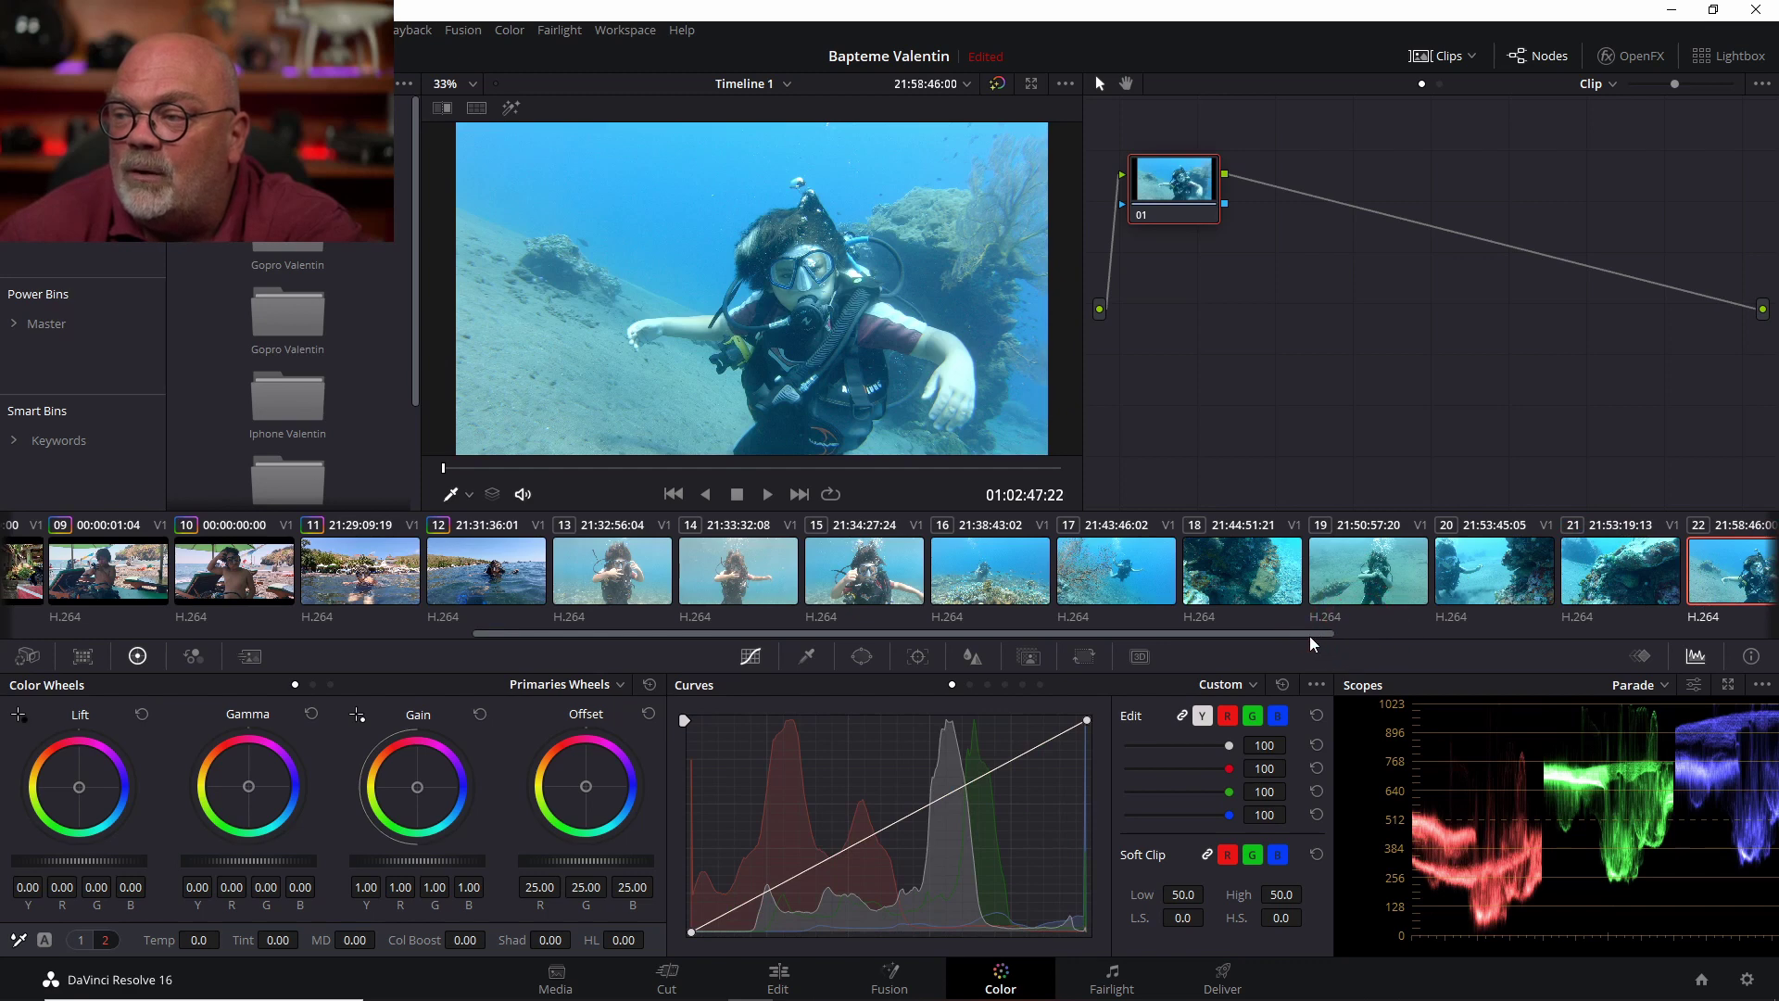
drag(1309, 632, 1607, 630)
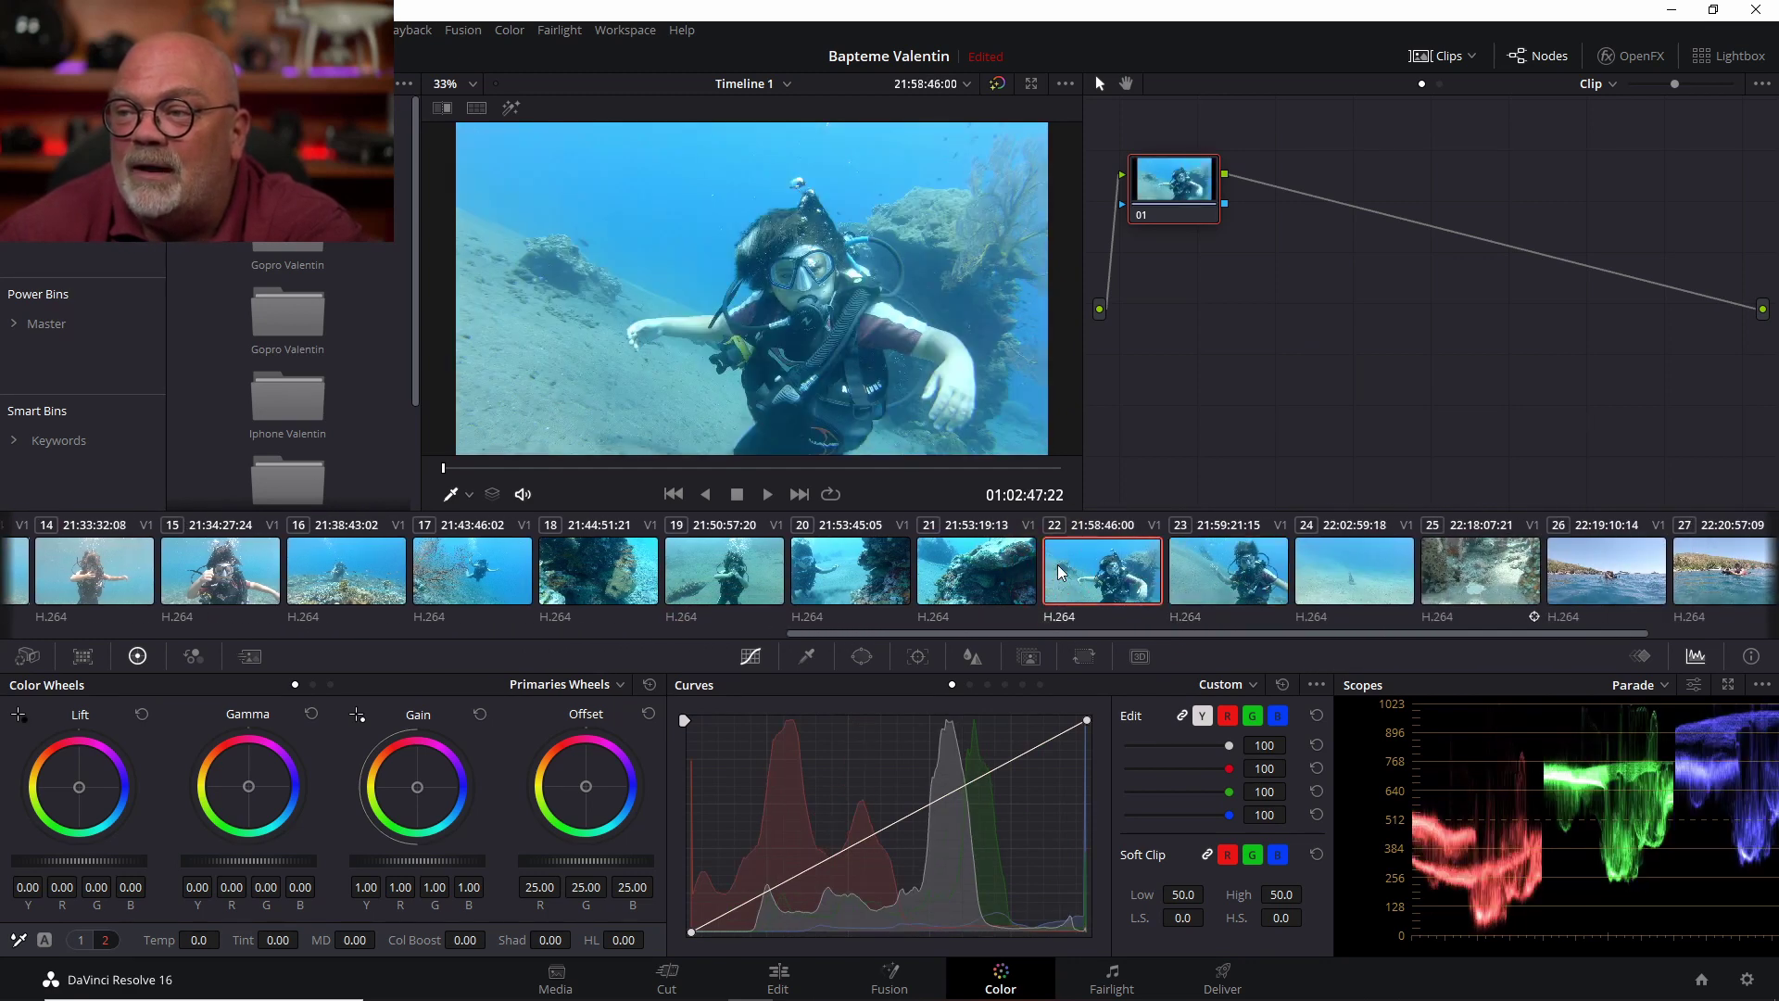
Review surface clip 26, return to graded clip 11, and select clips 26 and 27 alongside it
click(1601, 574)
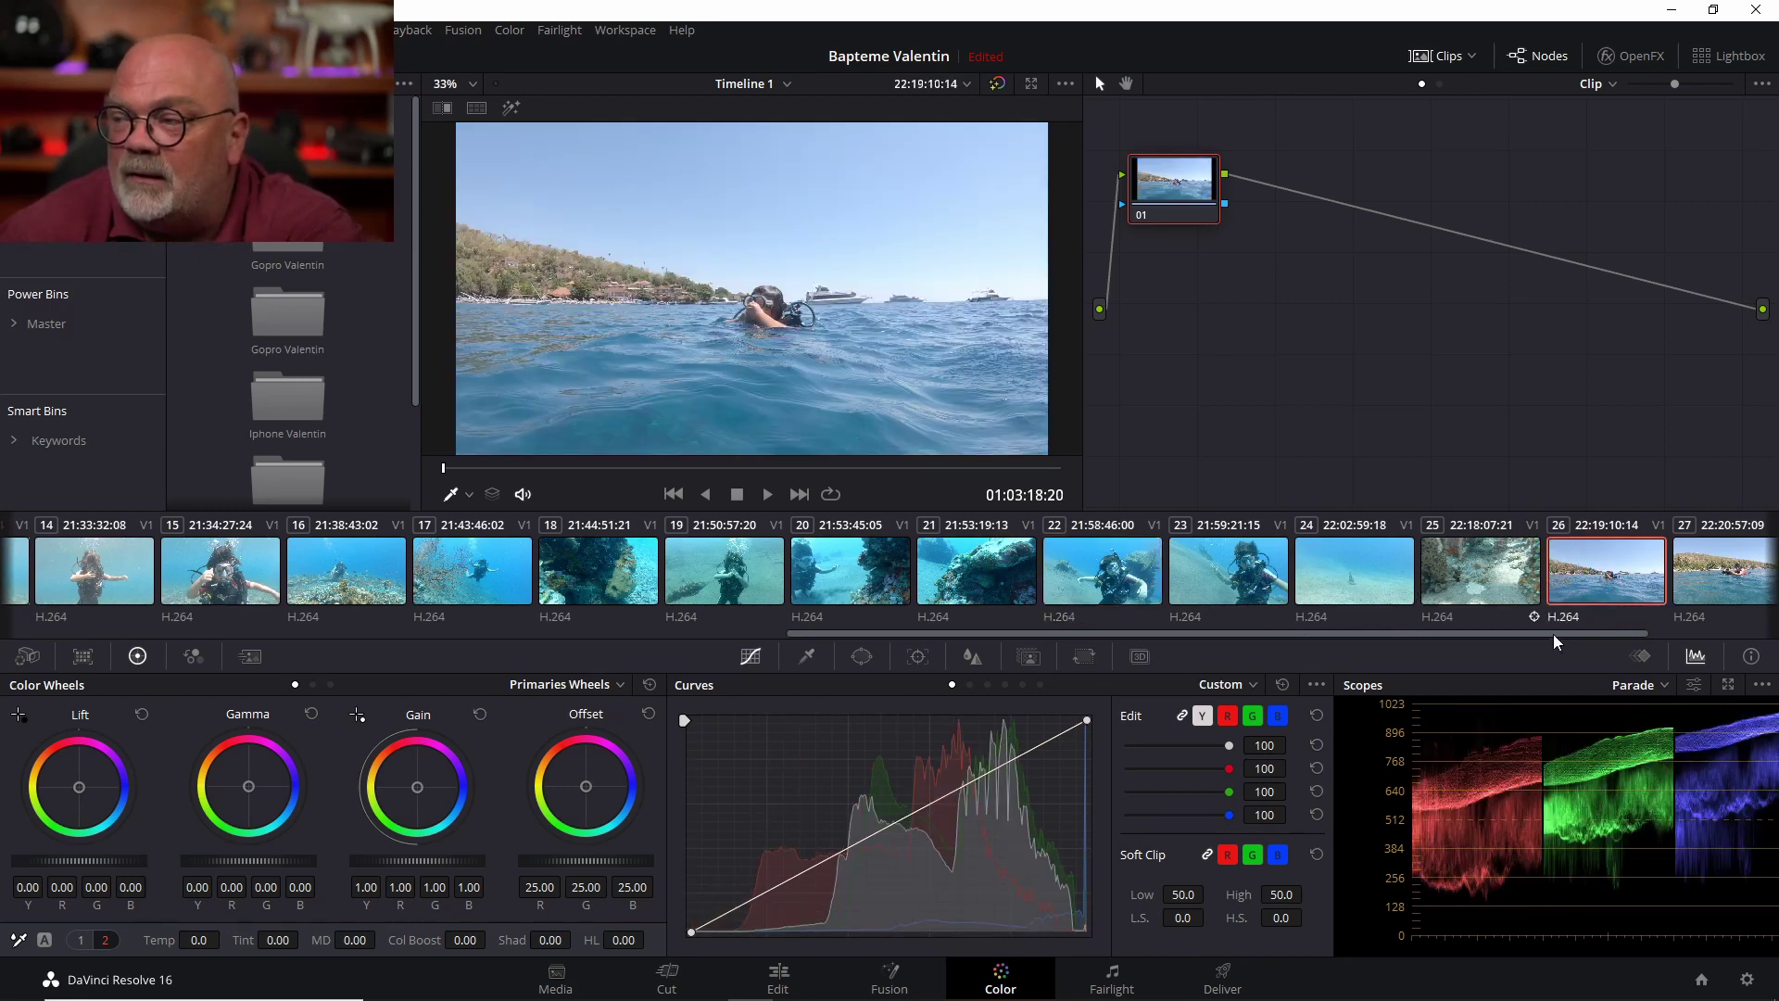
drag(1553, 634, 1747, 633)
click(923, 574)
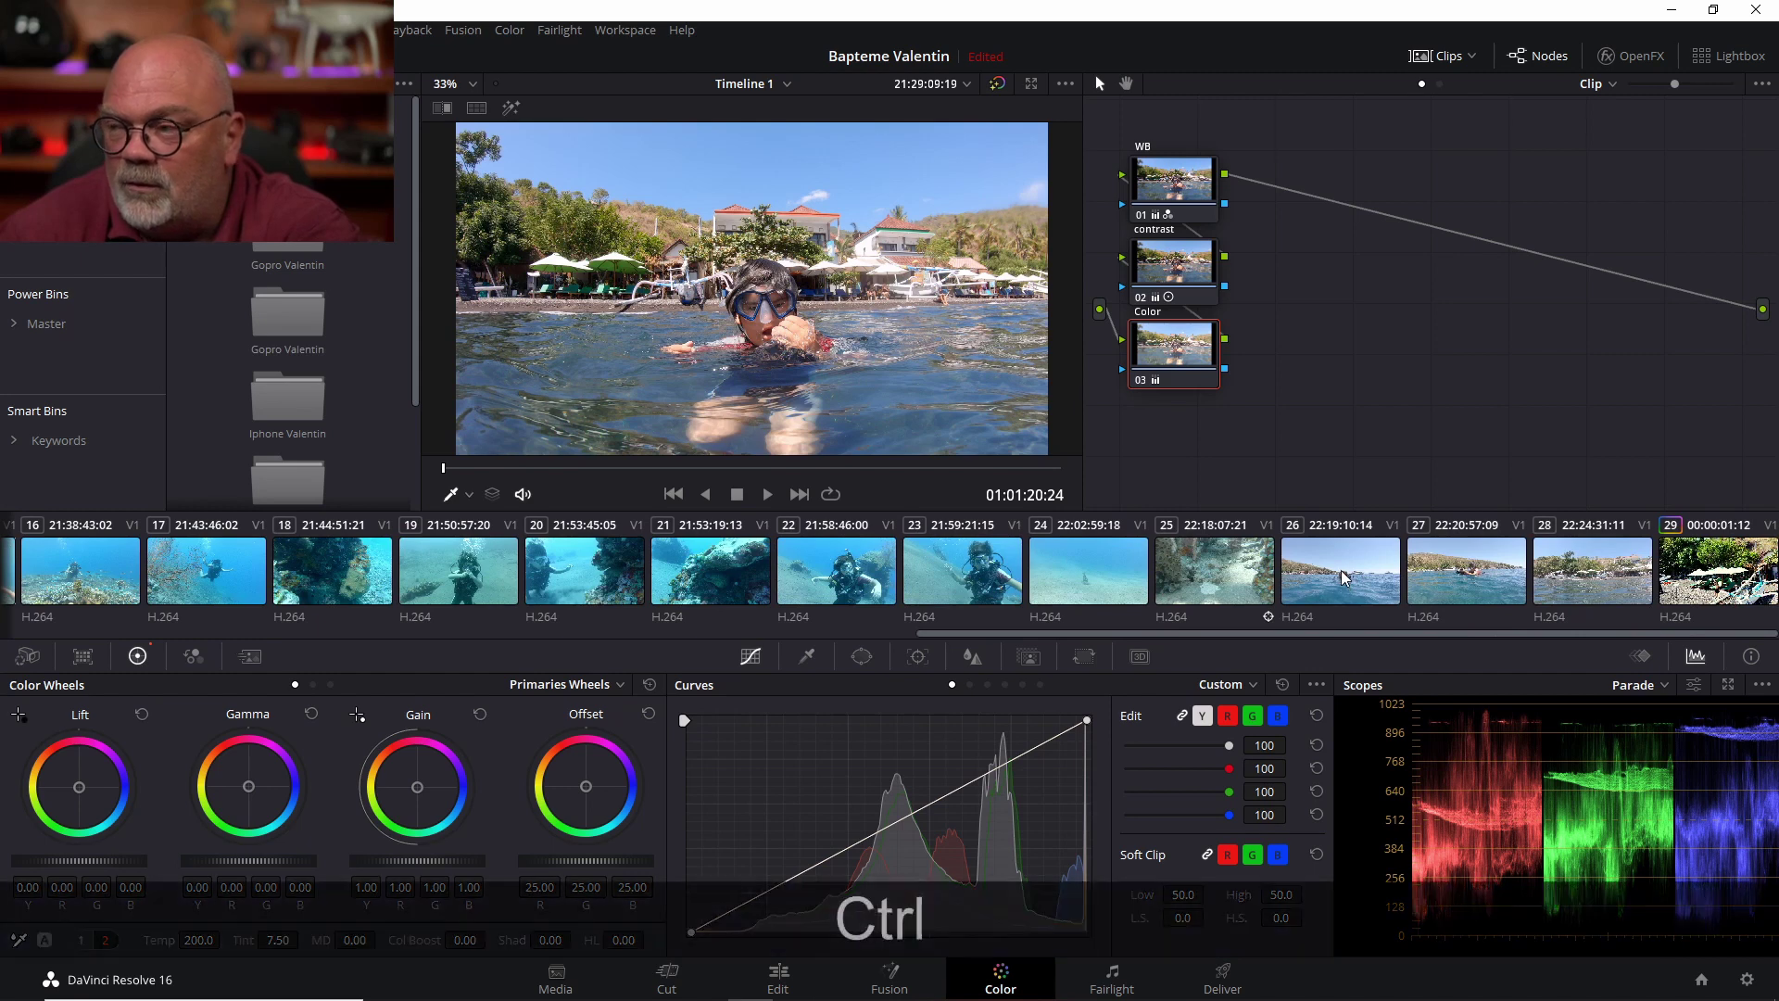
ctrl+click(1342, 575)
ctrl+click(1488, 575)
drag(1372, 633, 775, 622)
click(1414, 573)
White-balance clip 13 by sampling a grey area on the diver's vest with the white balance picker
click(706, 575)
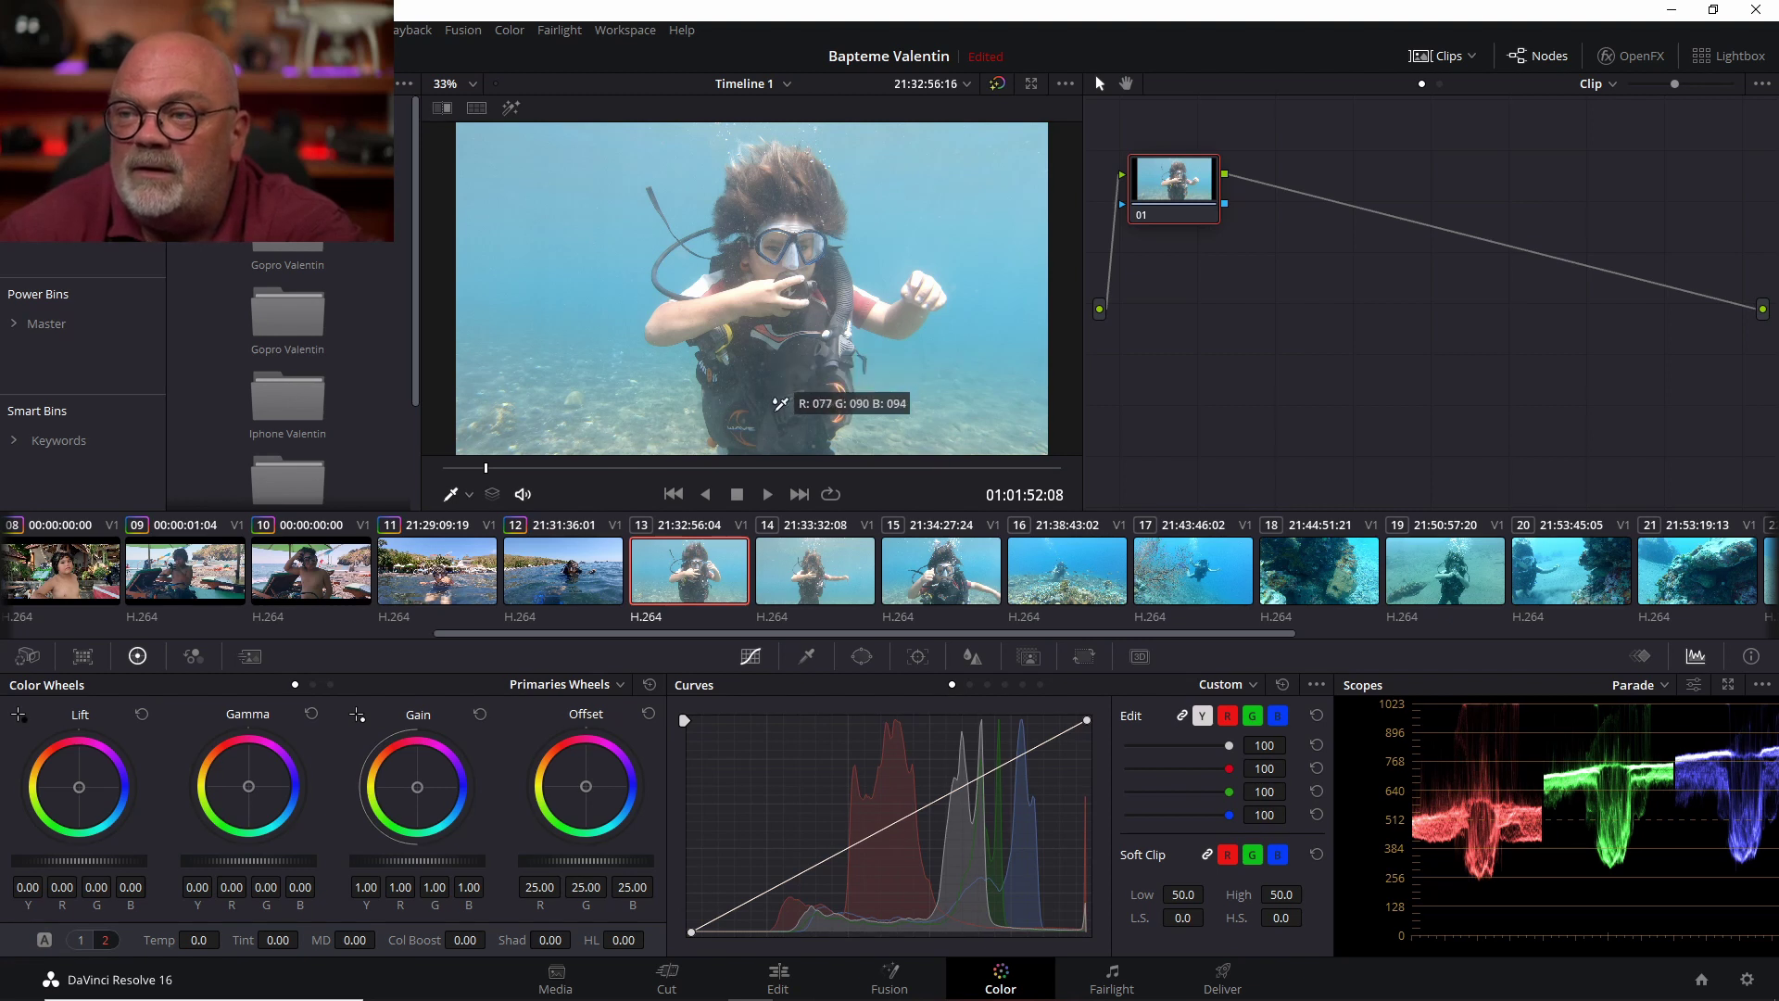
click(701, 284)
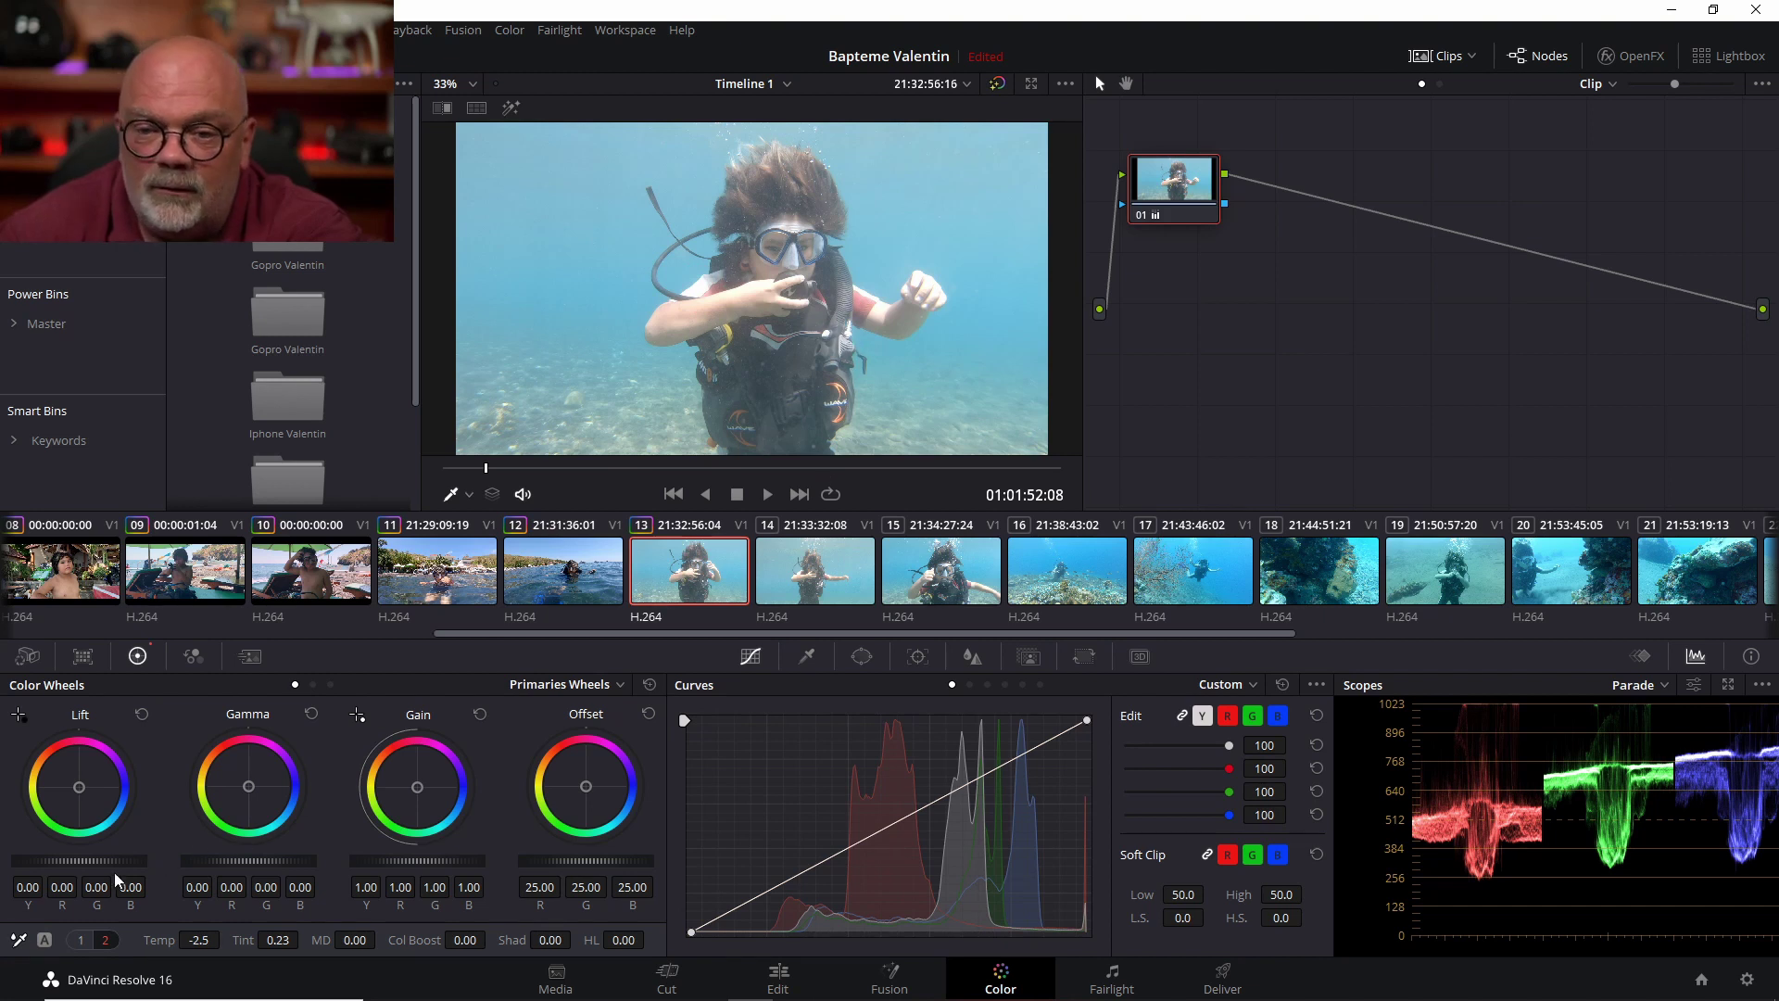
click(18, 940)
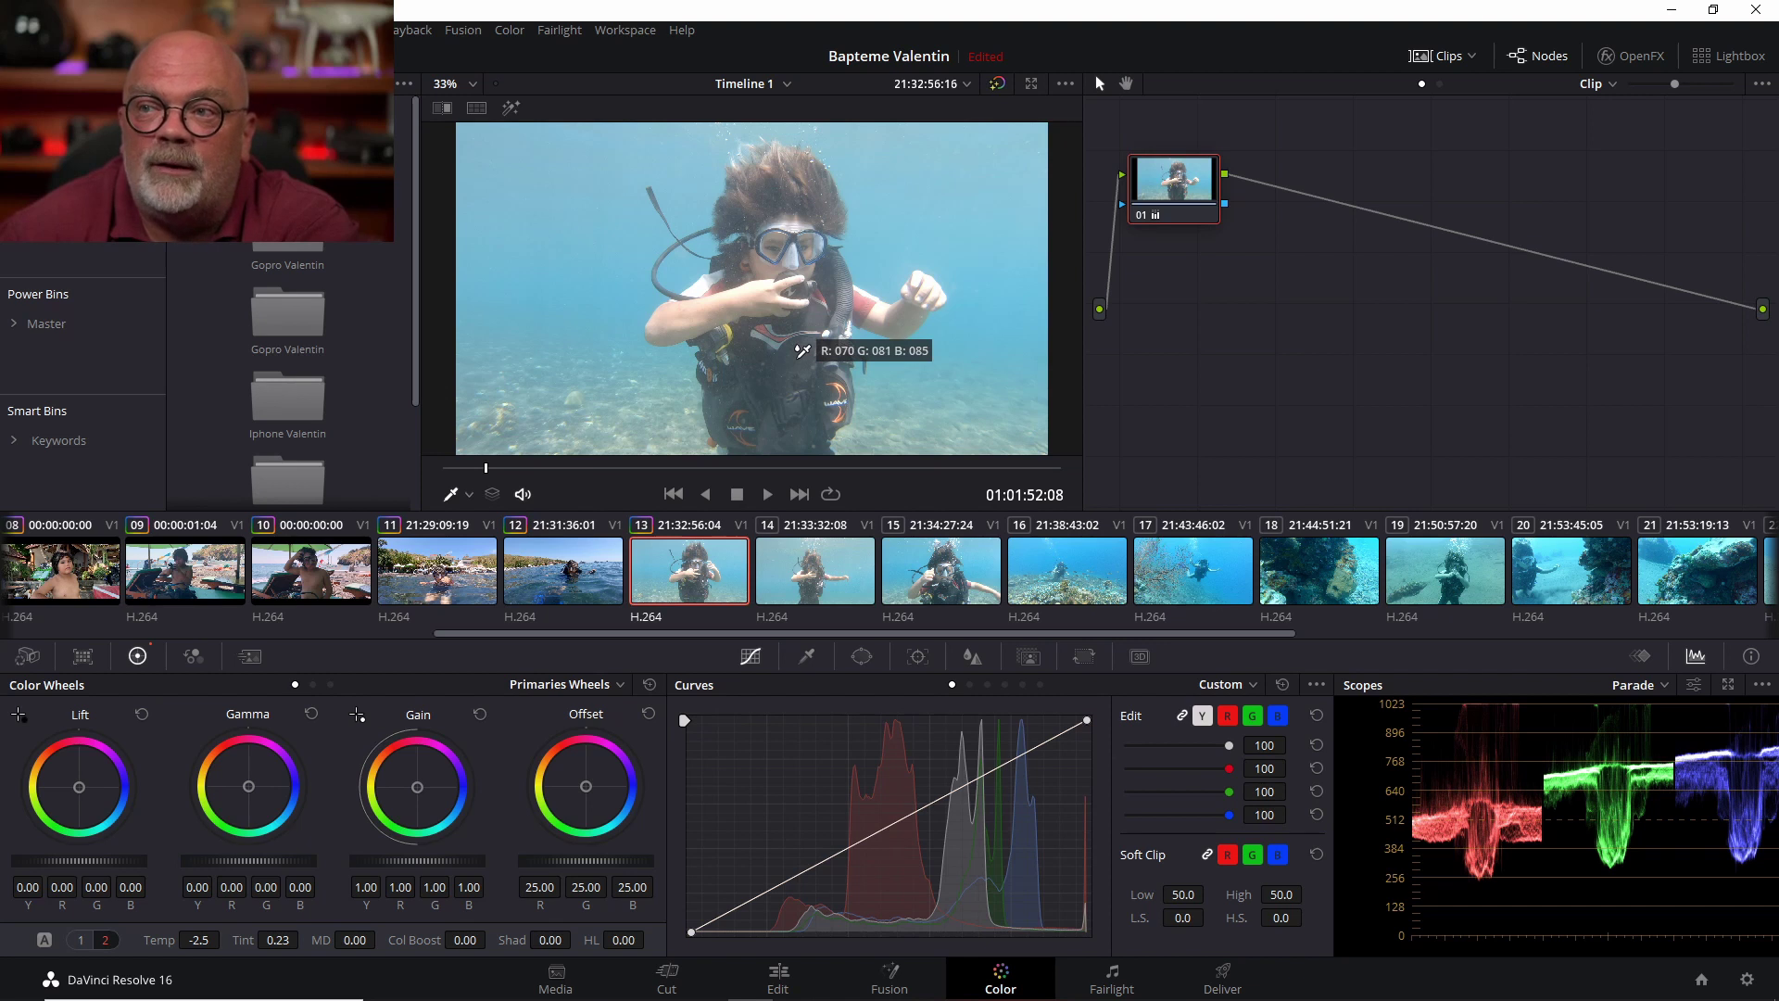
click(799, 354)
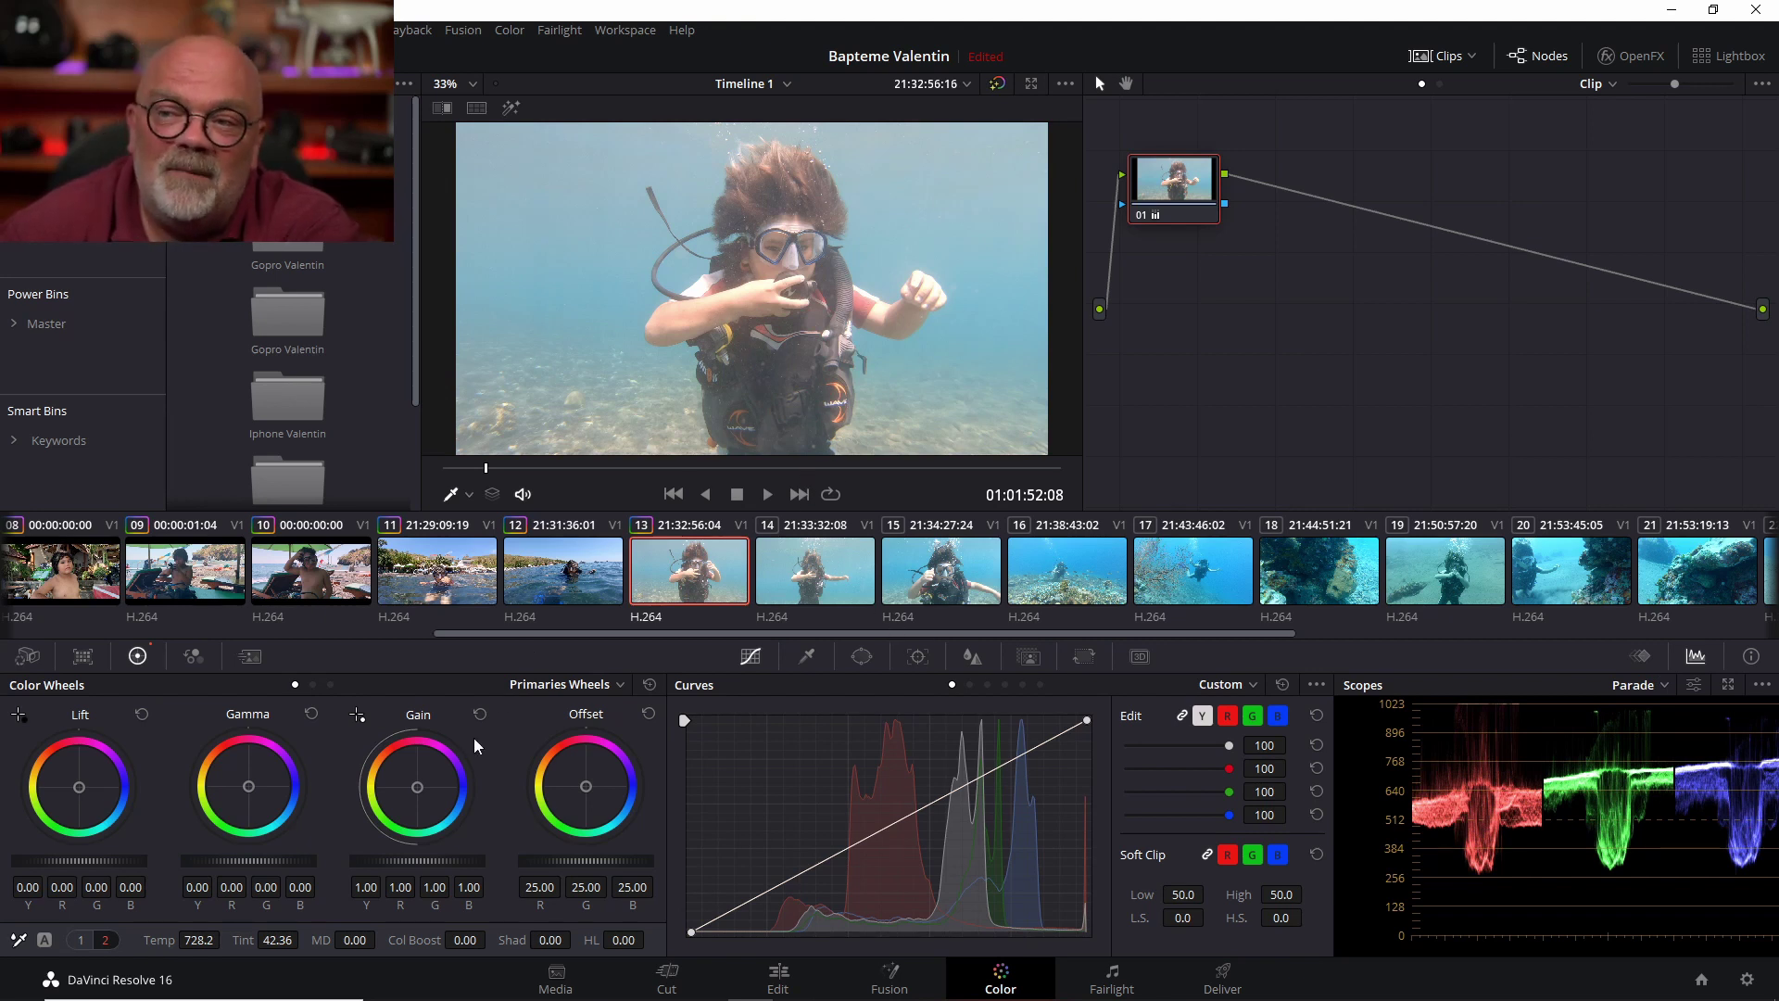
In the RGB Mixer for clip 13, set red in Red Output to 0.73, green in Green Output to 0.88 and blue in Blue Output to 0.97
click(192, 656)
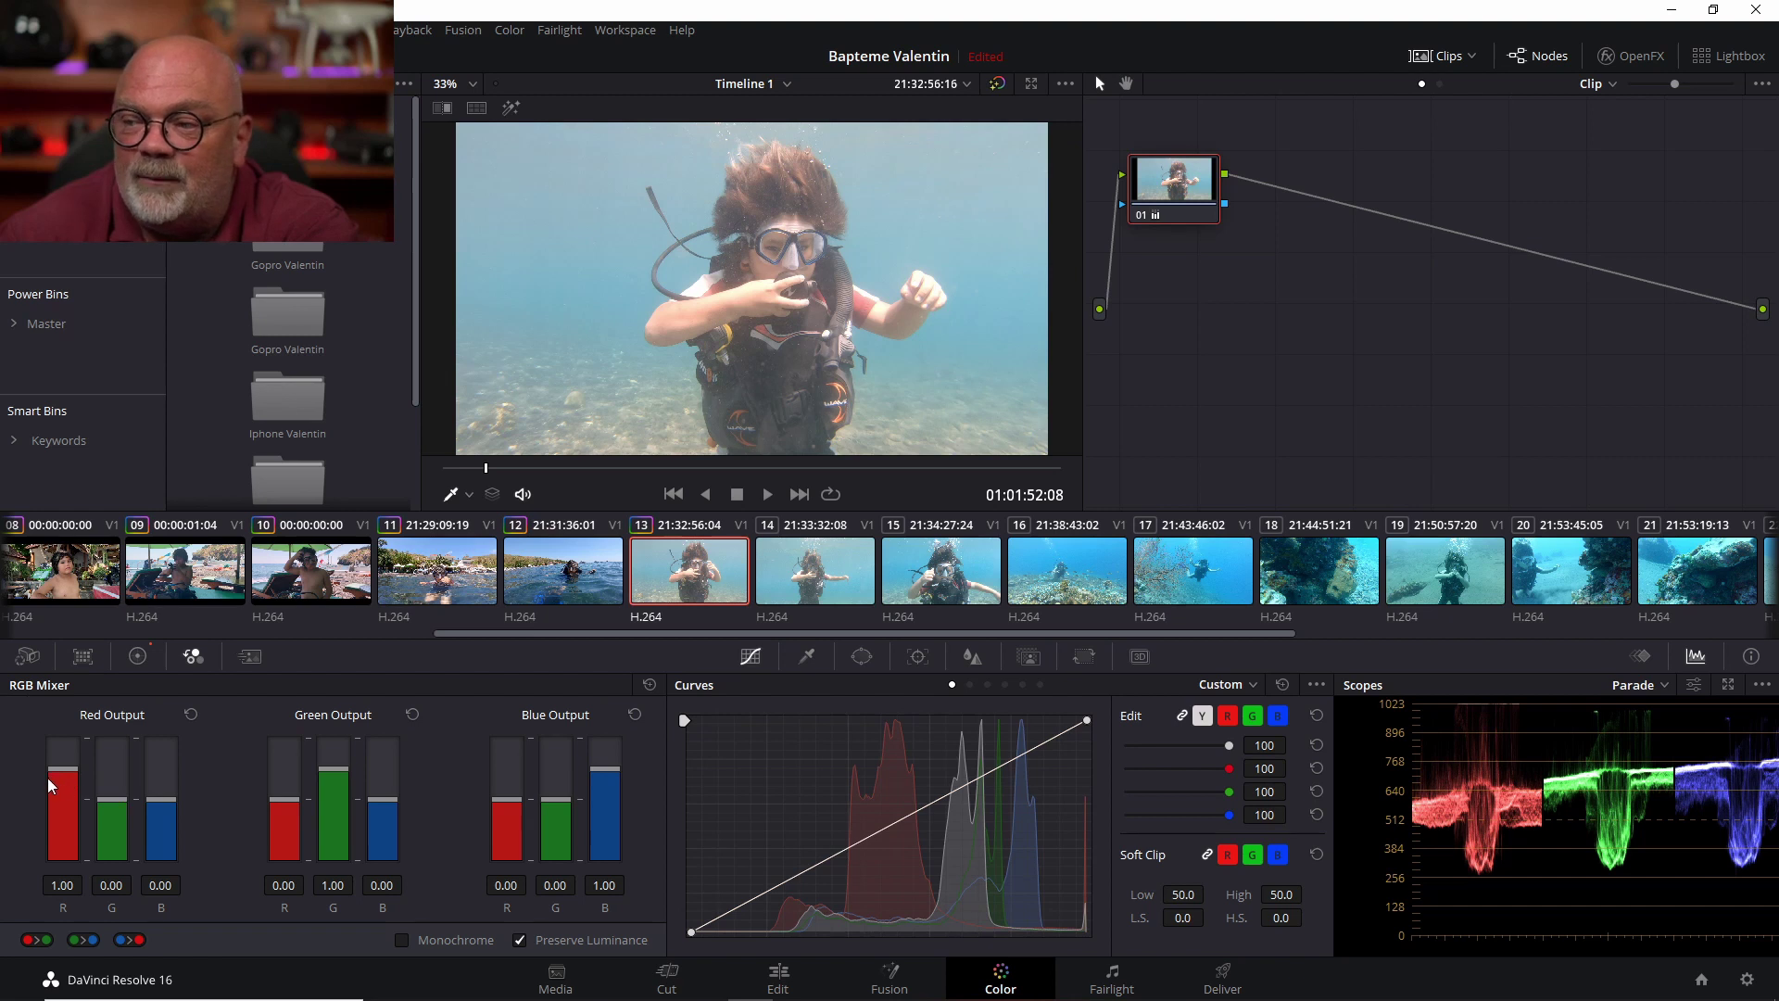
drag(47, 776, 47, 782)
drag(335, 781, 335, 785)
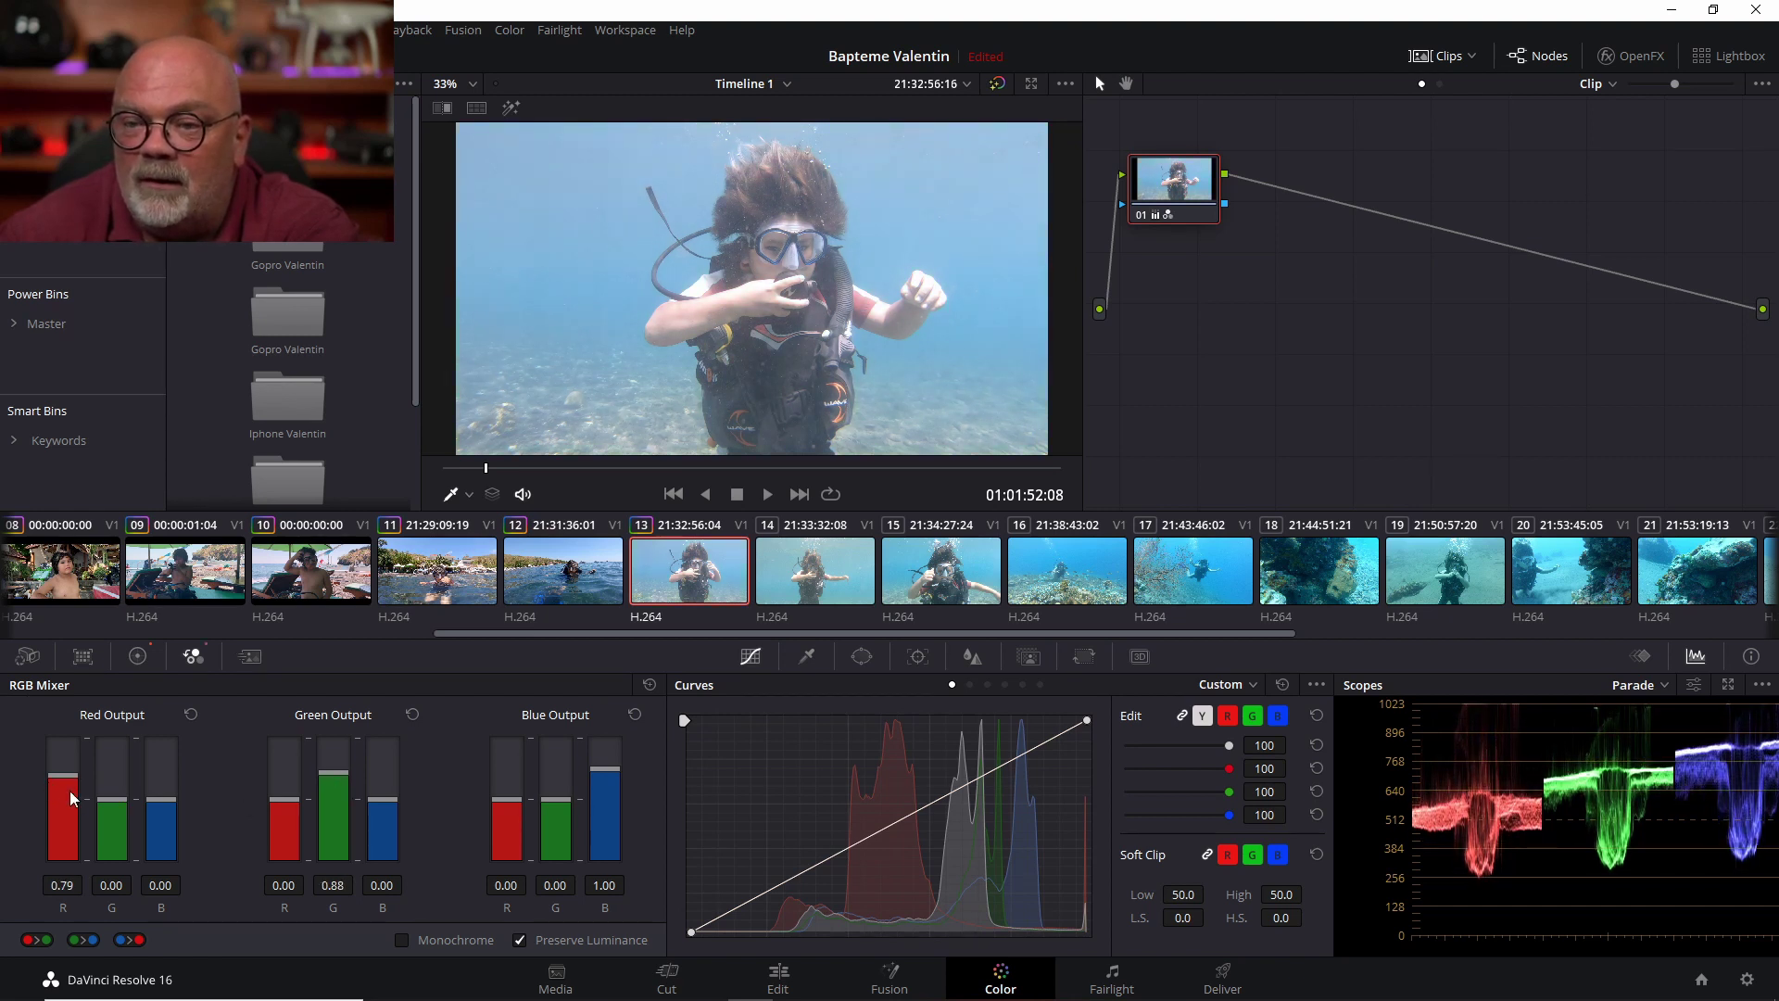
drag(72, 797, 69, 801)
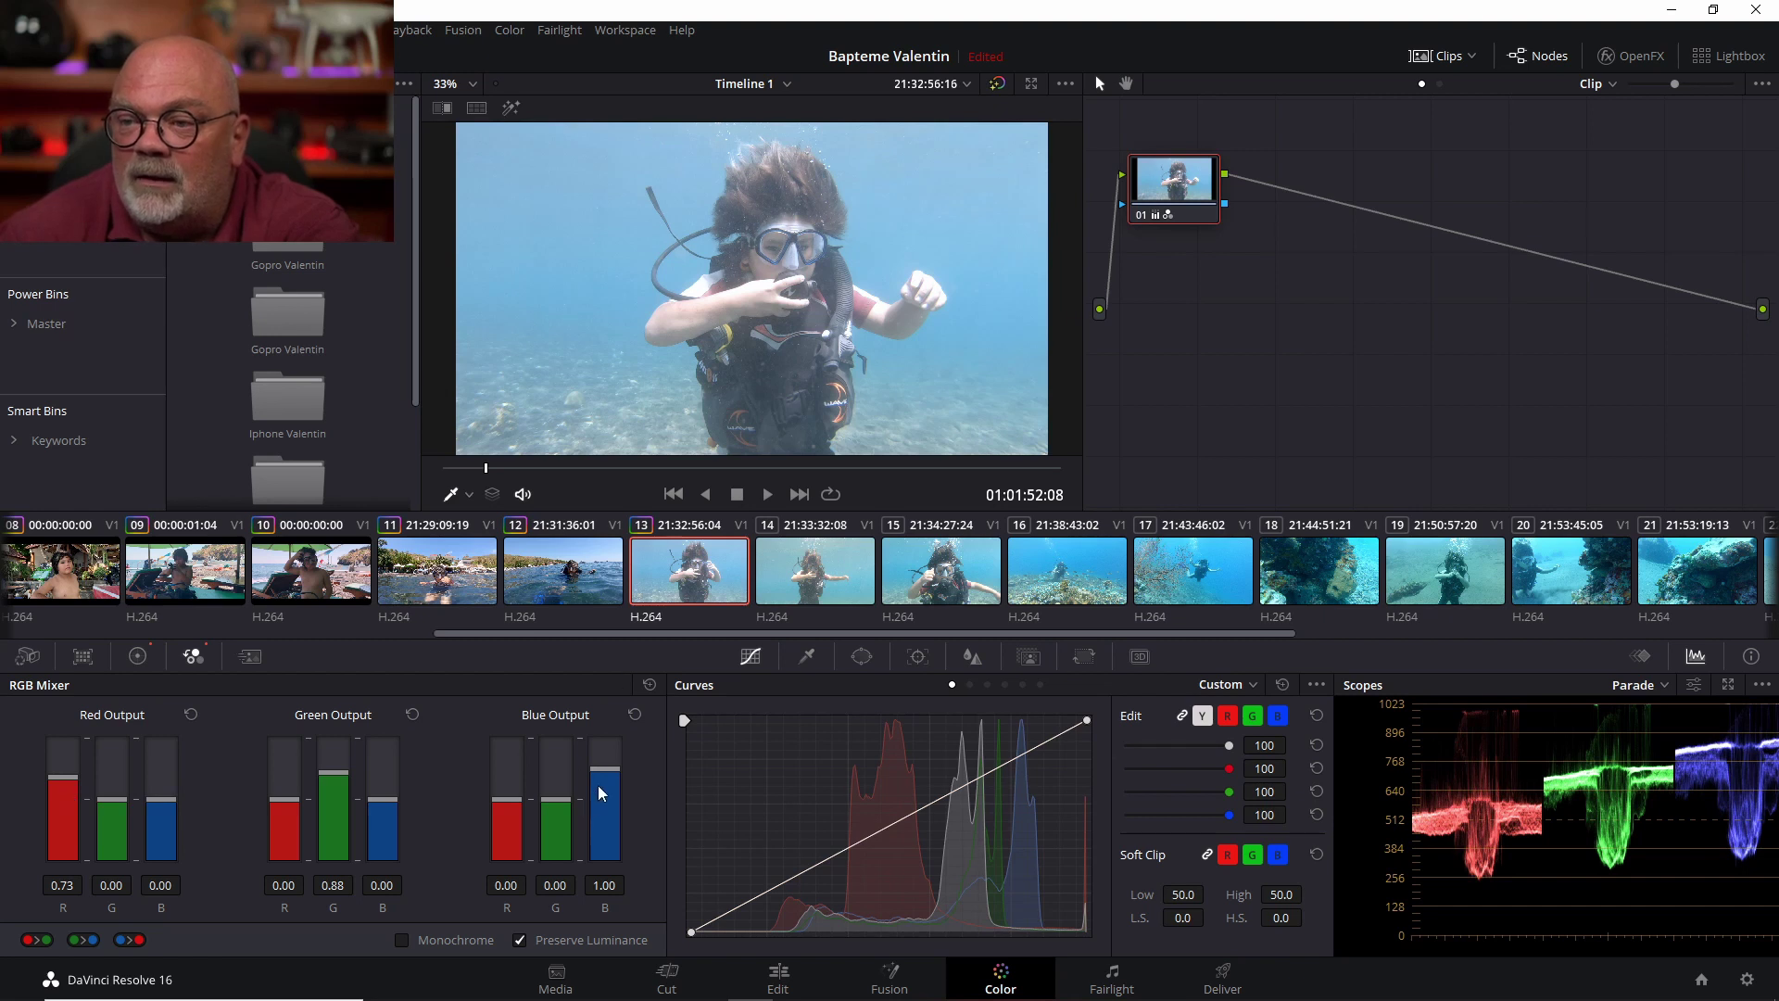
drag(598, 786, 597, 789)
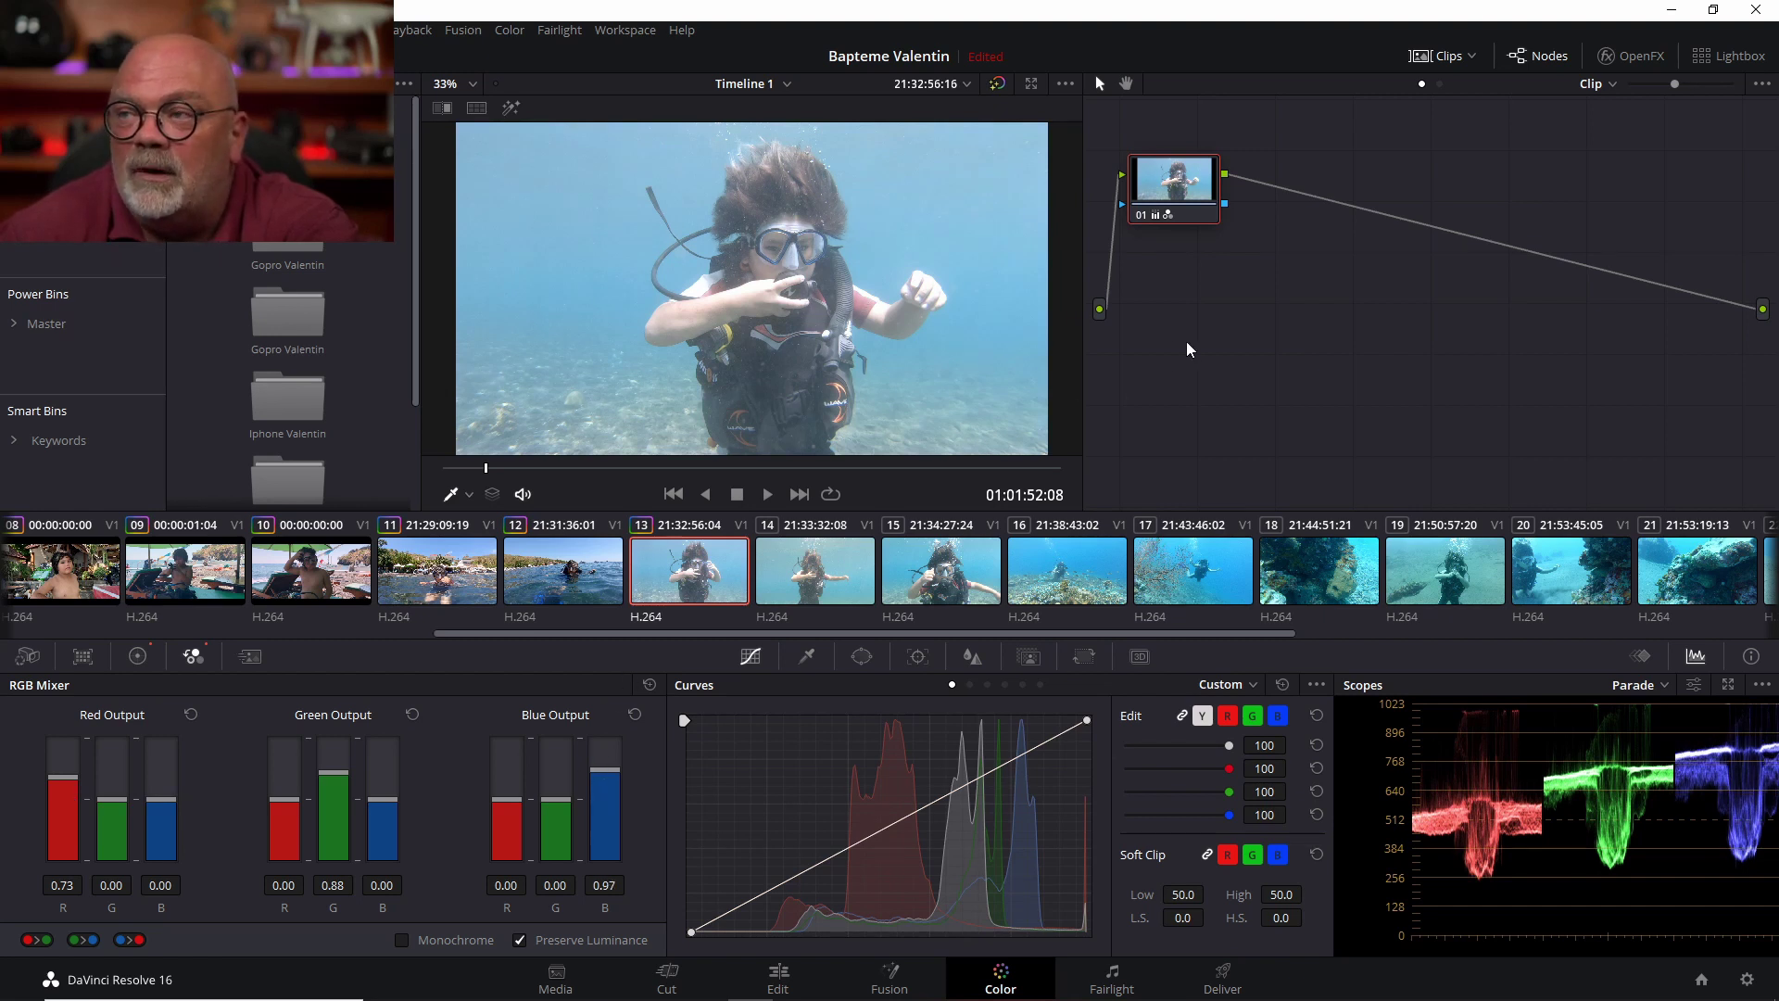
Label the first node of clip 13 as WB
mouse_move(1164, 220)
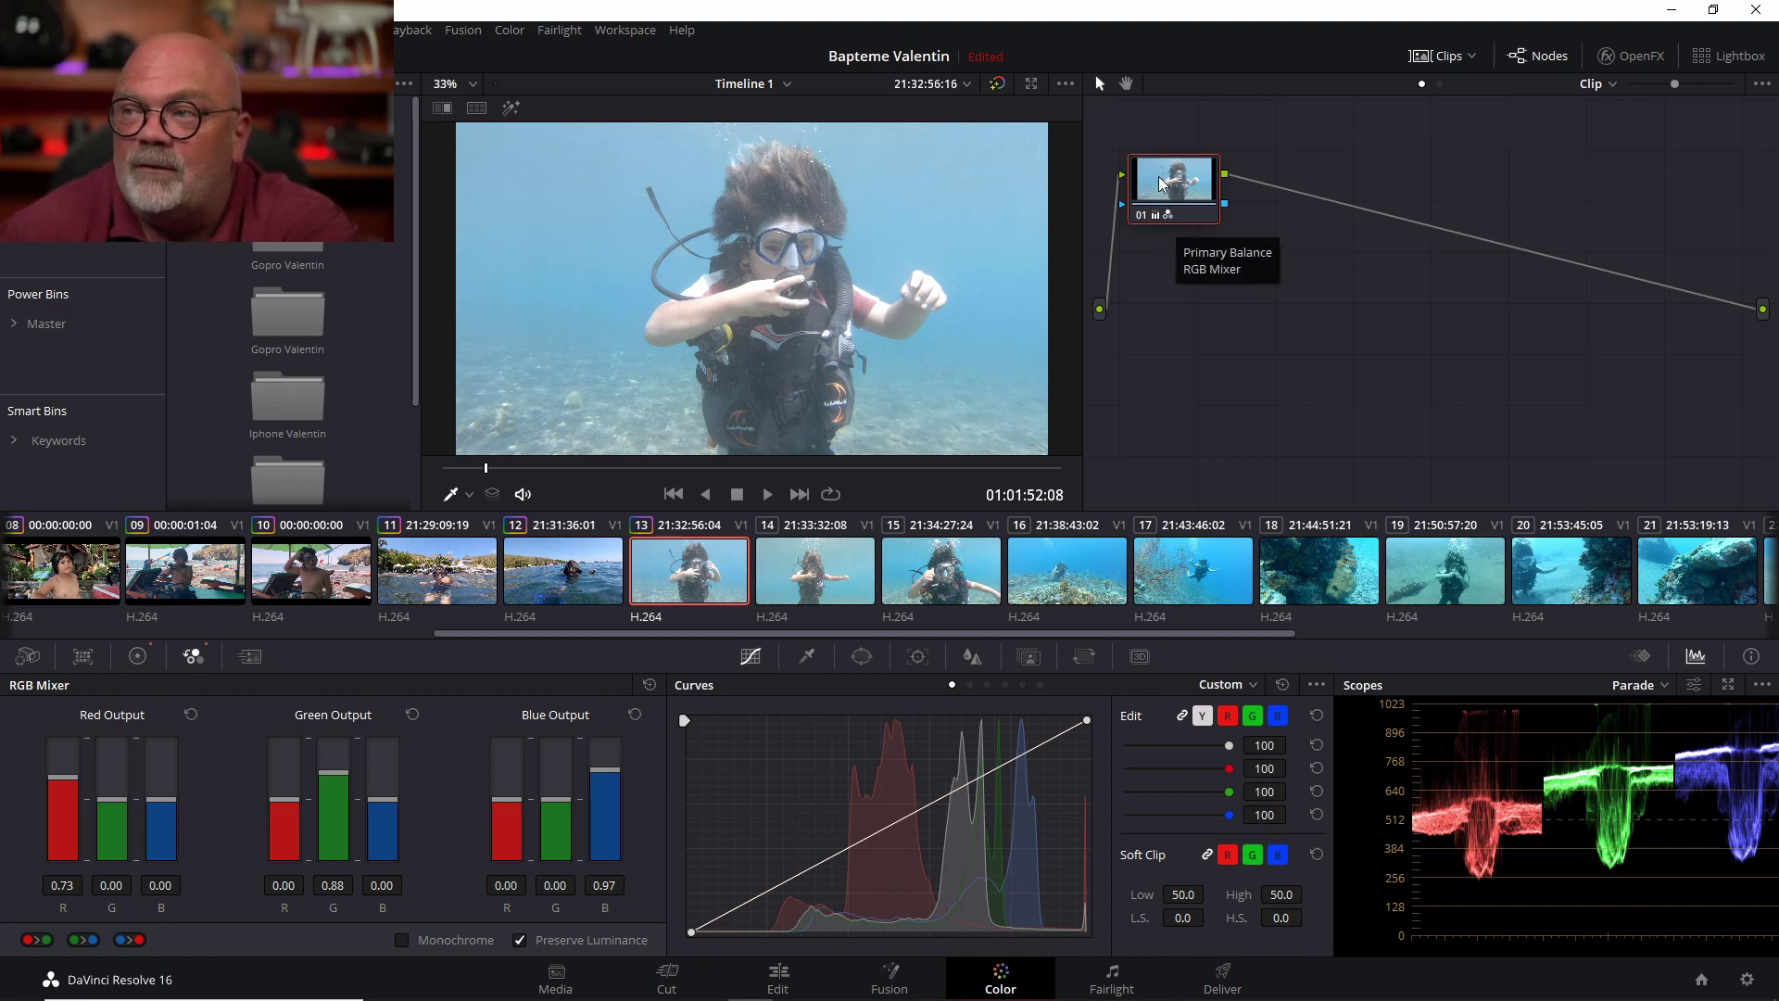
right_click(1159, 183)
click(1205, 214)
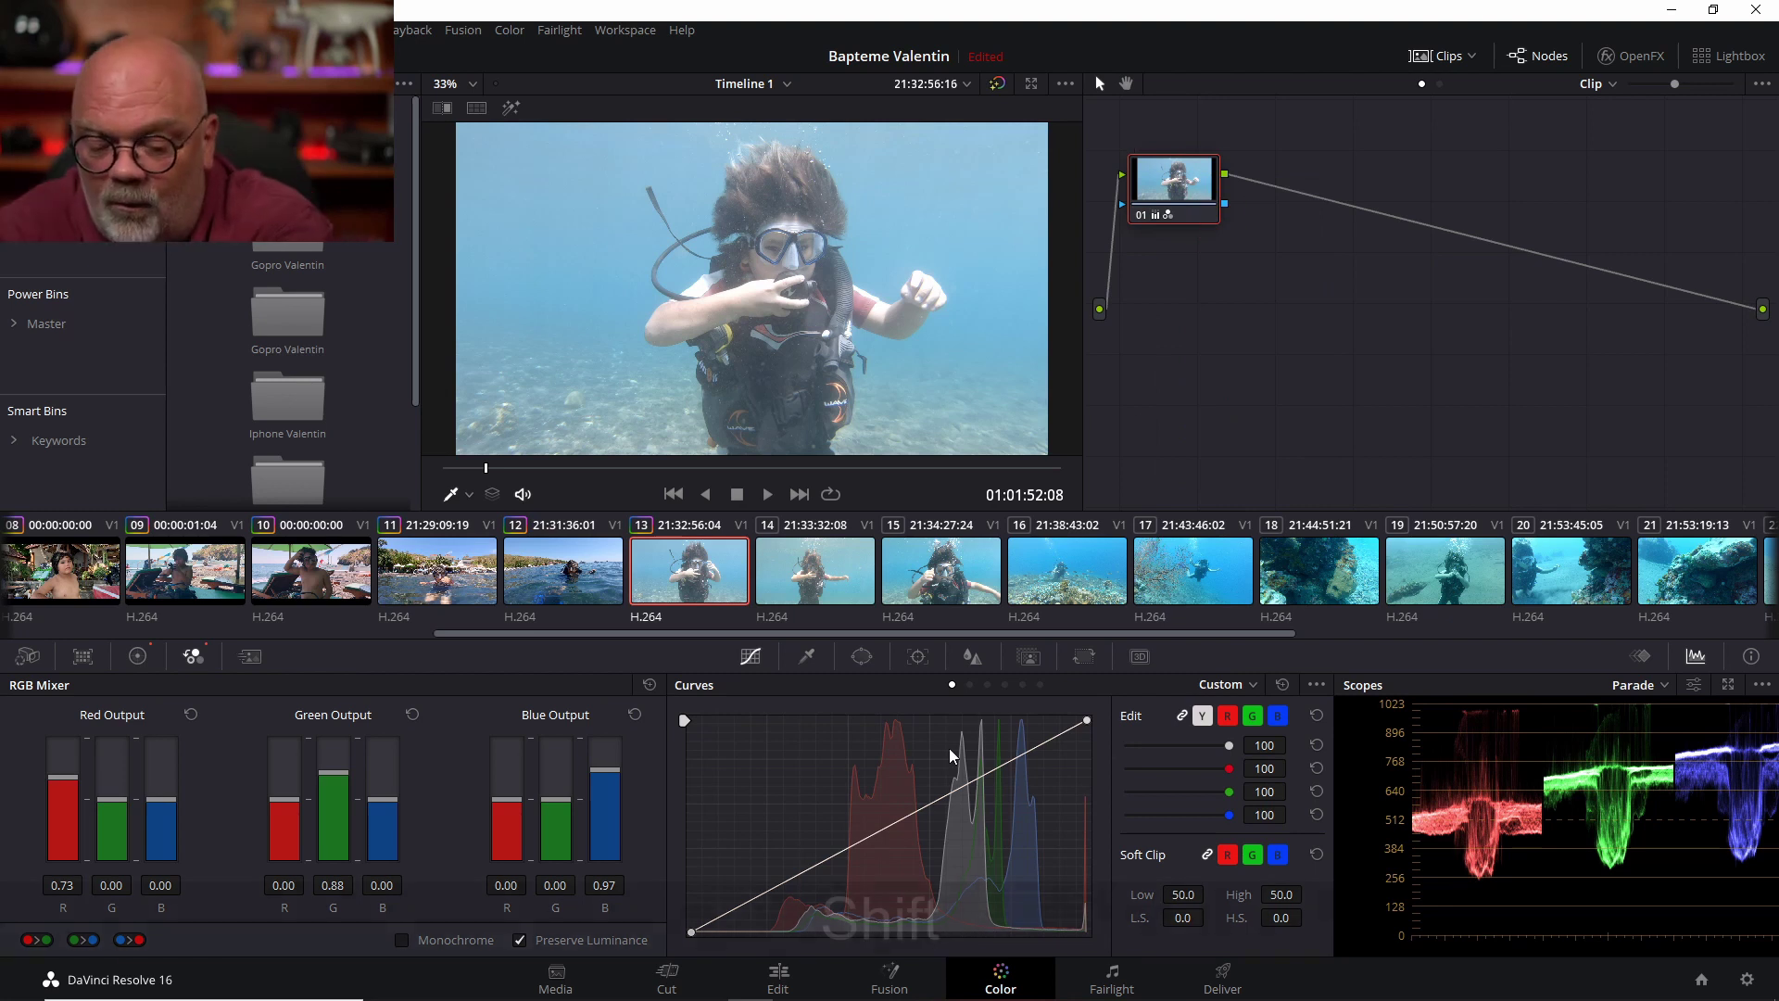
text(WB)
key(Return)
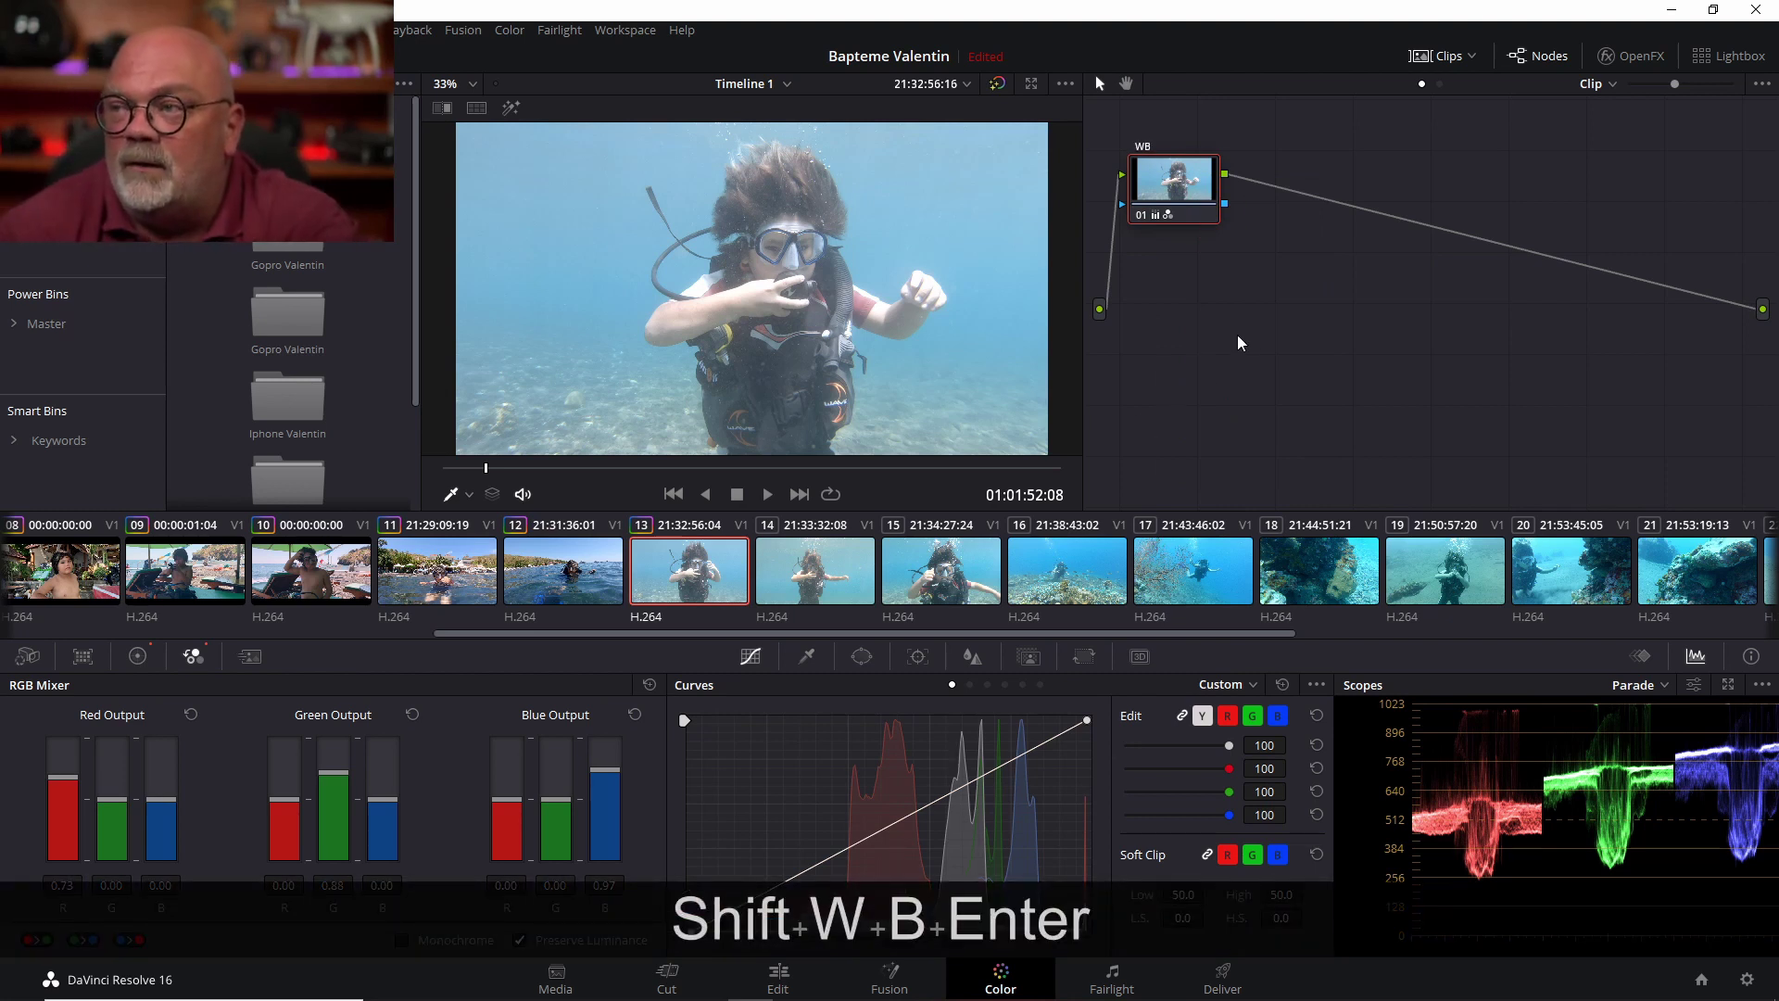
Add a serial node after WB on clip 13 and label it contrast
key(shift+s)
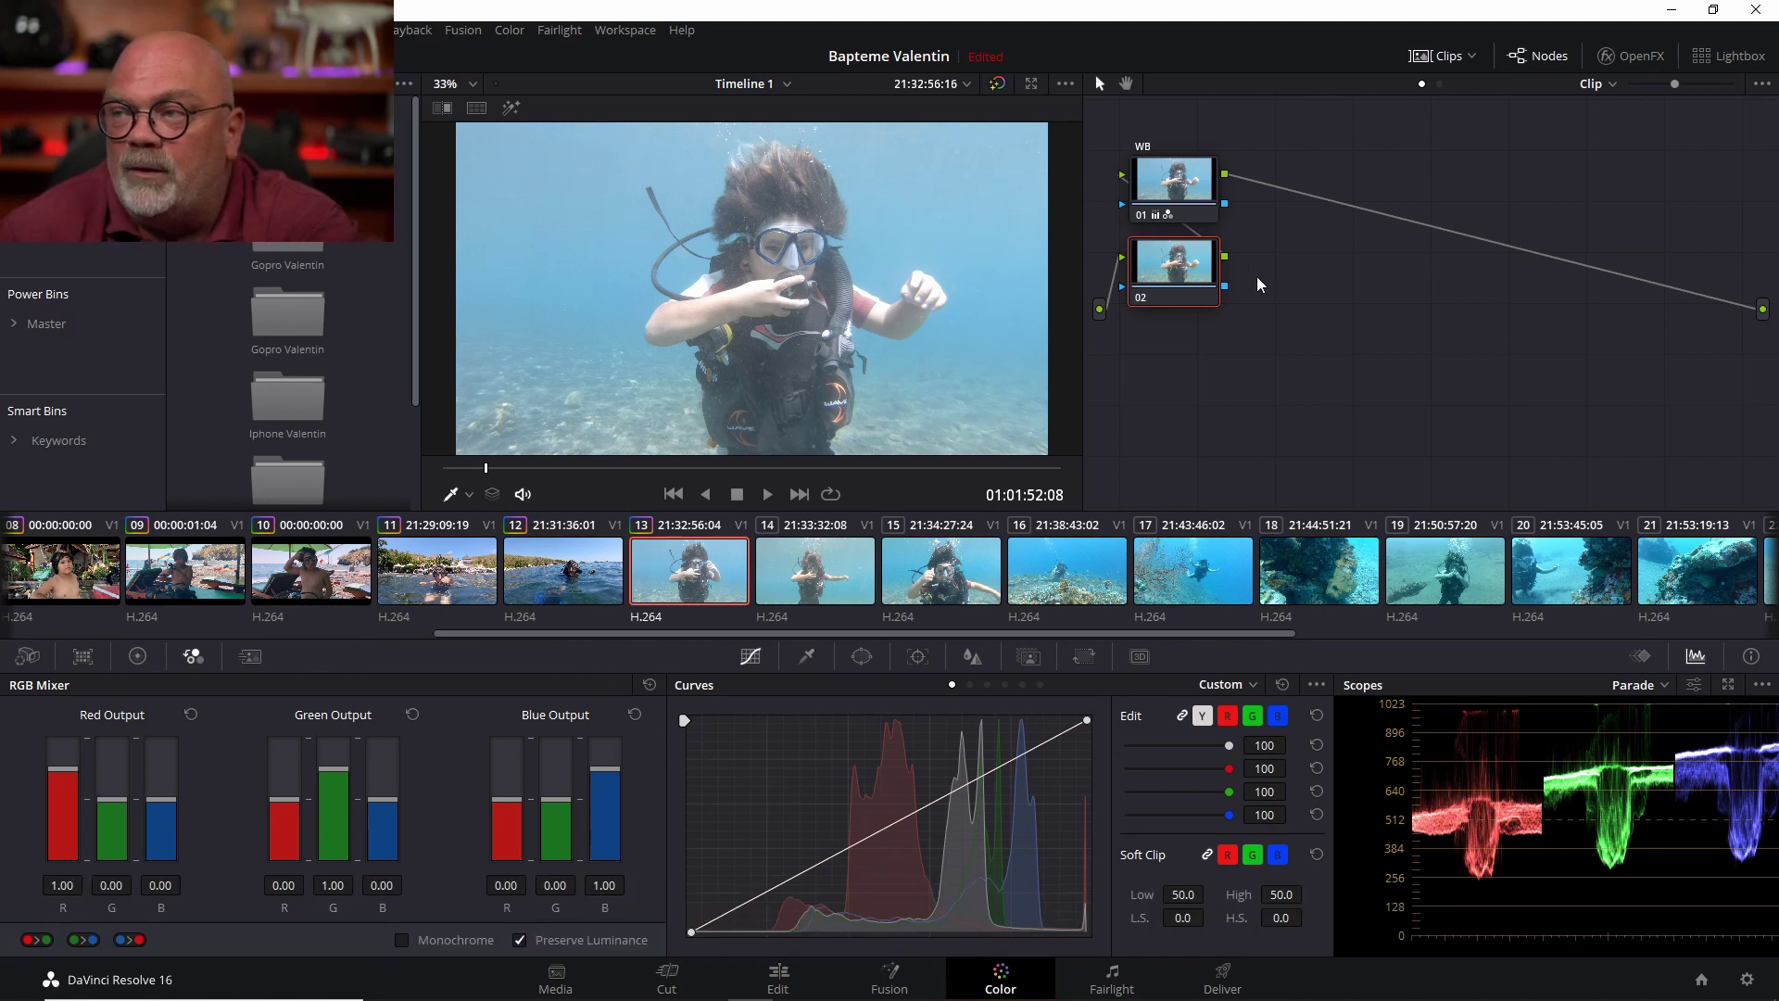
right_click(1141, 270)
key(Escape)
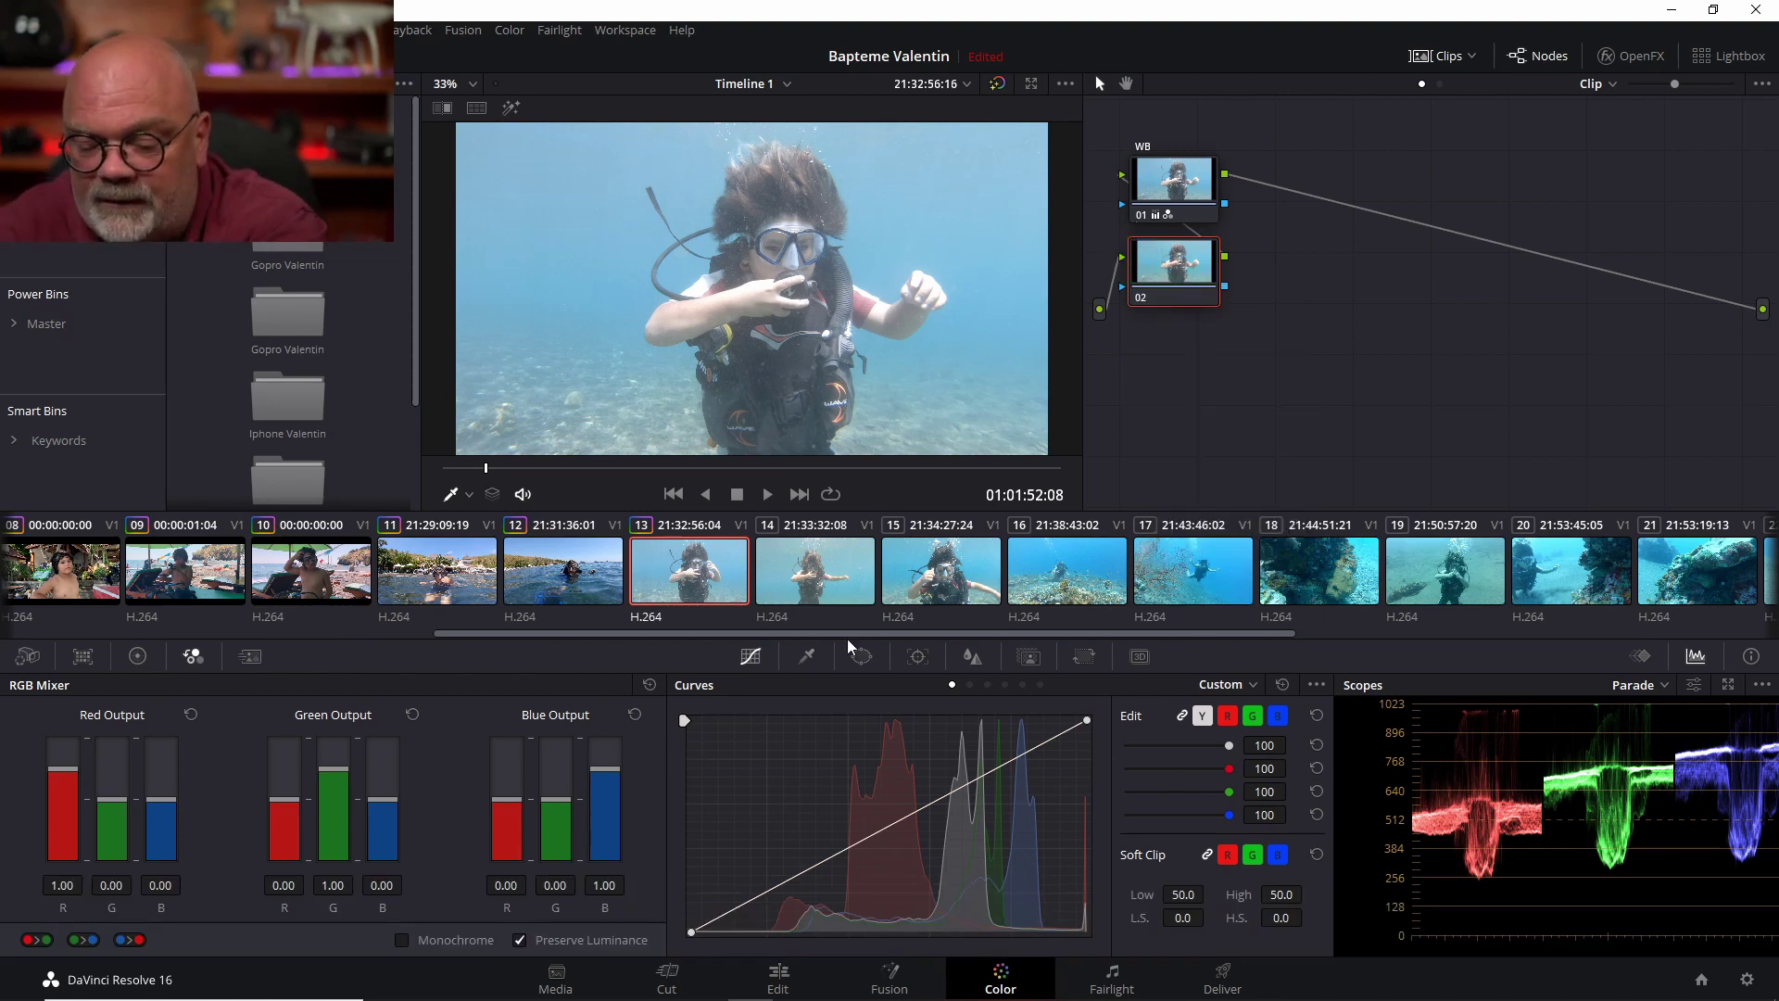
text(contrast)
key(Return)
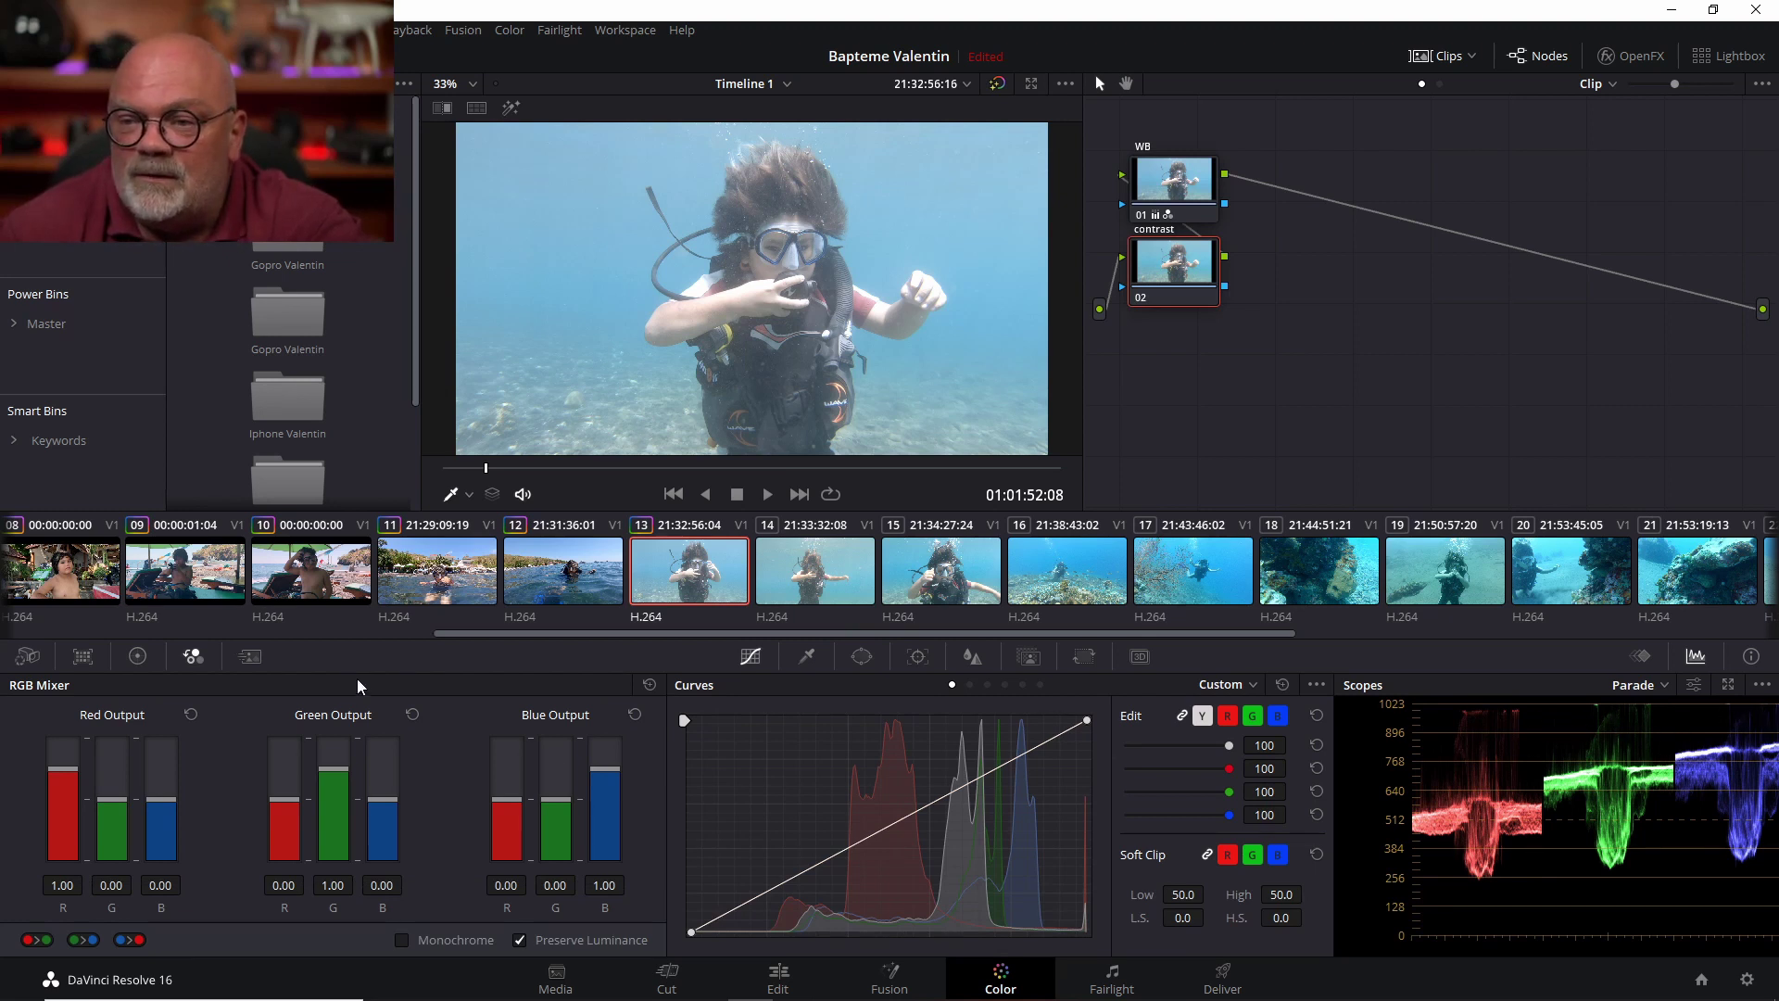
In clip 13's contrast node, set the master Offset to 5.75, Gain to 1.03 and Lift to -0.08
click(137, 656)
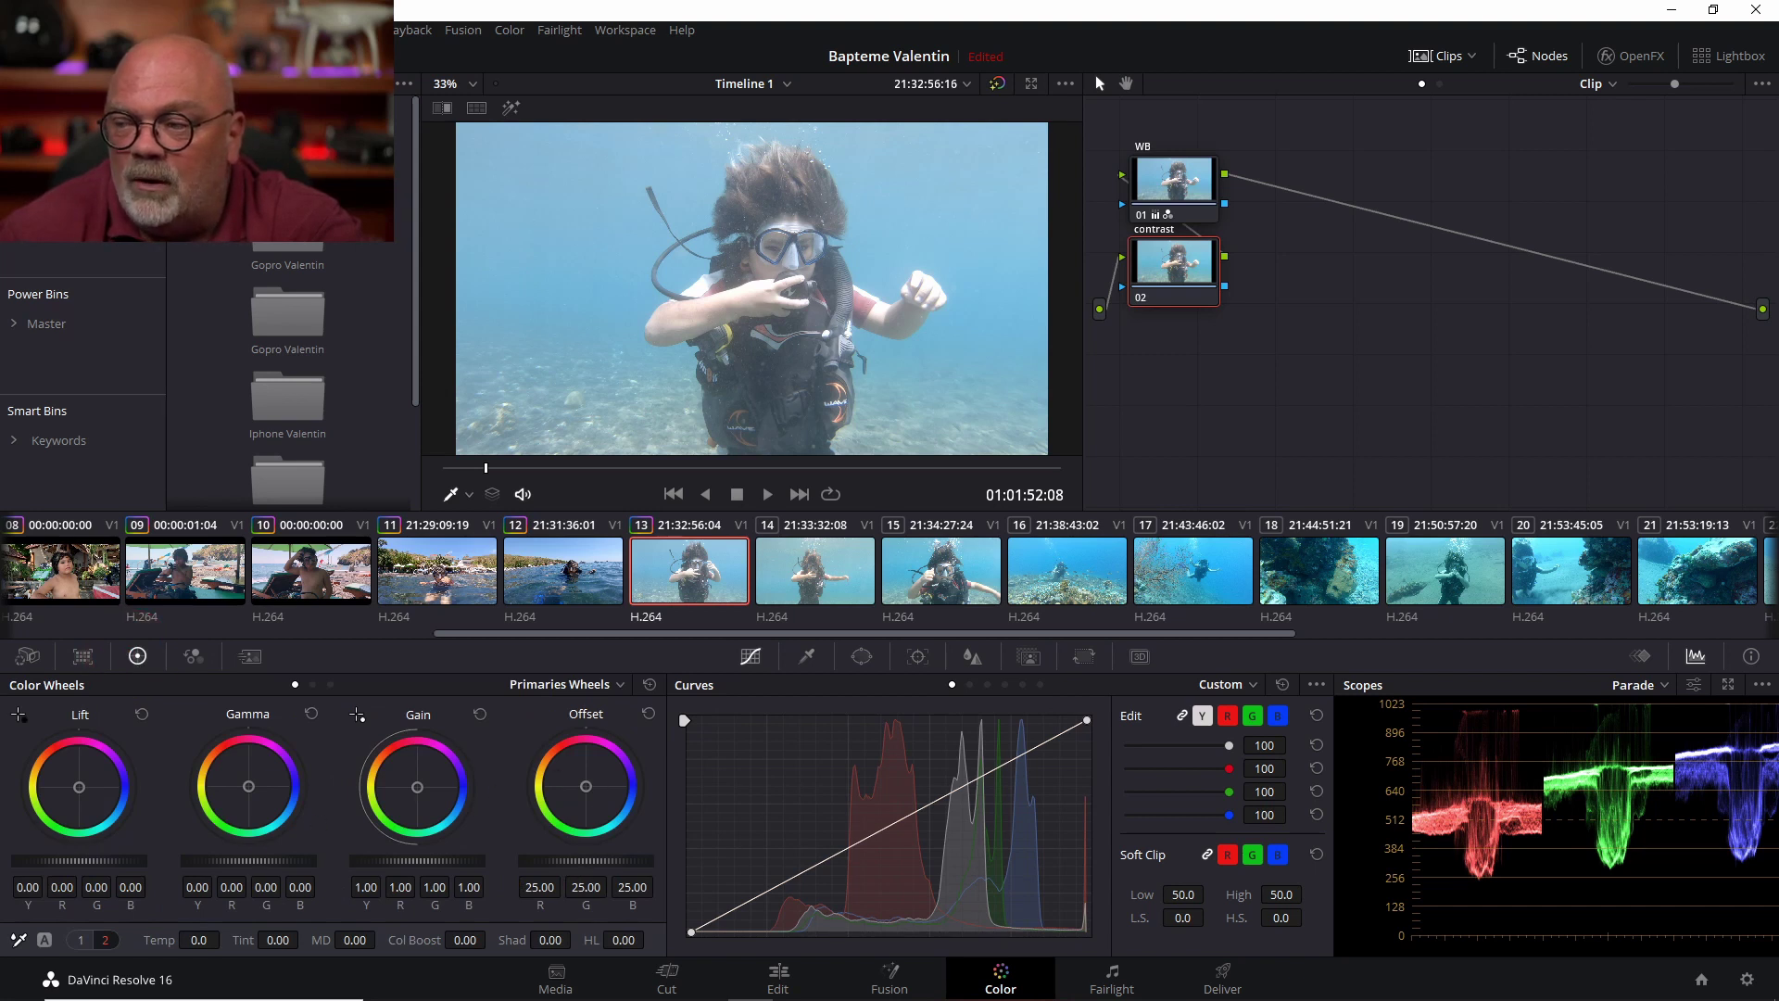
drag(612, 861, 511, 861)
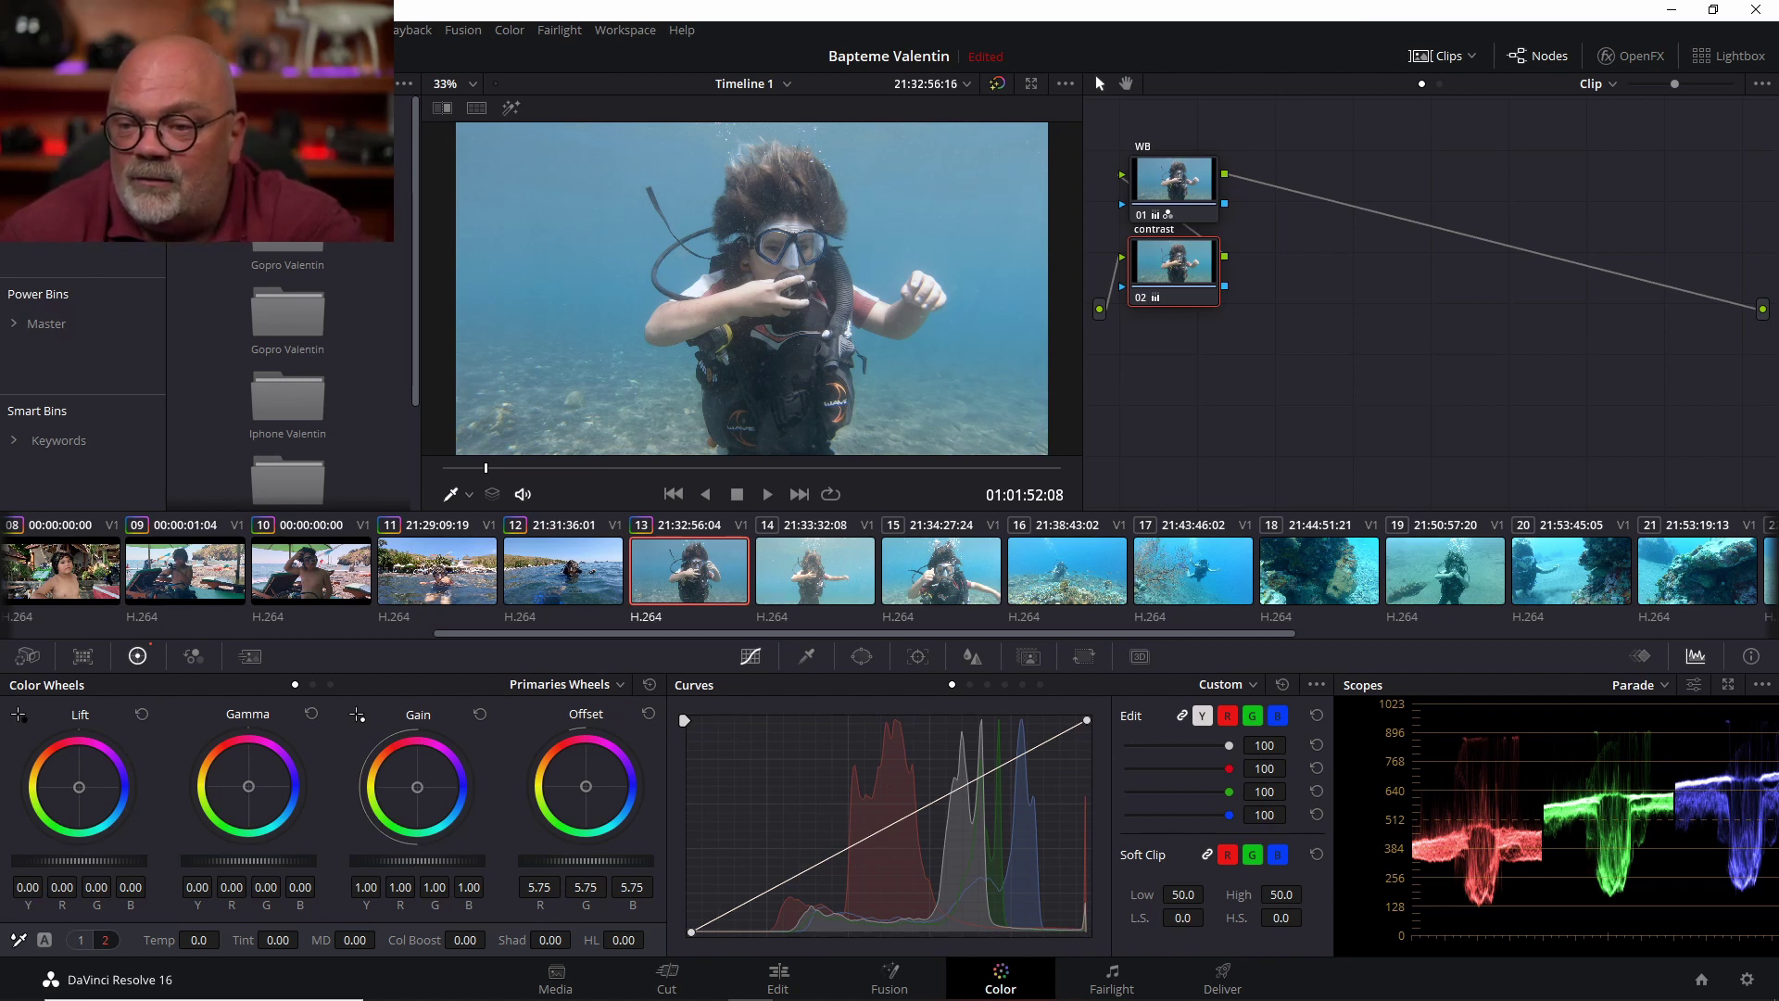
drag(417, 861, 424, 860)
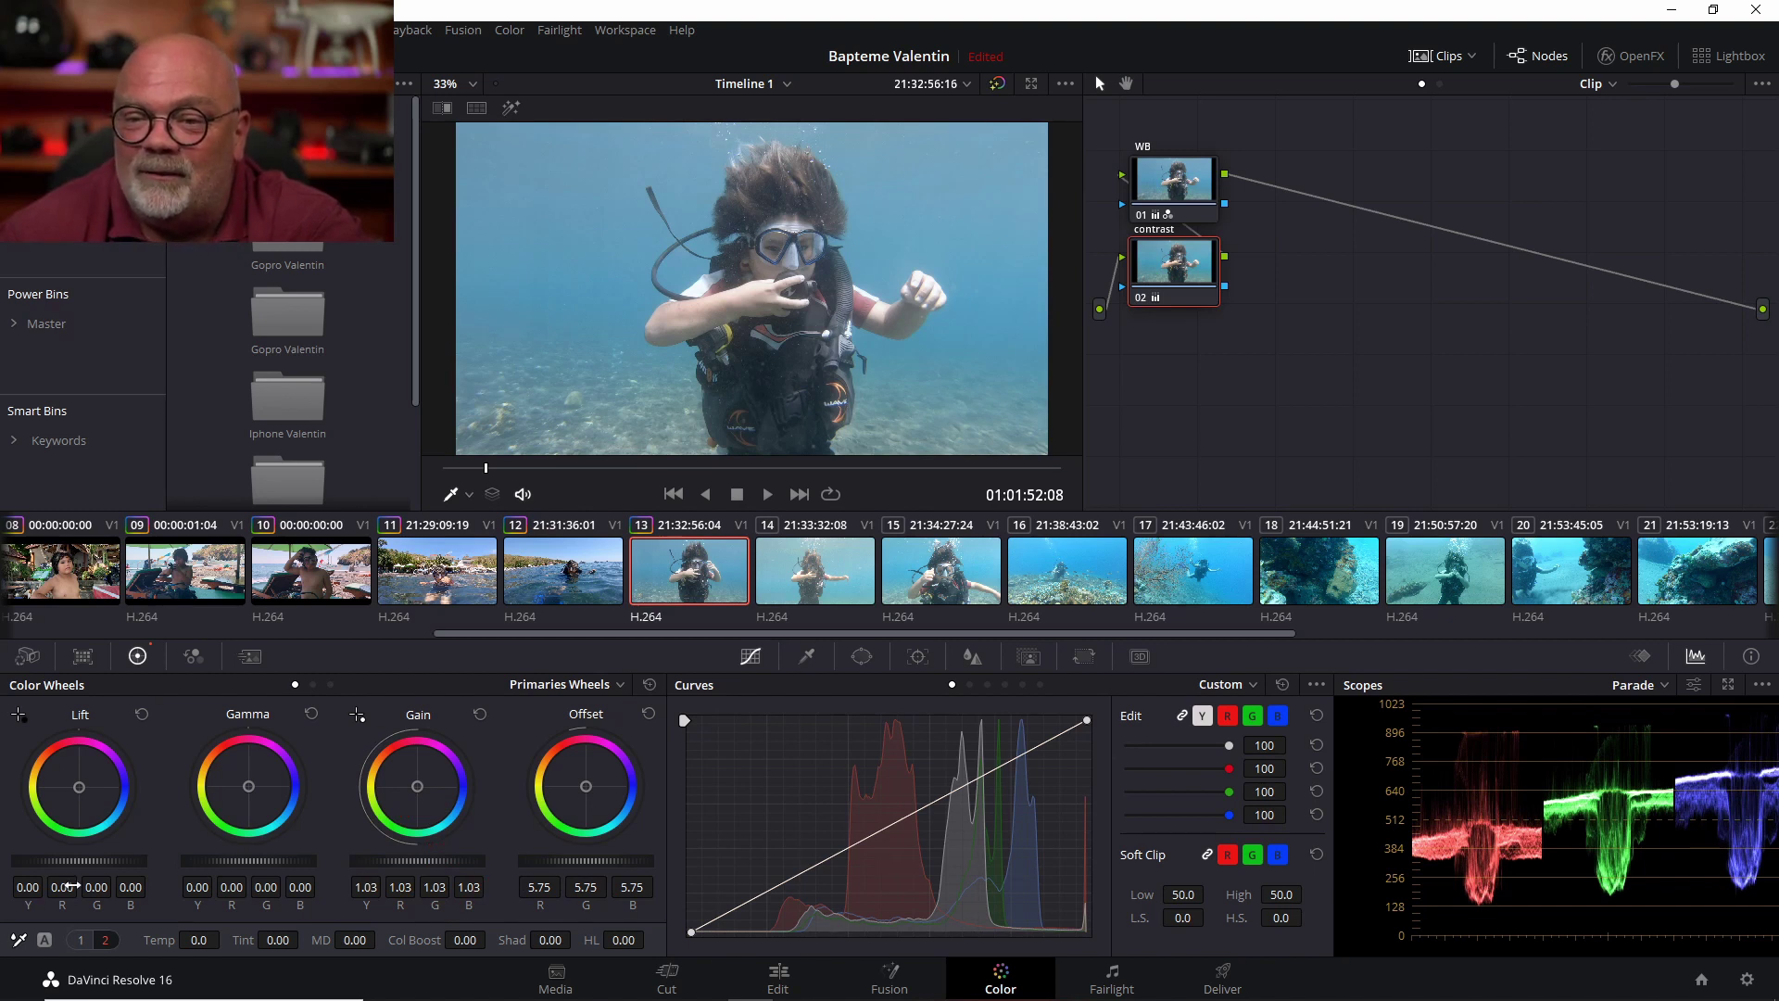
drag(72, 861, 54, 861)
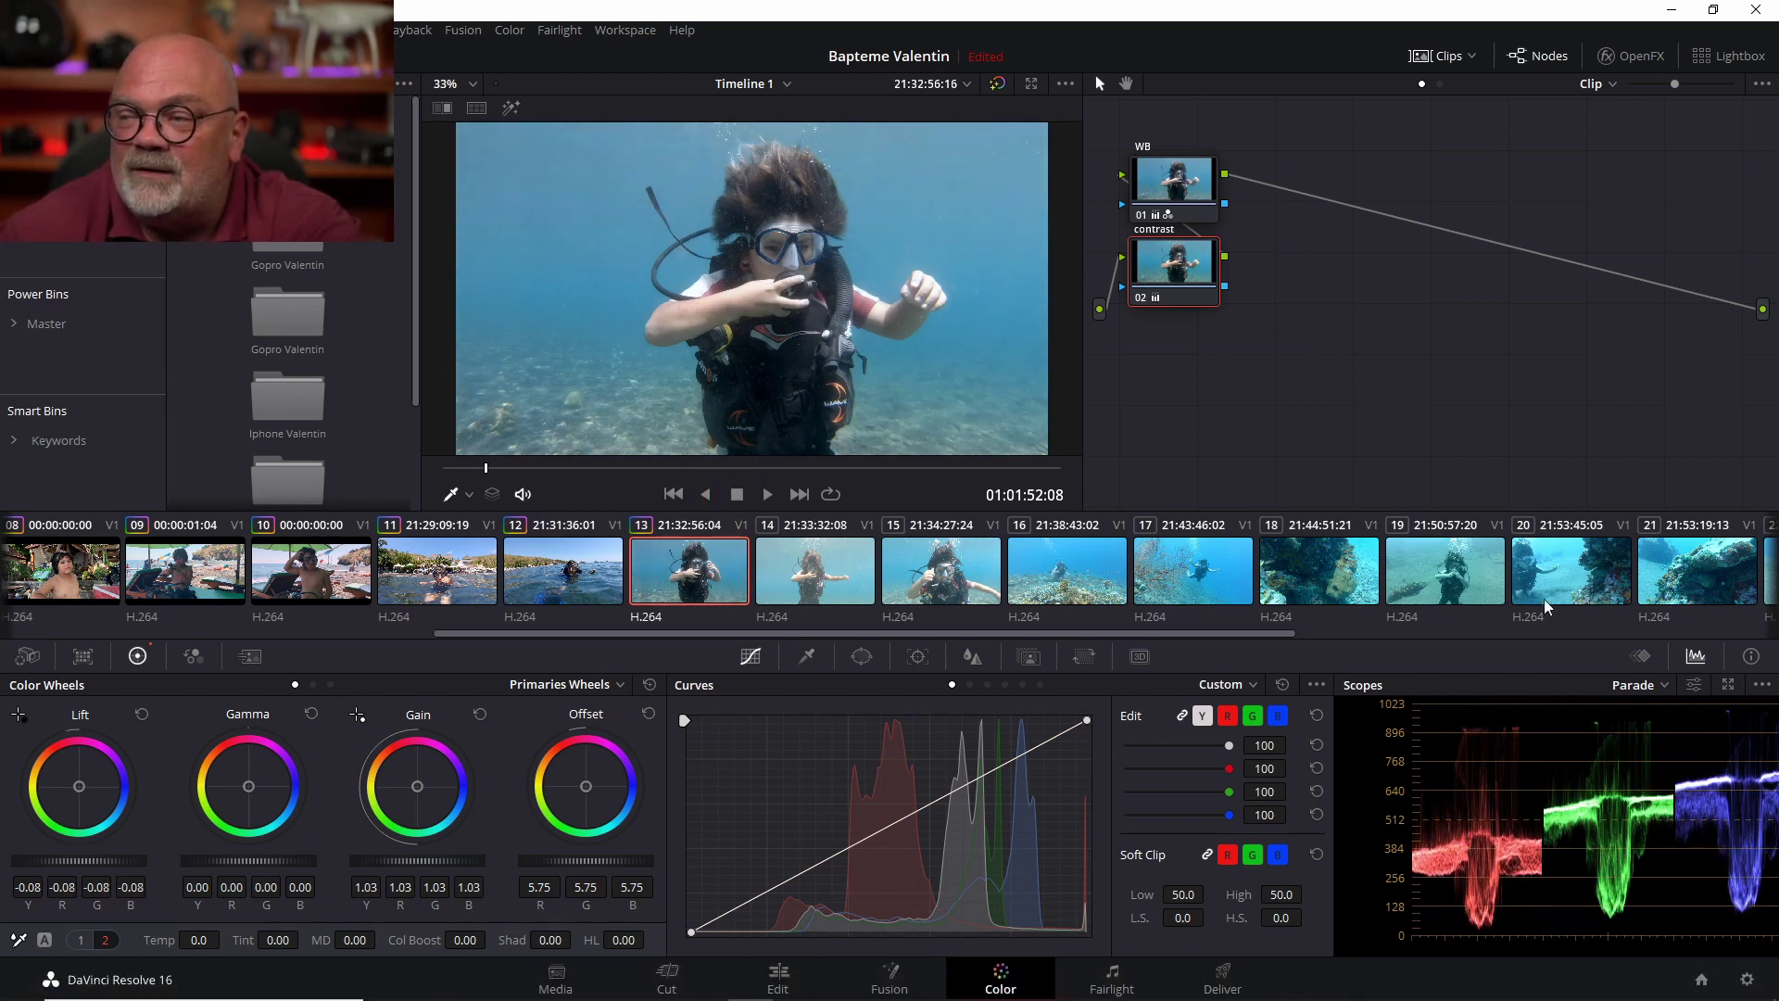
Compare clip 13 with and without its contrast node, and raise that node's master Gamma to 0.04
key(ctrl+d)
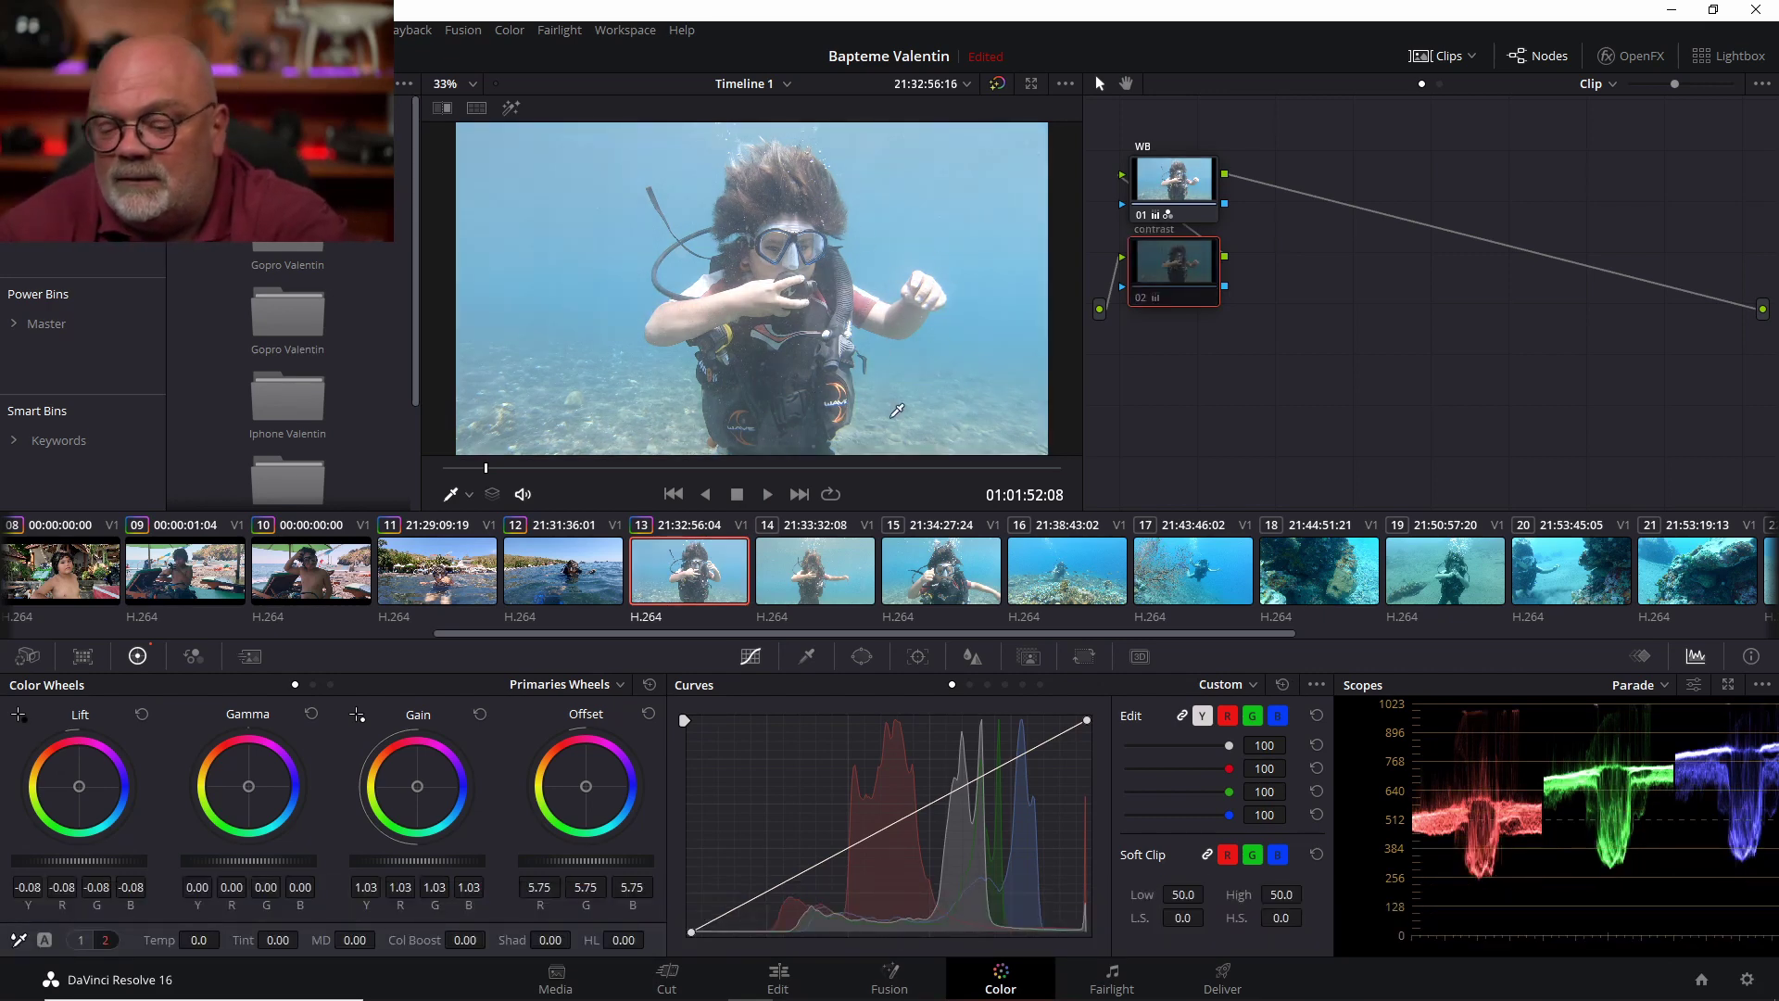
key(ctrl)
key(ctrl+d)
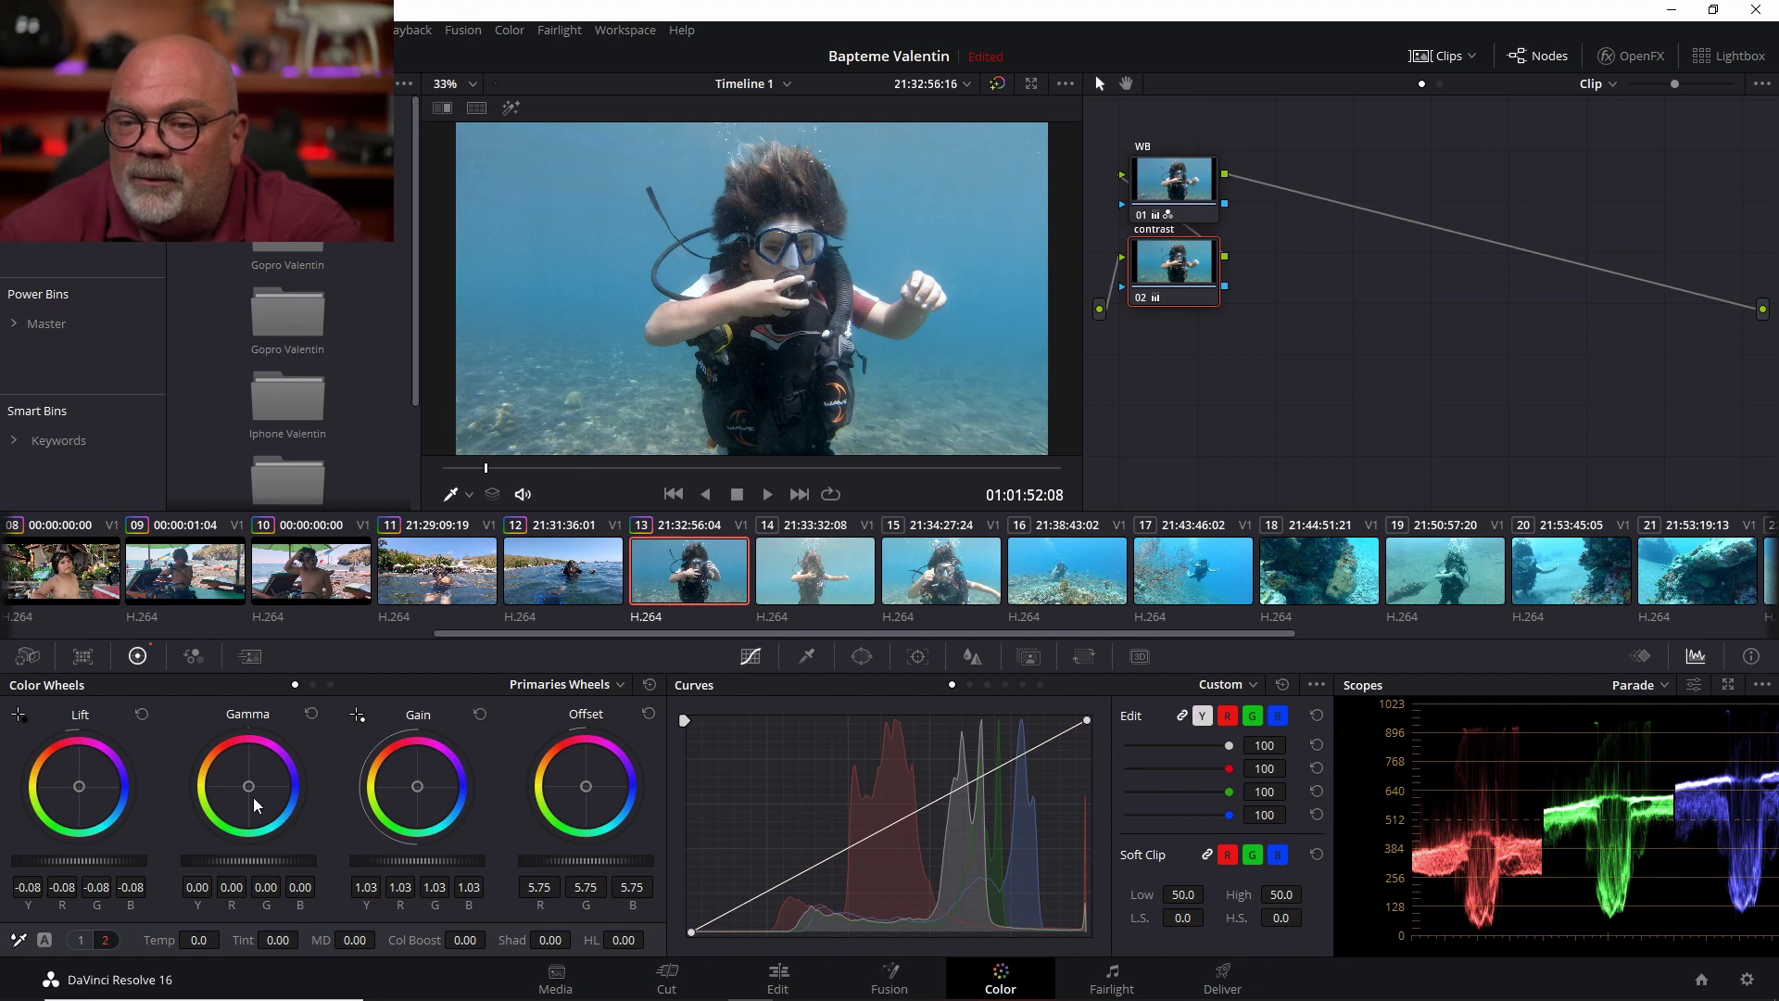
drag(241, 858, 263, 858)
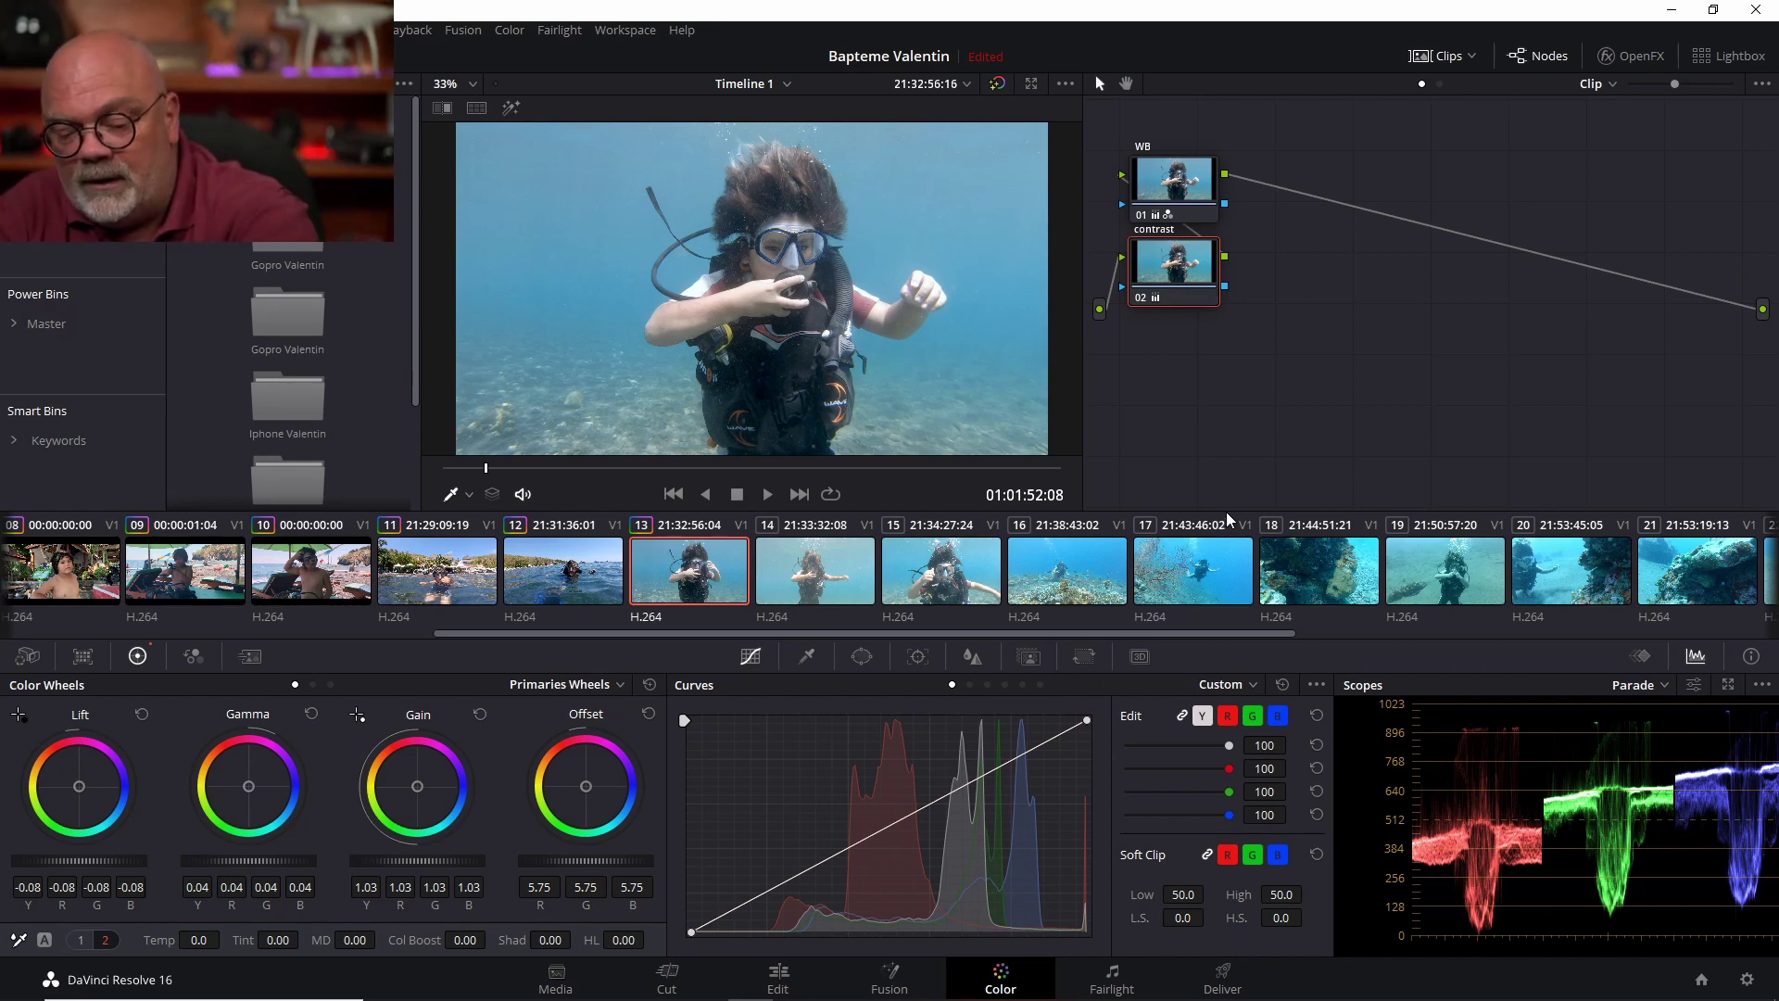
Add a third serial node to clip 13 with Color Boost 13.50, Temp 170, Tint 20.50 and Saturation 54
key(shift+s)
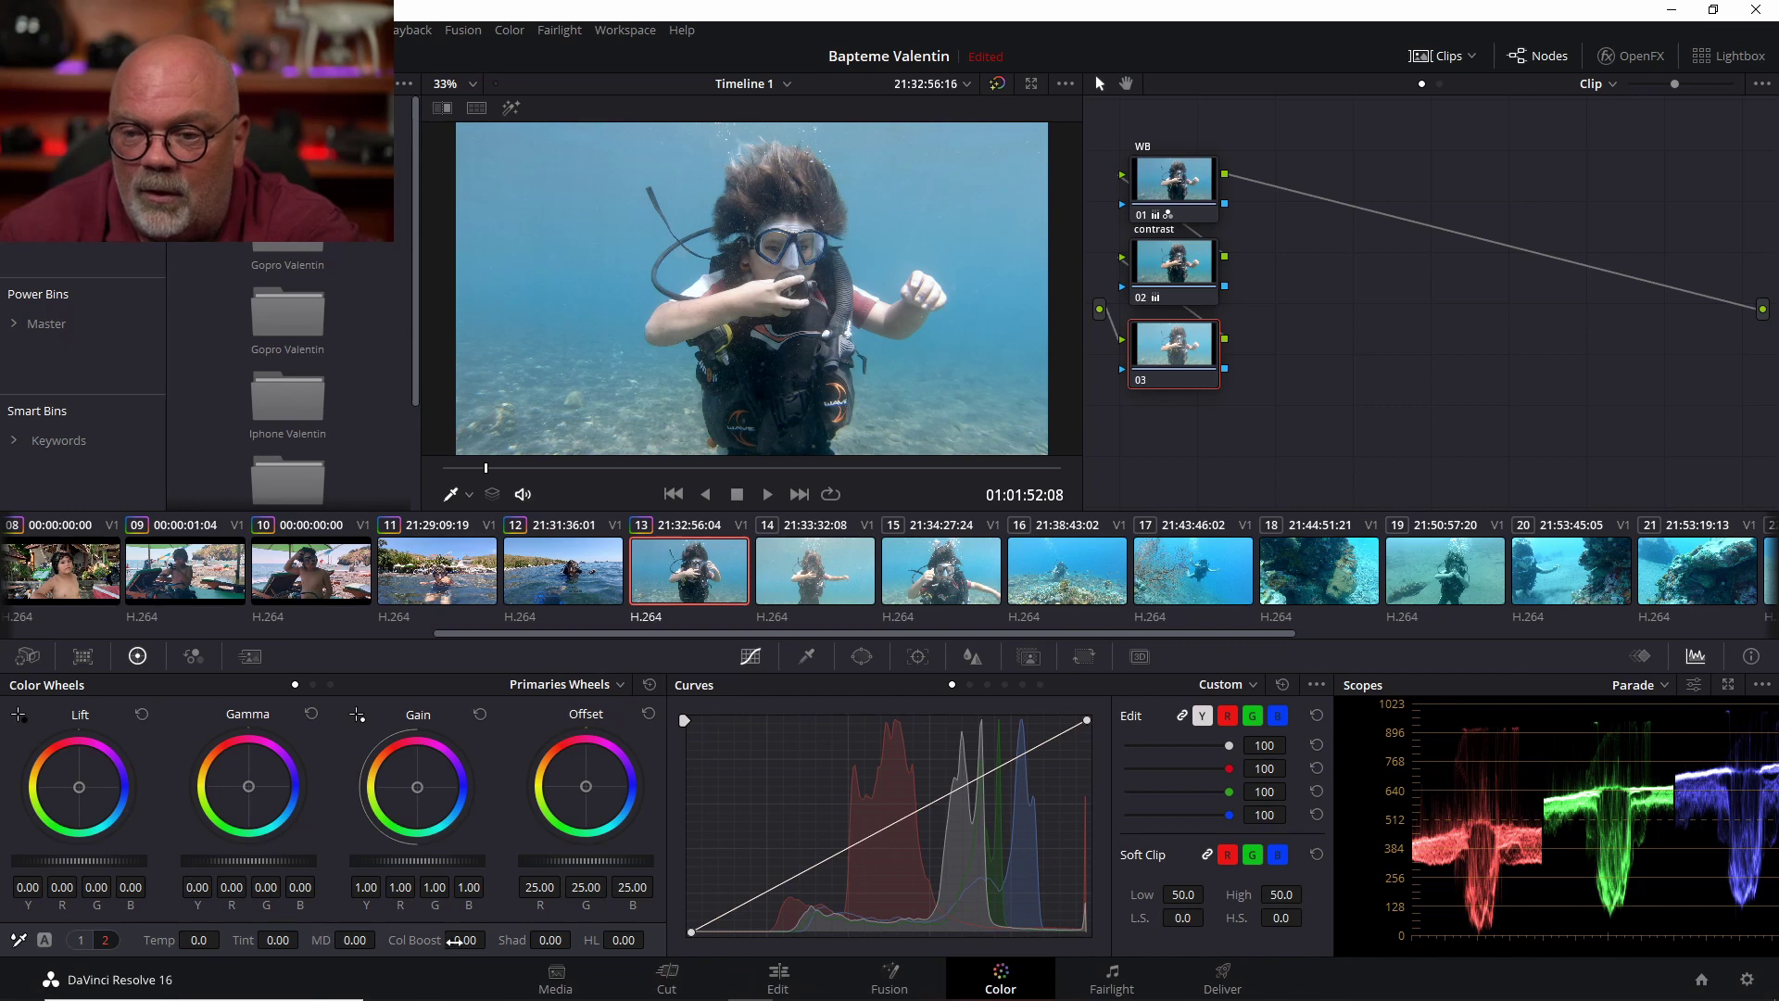
mouse_move(455, 941)
mouse_down()
mouse_move(492, 941)
mouse_move(459, 941)
mouse_up()
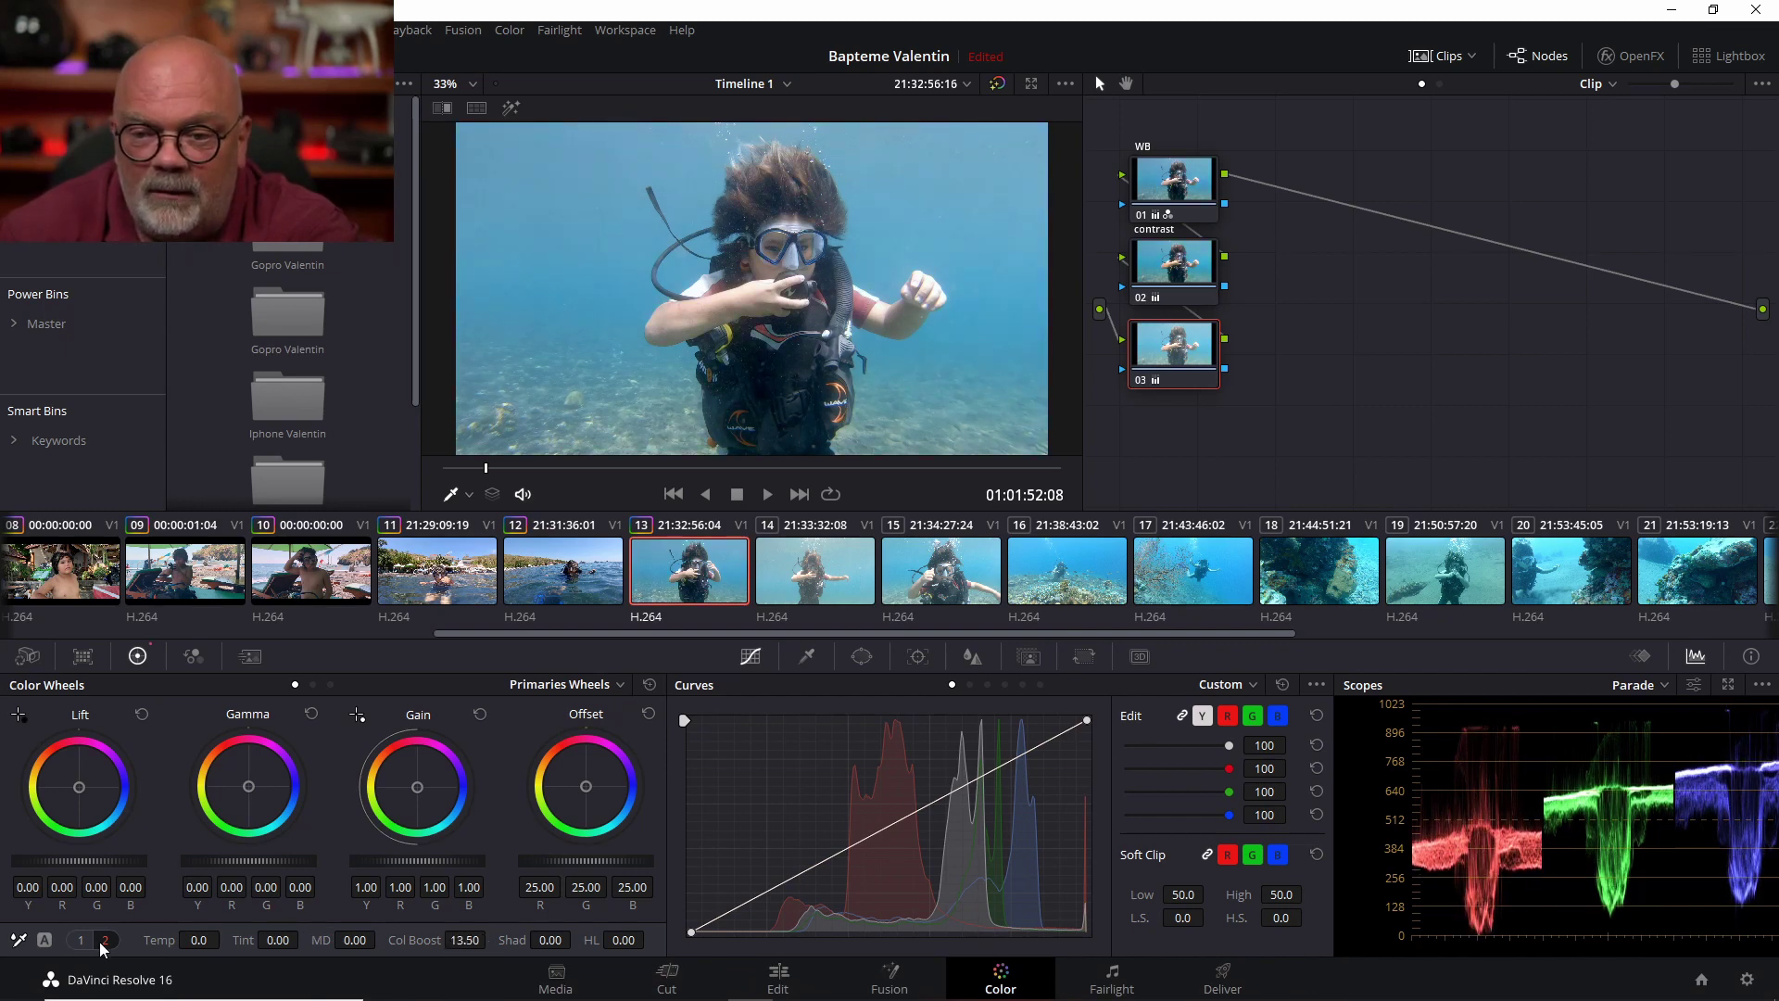
drag(226, 940, 302, 940)
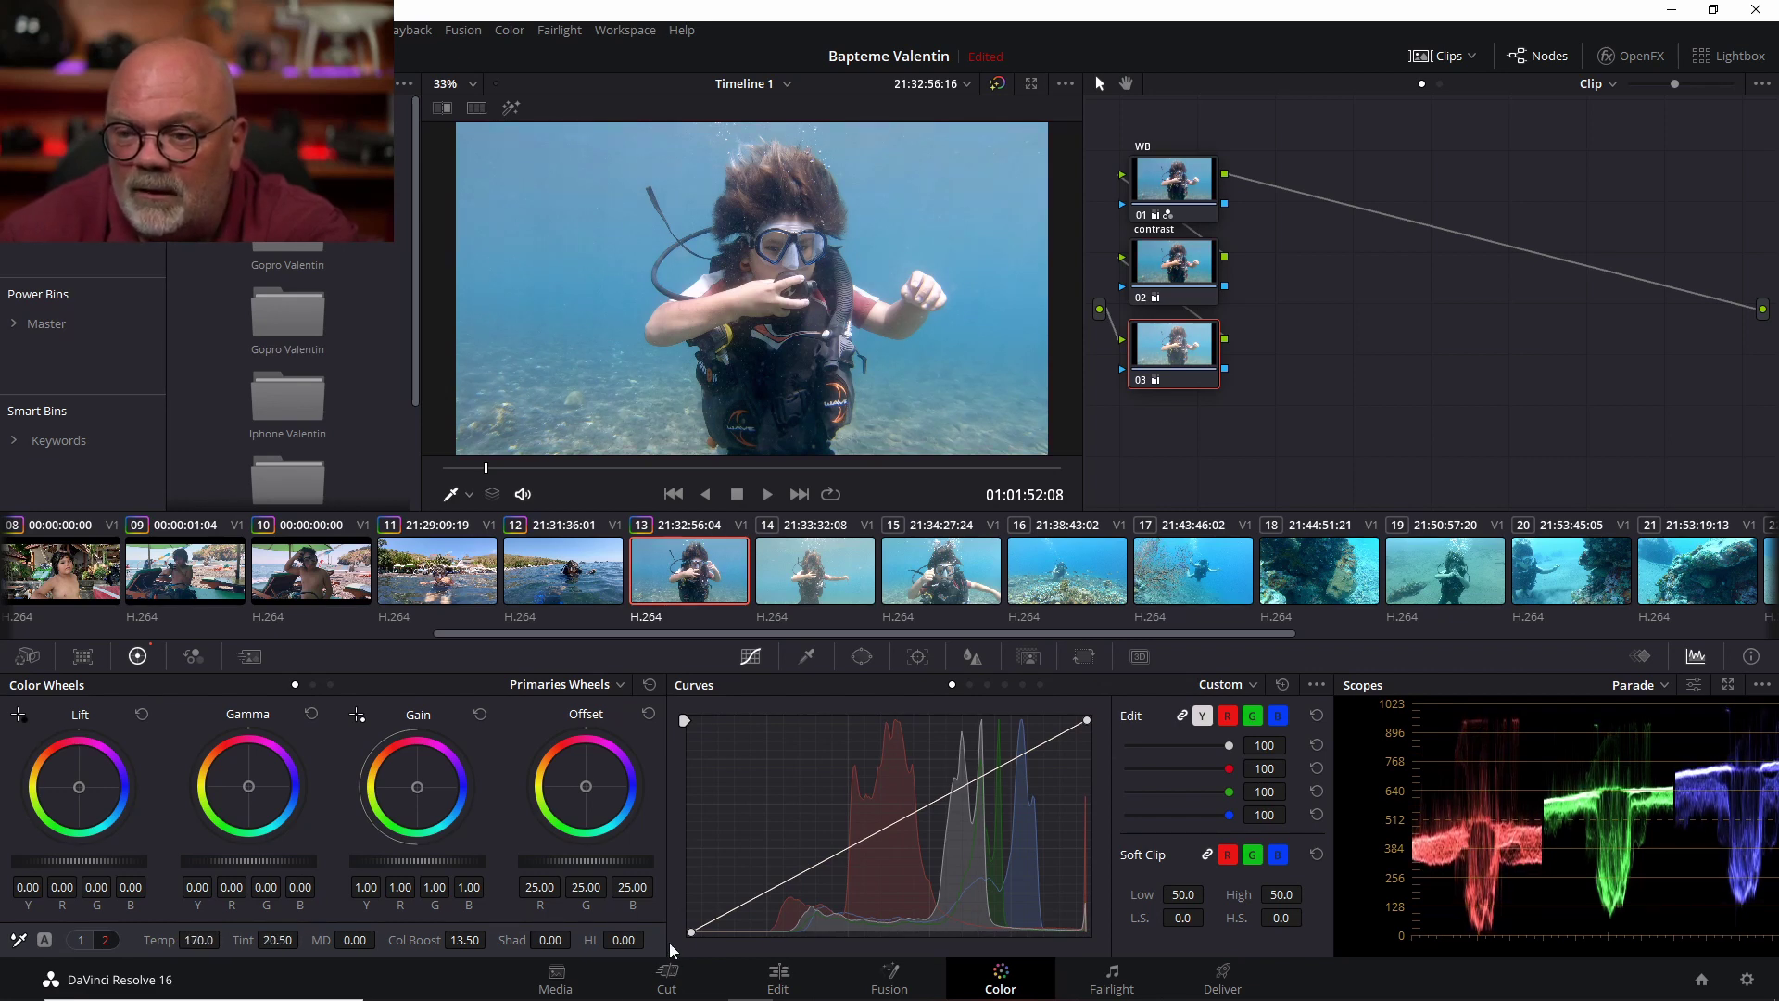
click(79, 941)
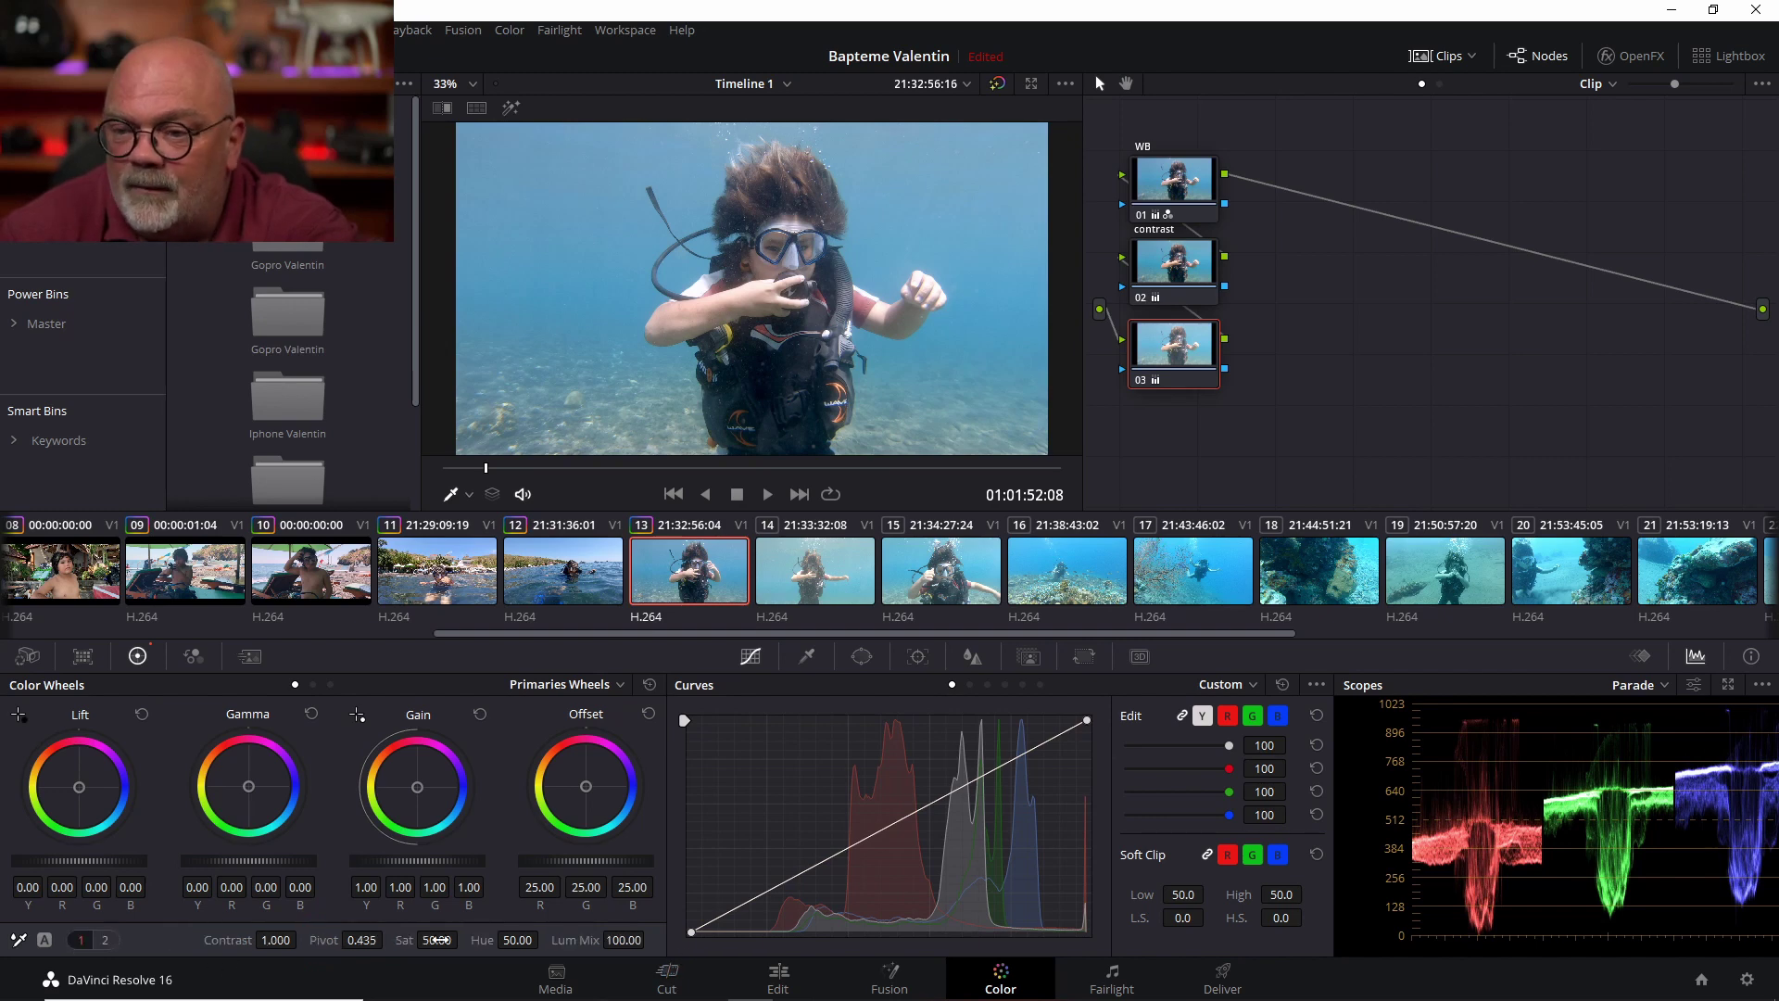
drag(437, 940, 432, 940)
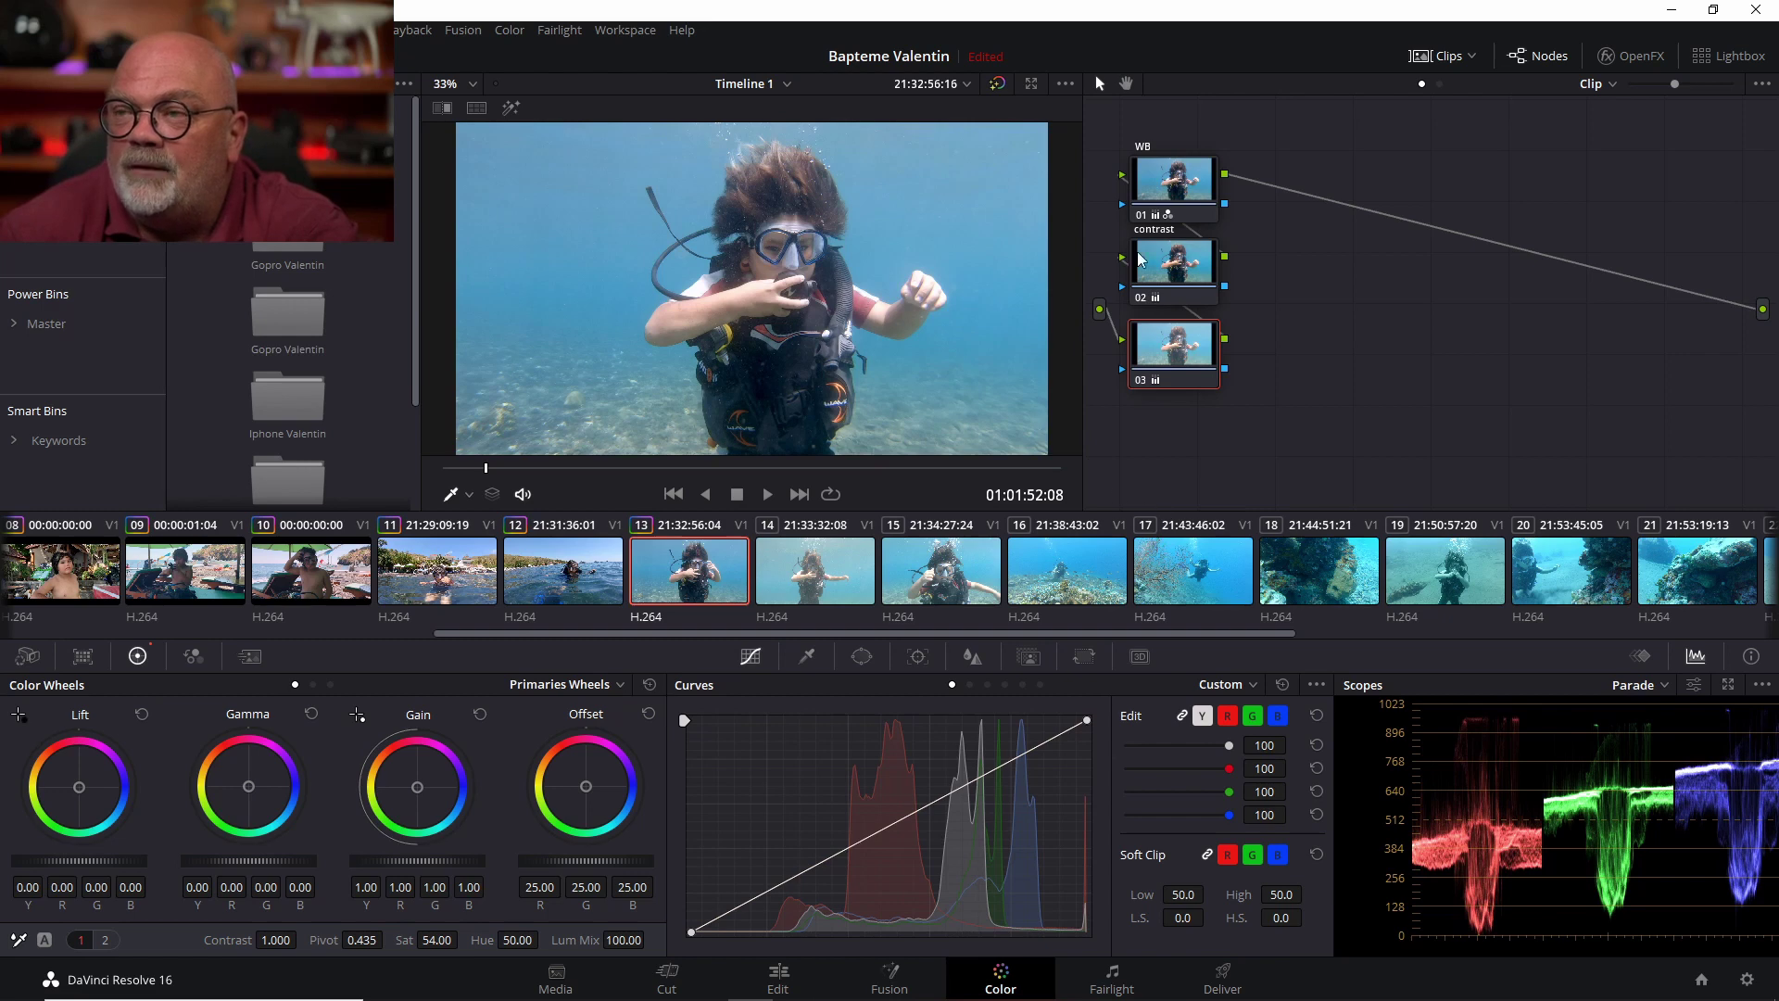
Compare clip 14 with clip 13, copy clip 13's three-node grade onto clip 14, and display clip 14
click(824, 576)
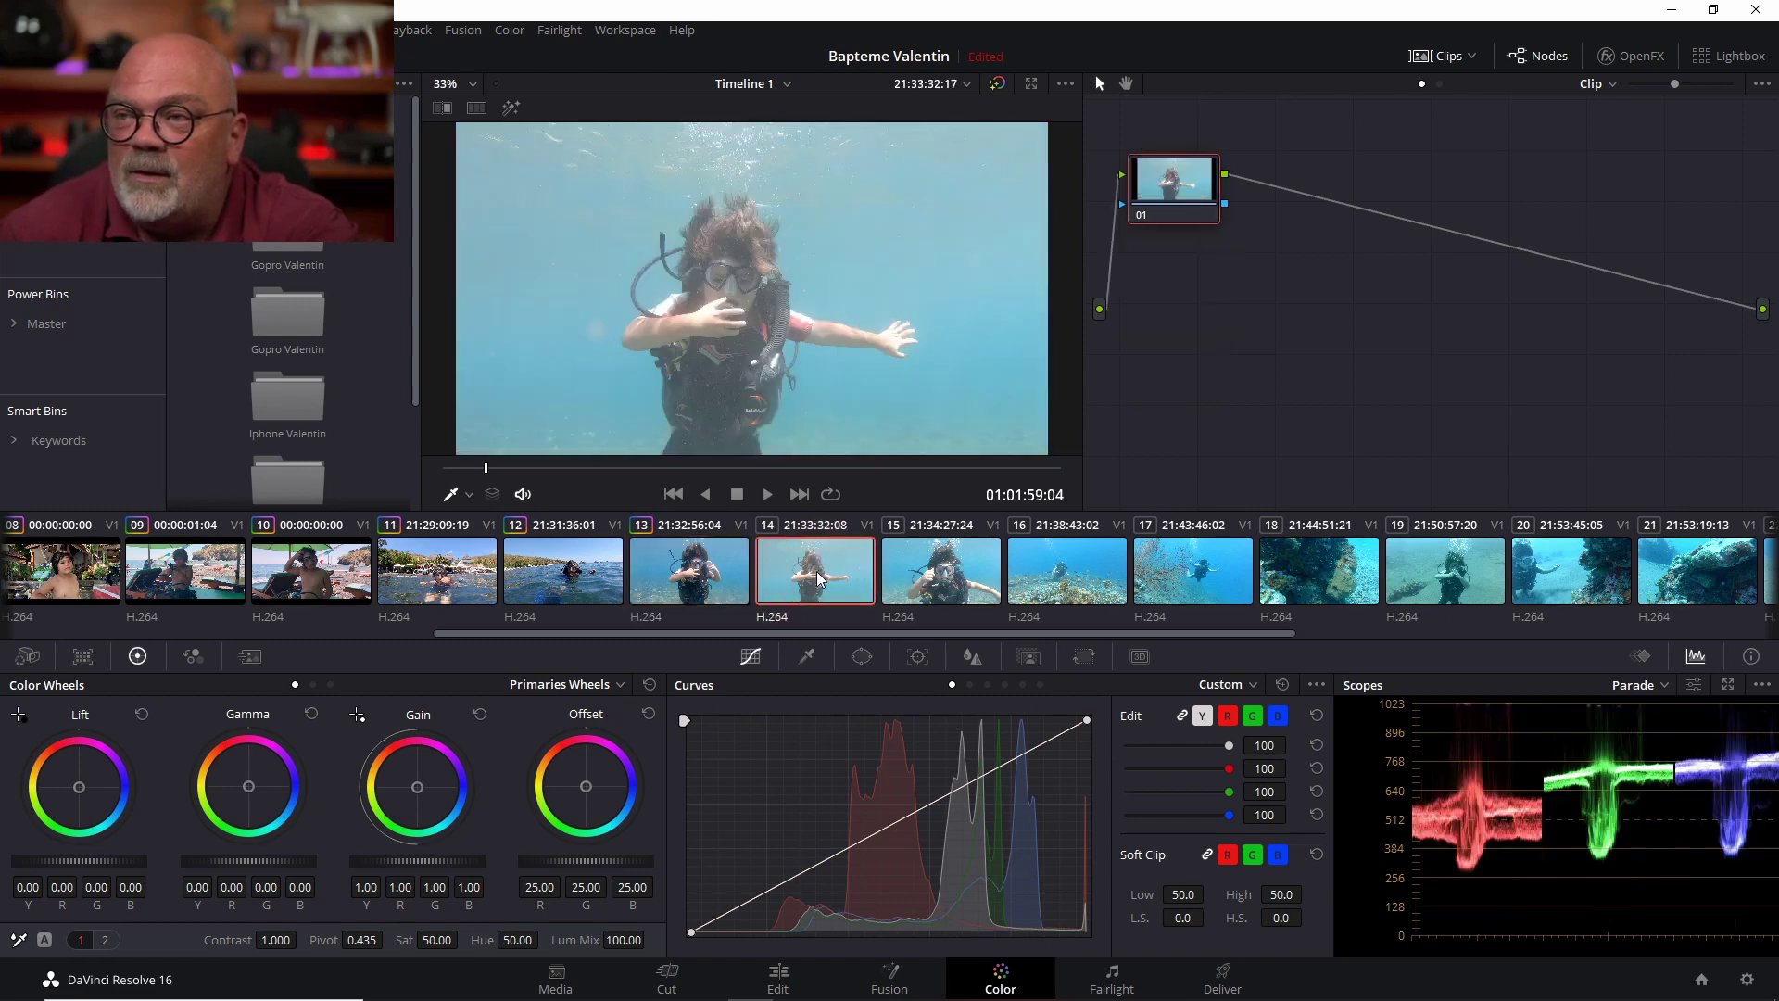
click(695, 575)
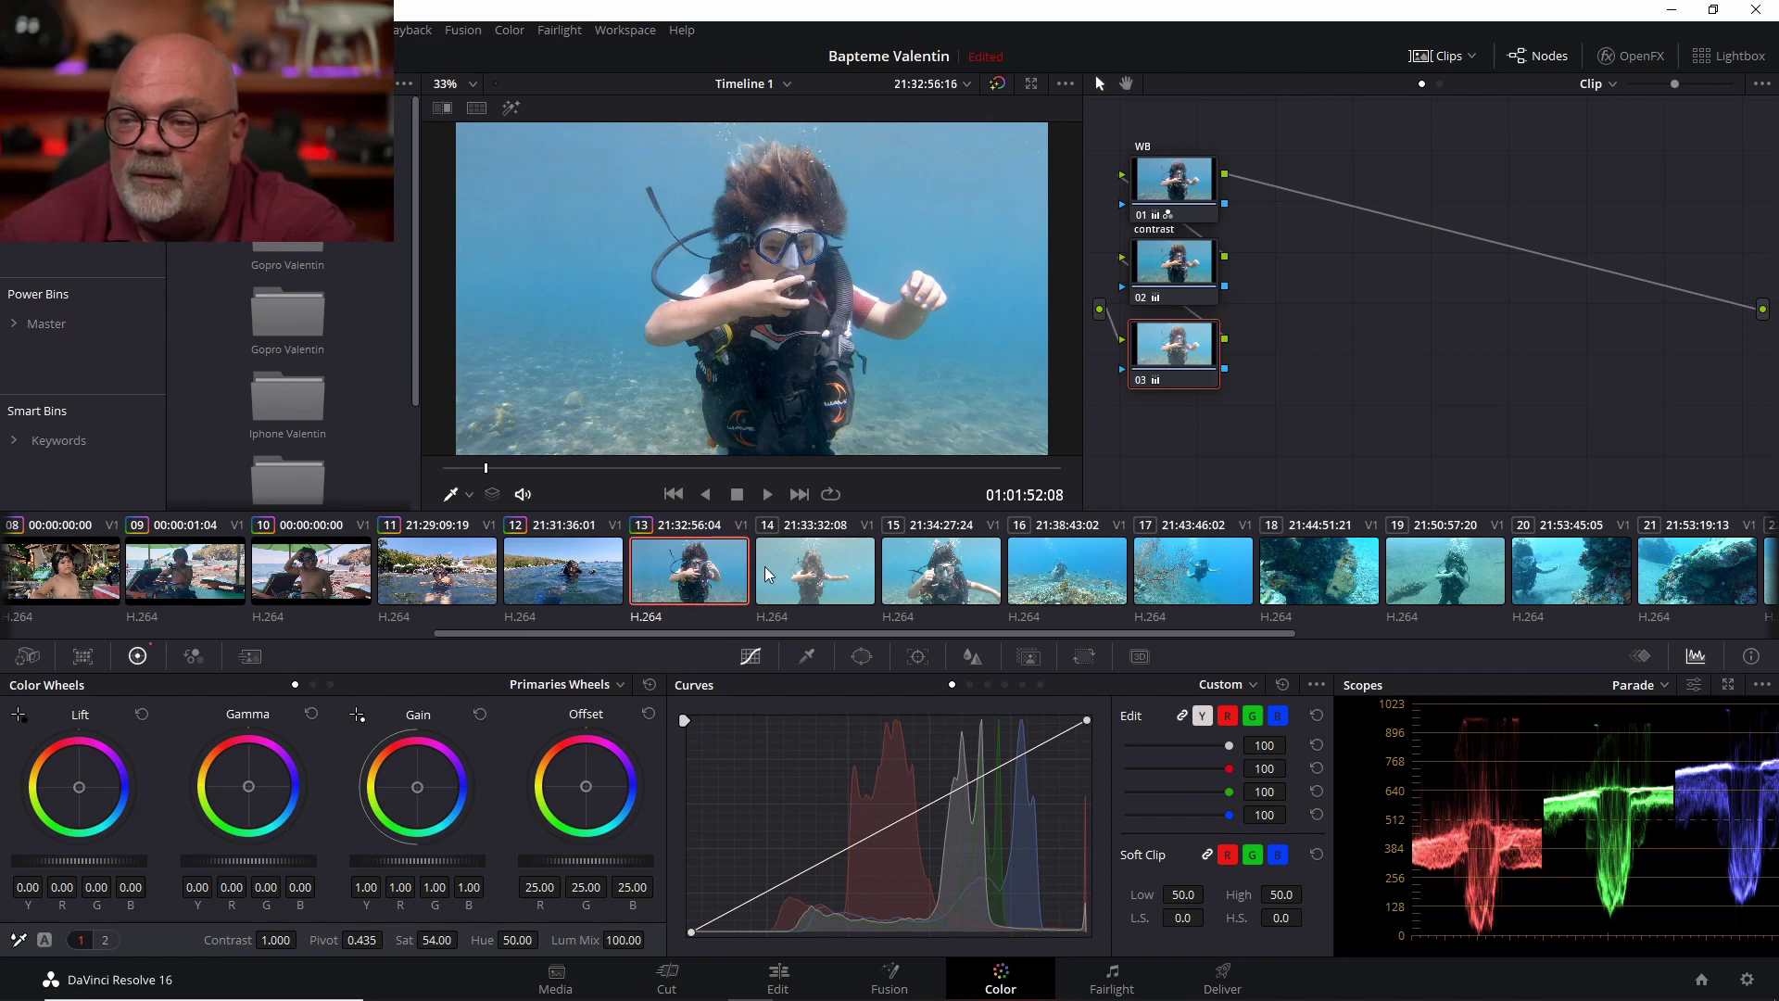
ctrl+click(823, 573)
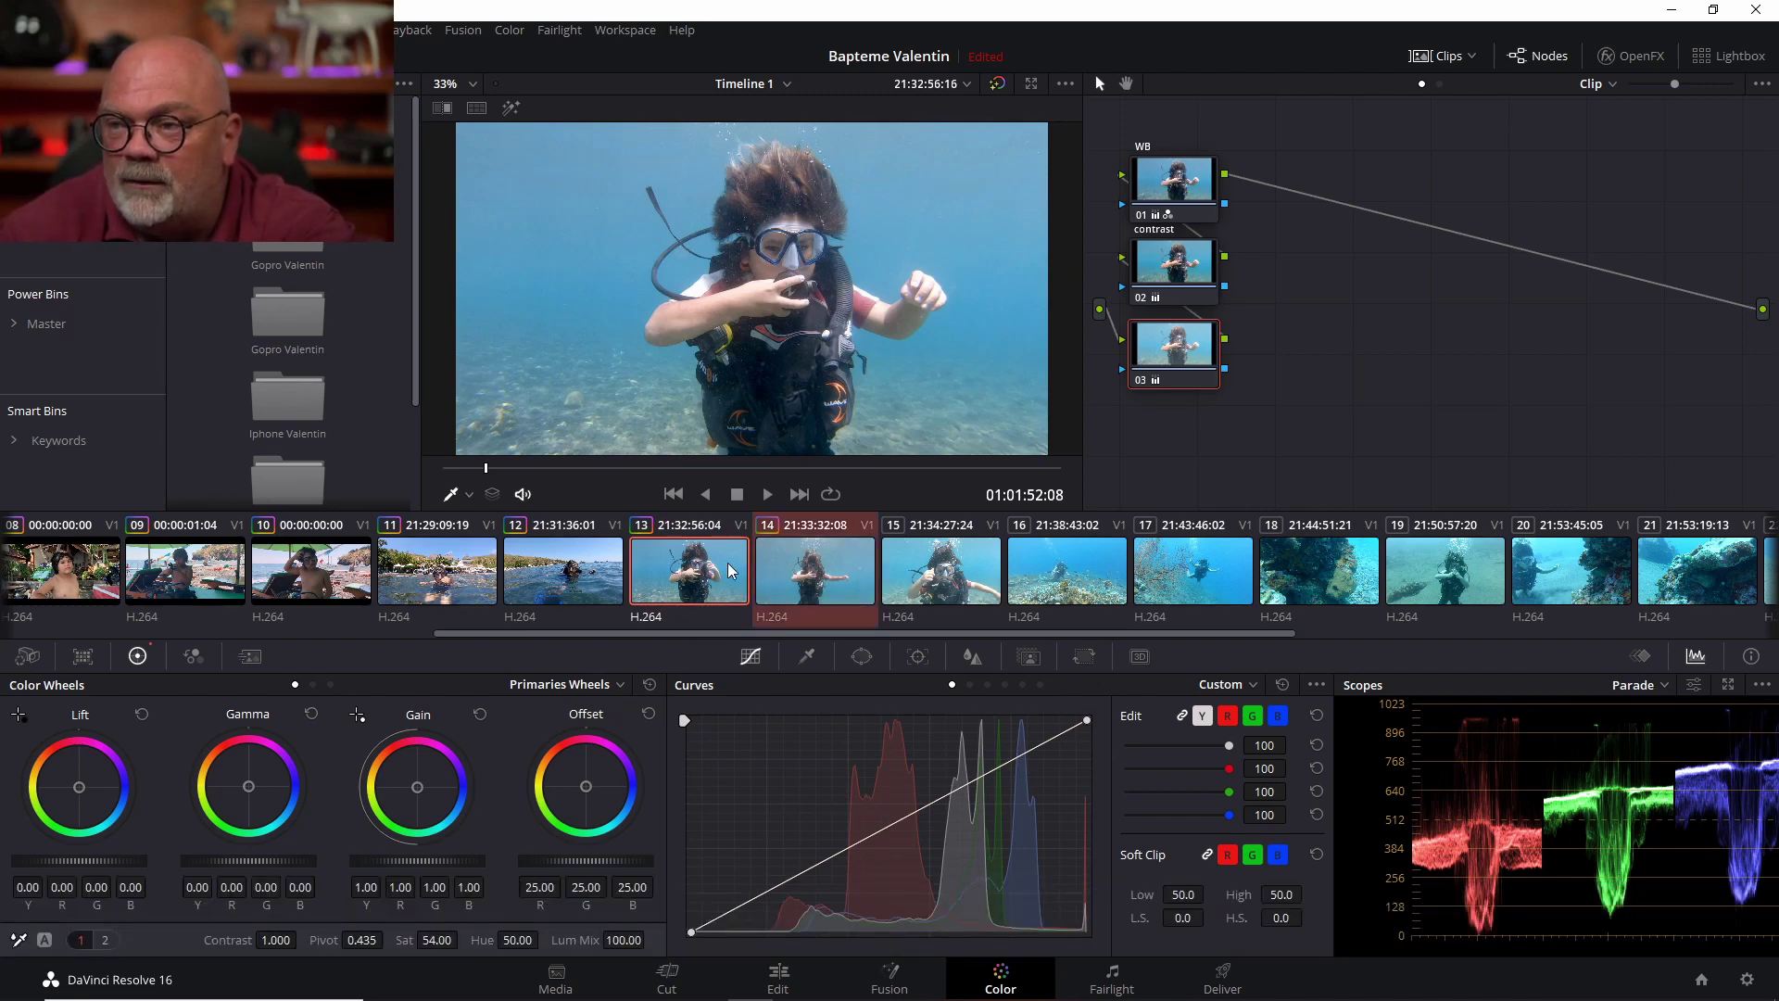
click(802, 571)
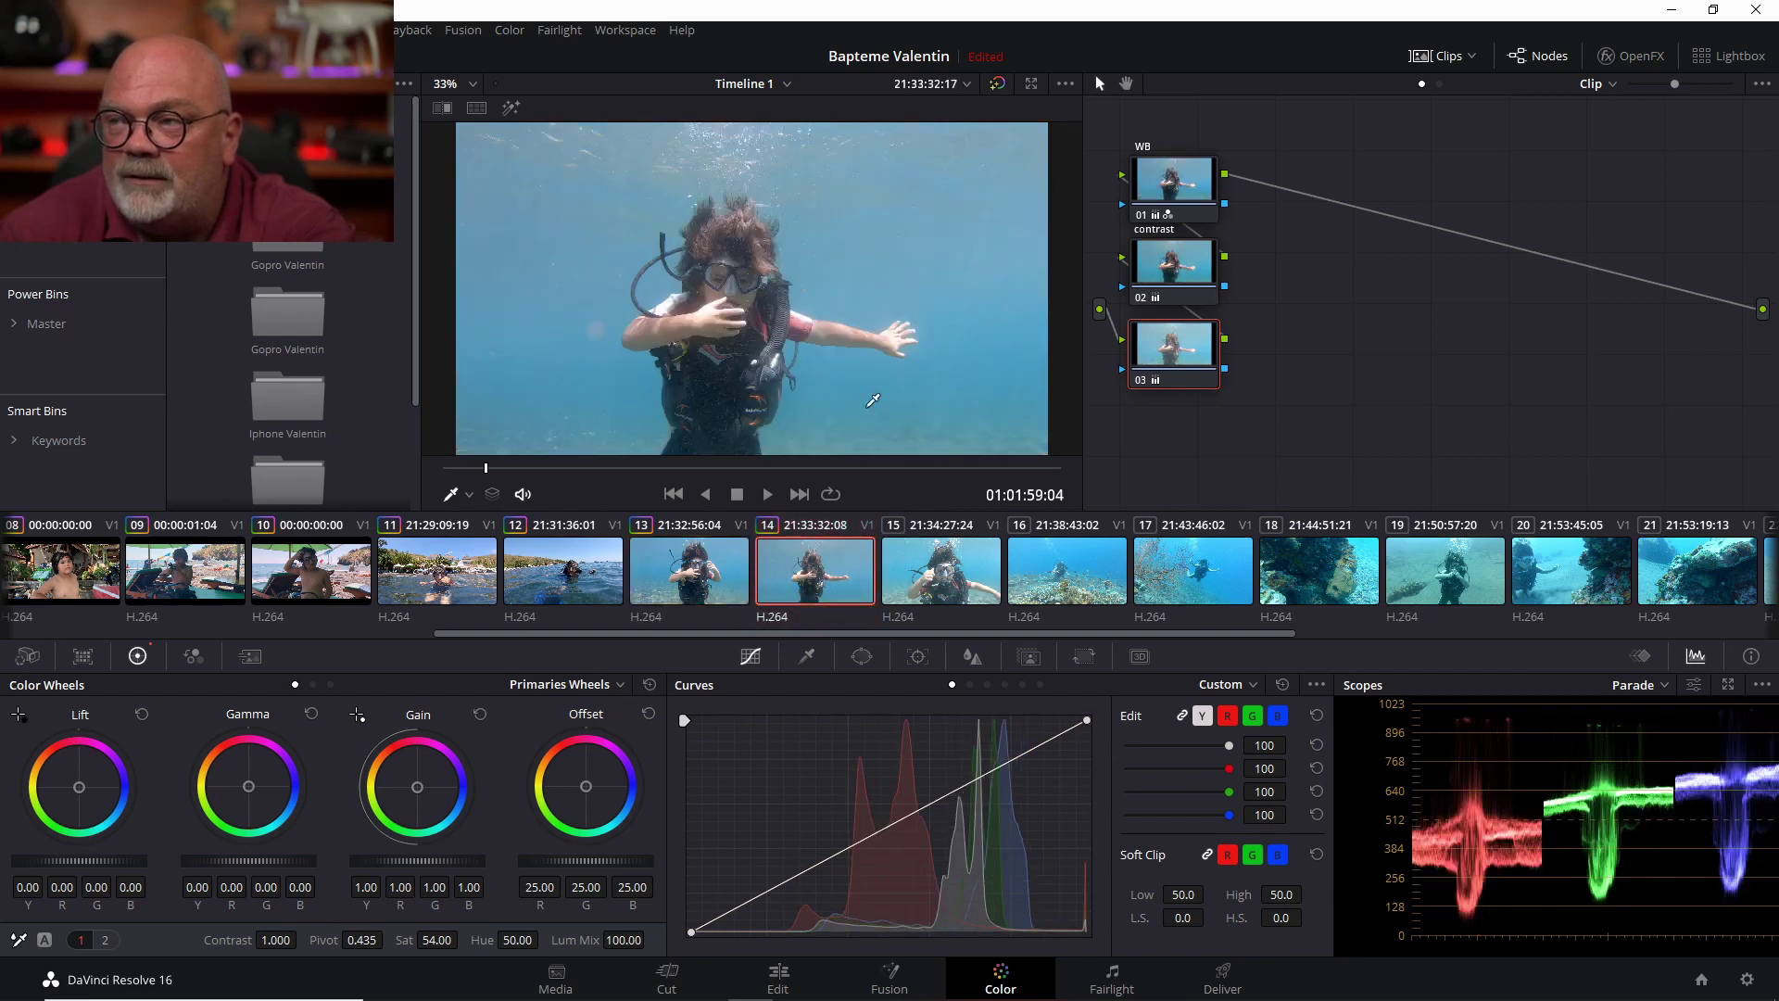
Check clip 14 at other frames and lower its contrast node's master Lift to -0.11
click(714, 468)
drag(729, 468, 970, 446)
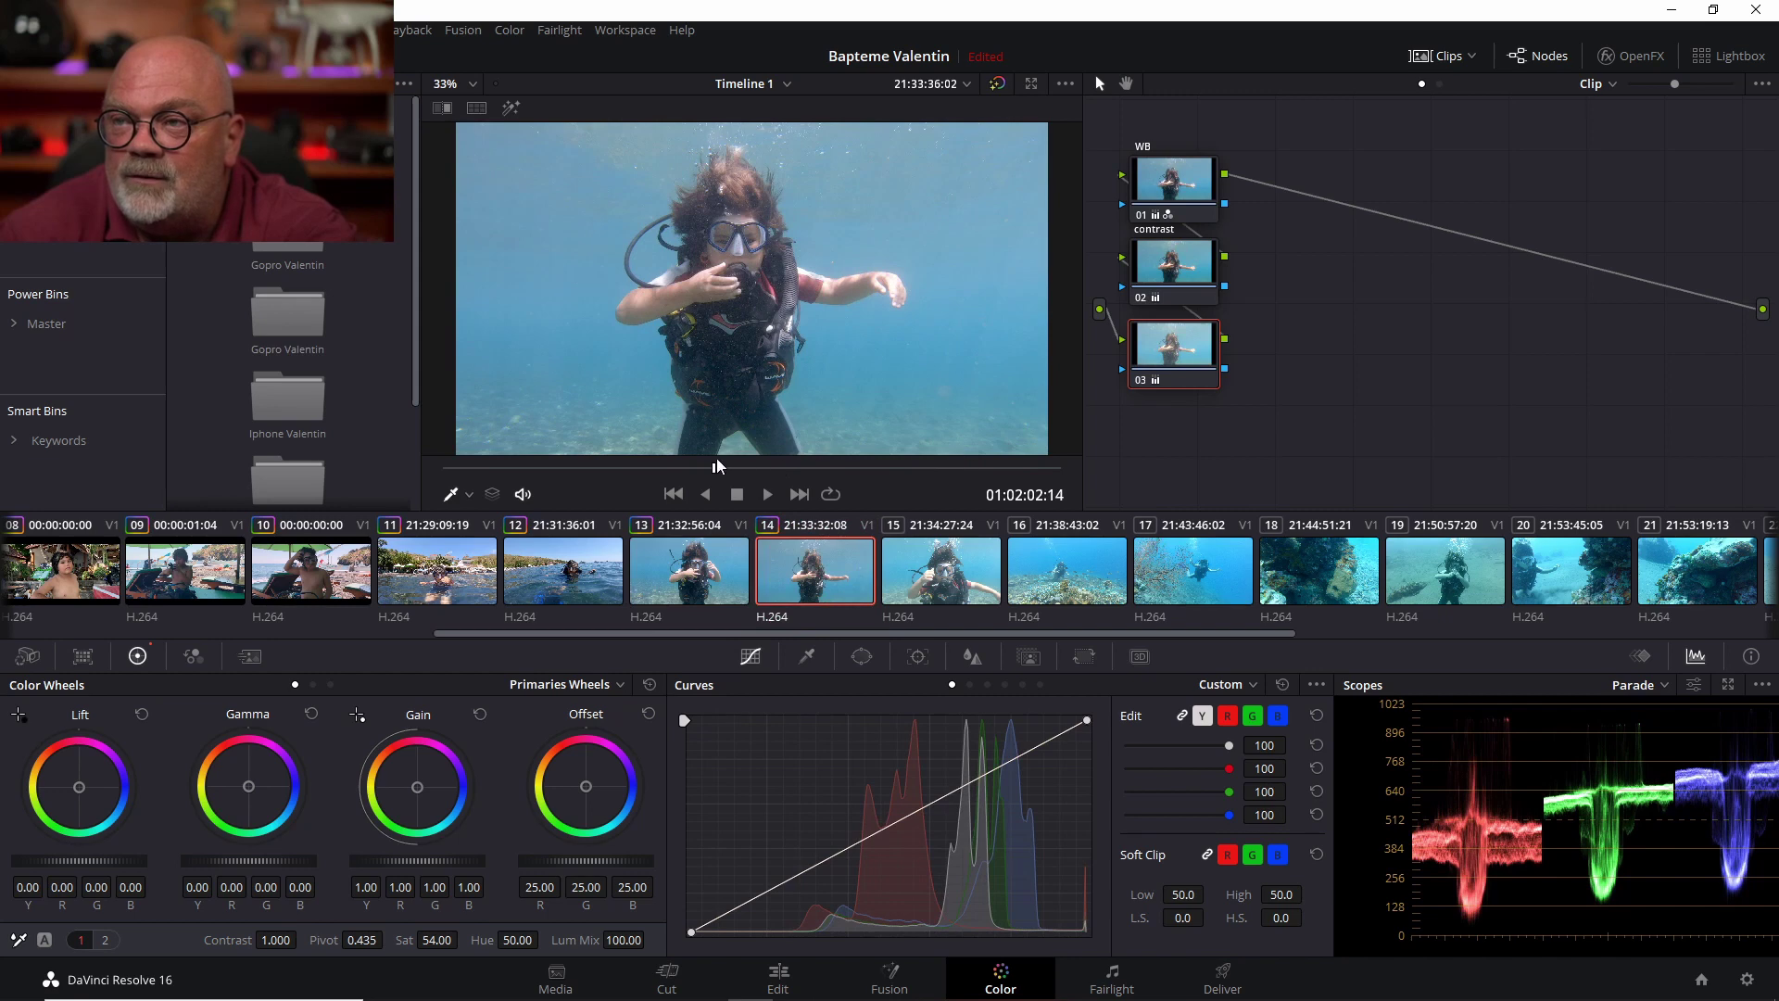
click(797, 467)
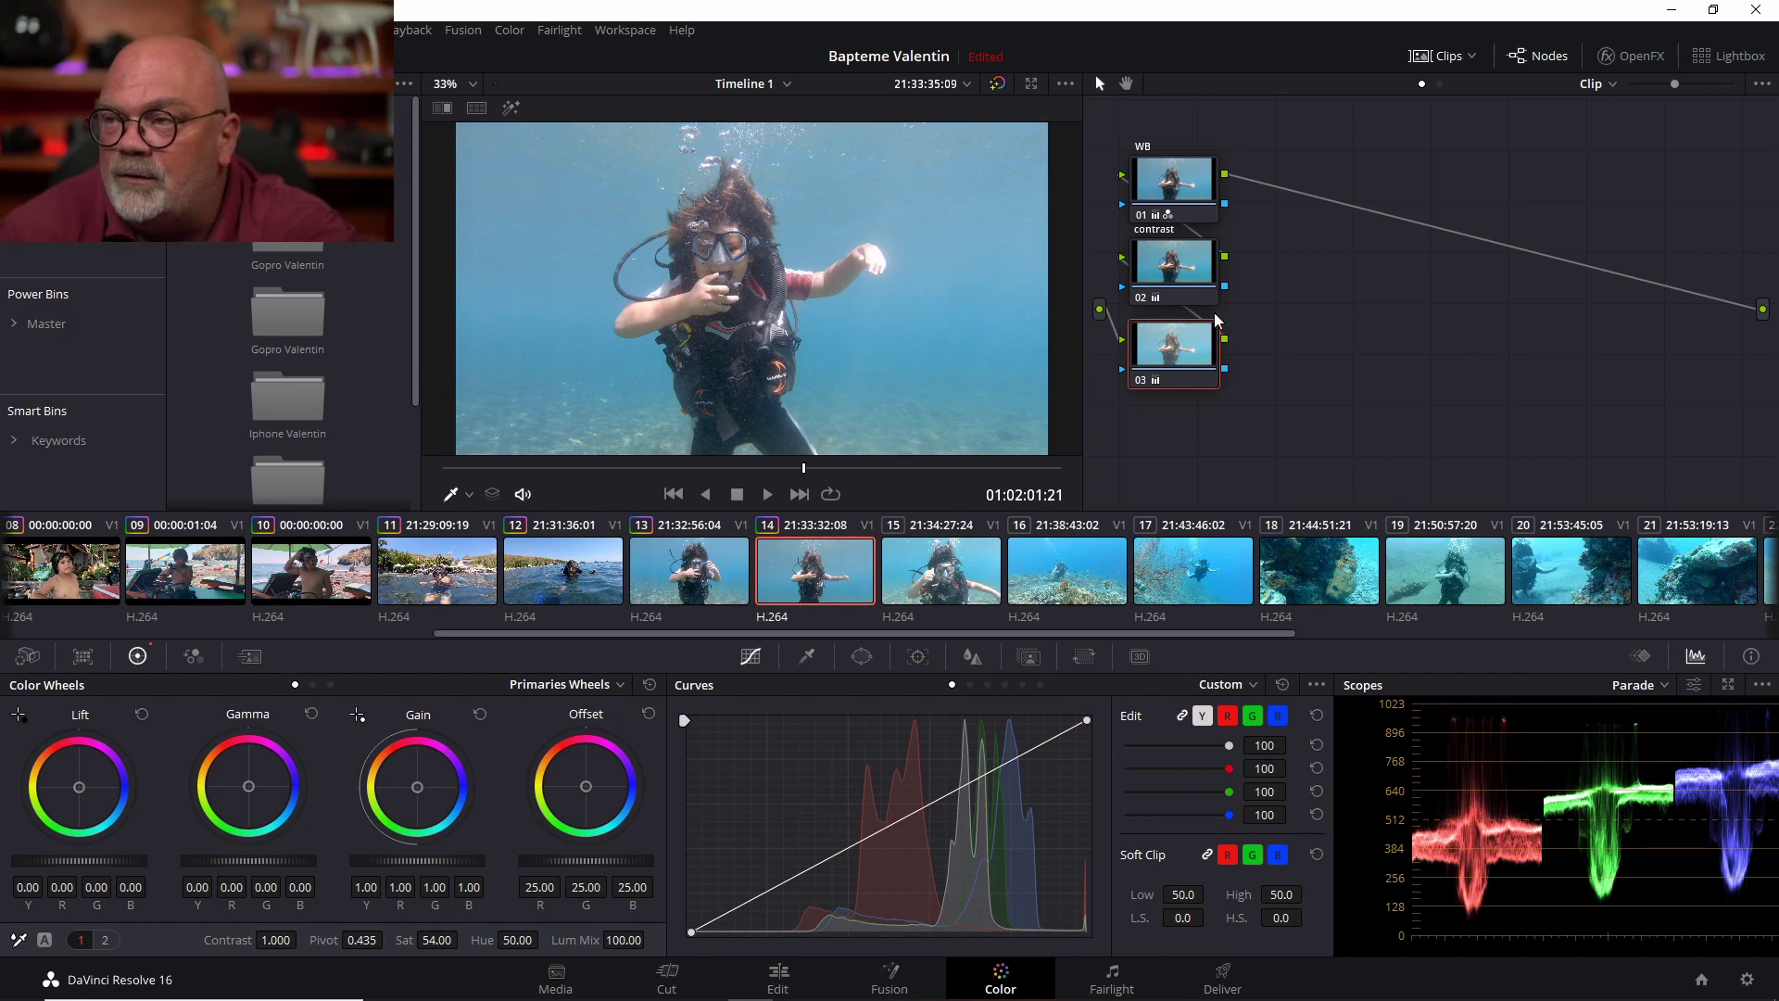
click(1173, 264)
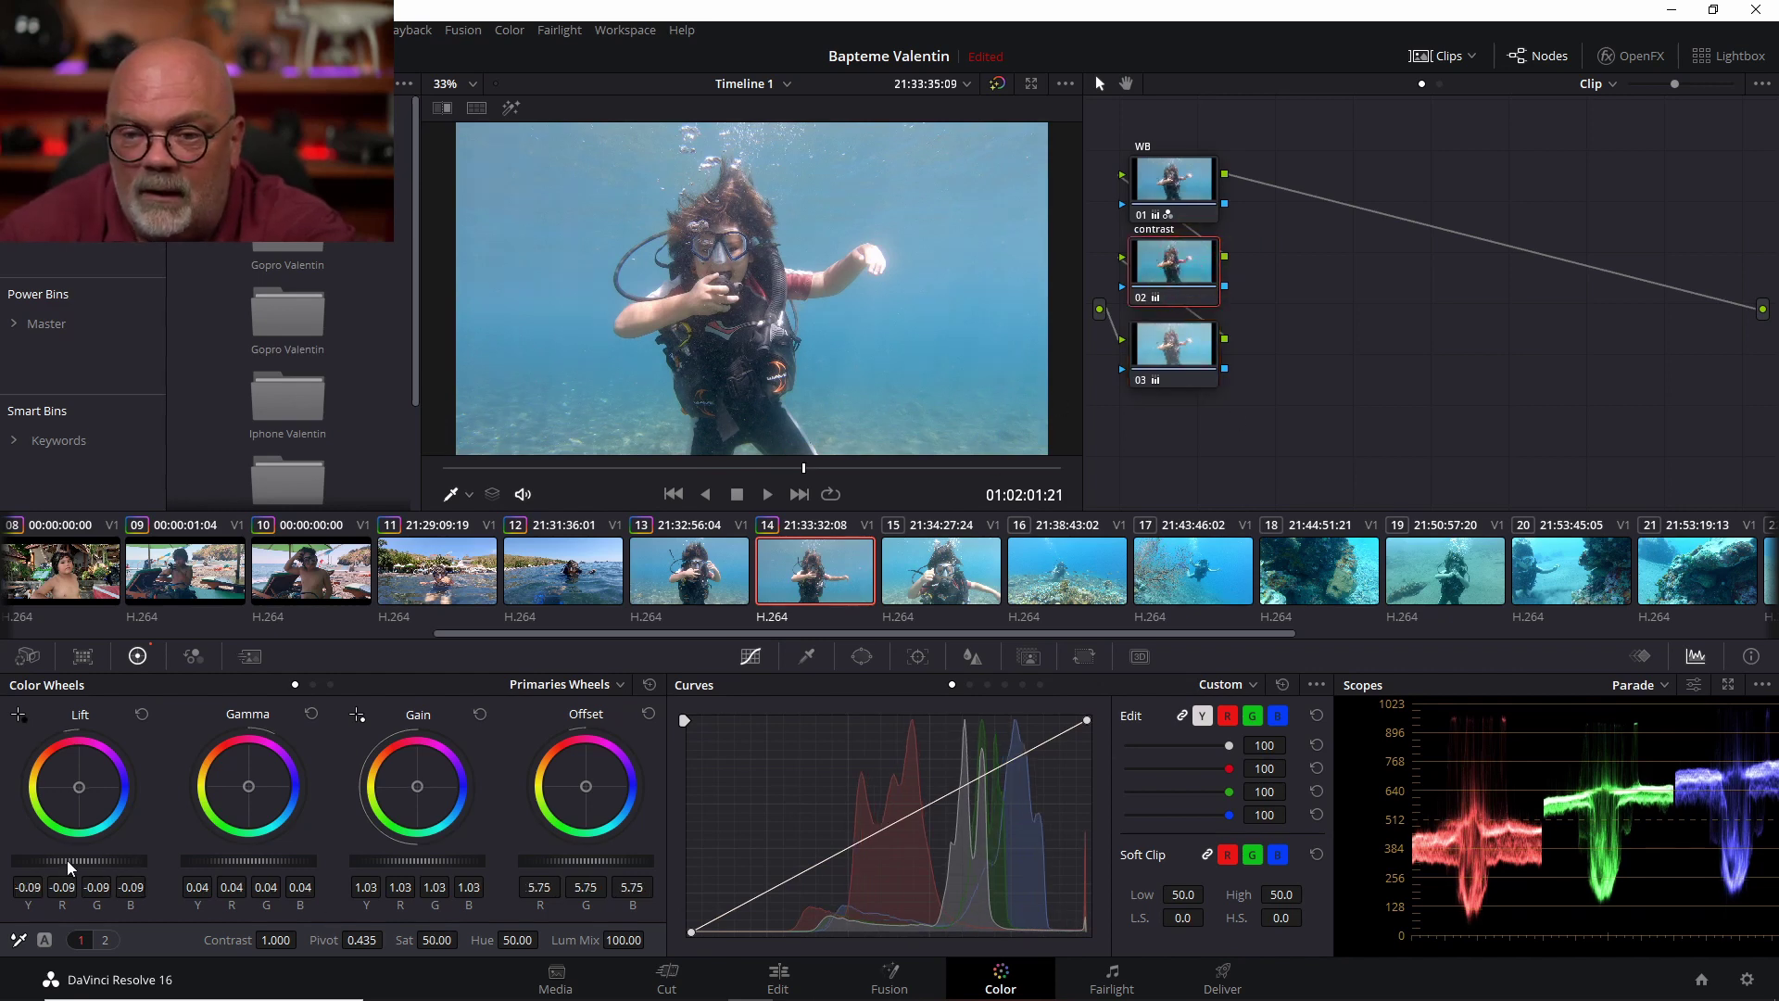
drag(69, 866, 57, 866)
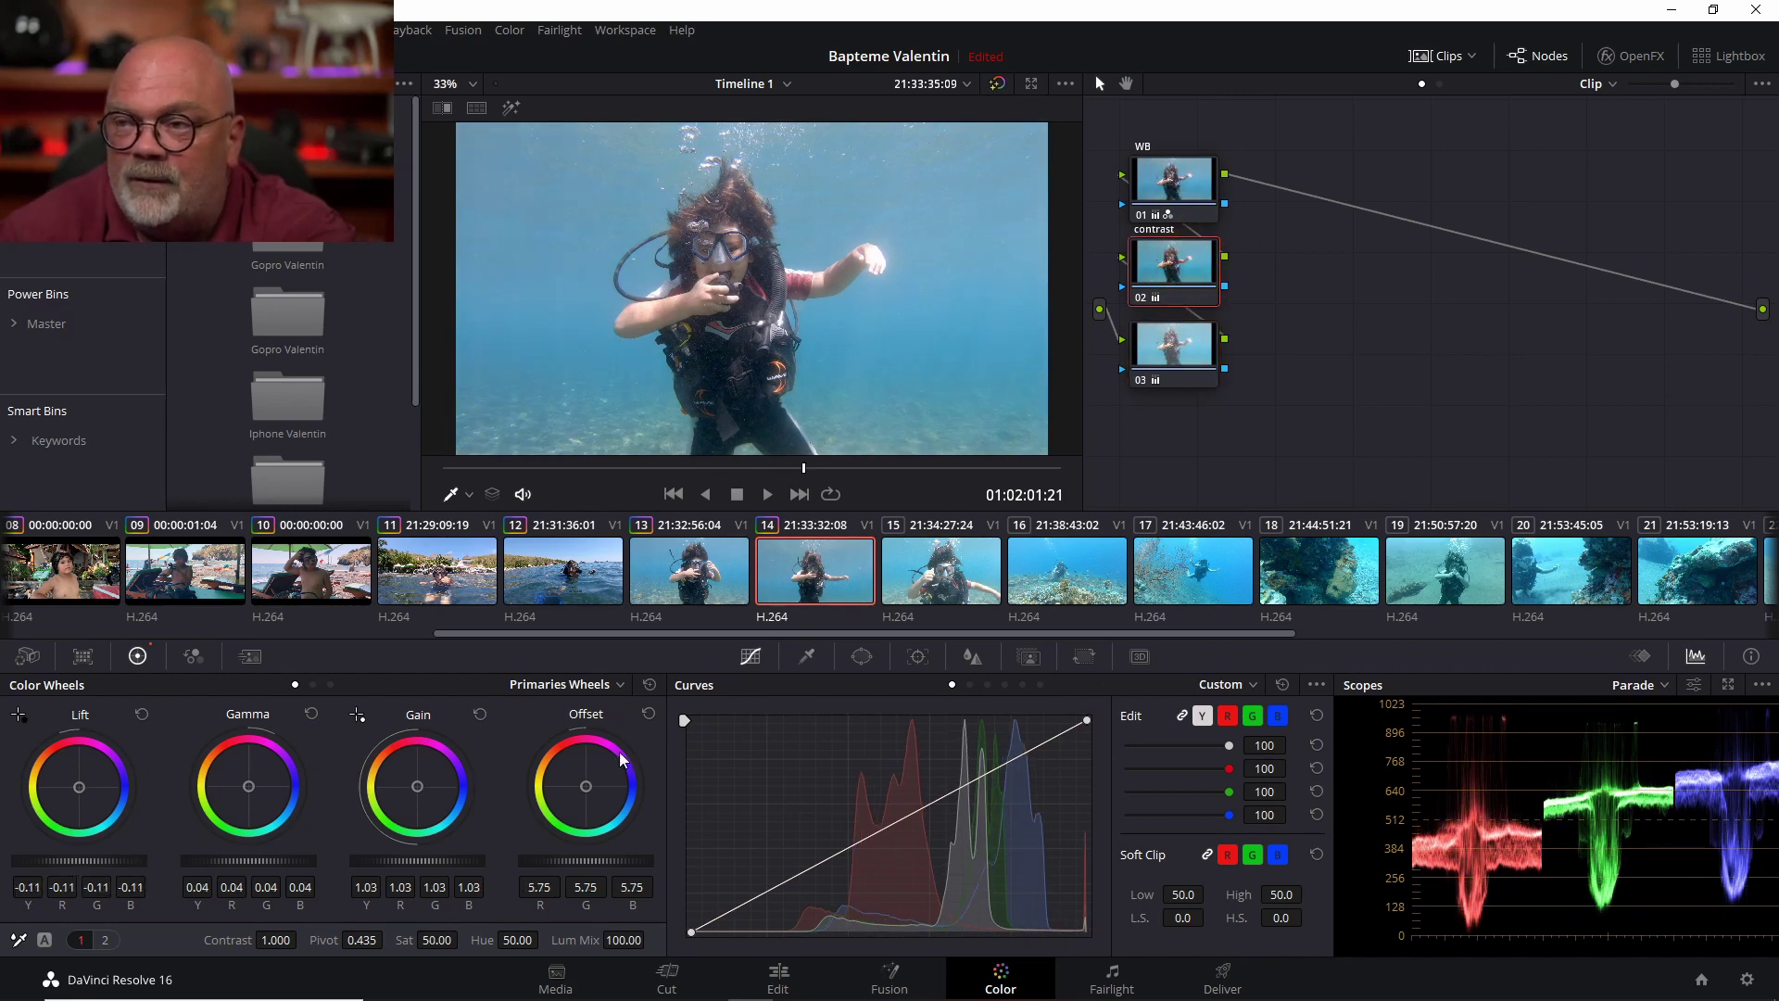
Copy clip 13's three-node grade onto clip 15
click(931, 564)
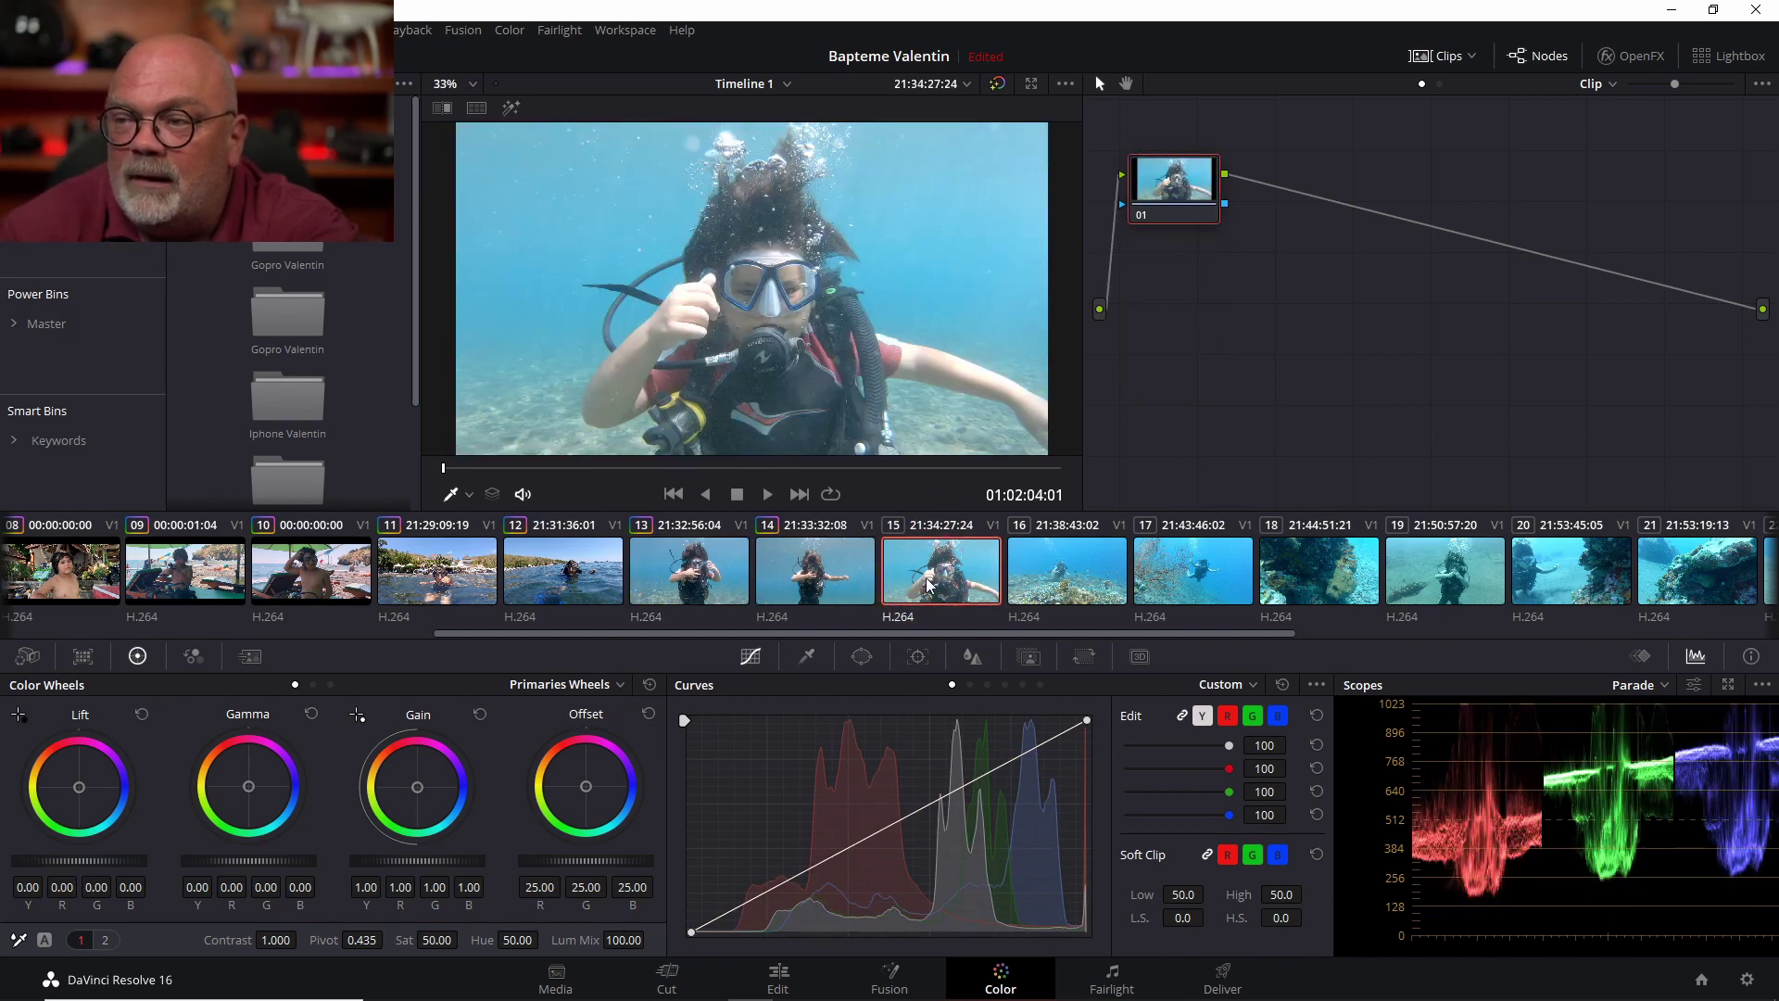
click(656, 578)
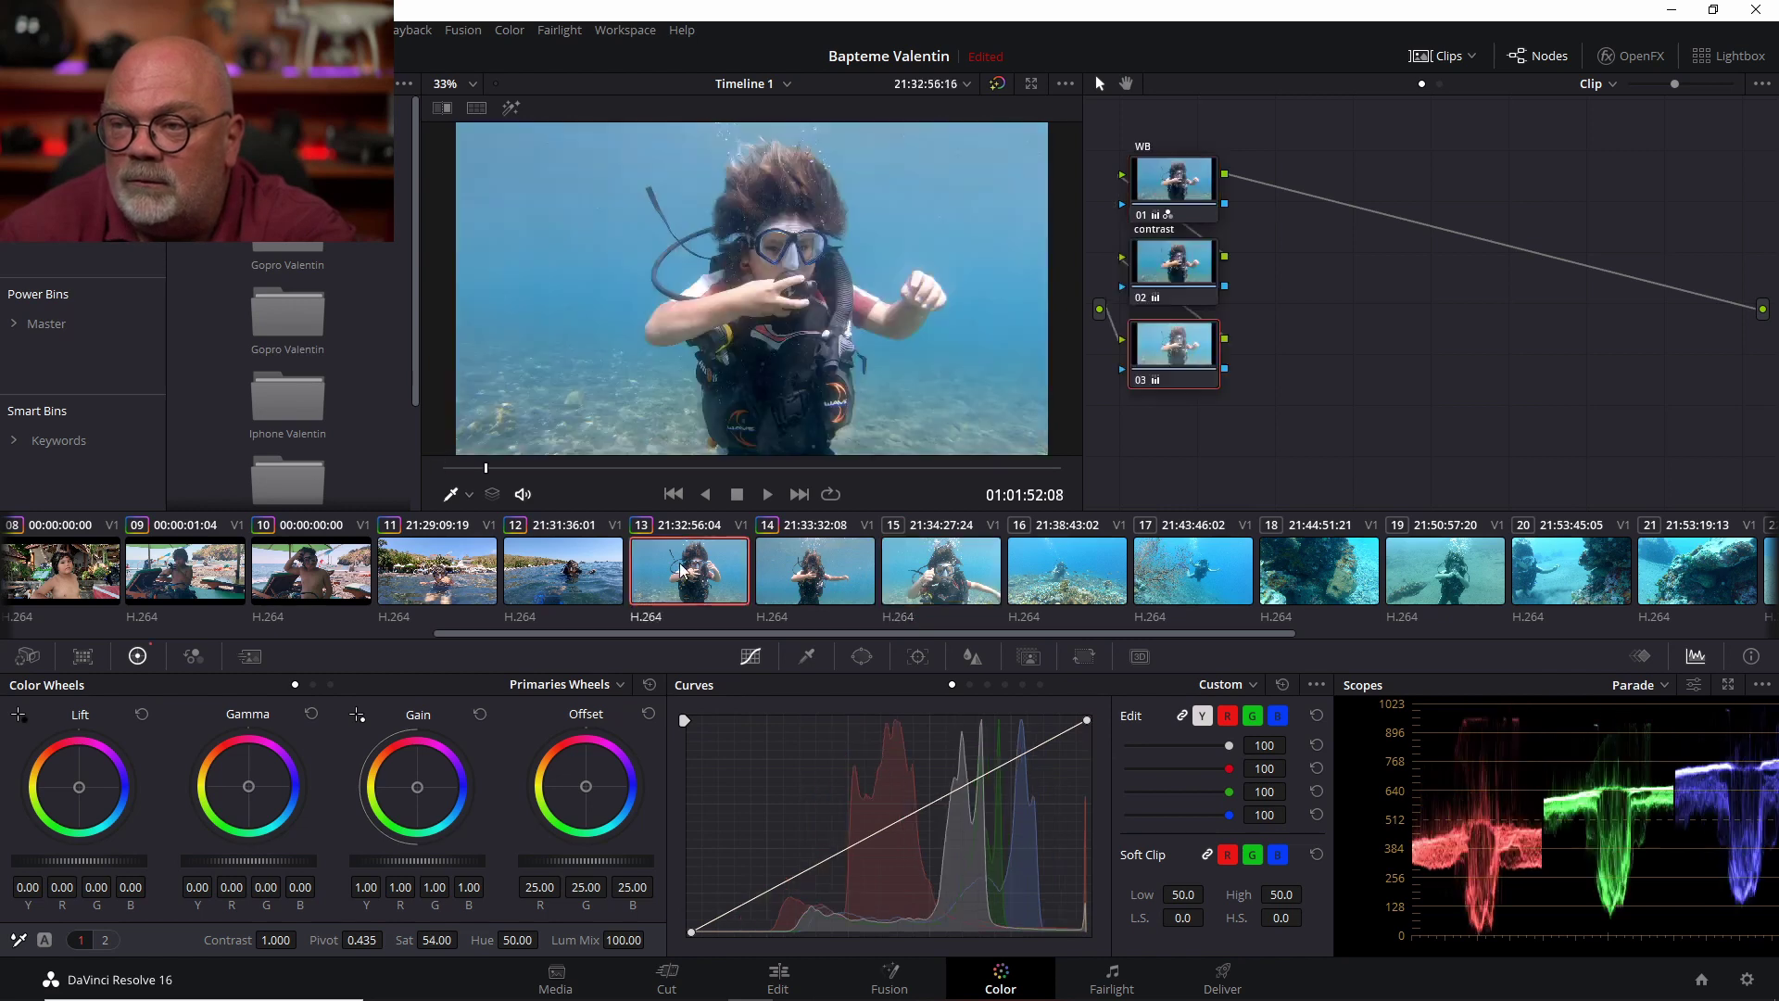
ctrl+click(950, 577)
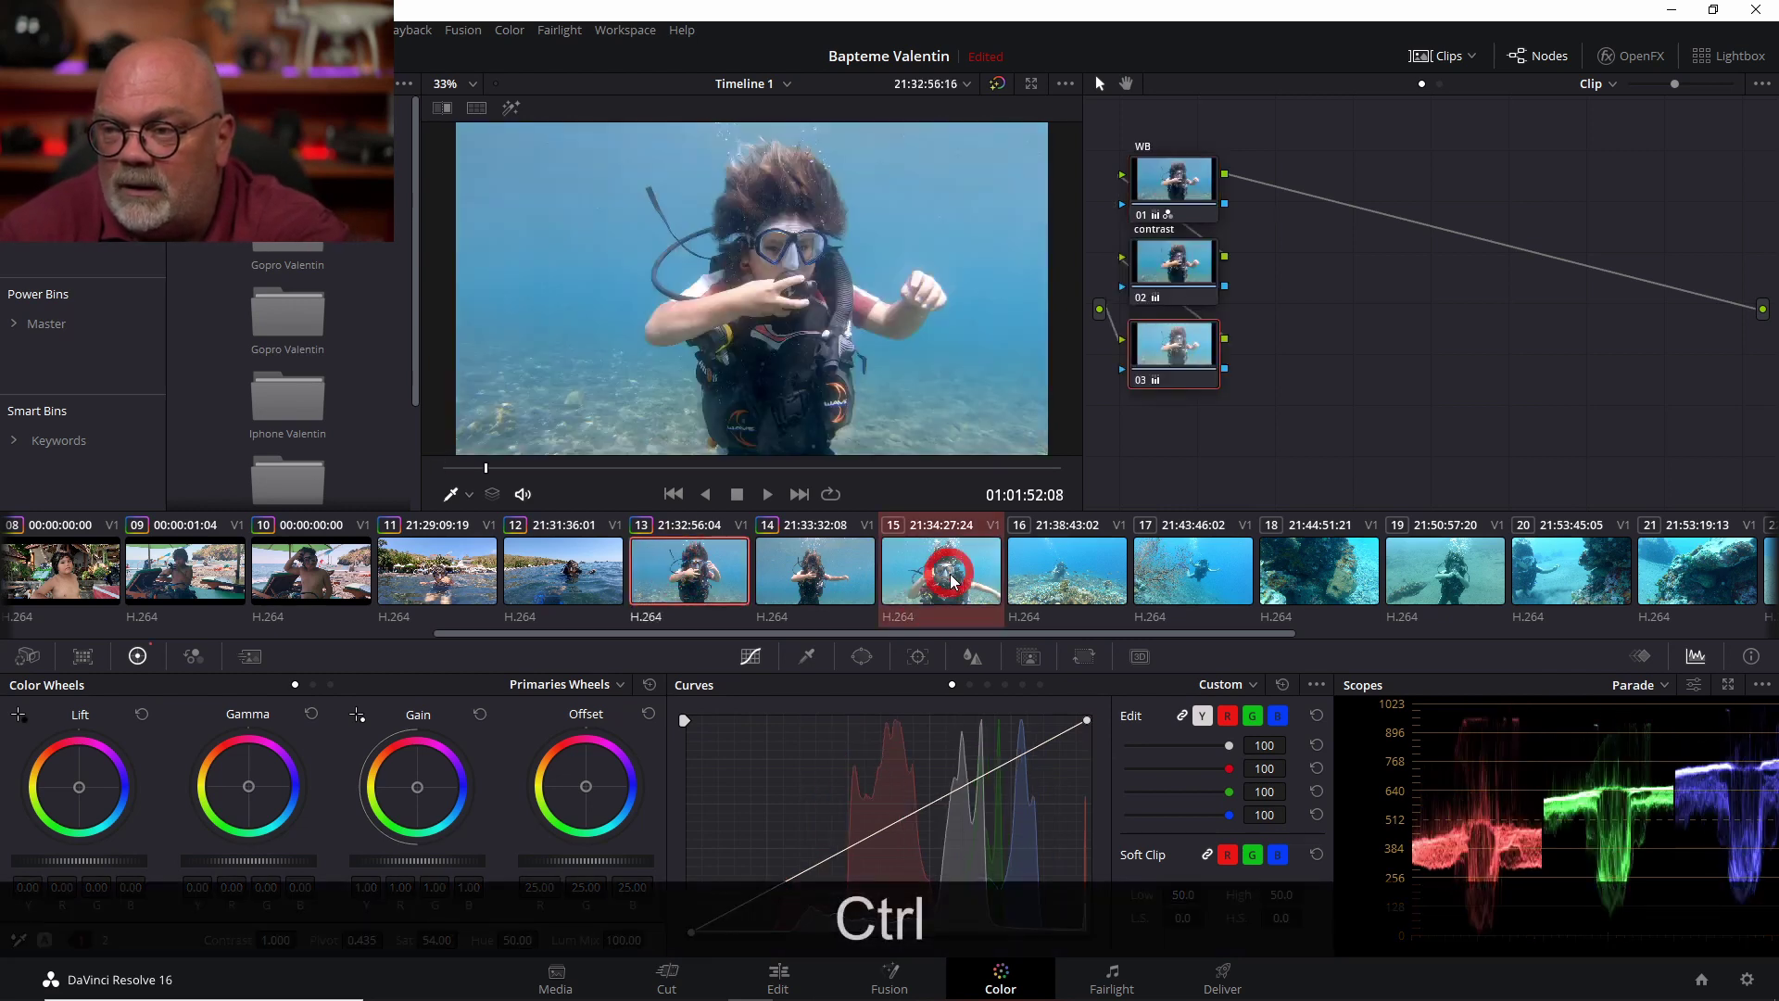
ctrl+click(677, 564)
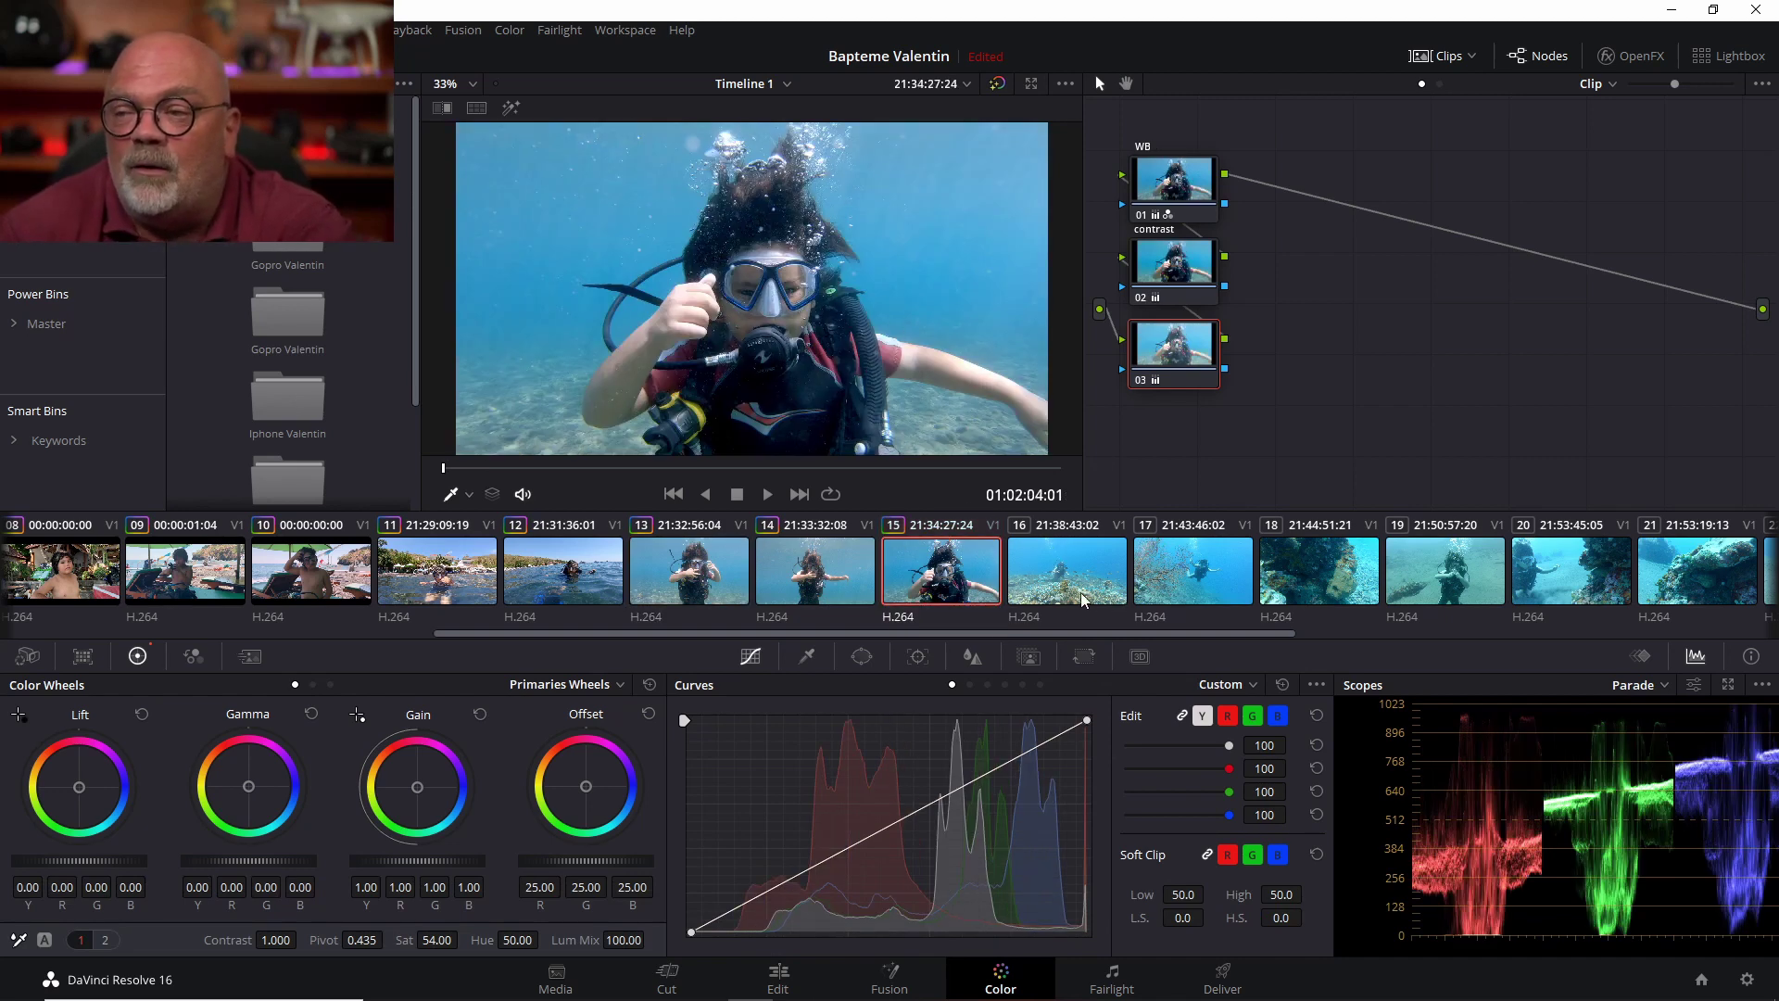
Examine the ungraded dive clips 19, 17 and 16 to judge their colour cast
click(1459, 567)
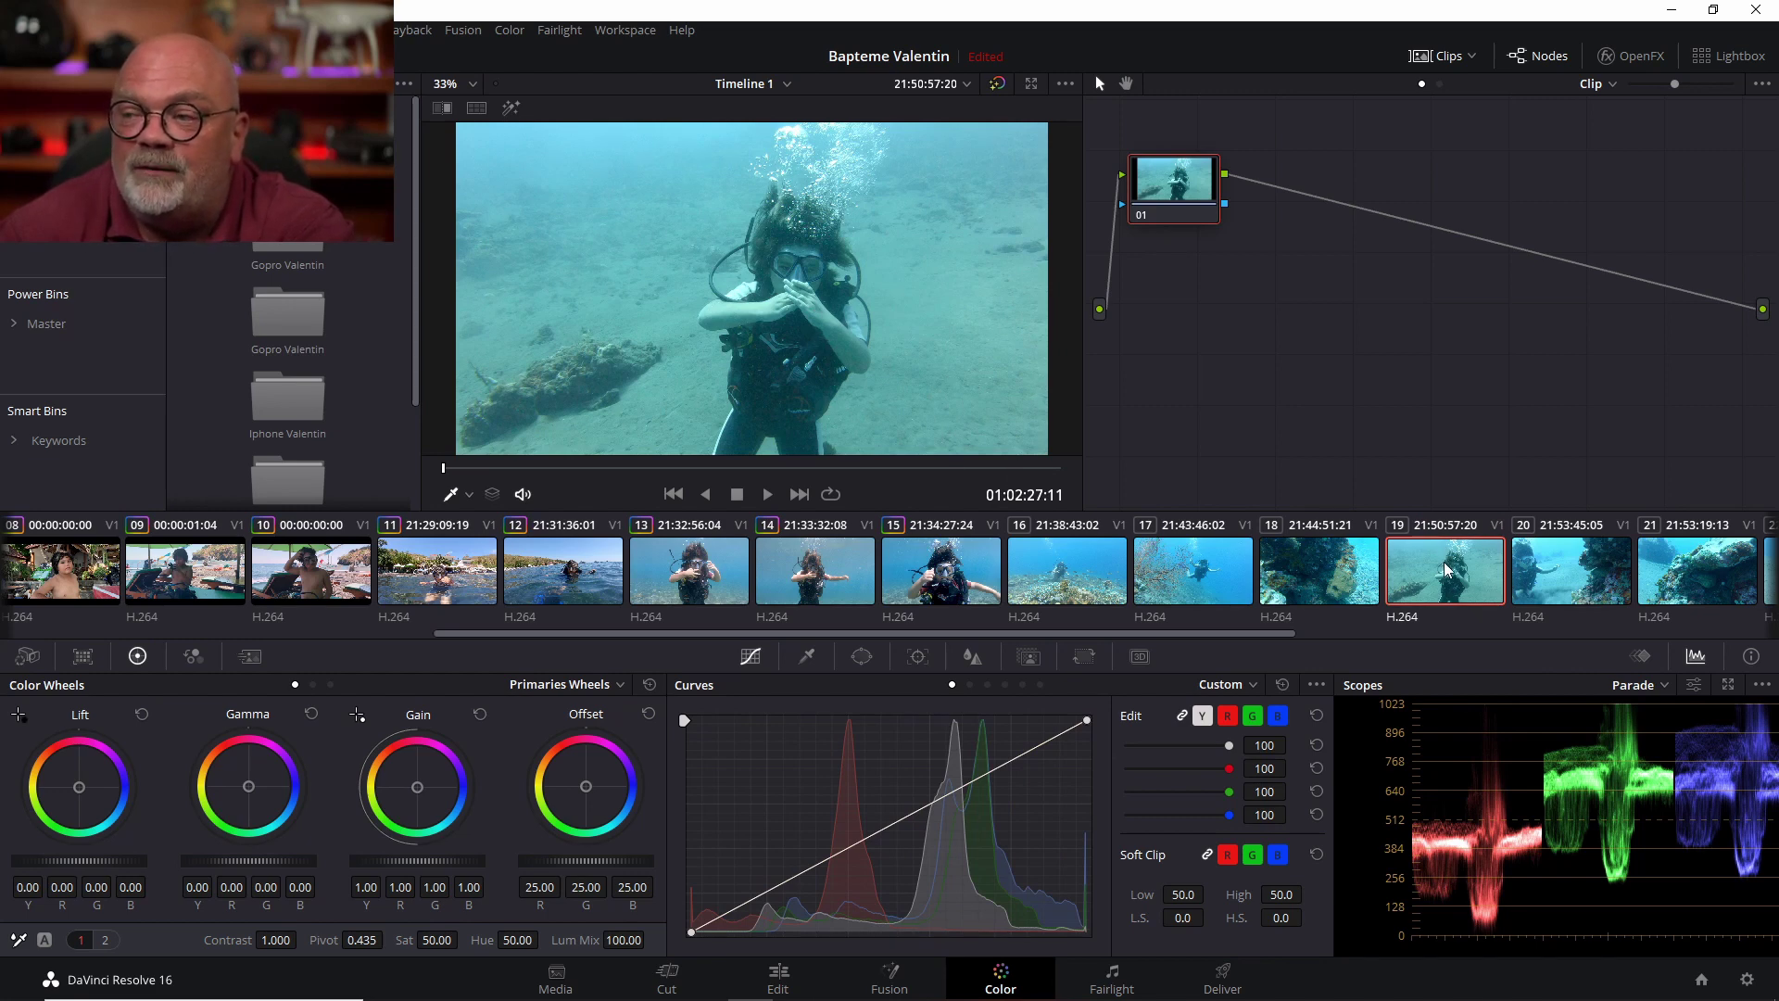
click(1215, 553)
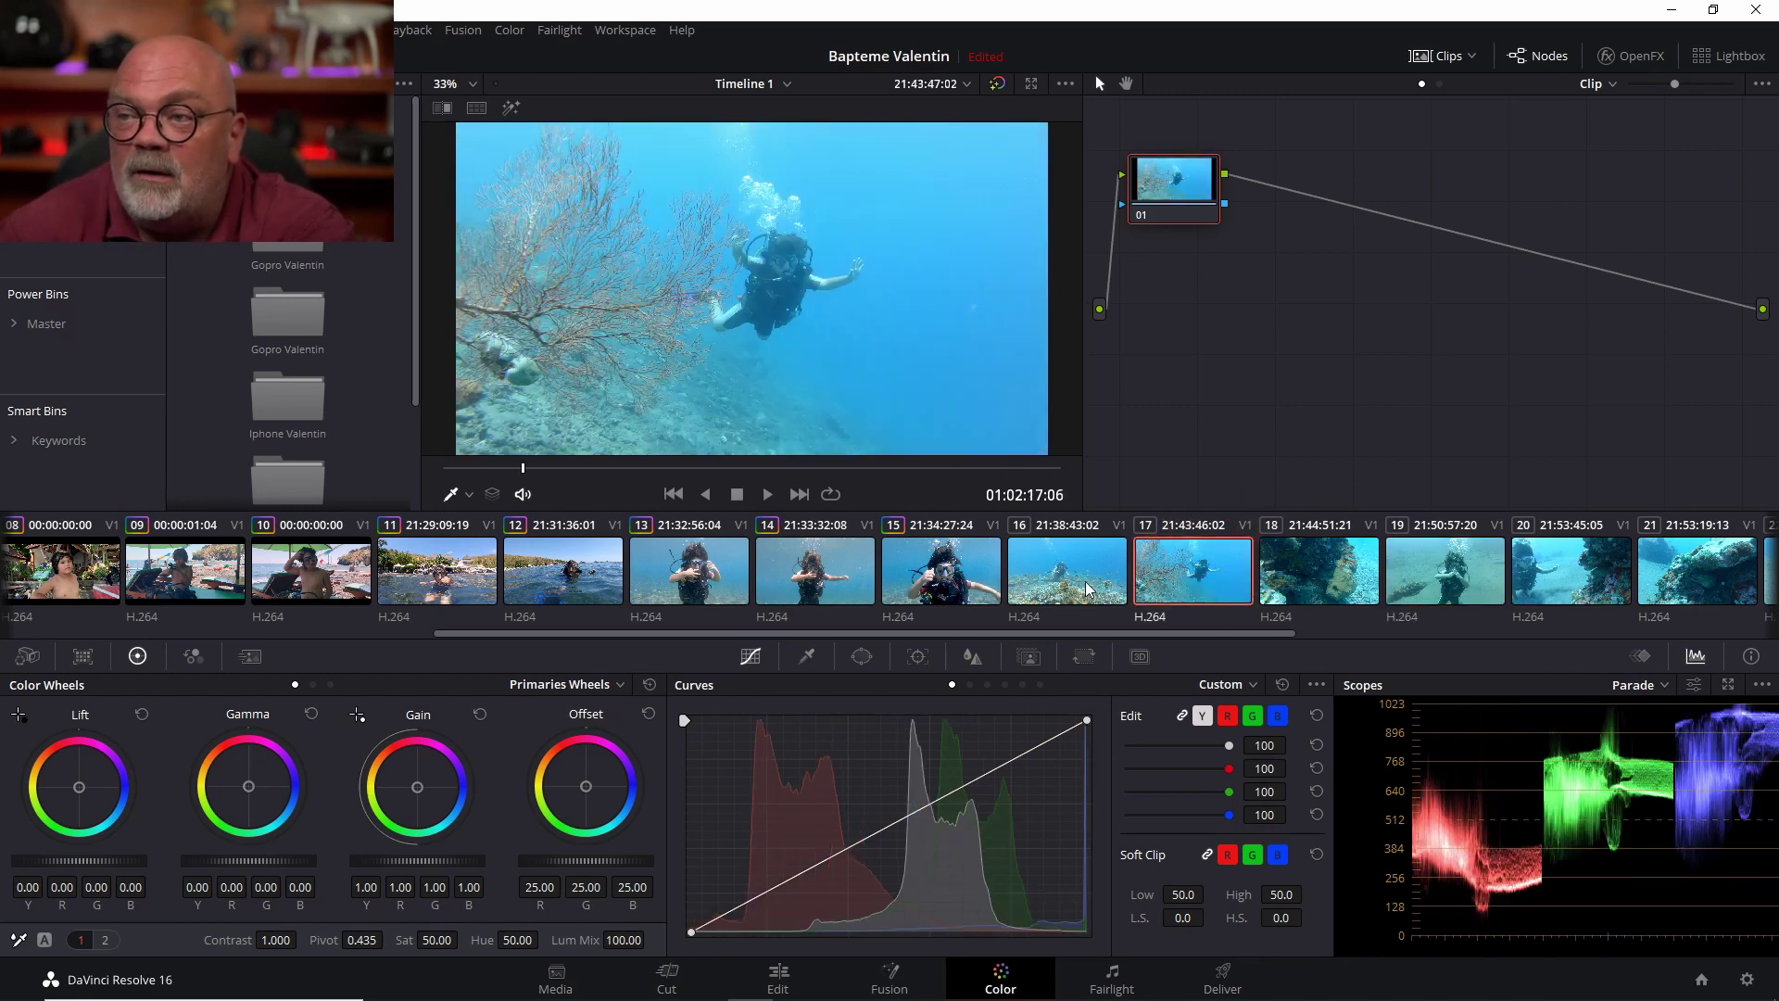
click(1037, 593)
click(1164, 579)
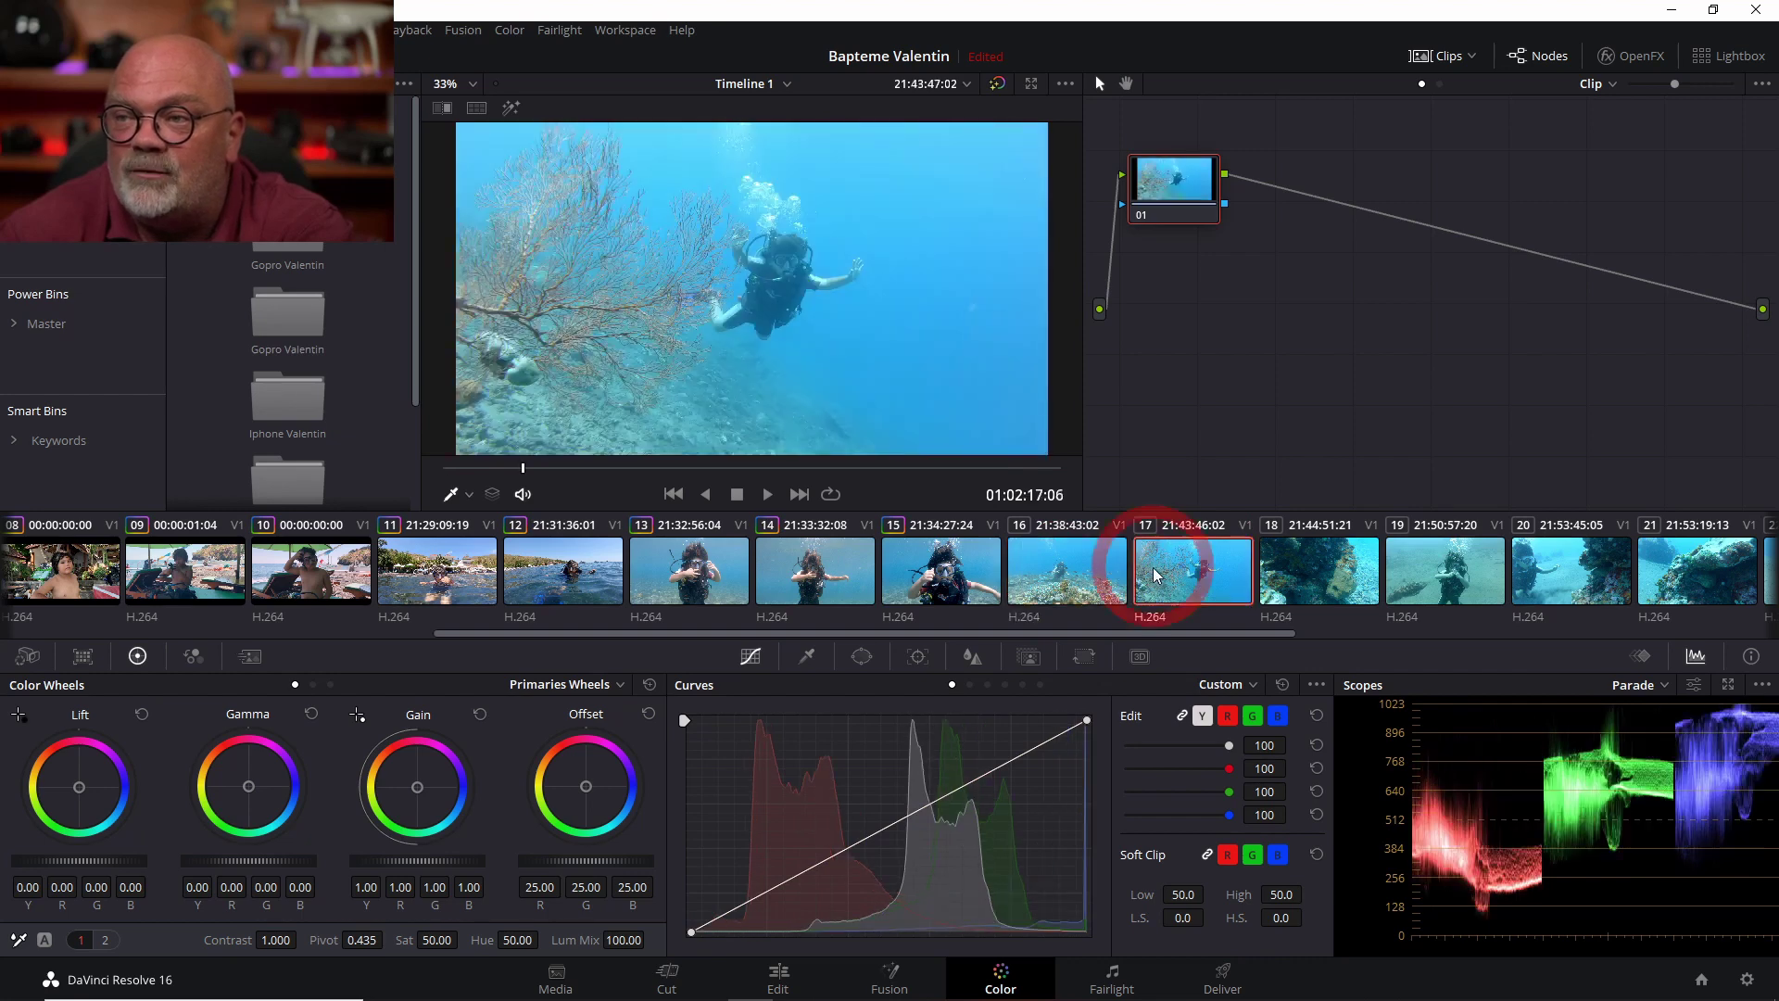
click(1169, 580)
click(1066, 584)
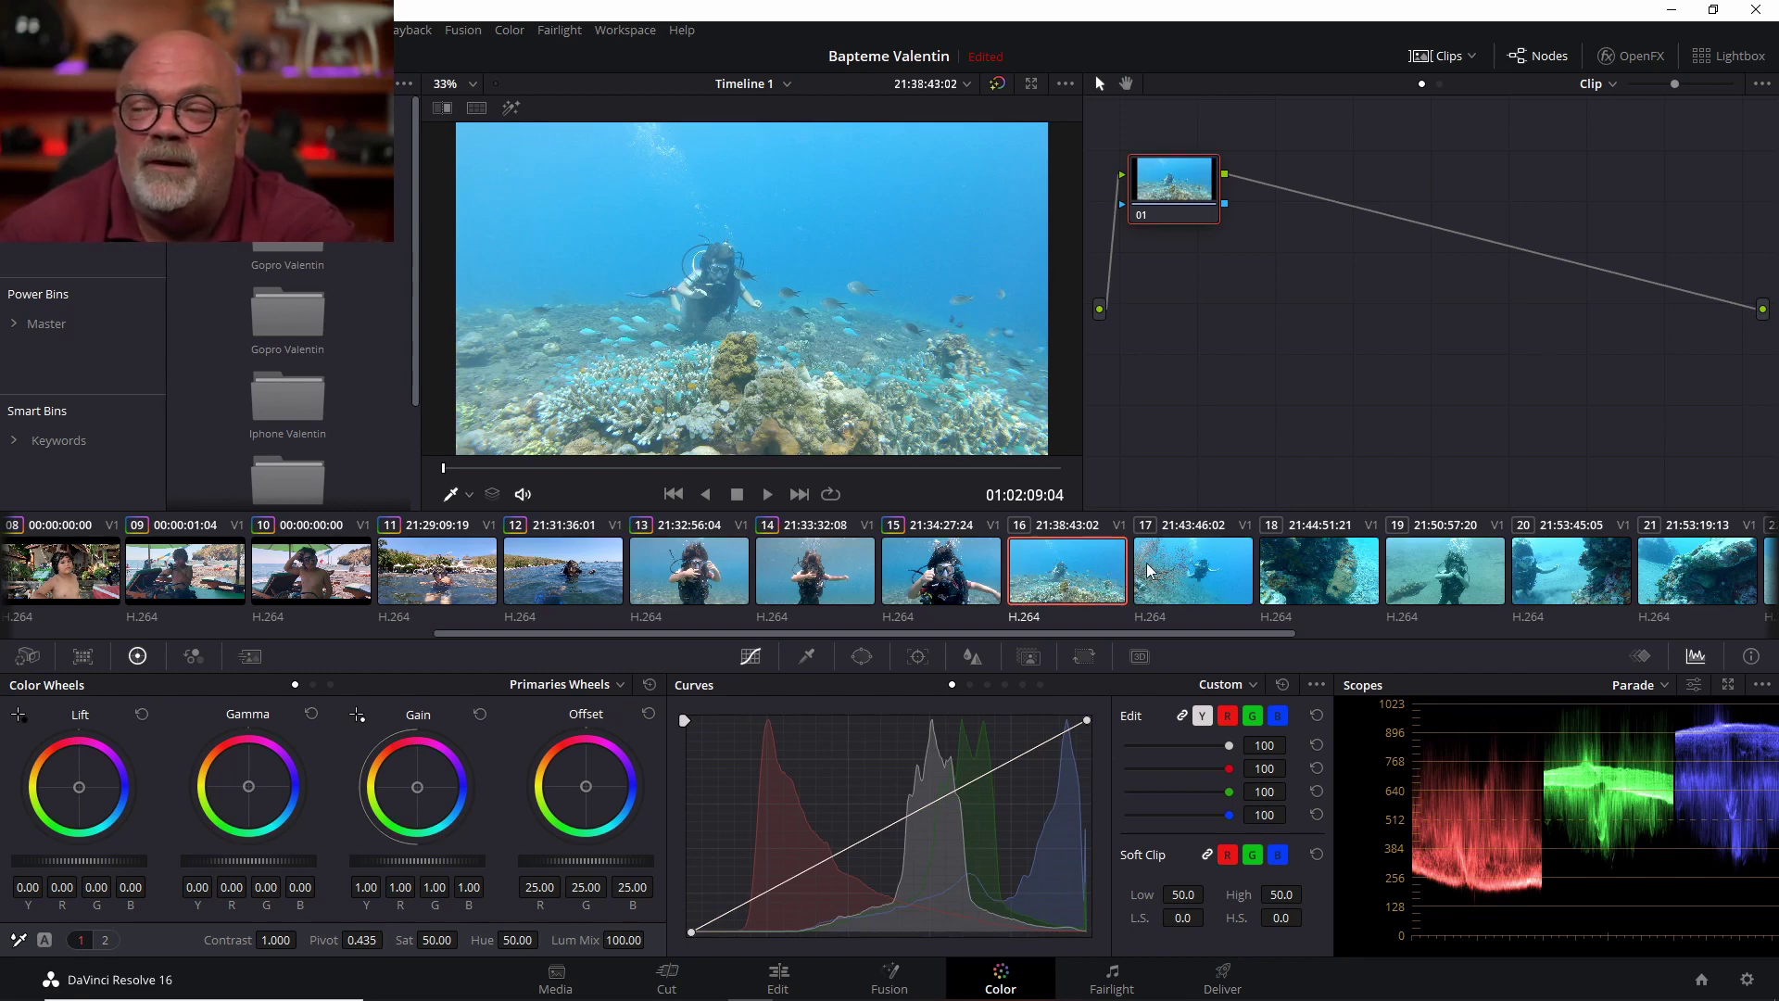
Return to clip 15 and set its contrast node's master Lift to -0.05
key(Up)
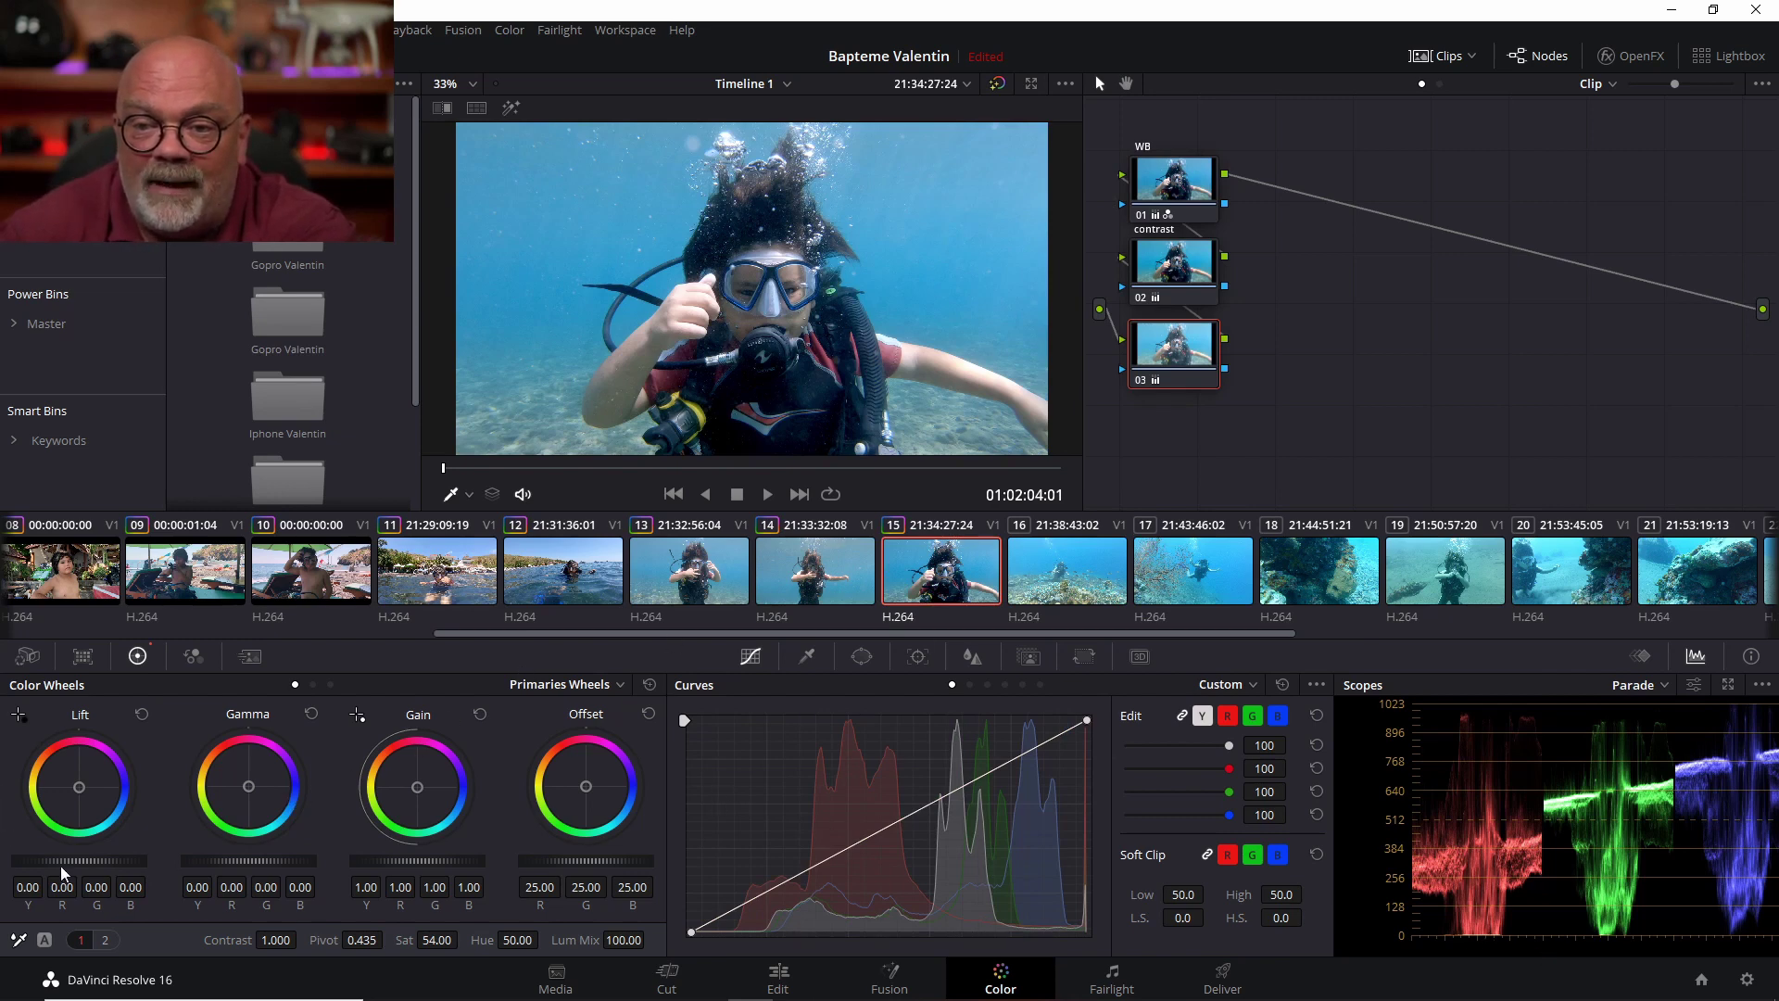
click(1159, 263)
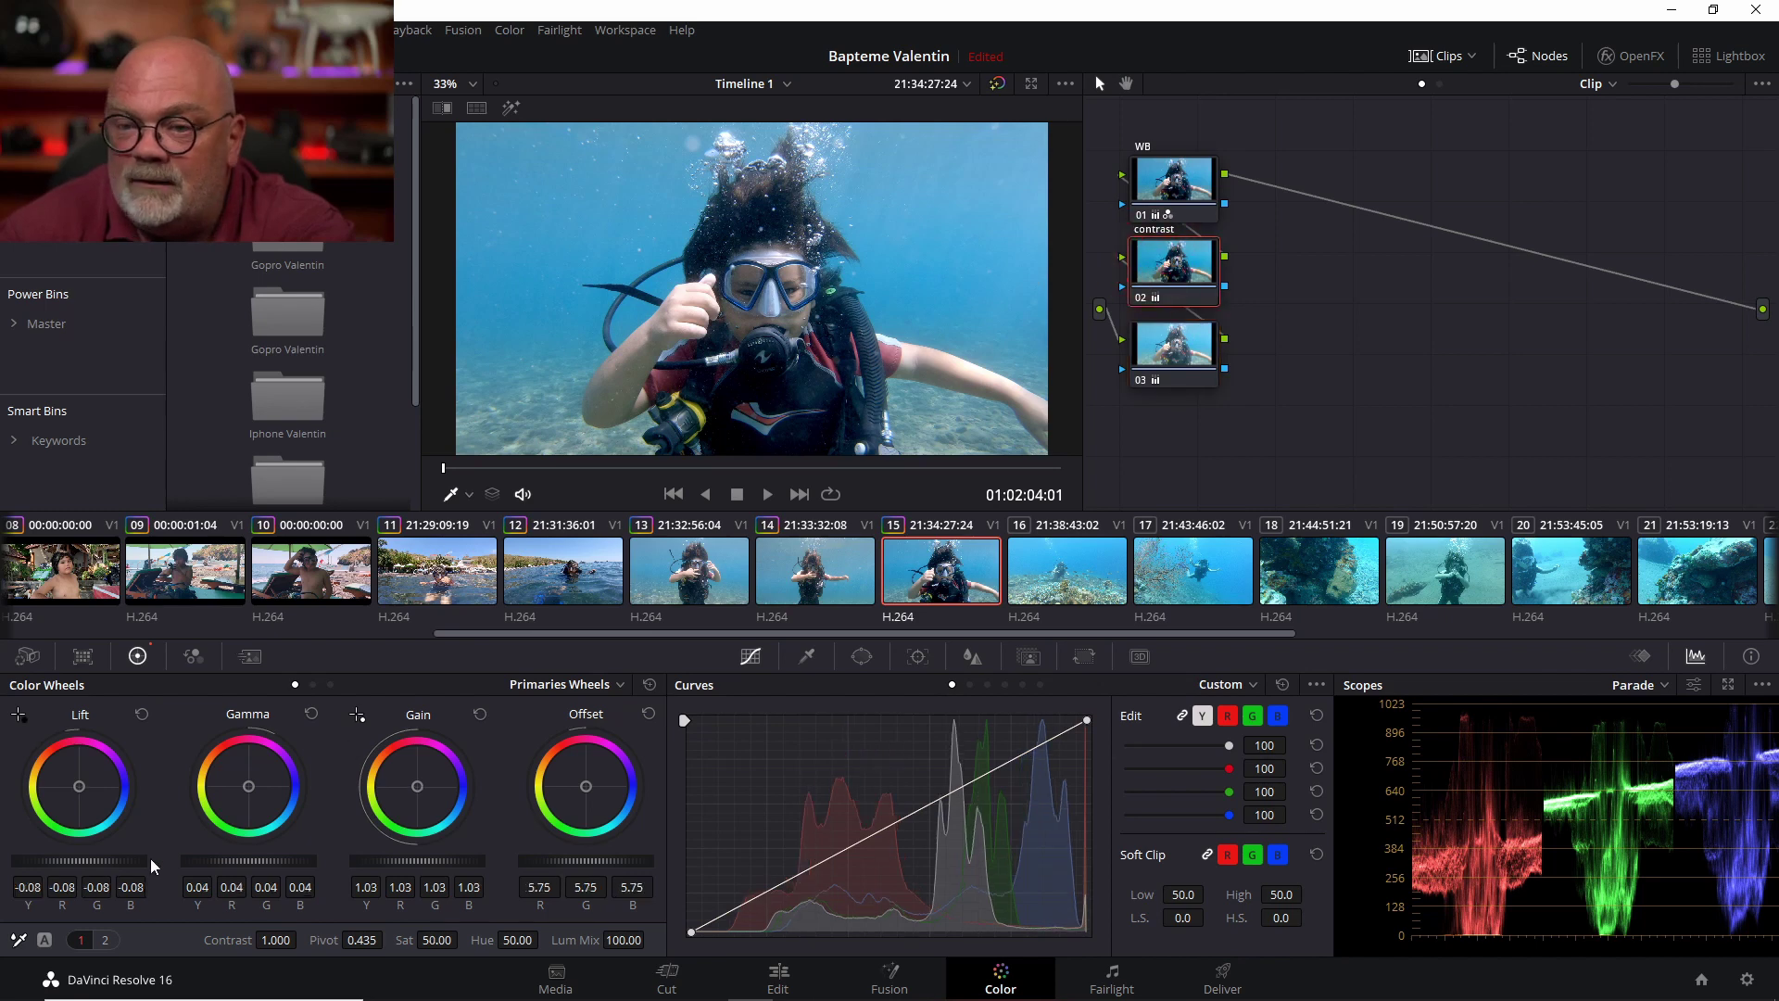
scroll(96, 858, up, 4)
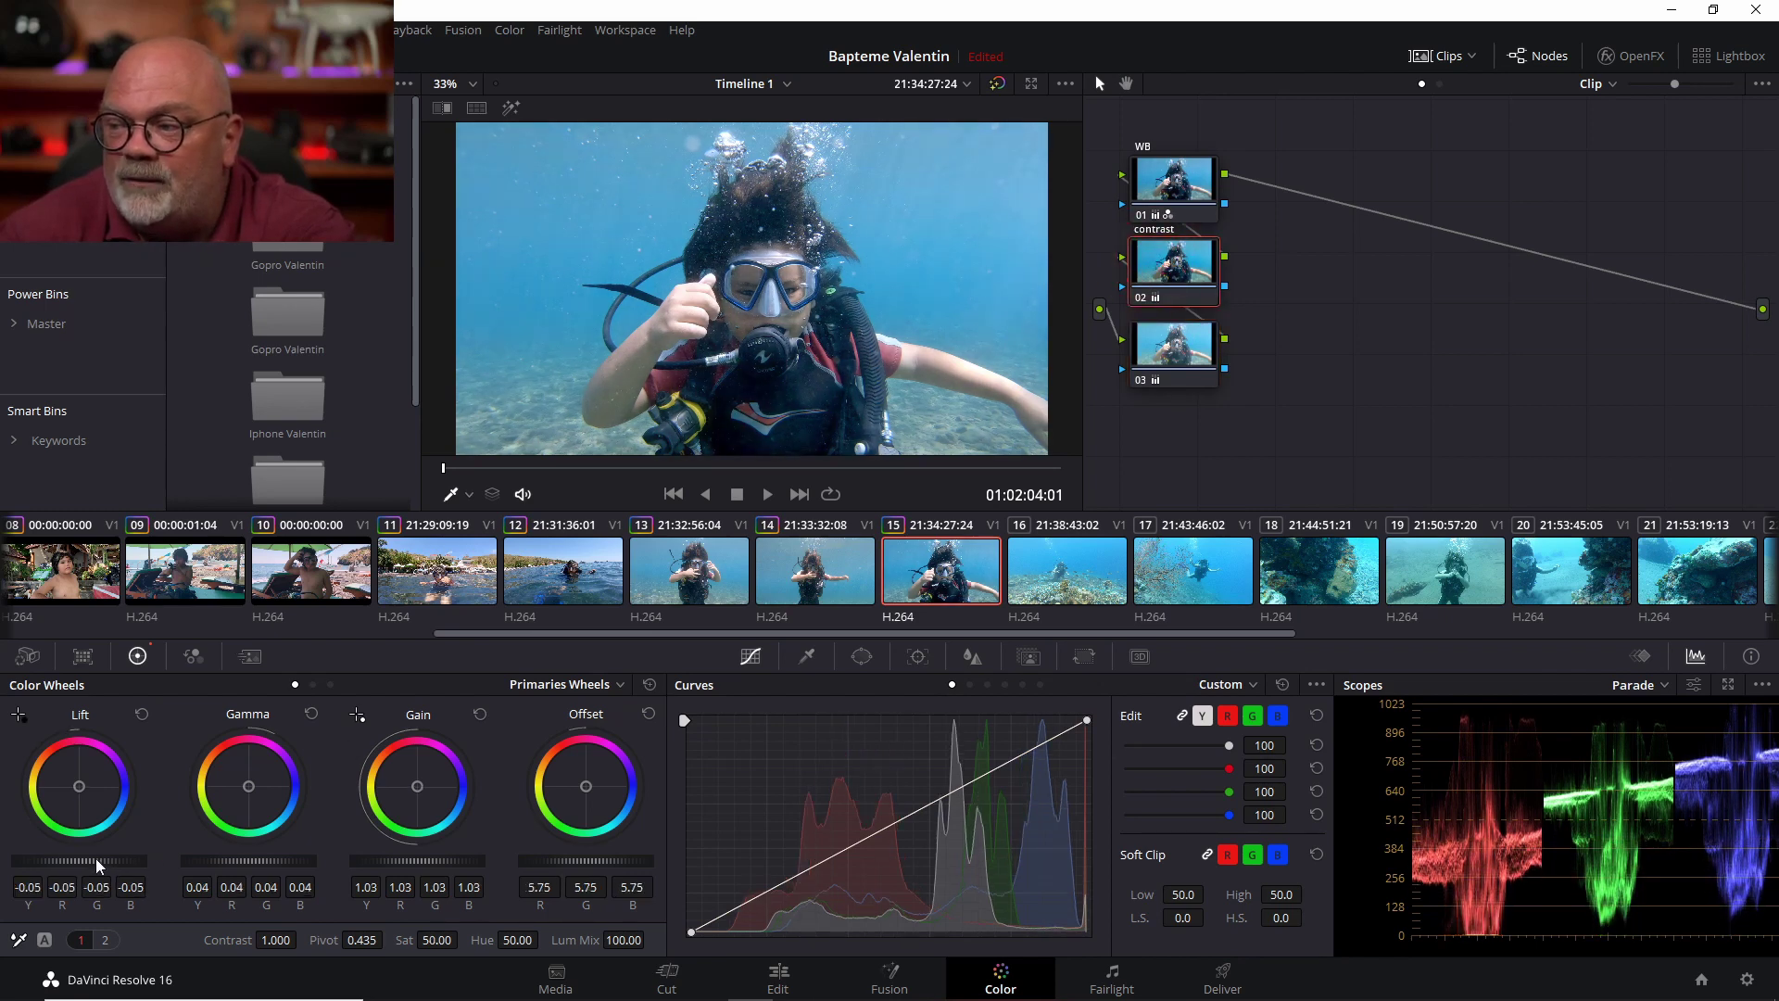
Compare the graded clips 13, 14 and 15 with each other and with ungraded clip 16
click(793, 571)
click(936, 573)
click(704, 569)
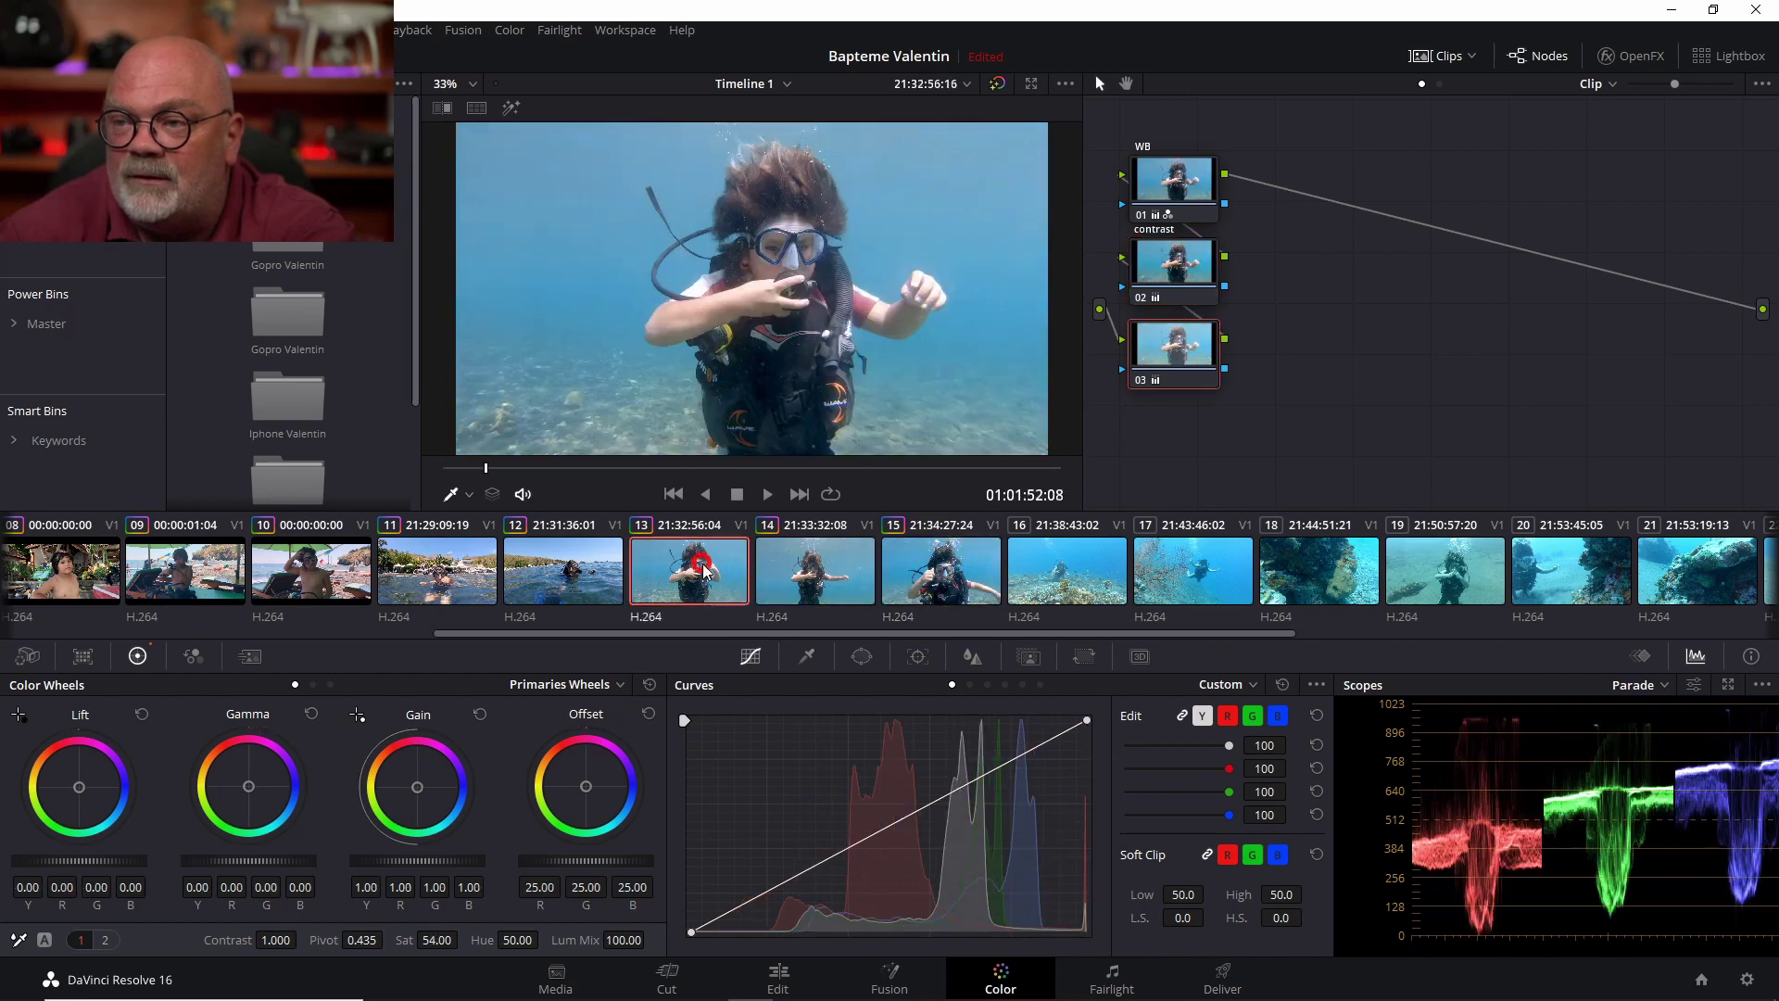
click(909, 564)
click(820, 575)
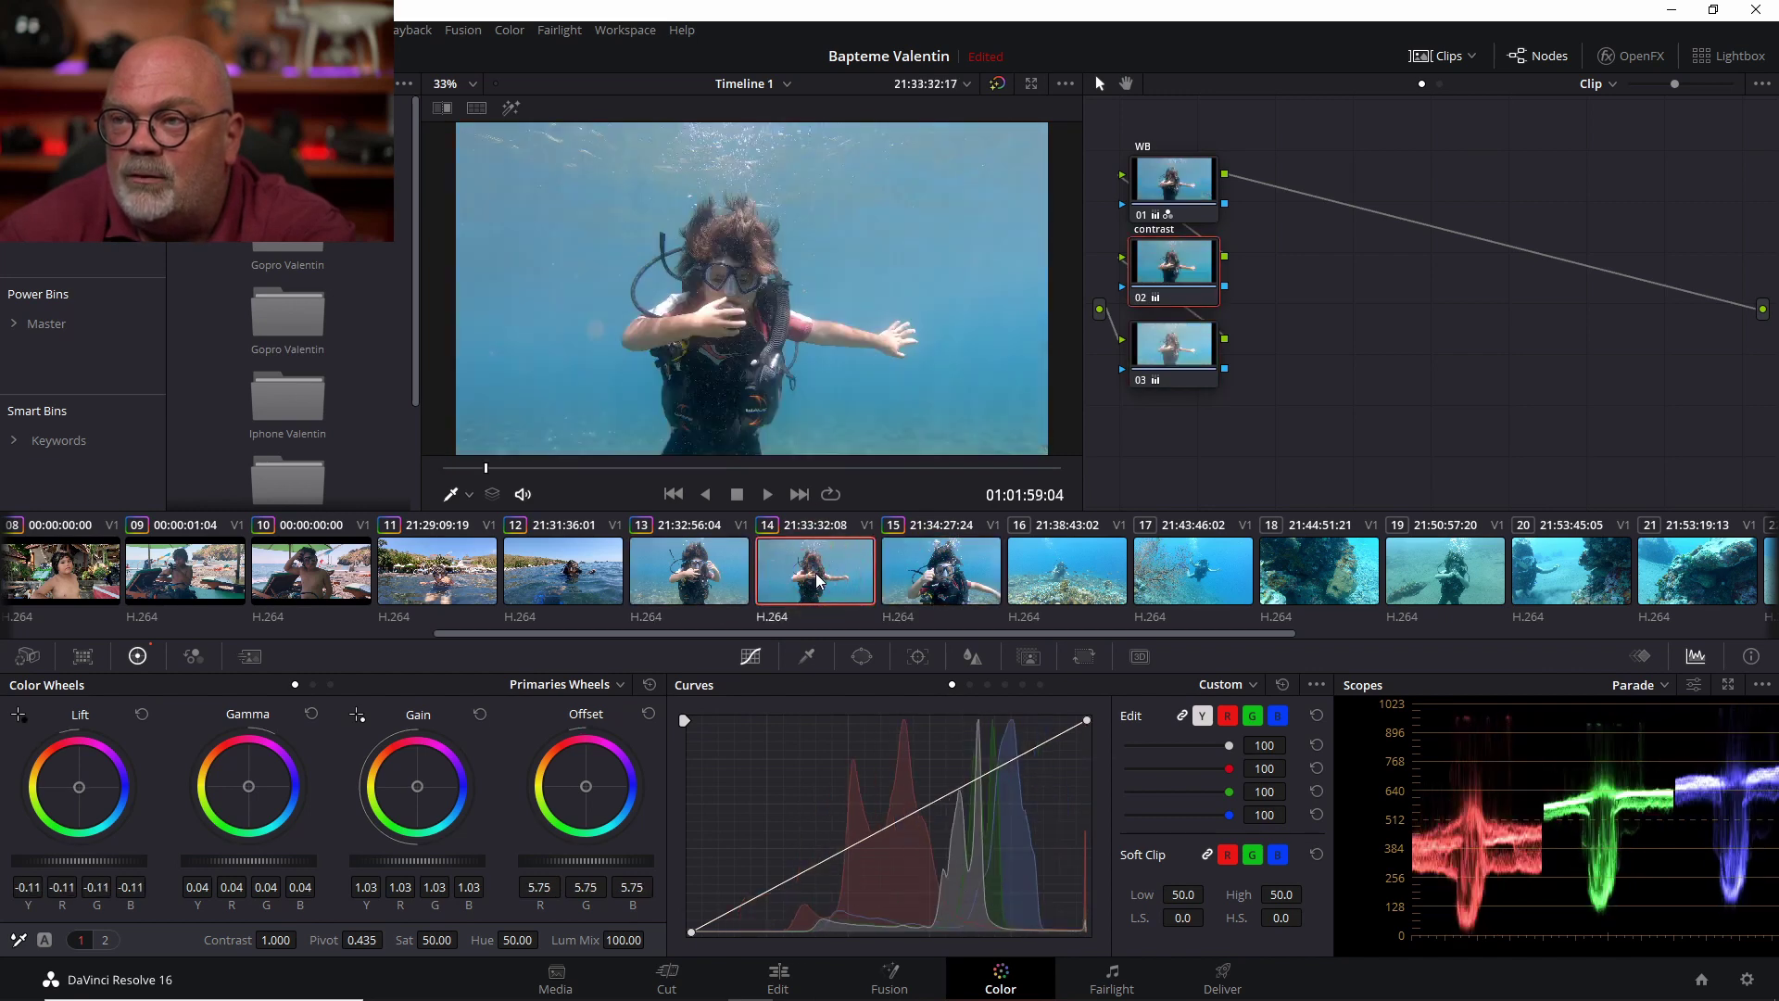
click(913, 575)
click(1052, 564)
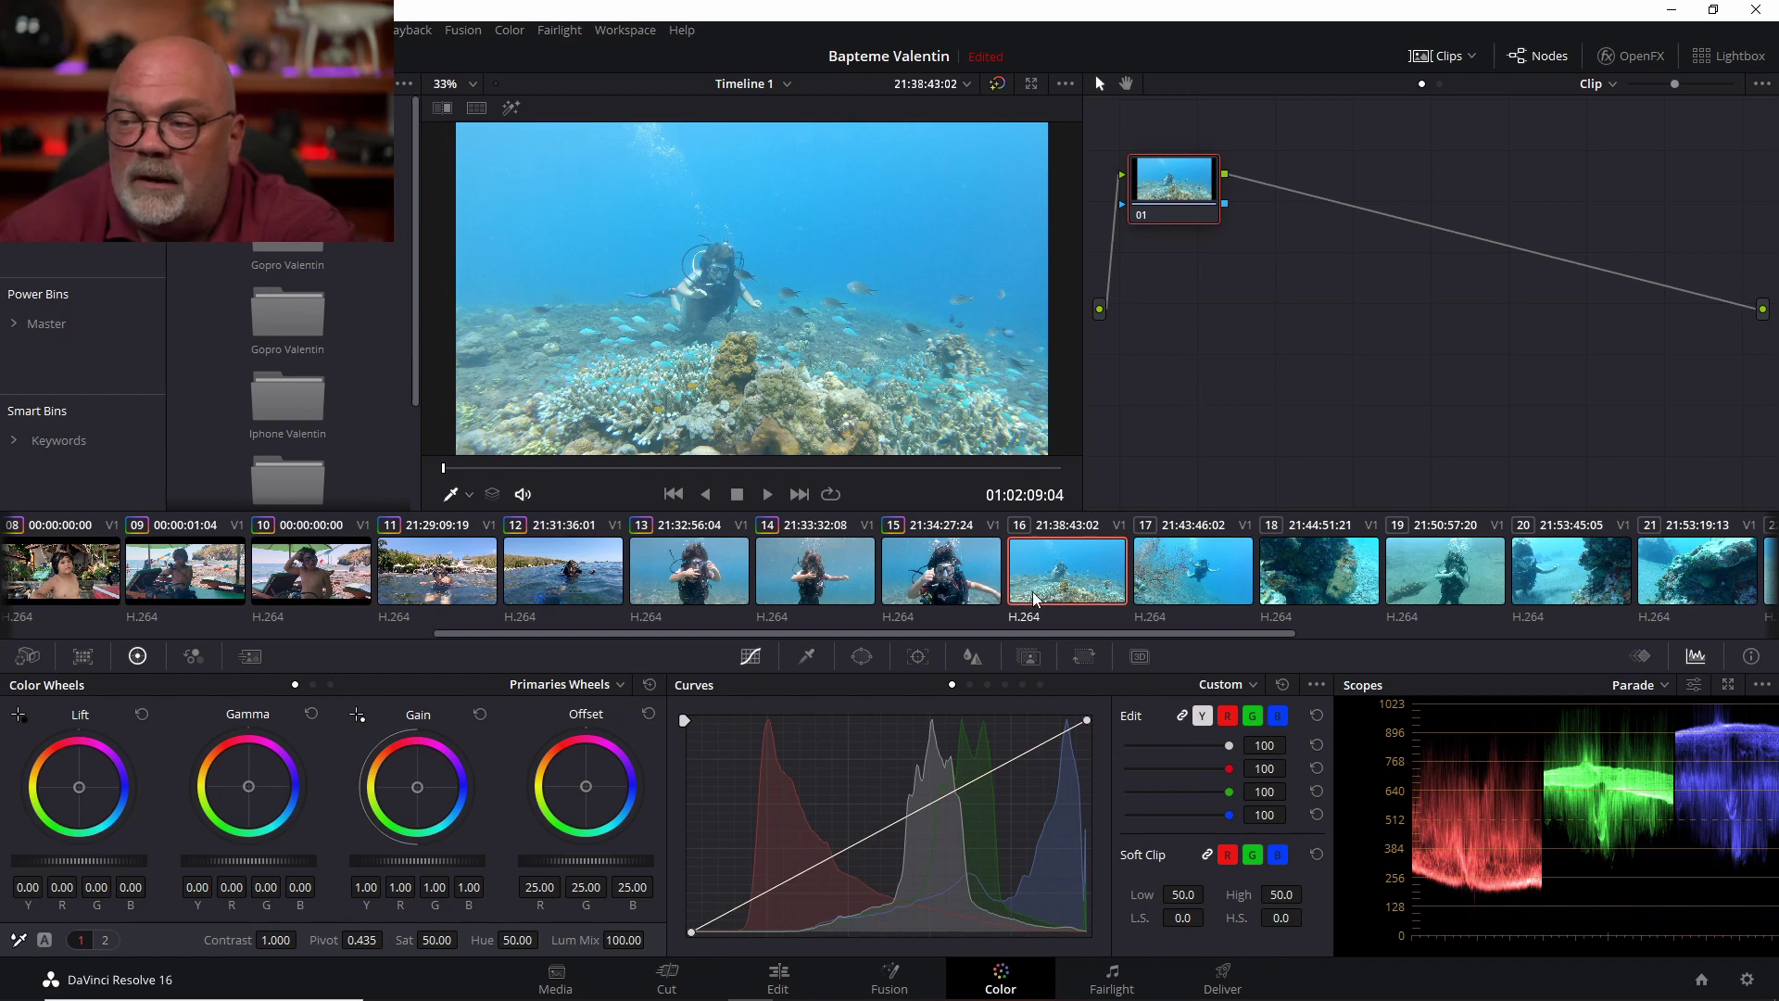
Copy clip 15's three-node grade onto clips 16 and 17 together, and display clip 16
click(938, 575)
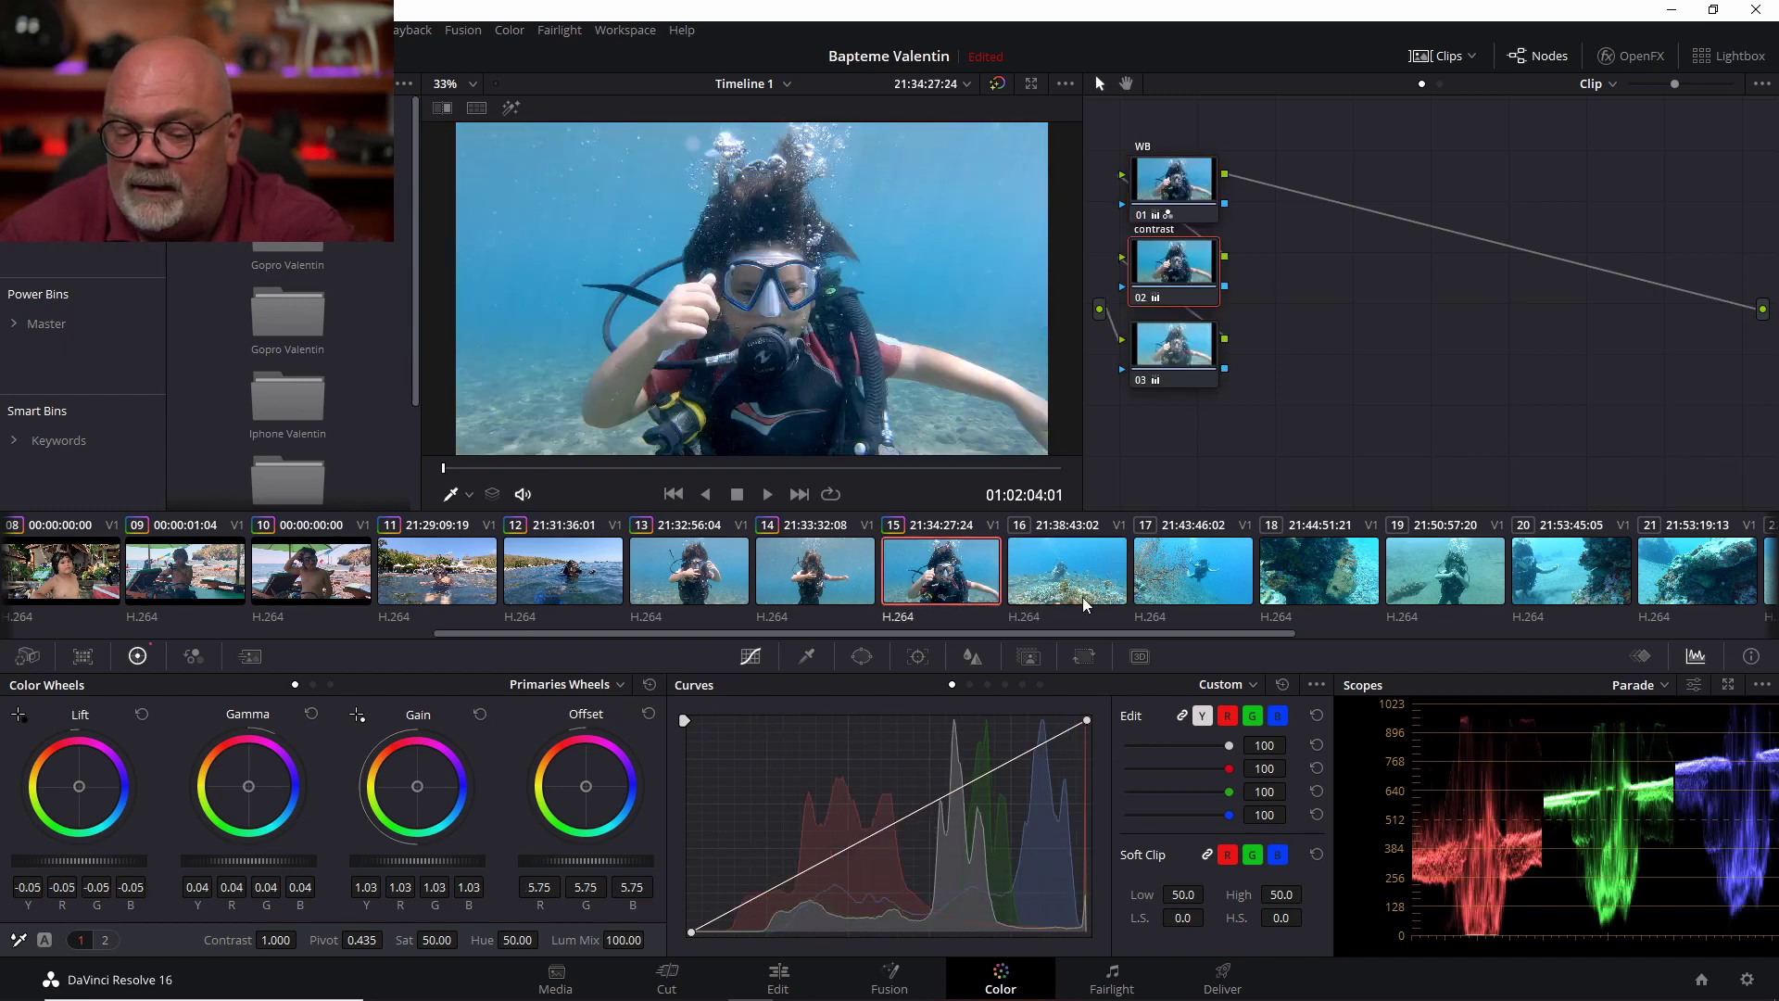
ctrl+click(1070, 565)
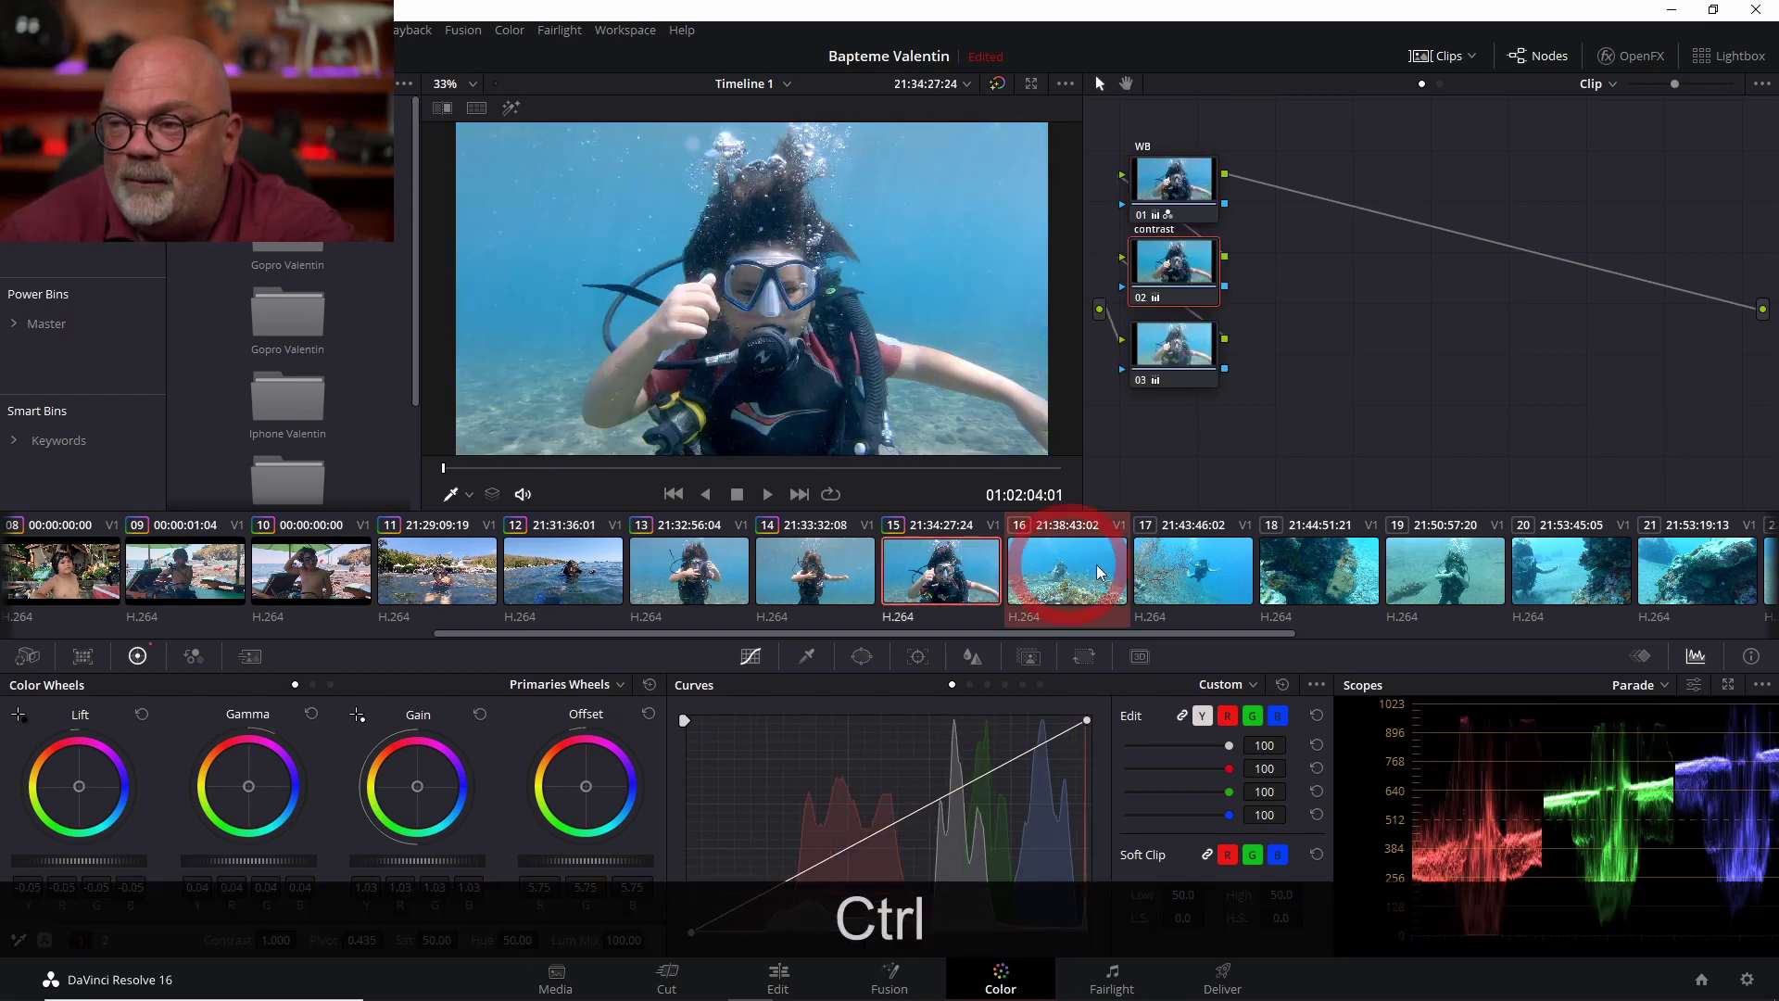
ctrl+click(1187, 565)
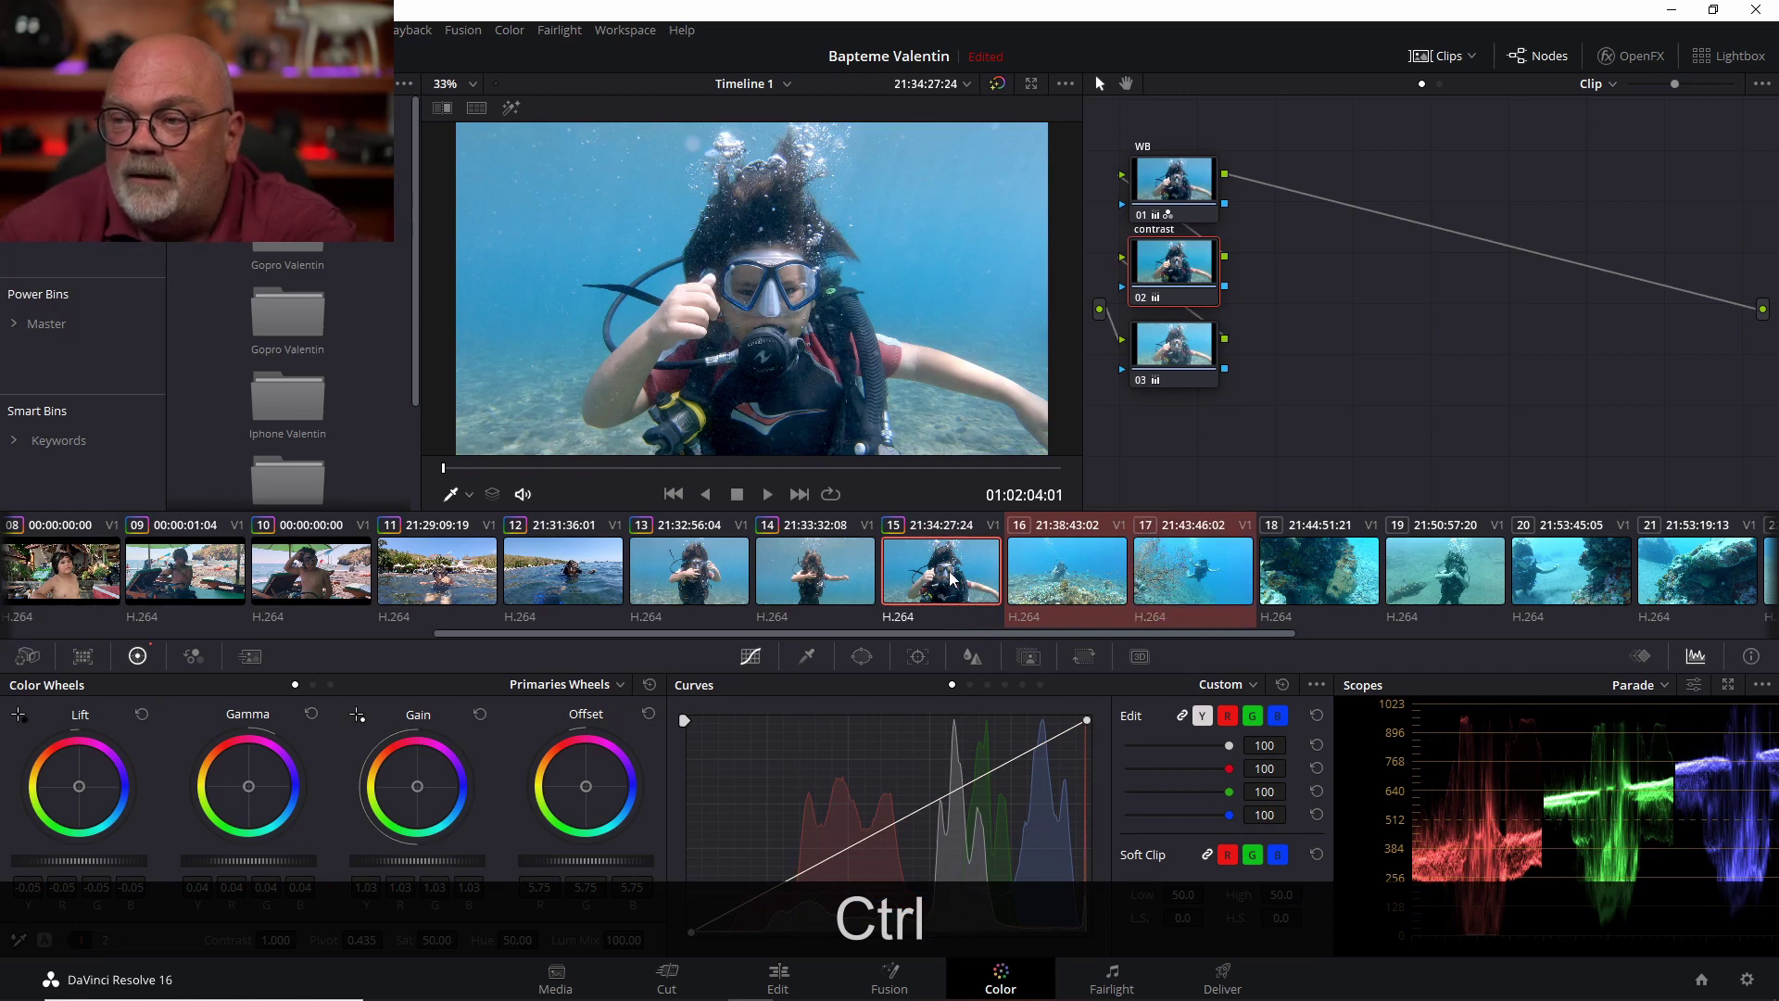
click(1056, 565)
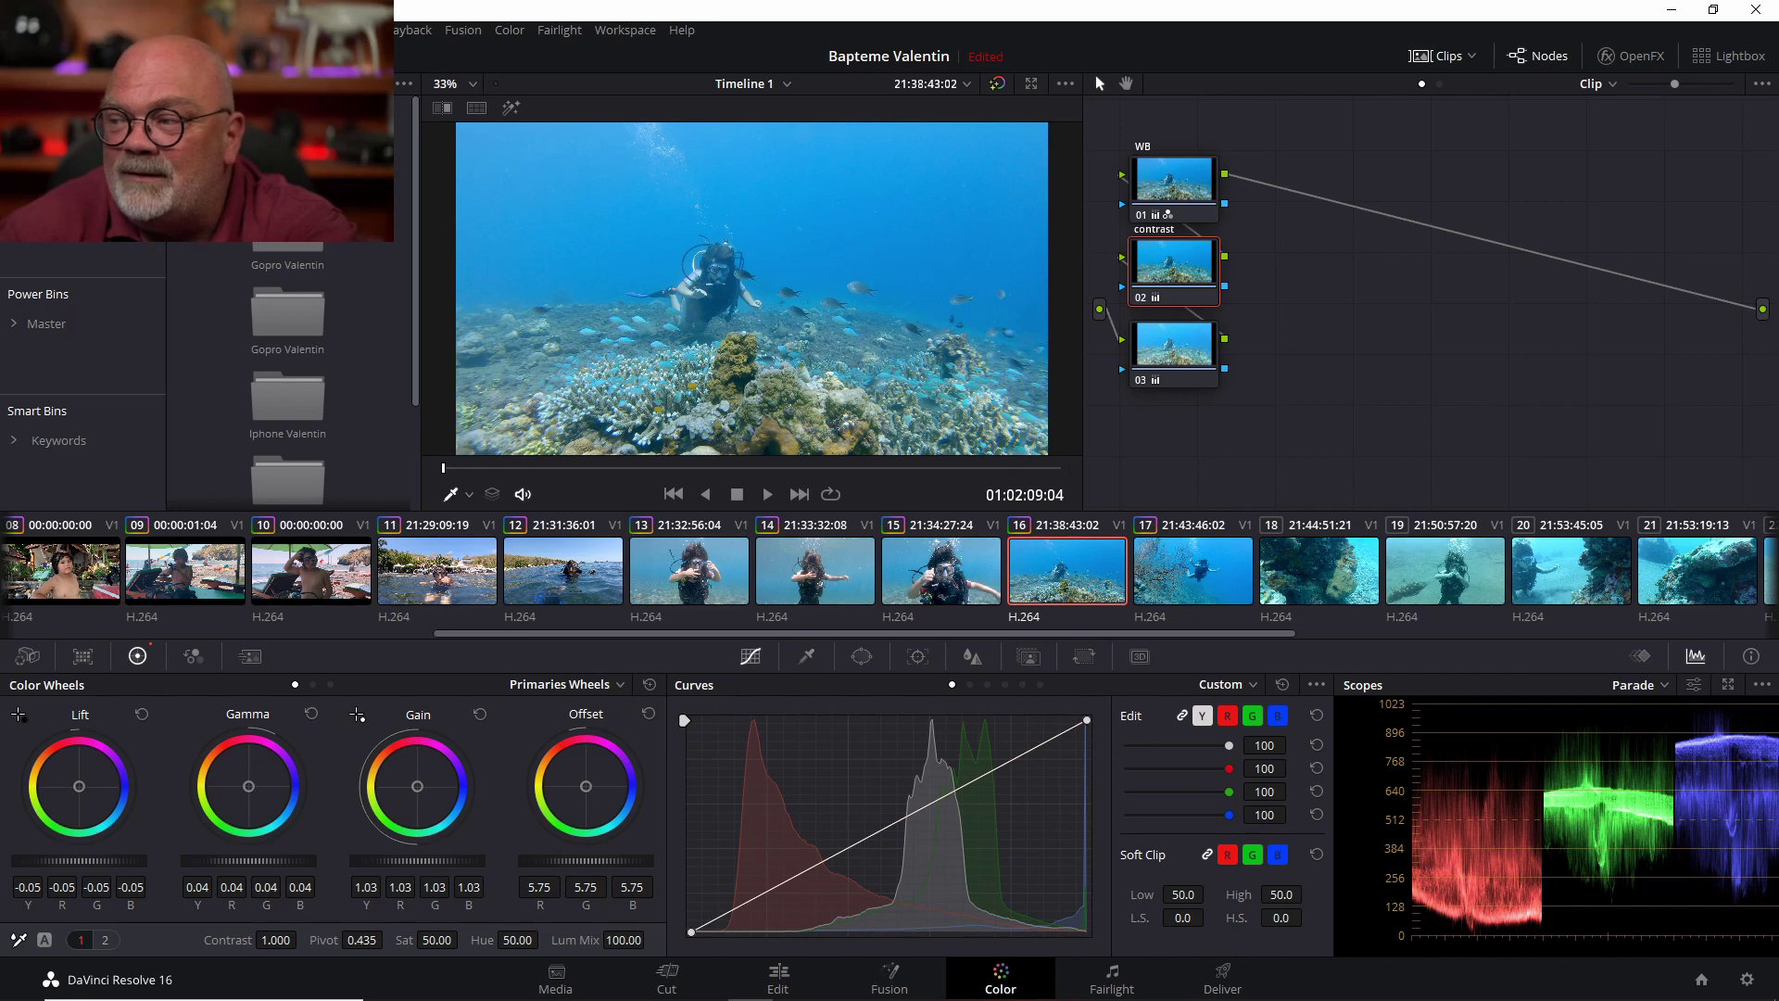
Compare clip 16 with clips 14 and 15, and set its third node's Temp to 640 and Tint to 34
scroll(626, 323, up, 1)
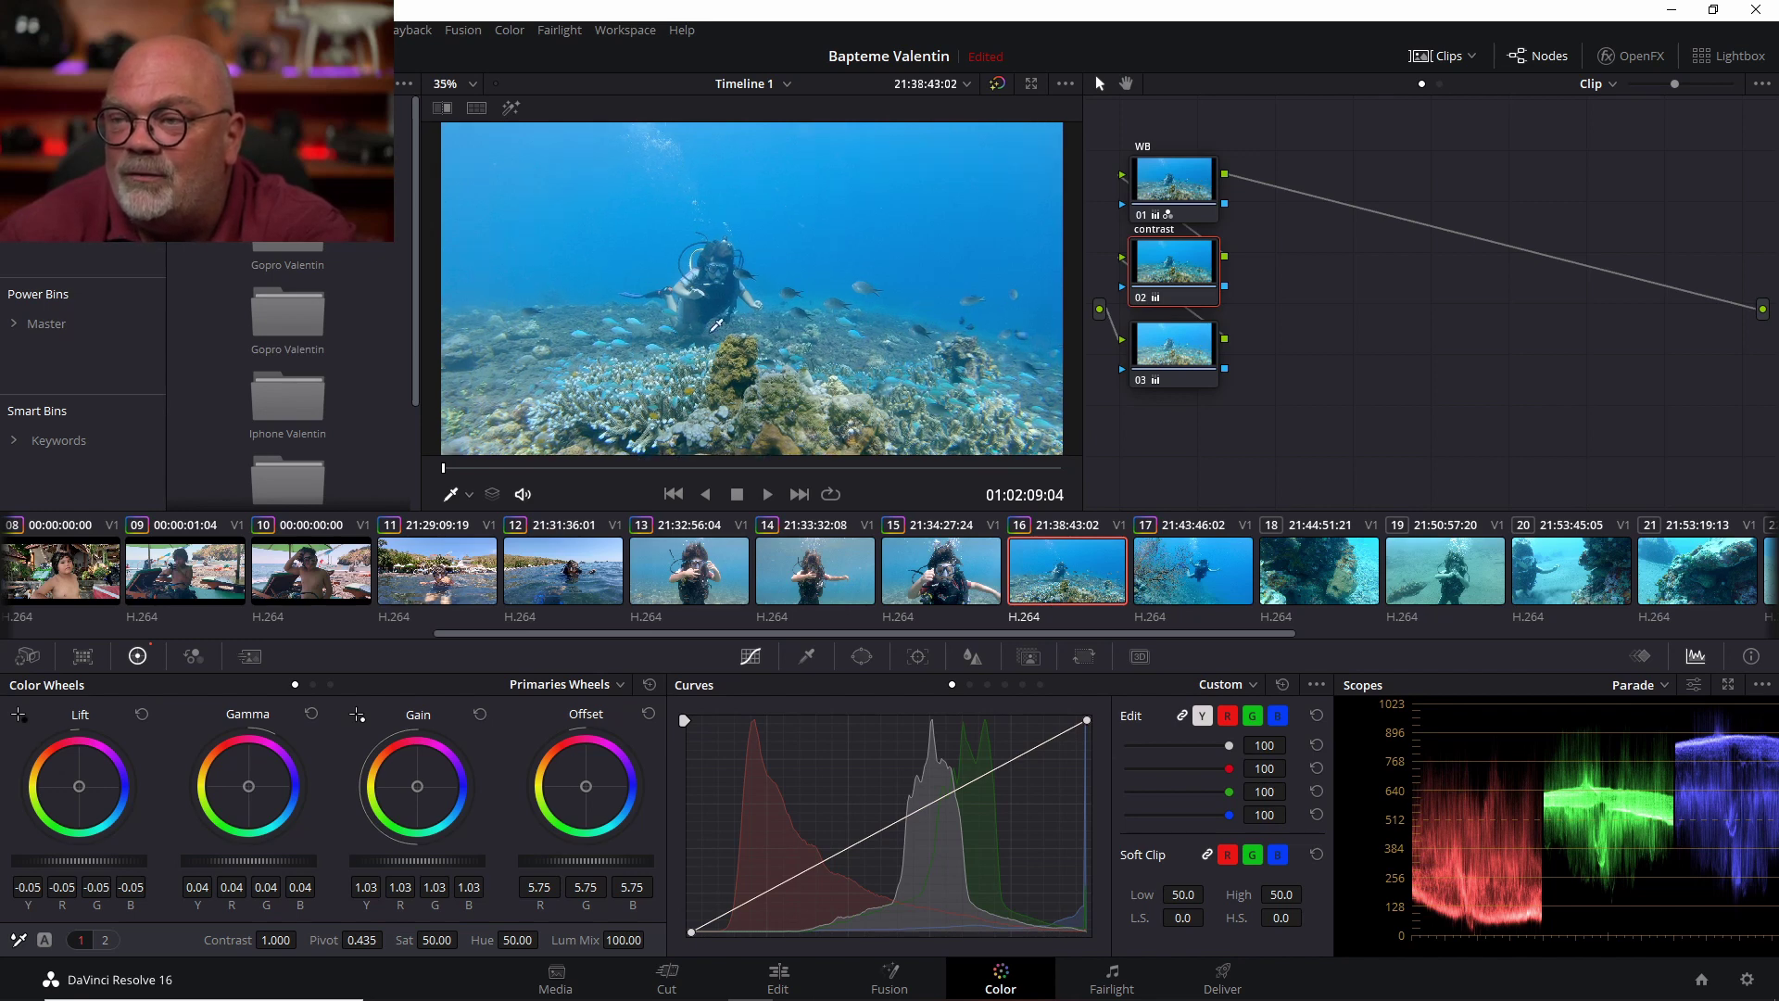
click(471, 84)
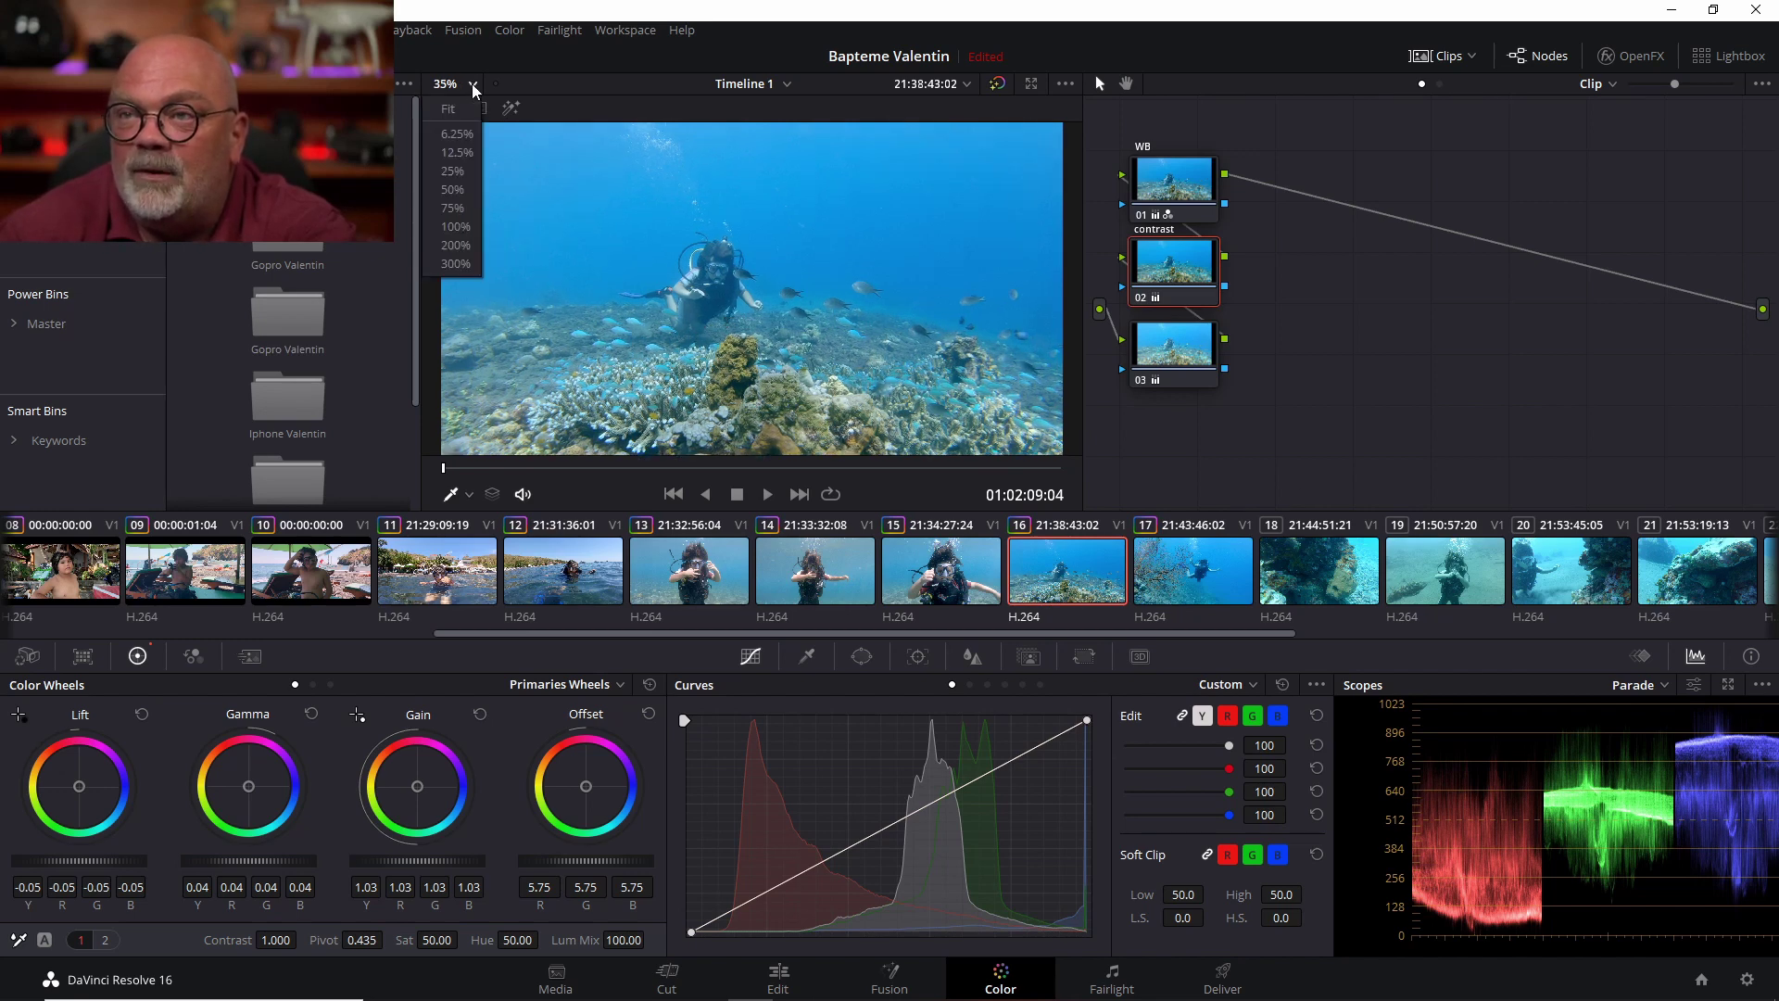
click(454, 150)
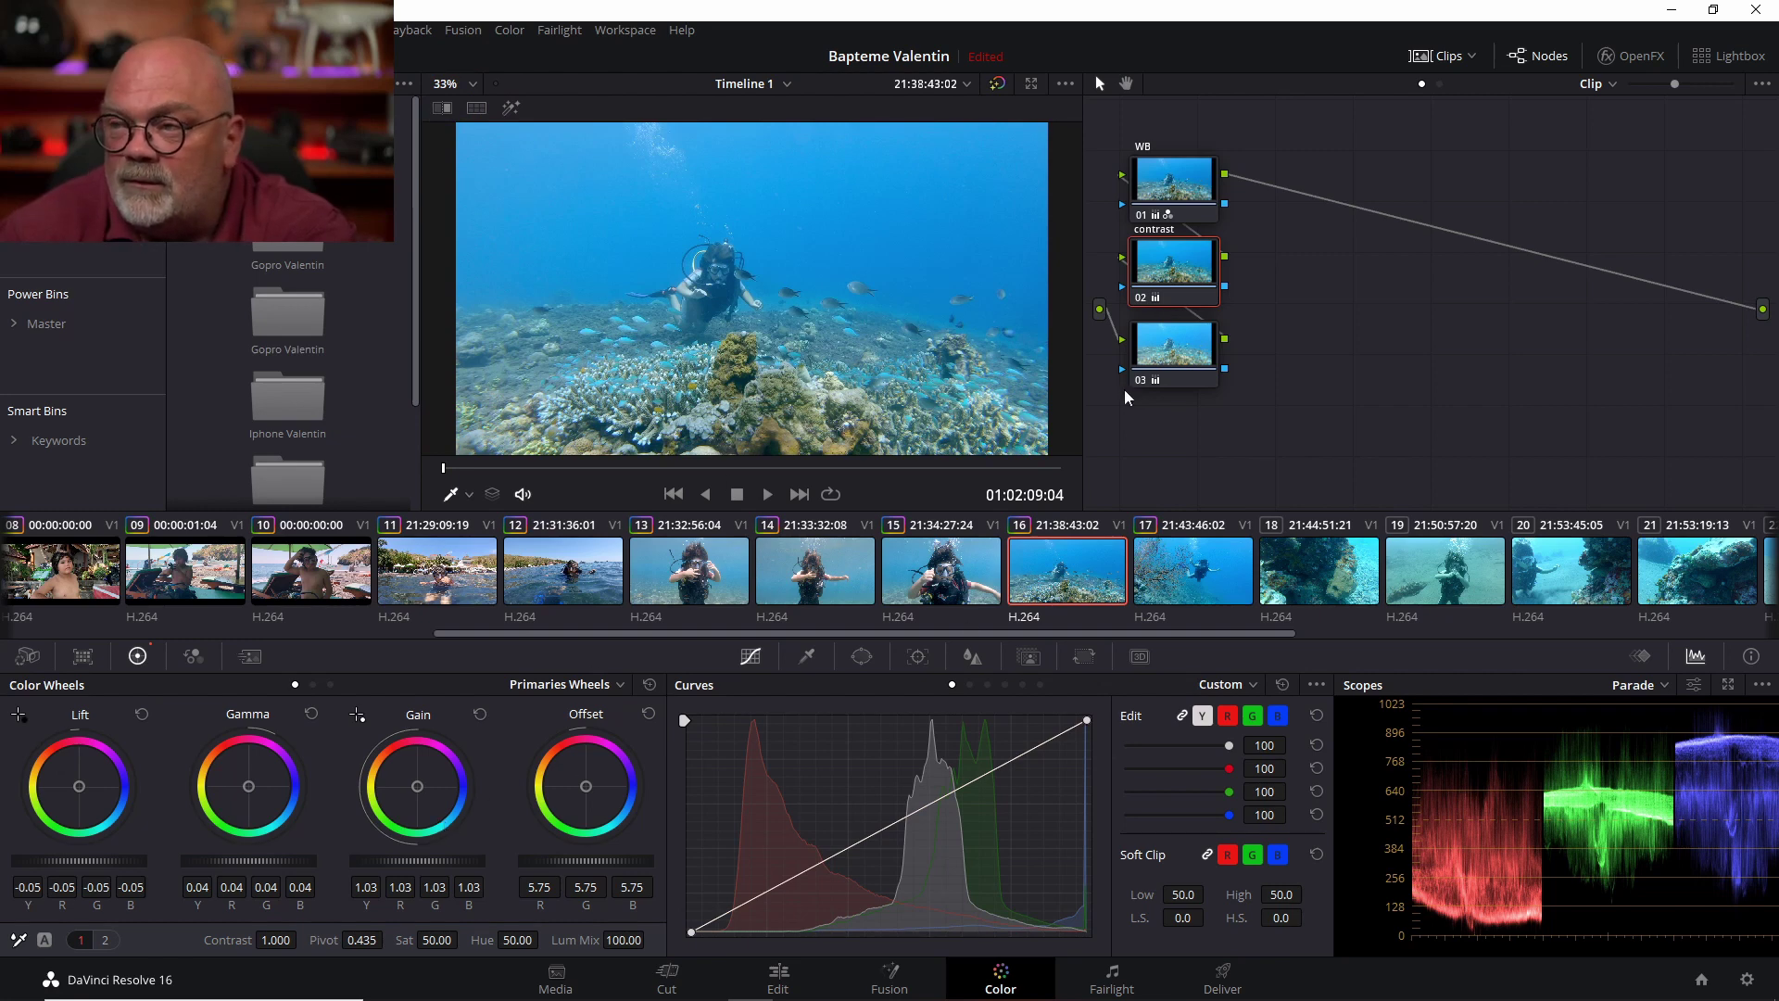
click(1161, 360)
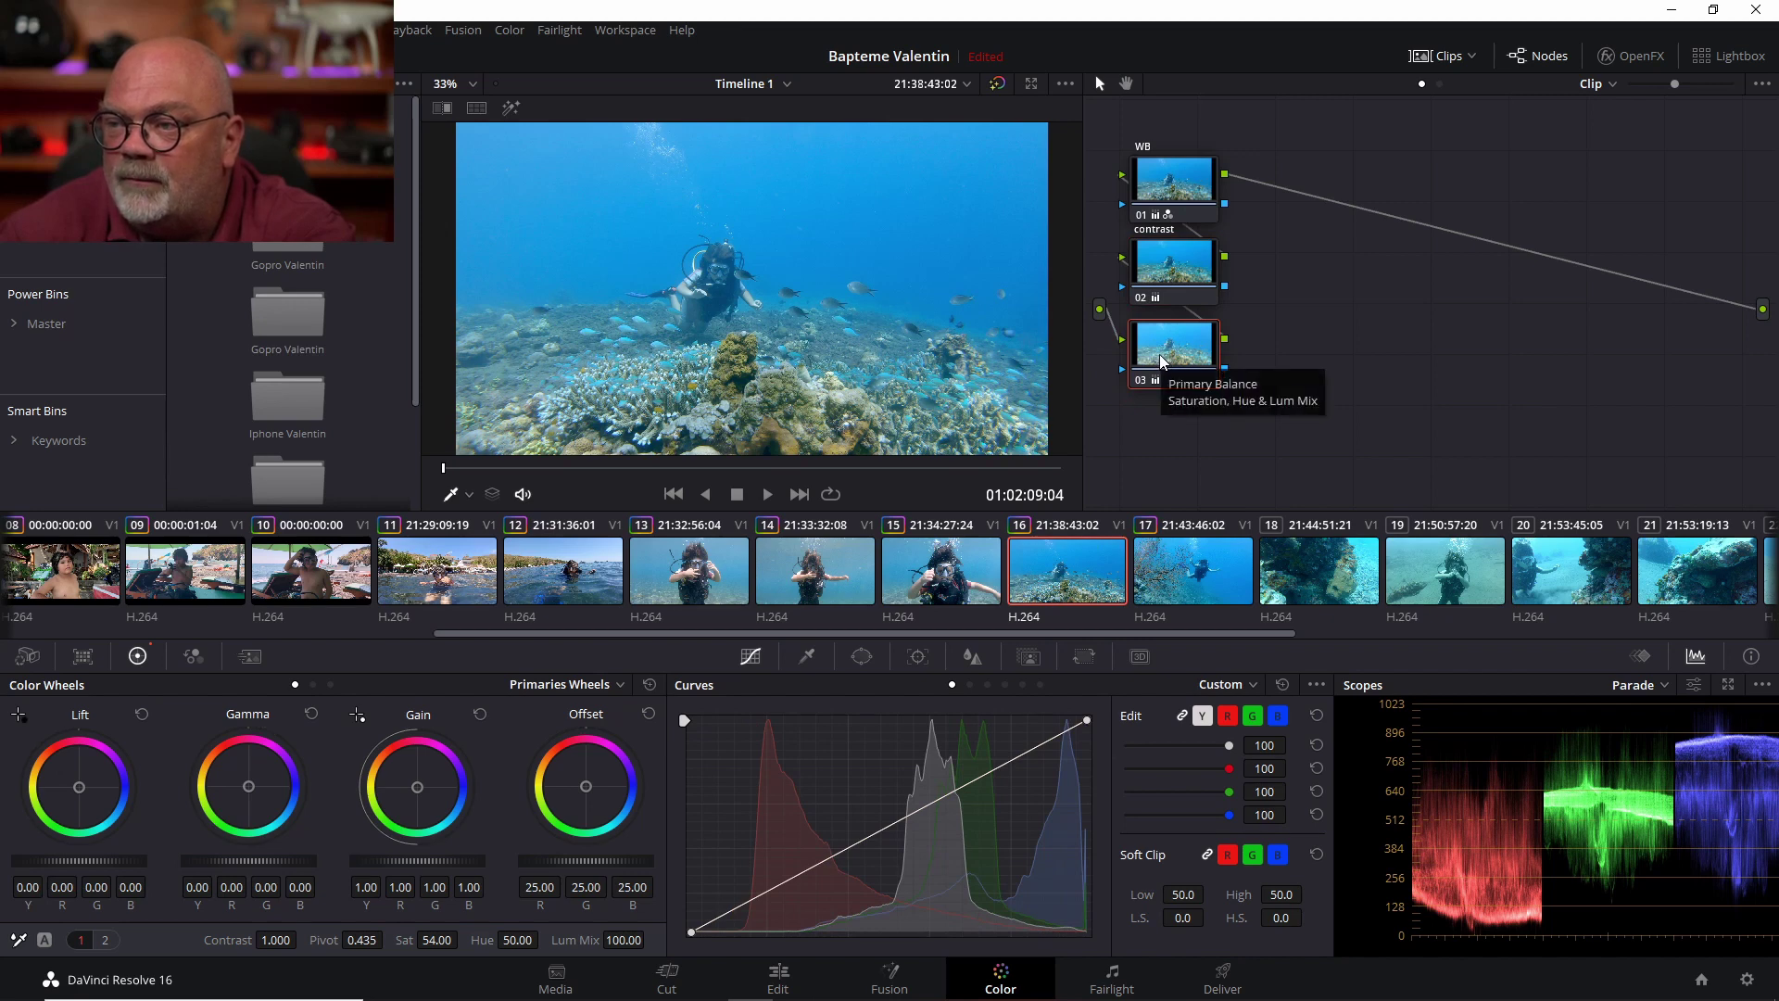
click(926, 579)
click(816, 570)
click(1169, 351)
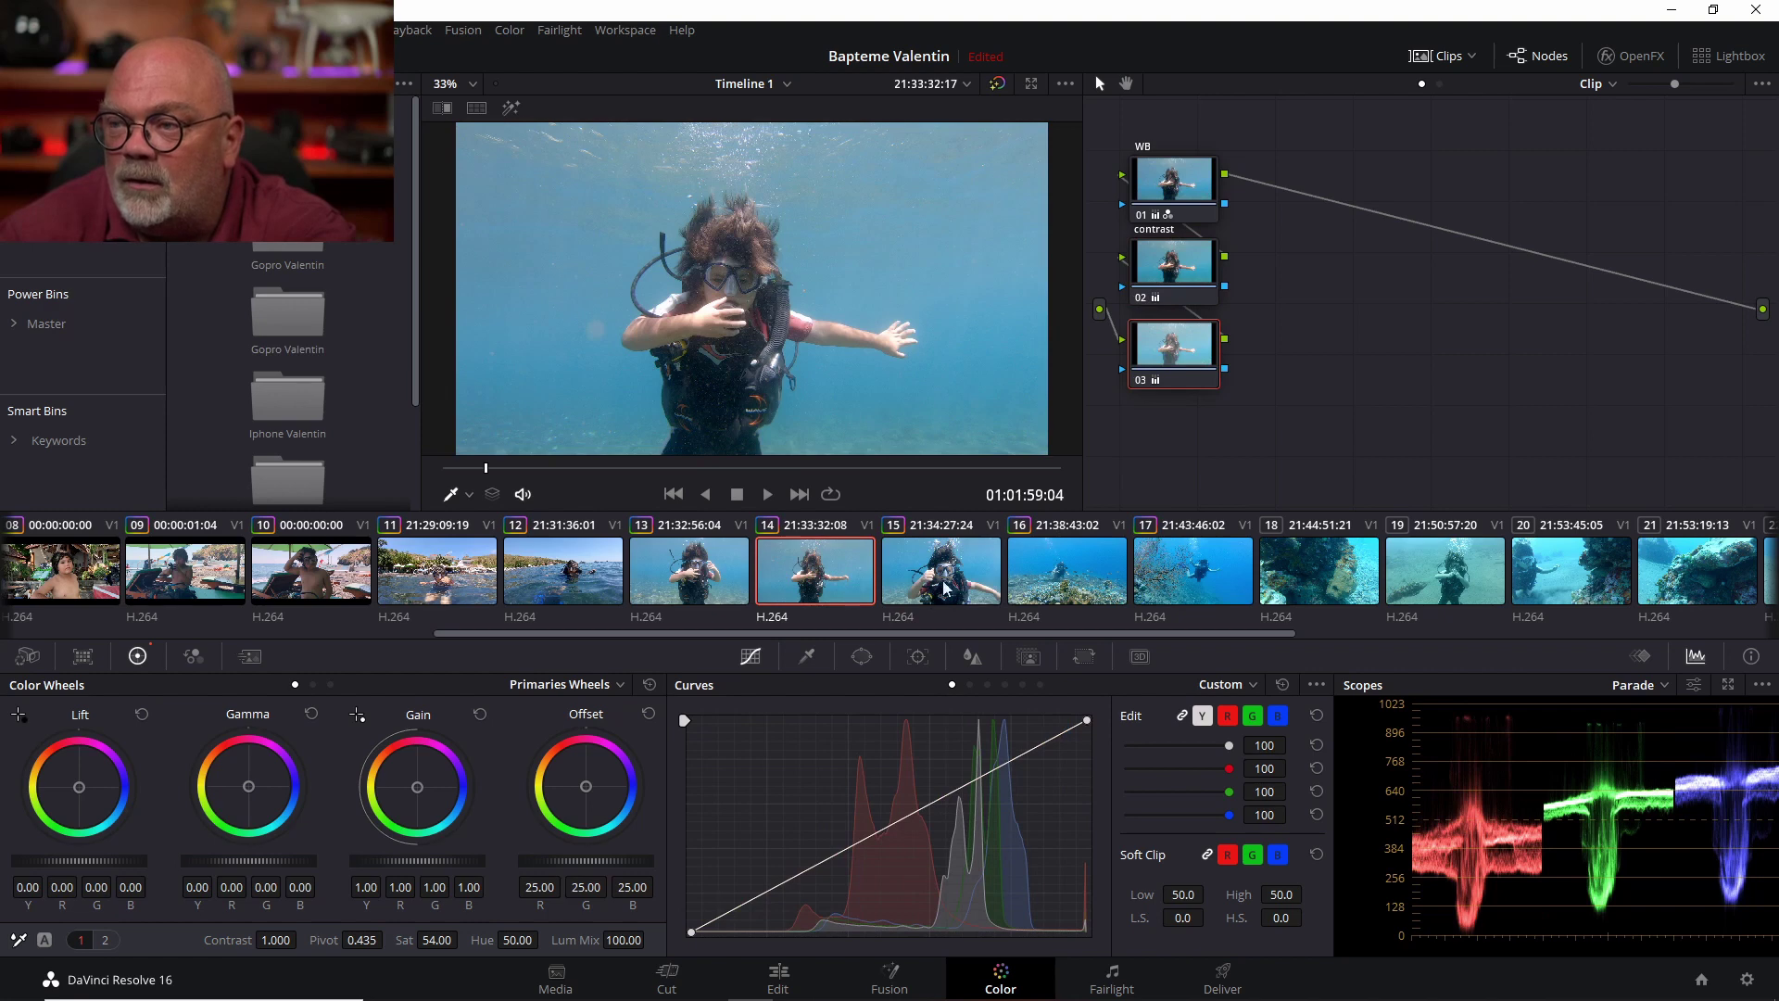
click(1112, 567)
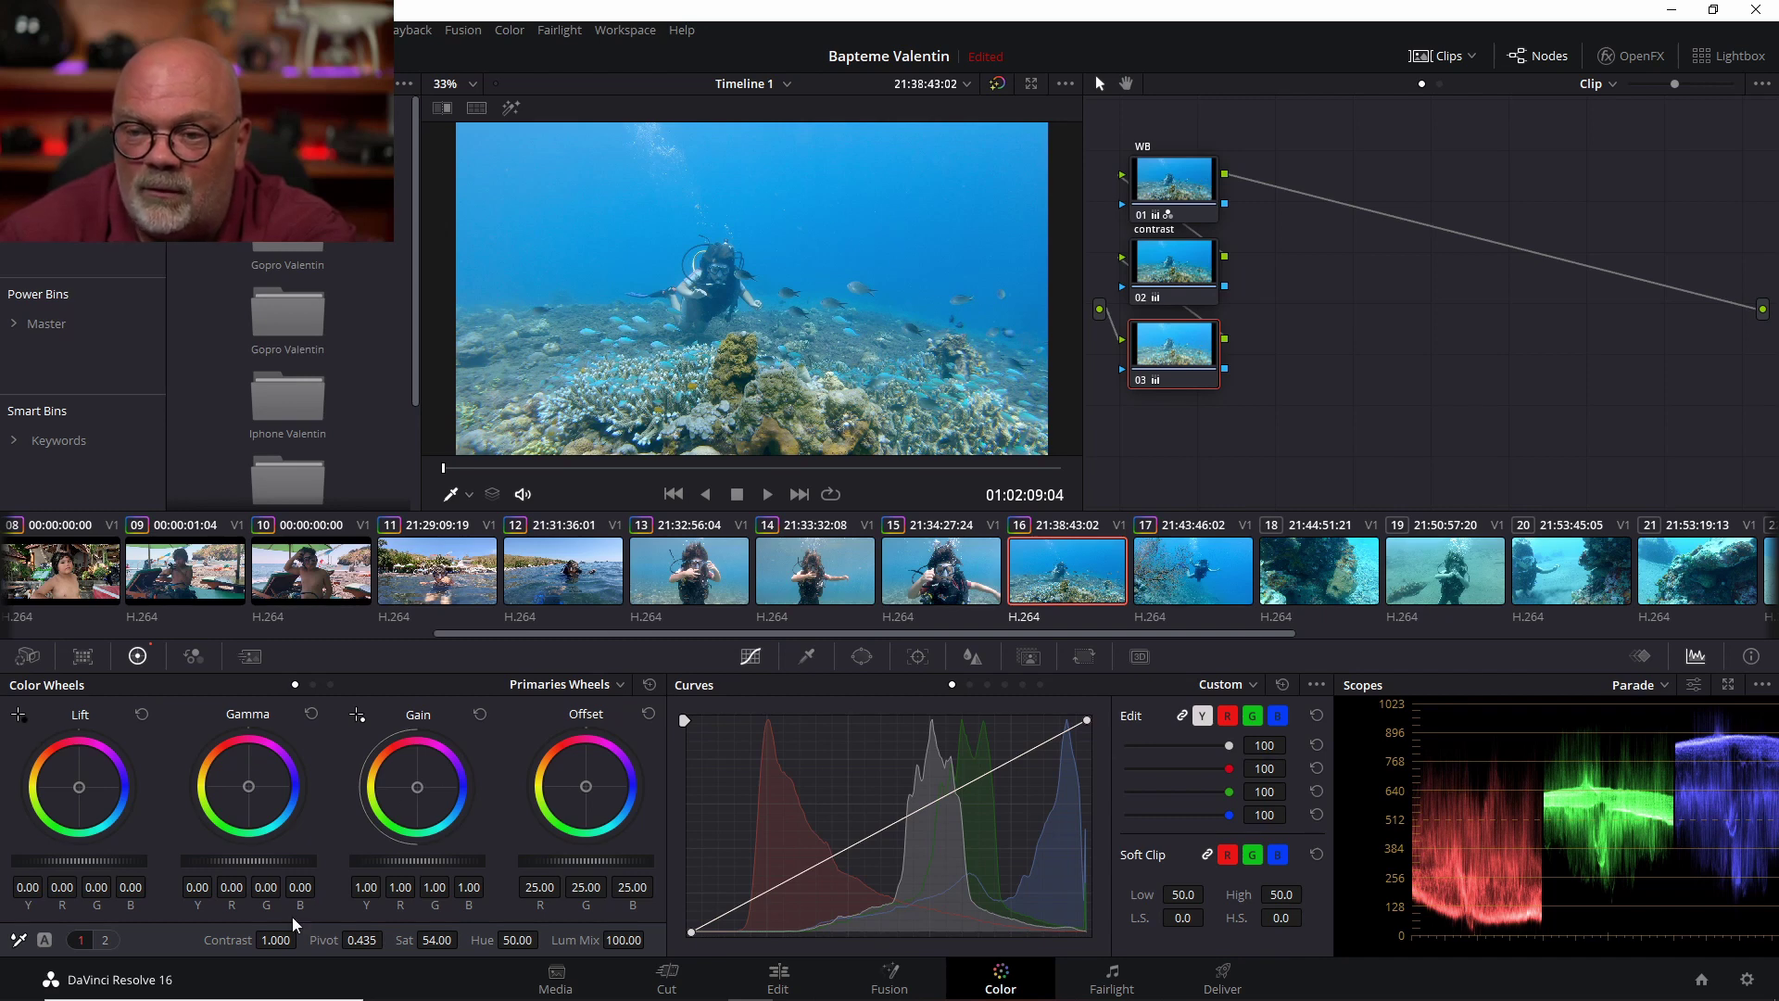
click(103, 941)
drag(200, 938, 291, 938)
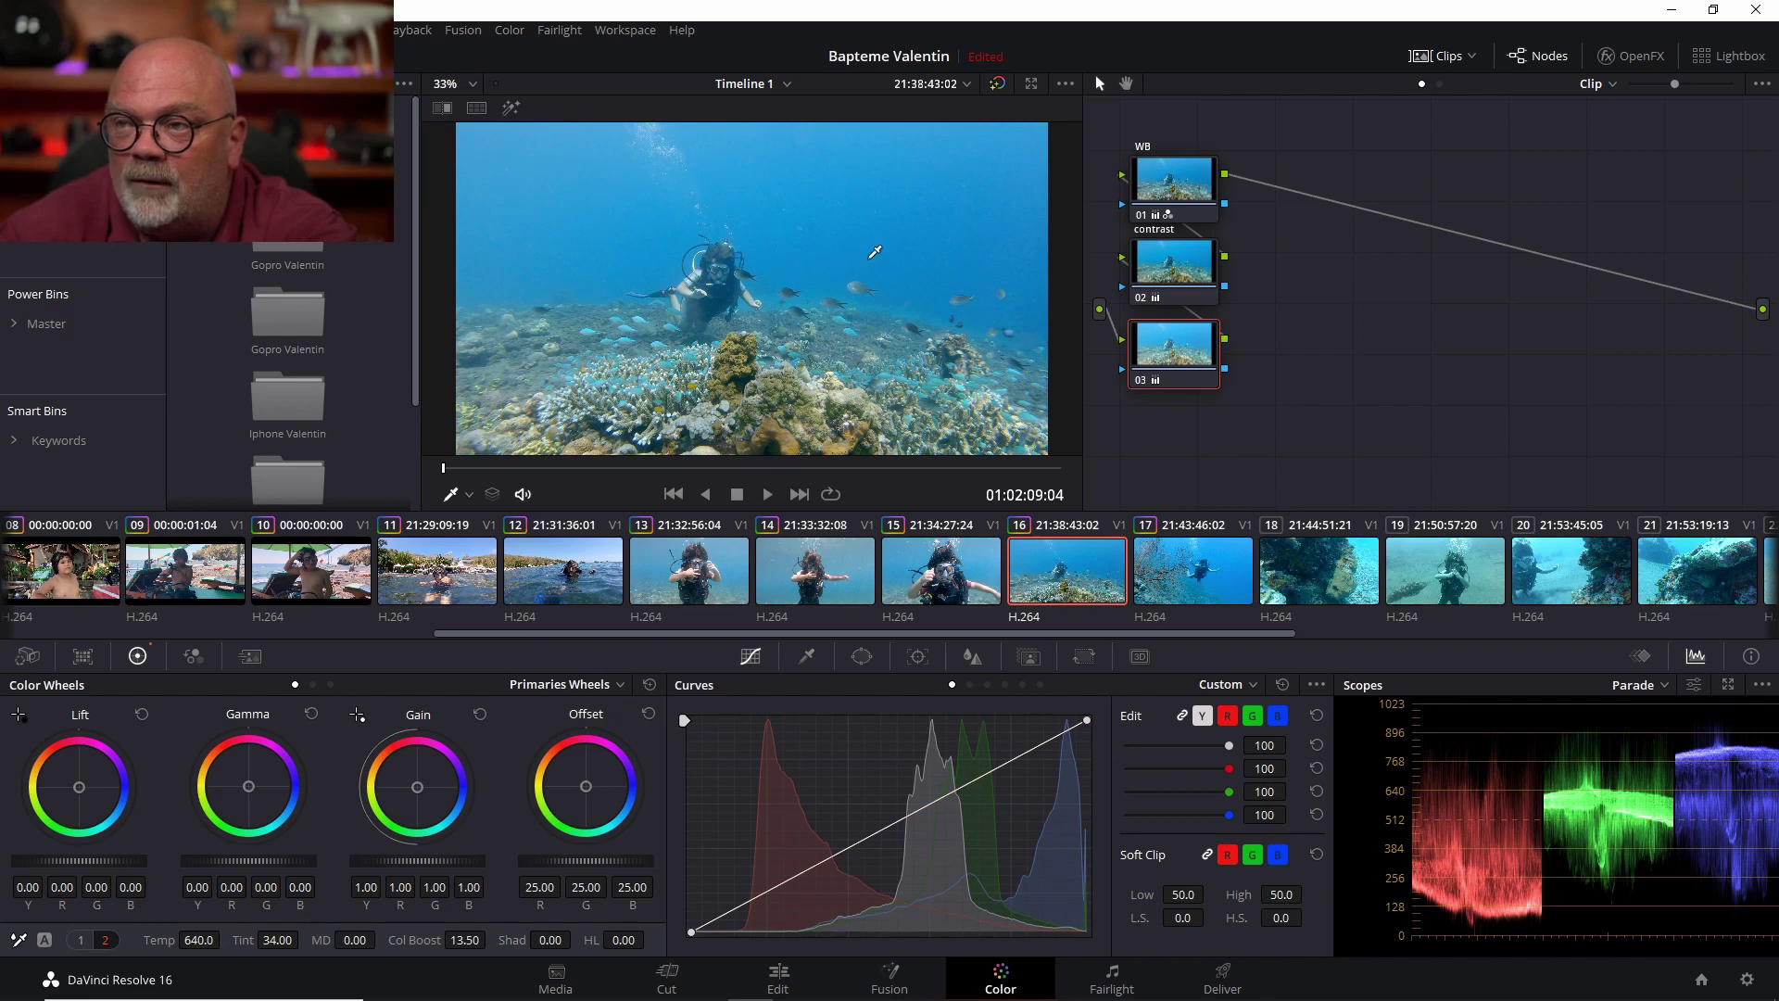
click(955, 567)
click(1032, 562)
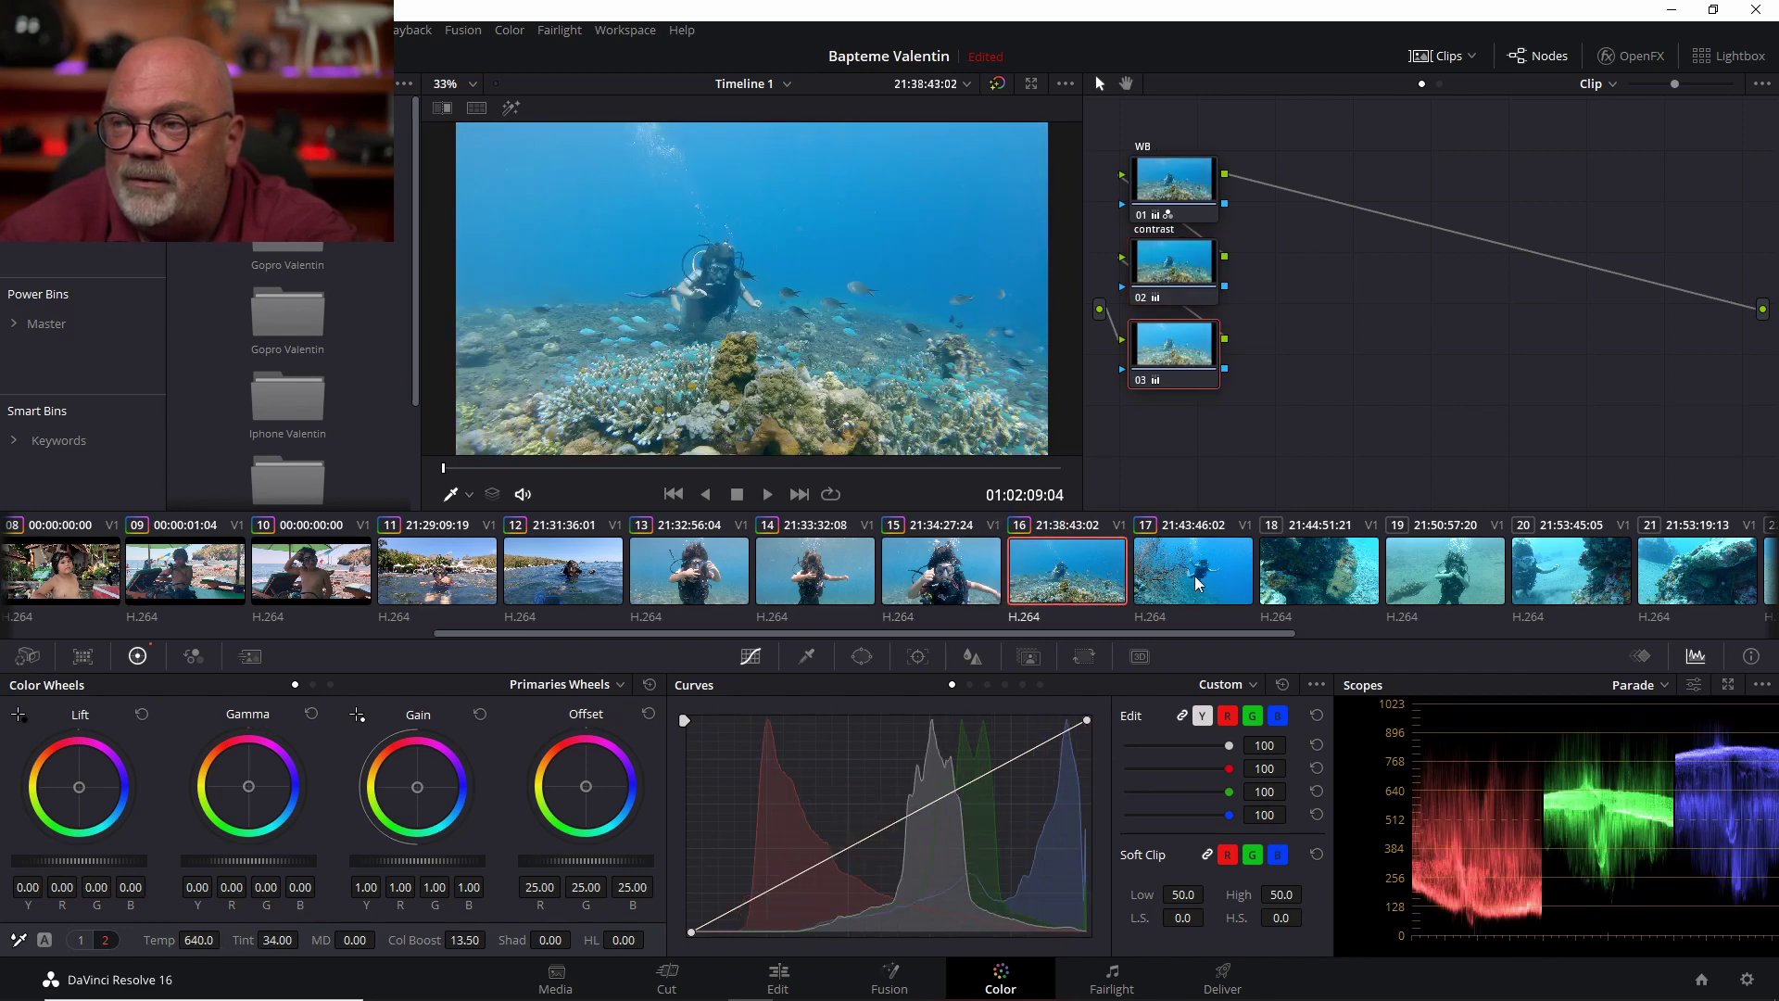
In clip 17's third node, set Temp to 420 and Tint to 25.50
click(1194, 576)
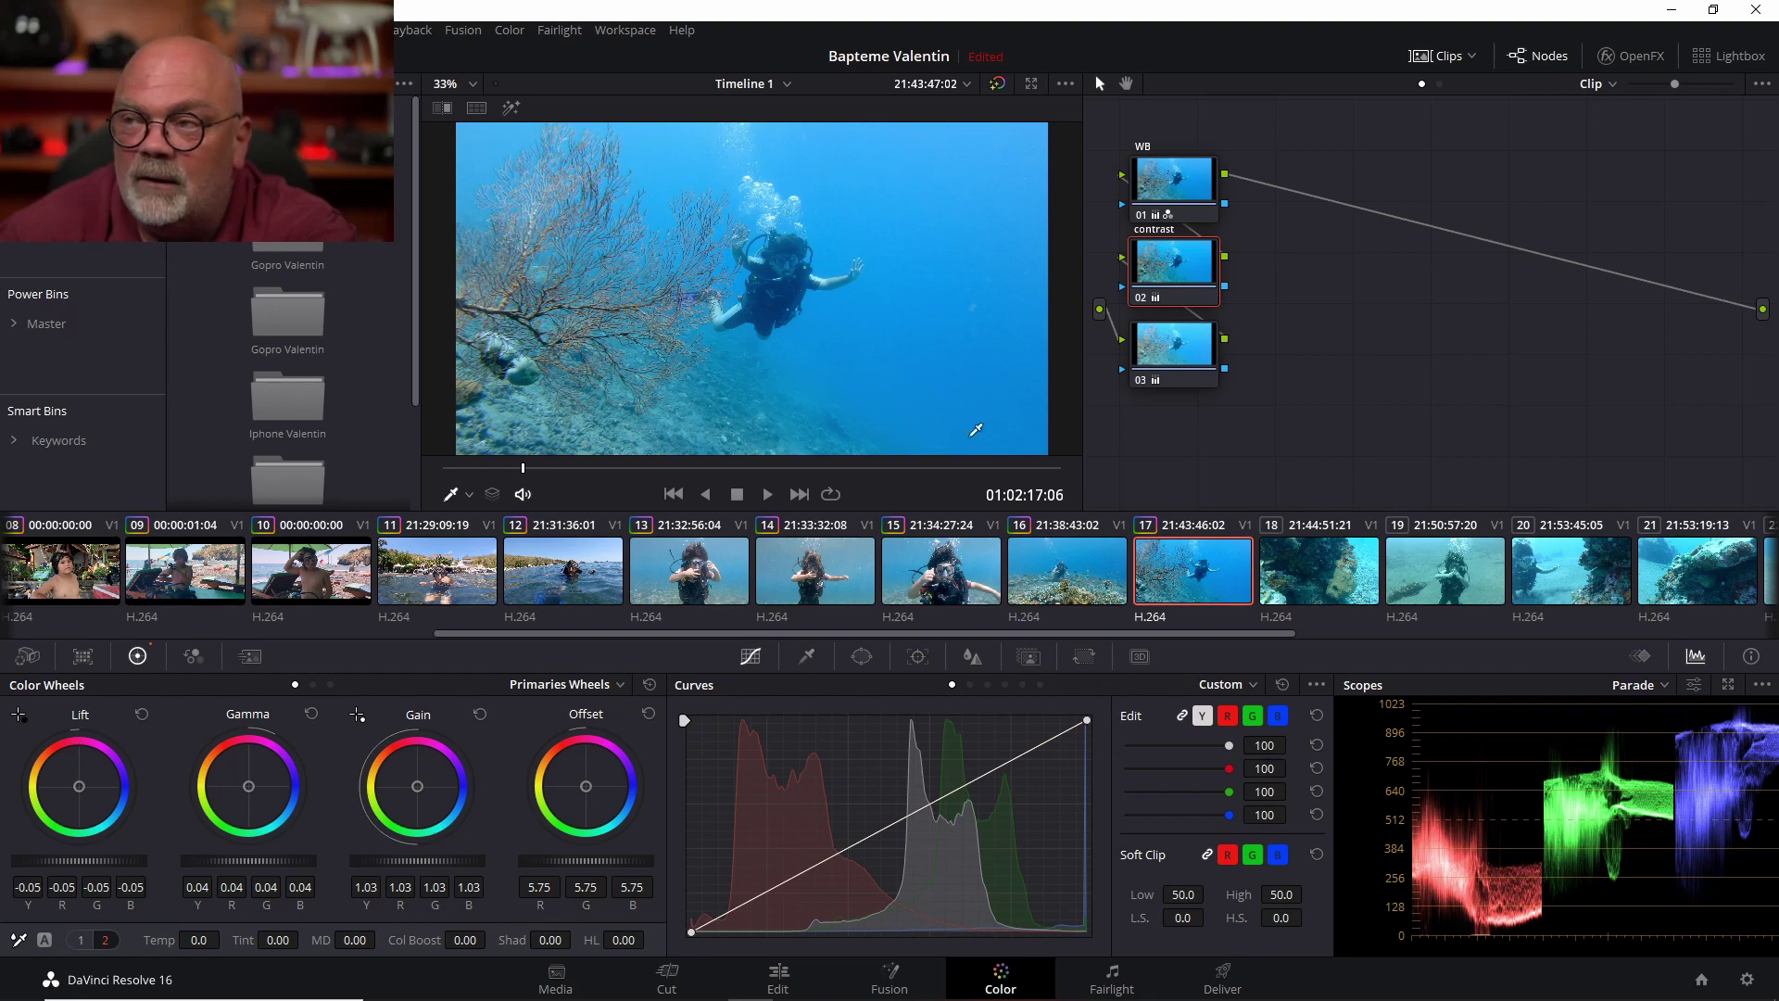
click(1157, 358)
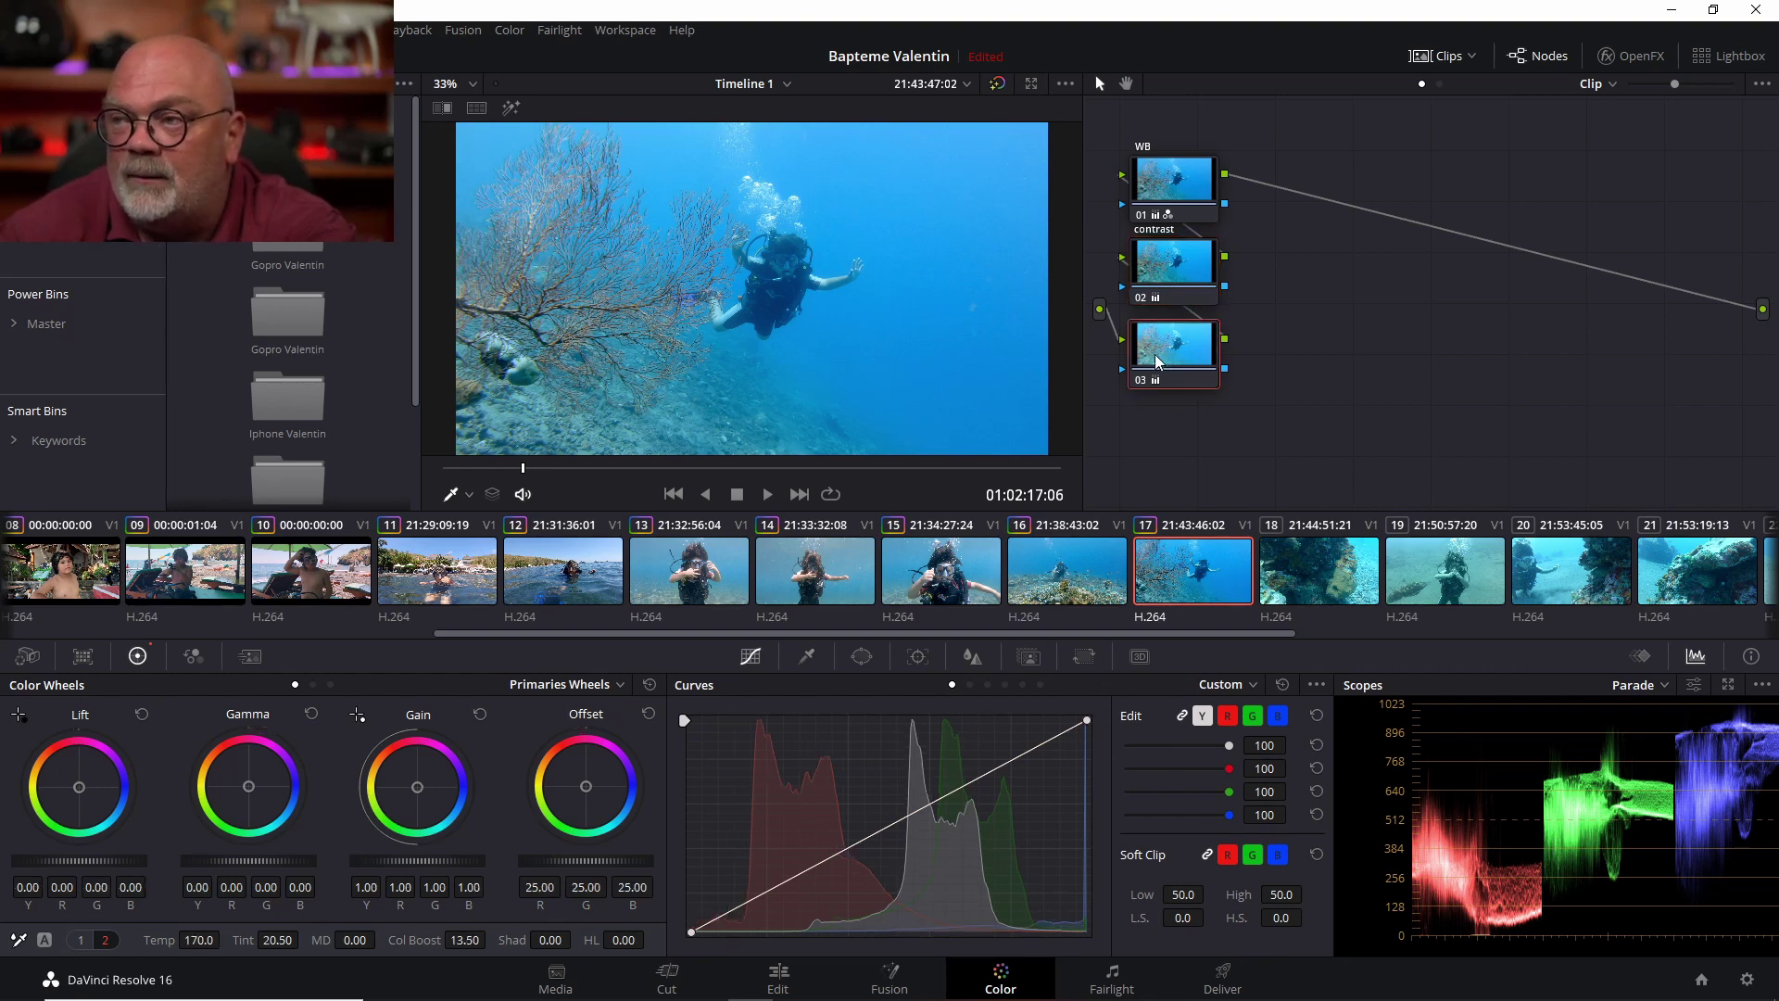
drag(211, 934, 297, 940)
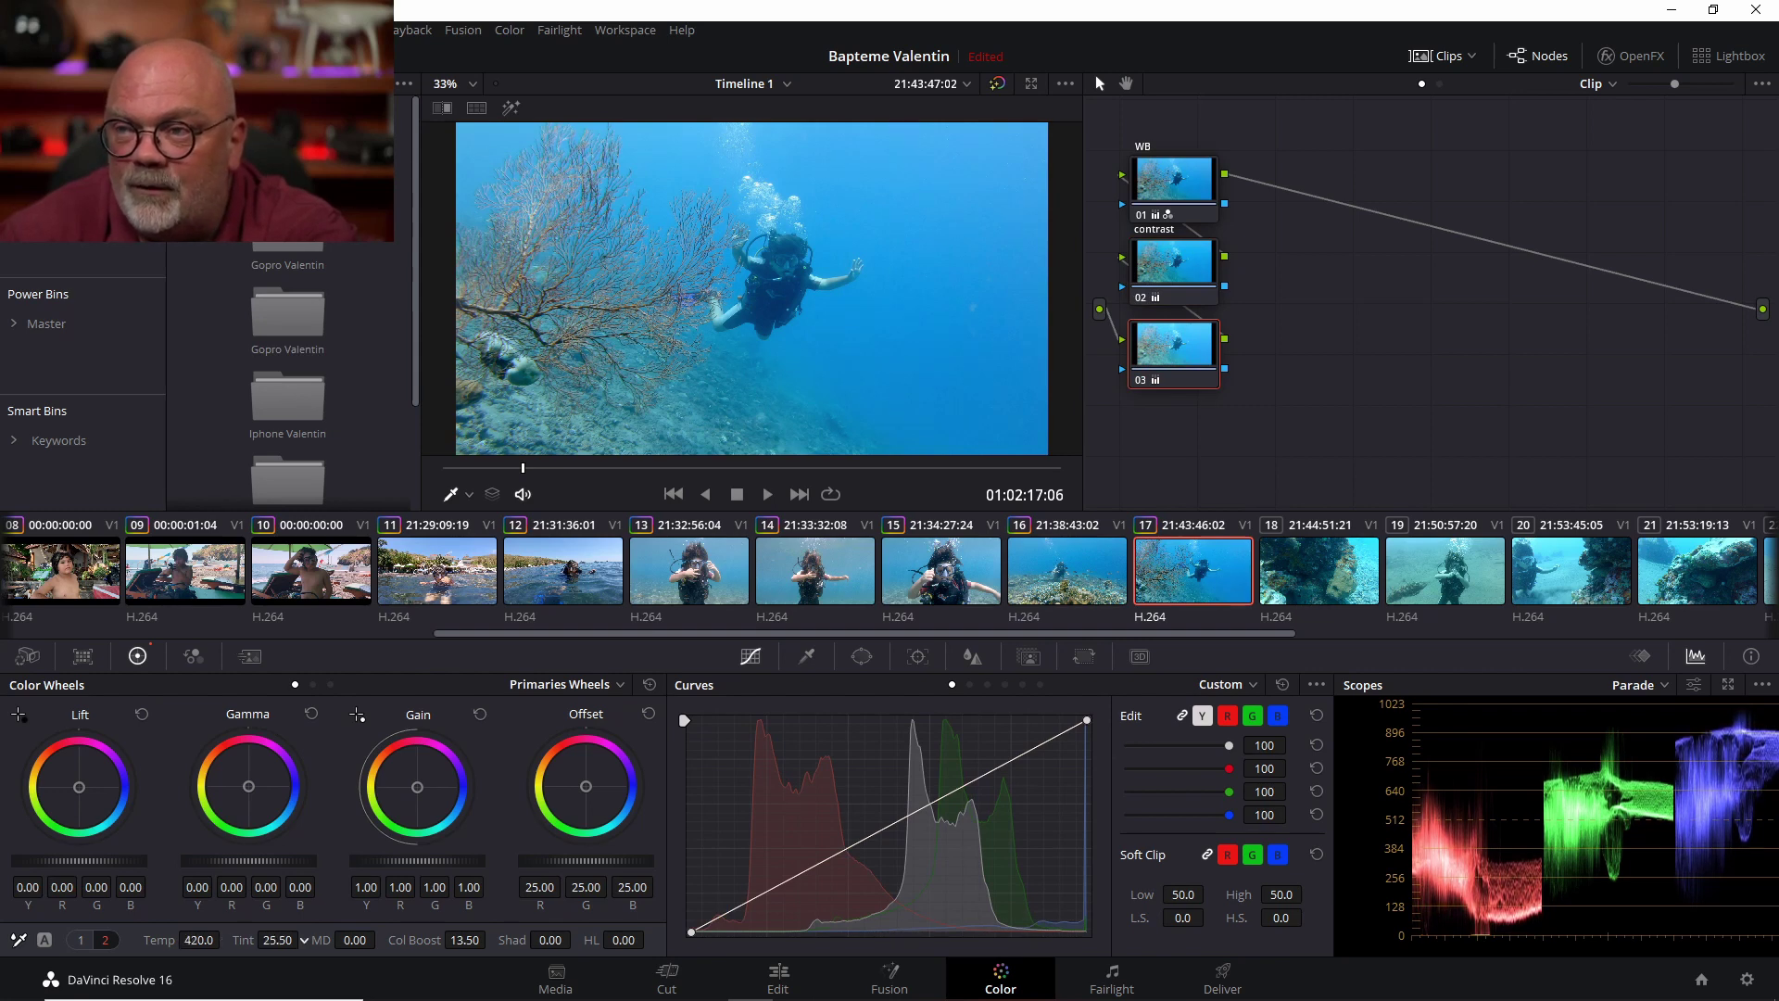
In clip 17's WB node, raise the RGB Mixer's red channel of Red Output to 1.03
click(1208, 187)
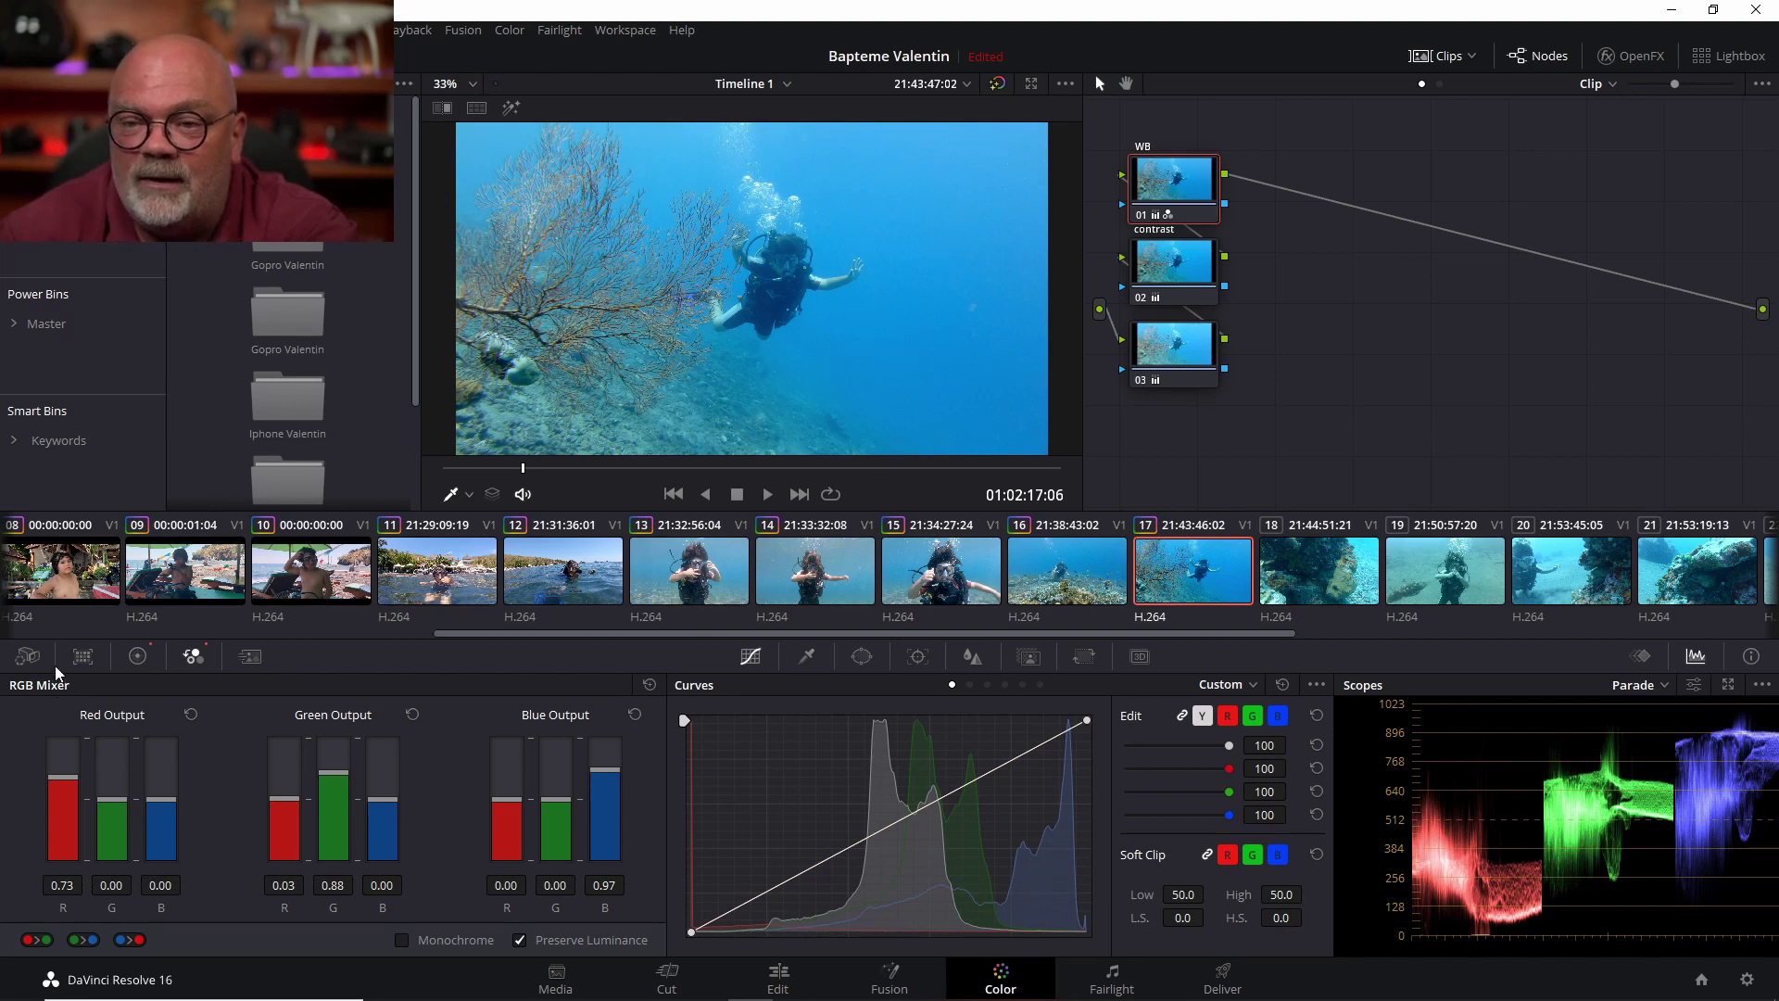
scroll(59, 797, up, 5)
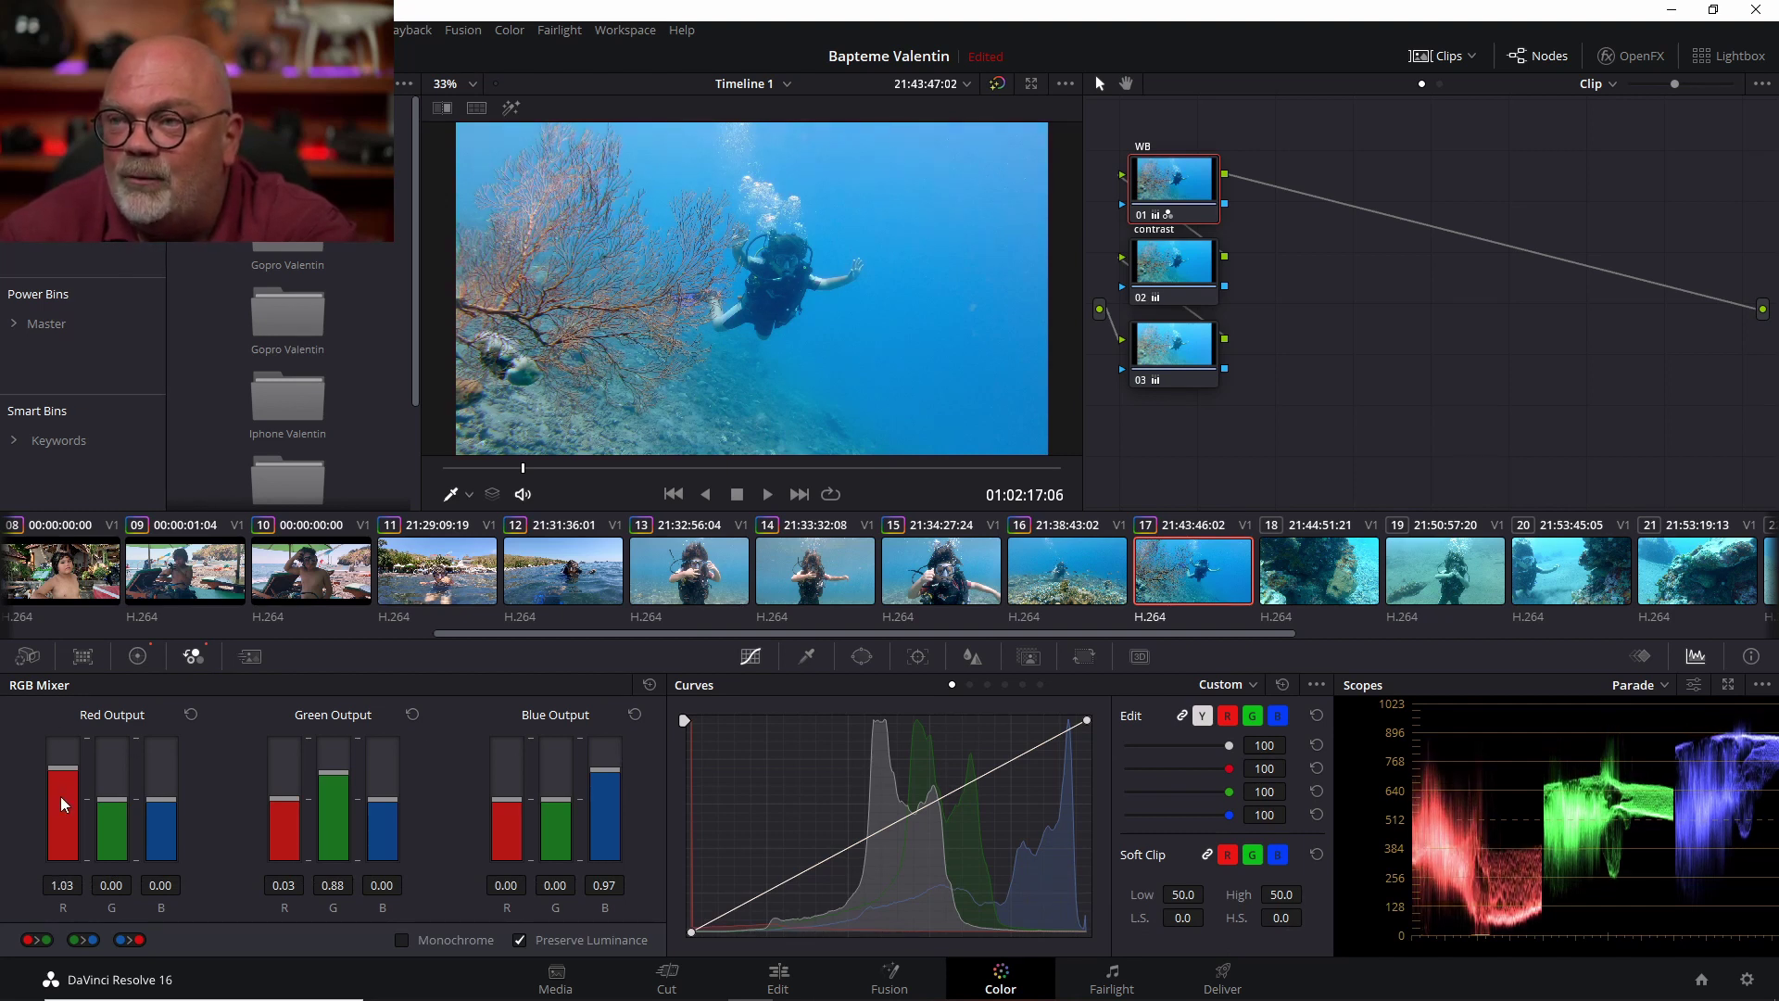
Try 1.12 for Red Output's red channel in clip 17's WB node, check other frames, and return it to 1.03
scroll(59, 797, down, 1)
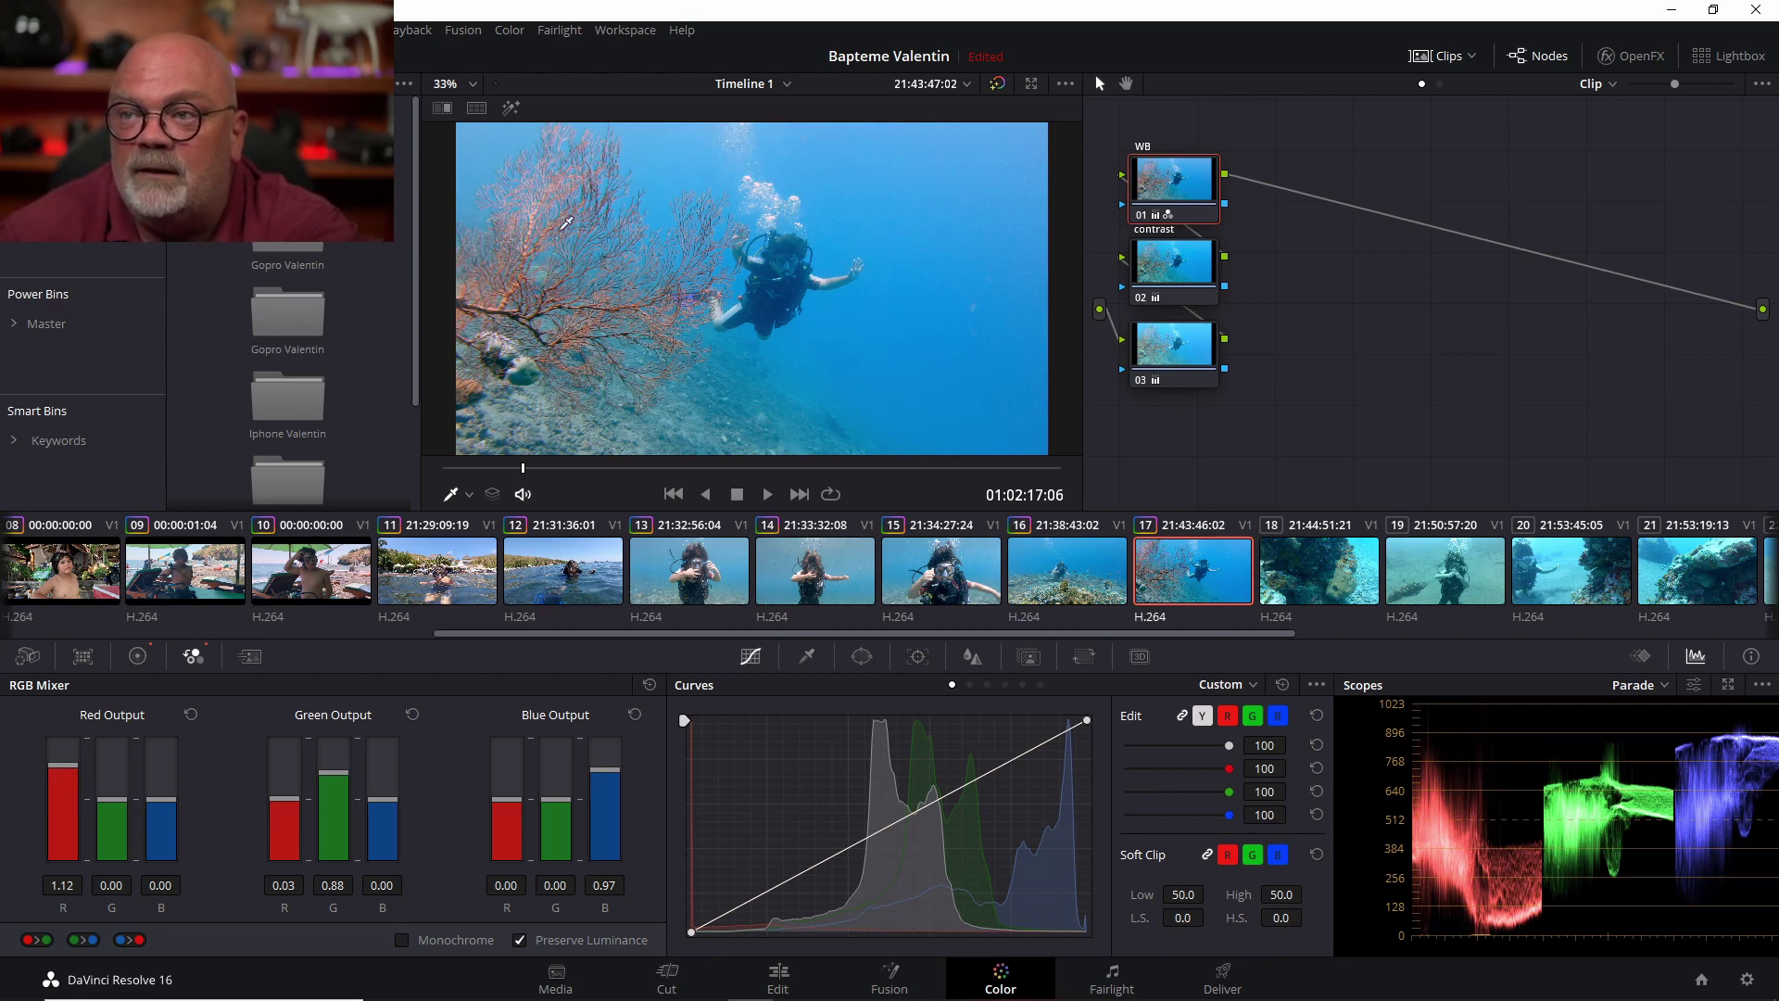
click(752, 468)
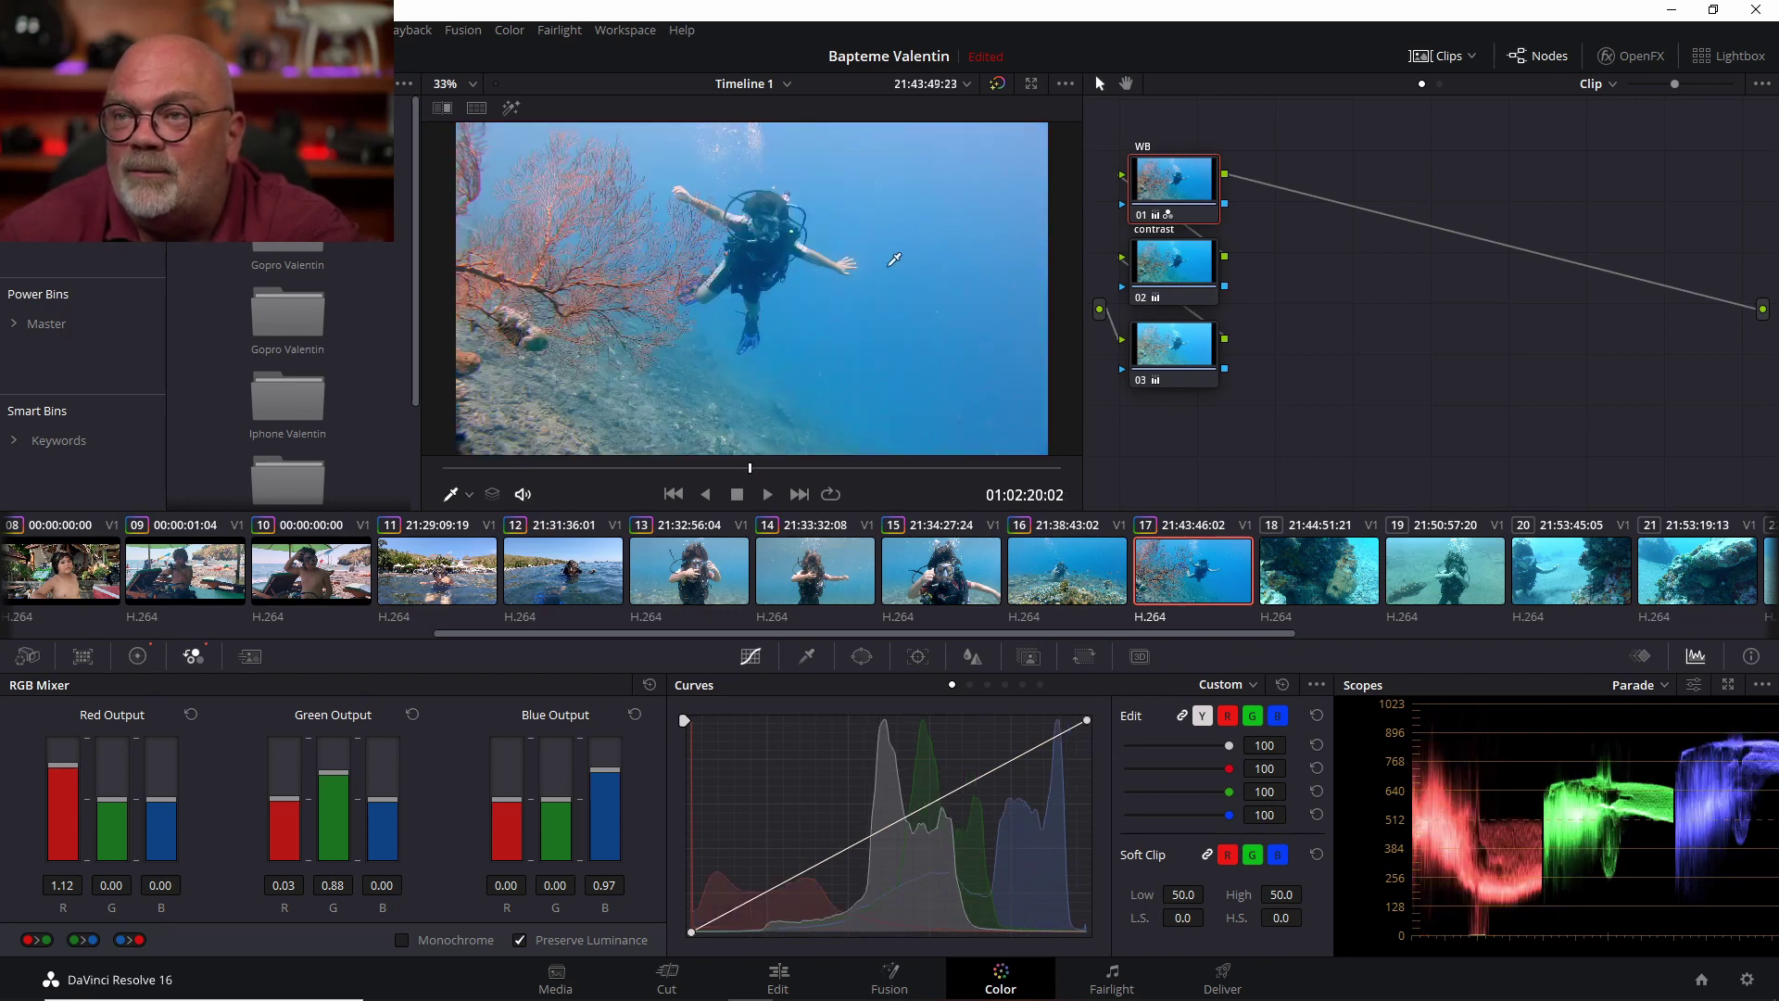
click(877, 467)
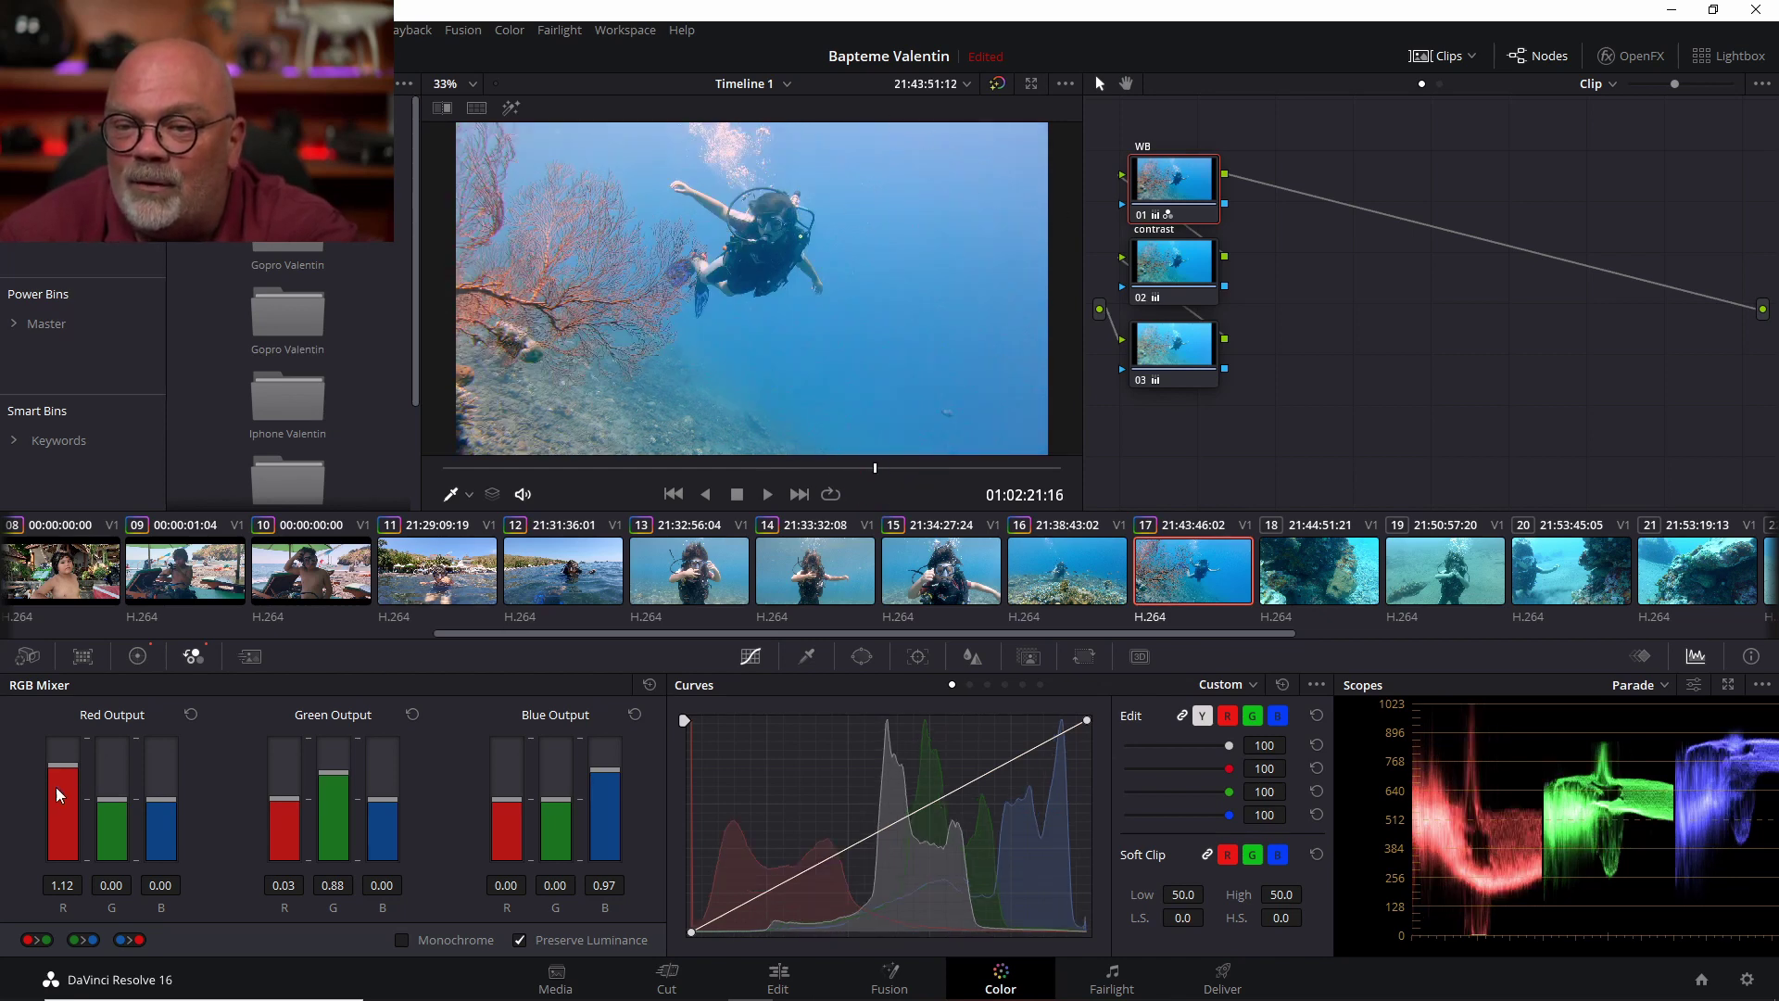
drag(54, 793, 58, 793)
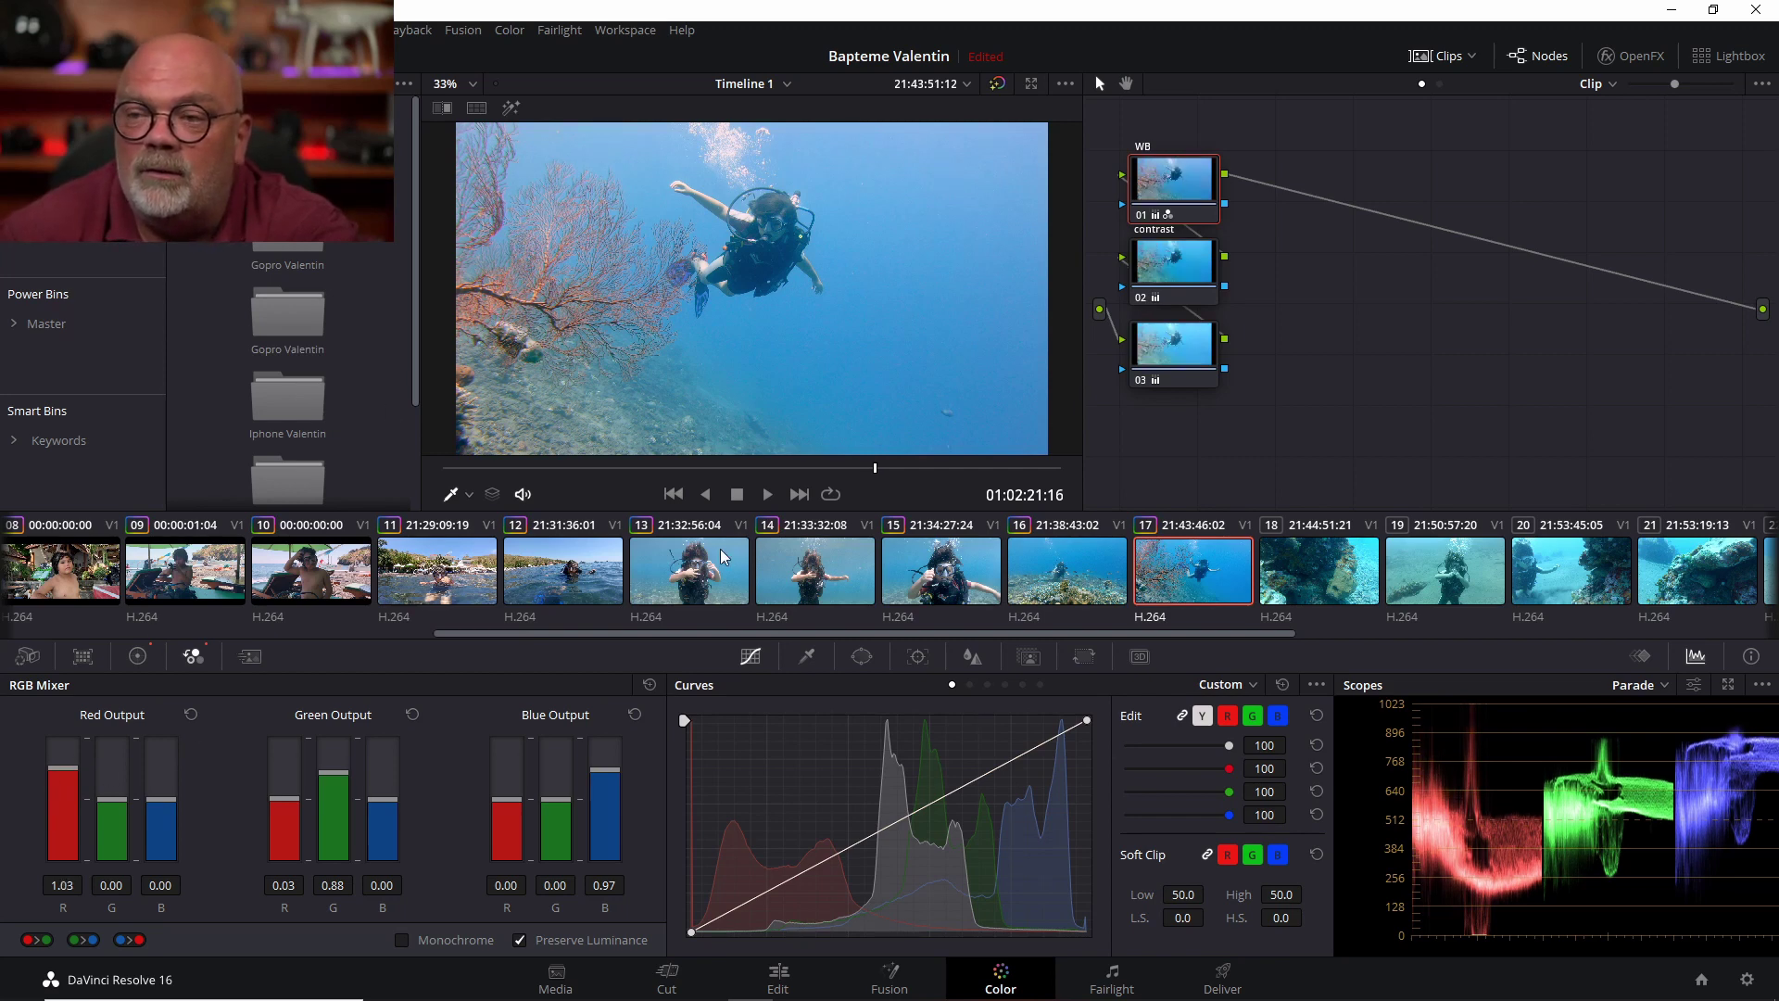
Check clip 17's colours at several frames and compare them with clip 15
click(603, 468)
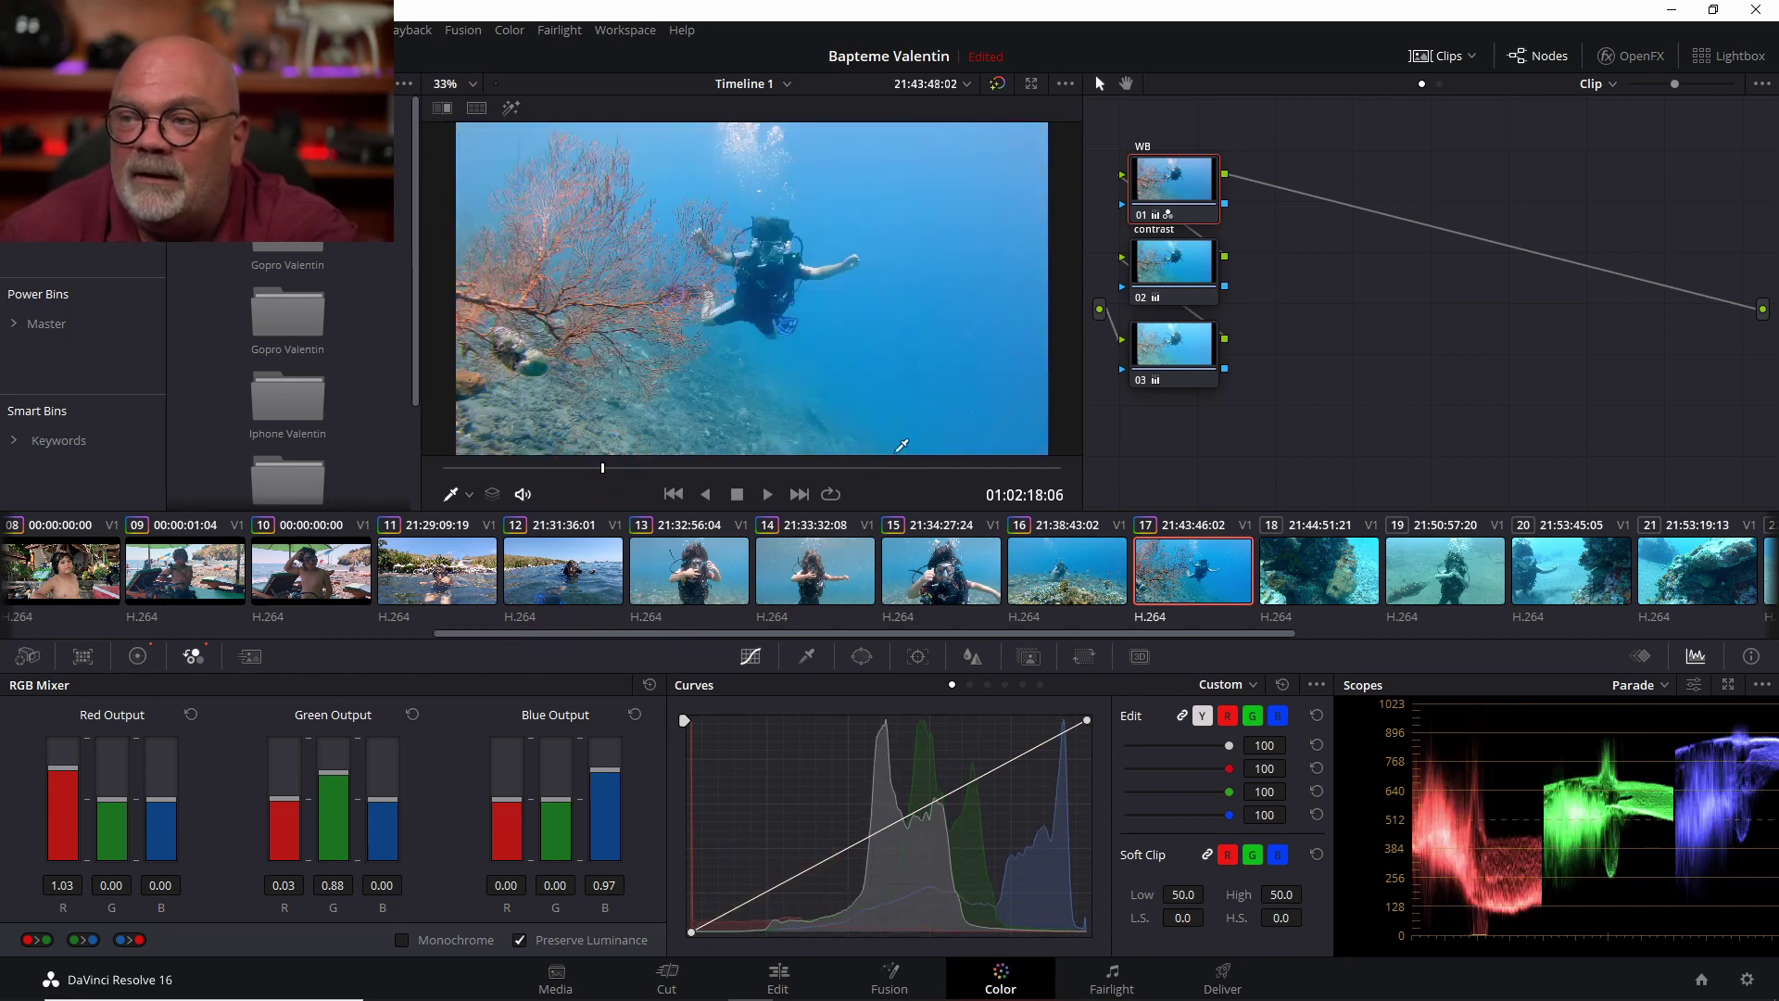
click(929, 463)
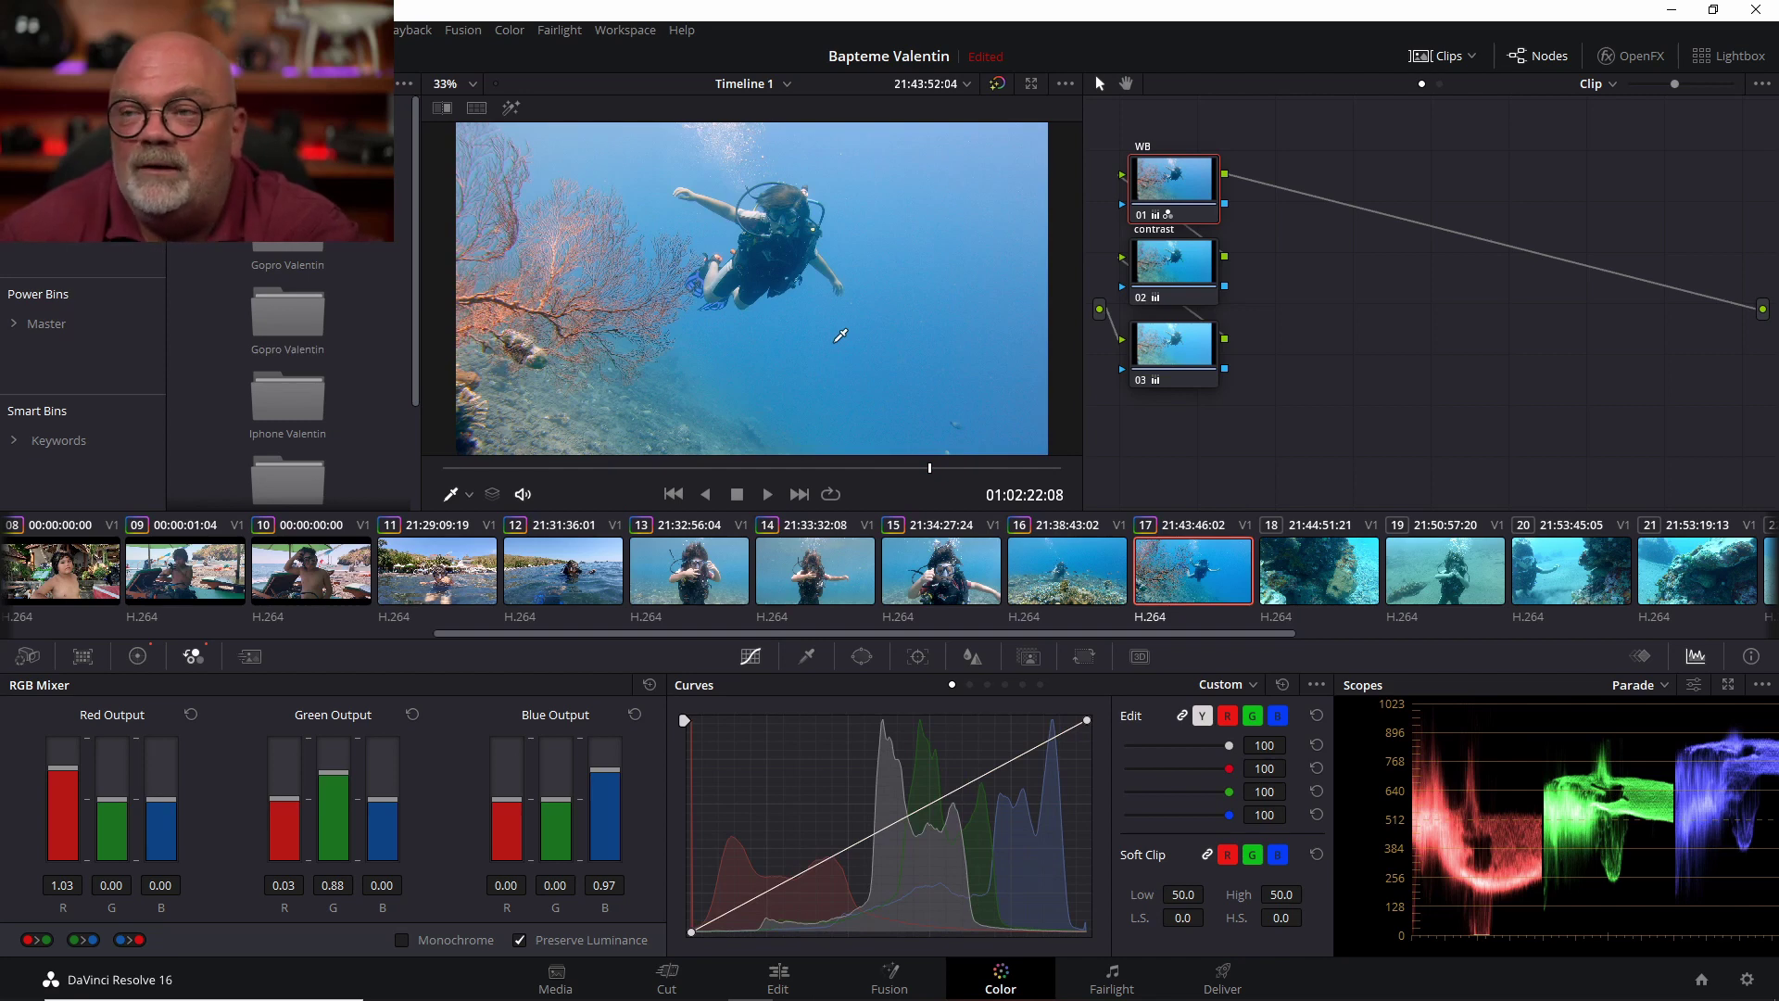
drag(853, 465, 729, 468)
click(836, 576)
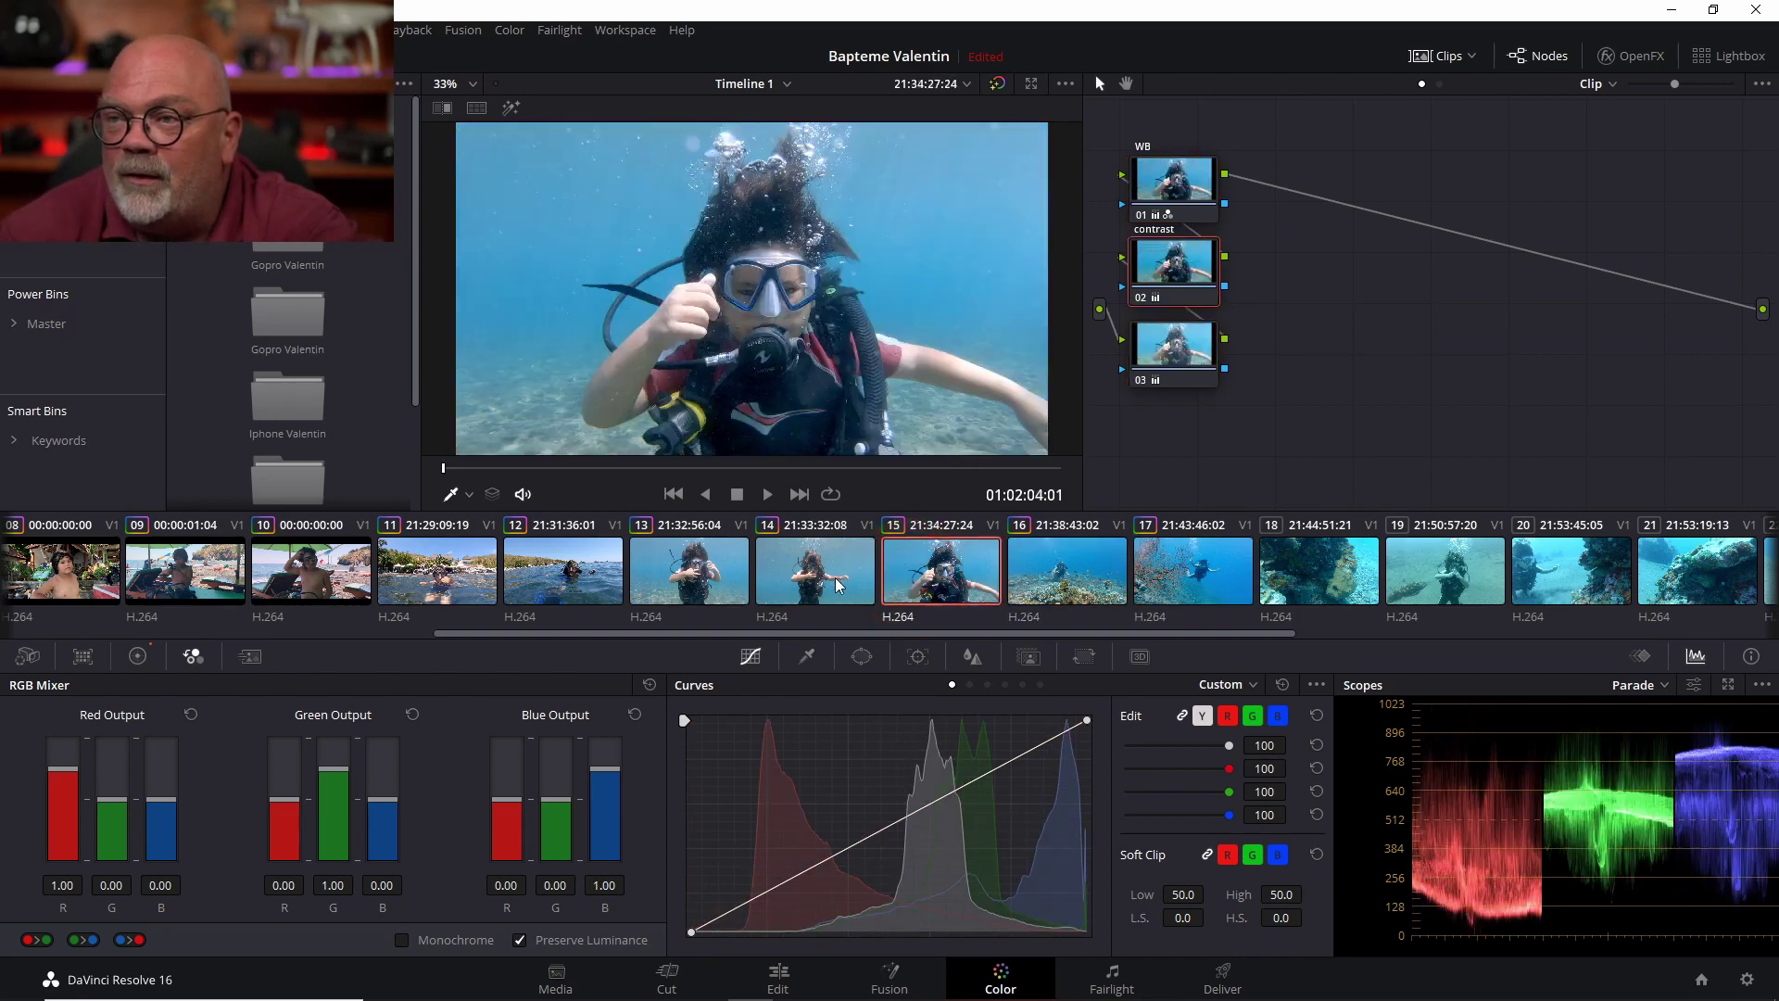
In clip 16's WB node, set the RGB Mixer's Red Output red to 0.82 and Green Output green to 0.85
key(Down)
key(Down)
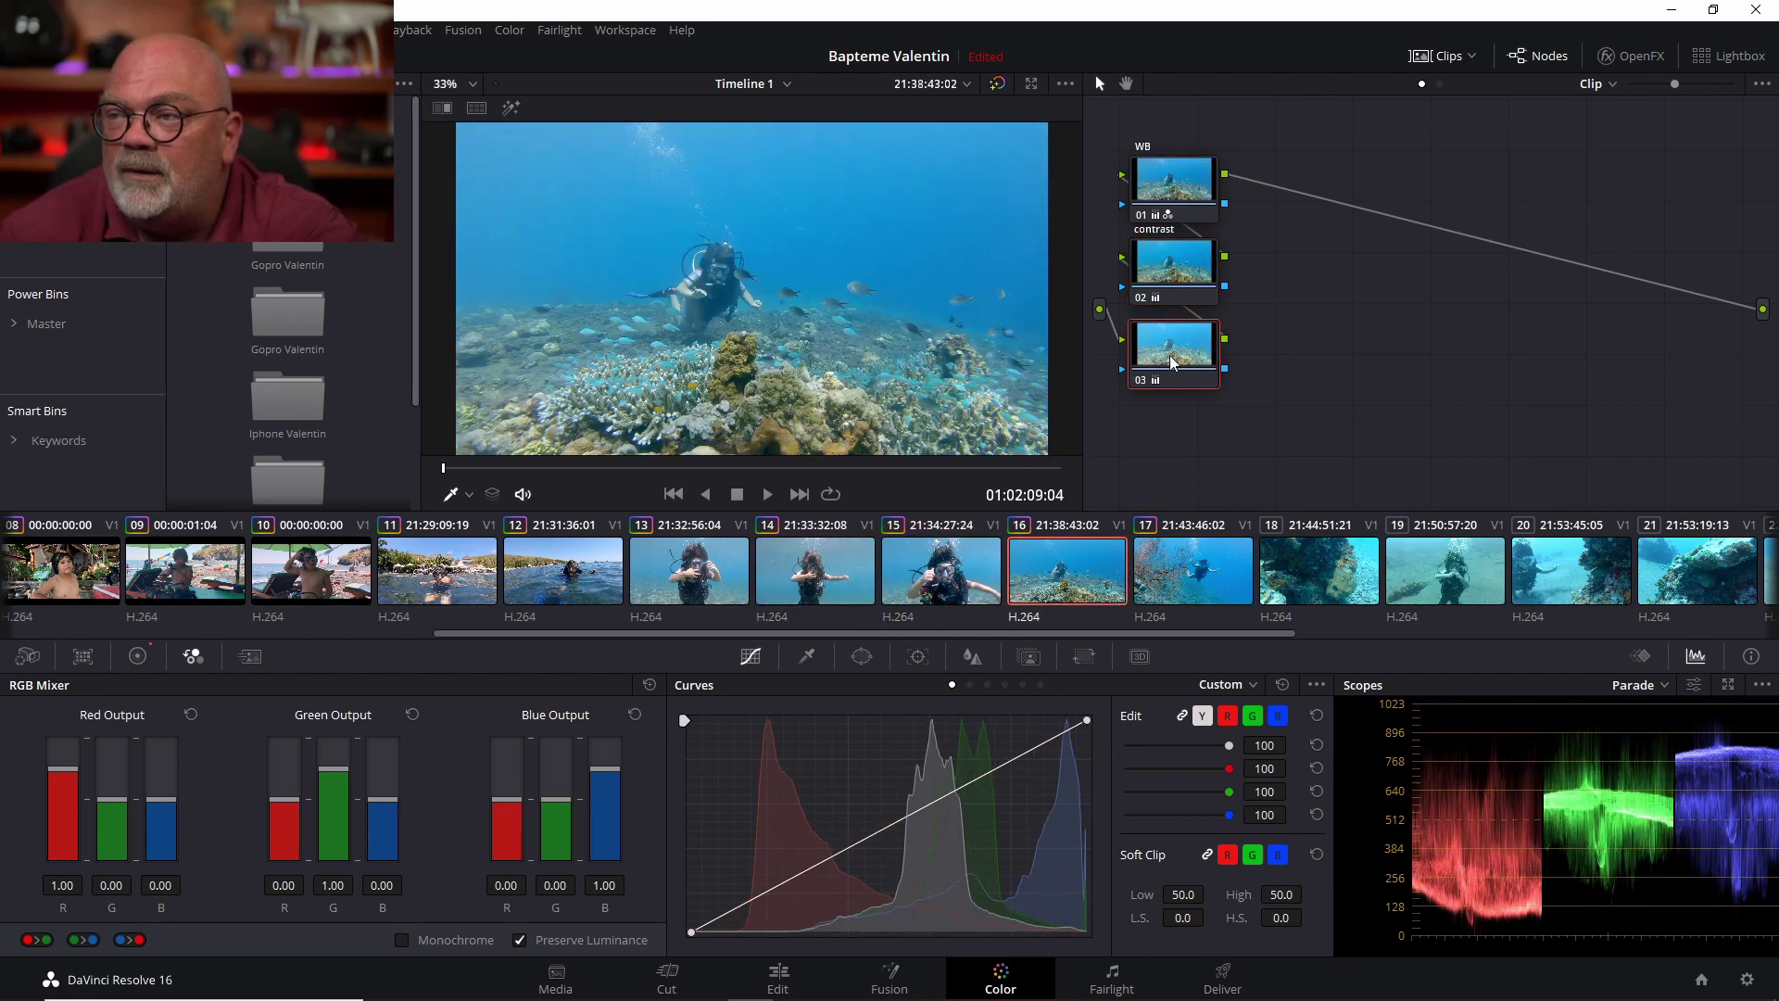
click(1167, 185)
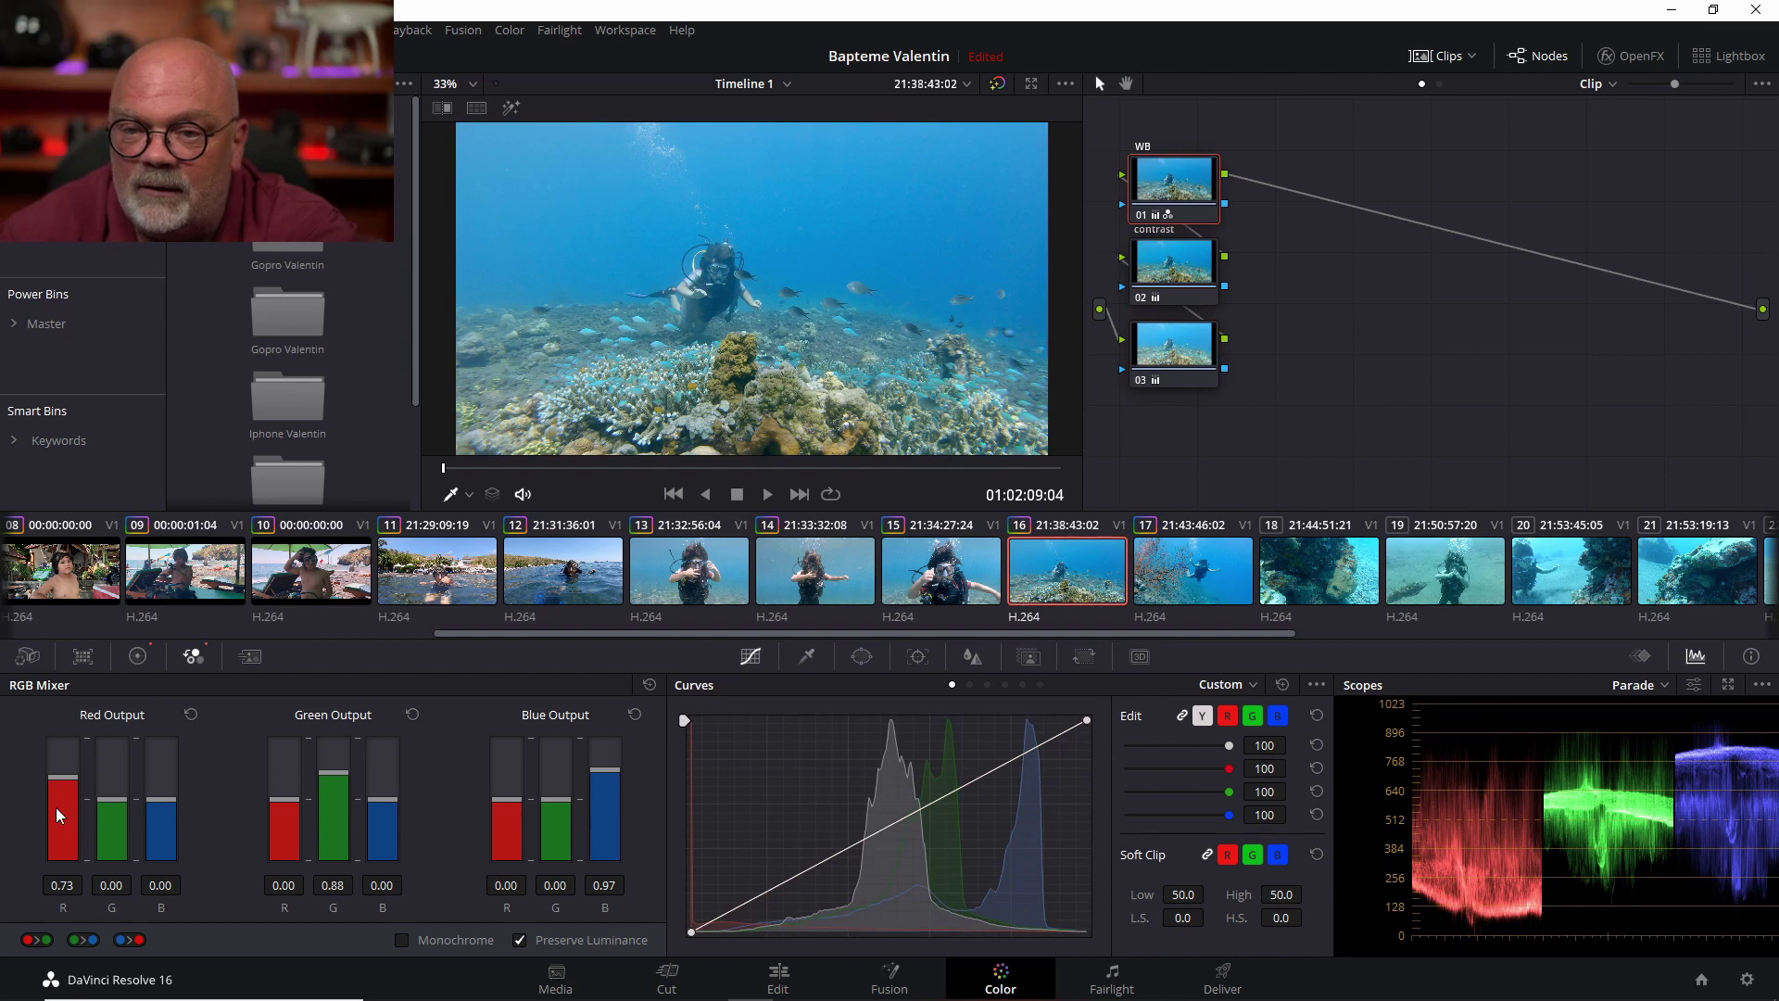
scroll(56, 808, up, 2)
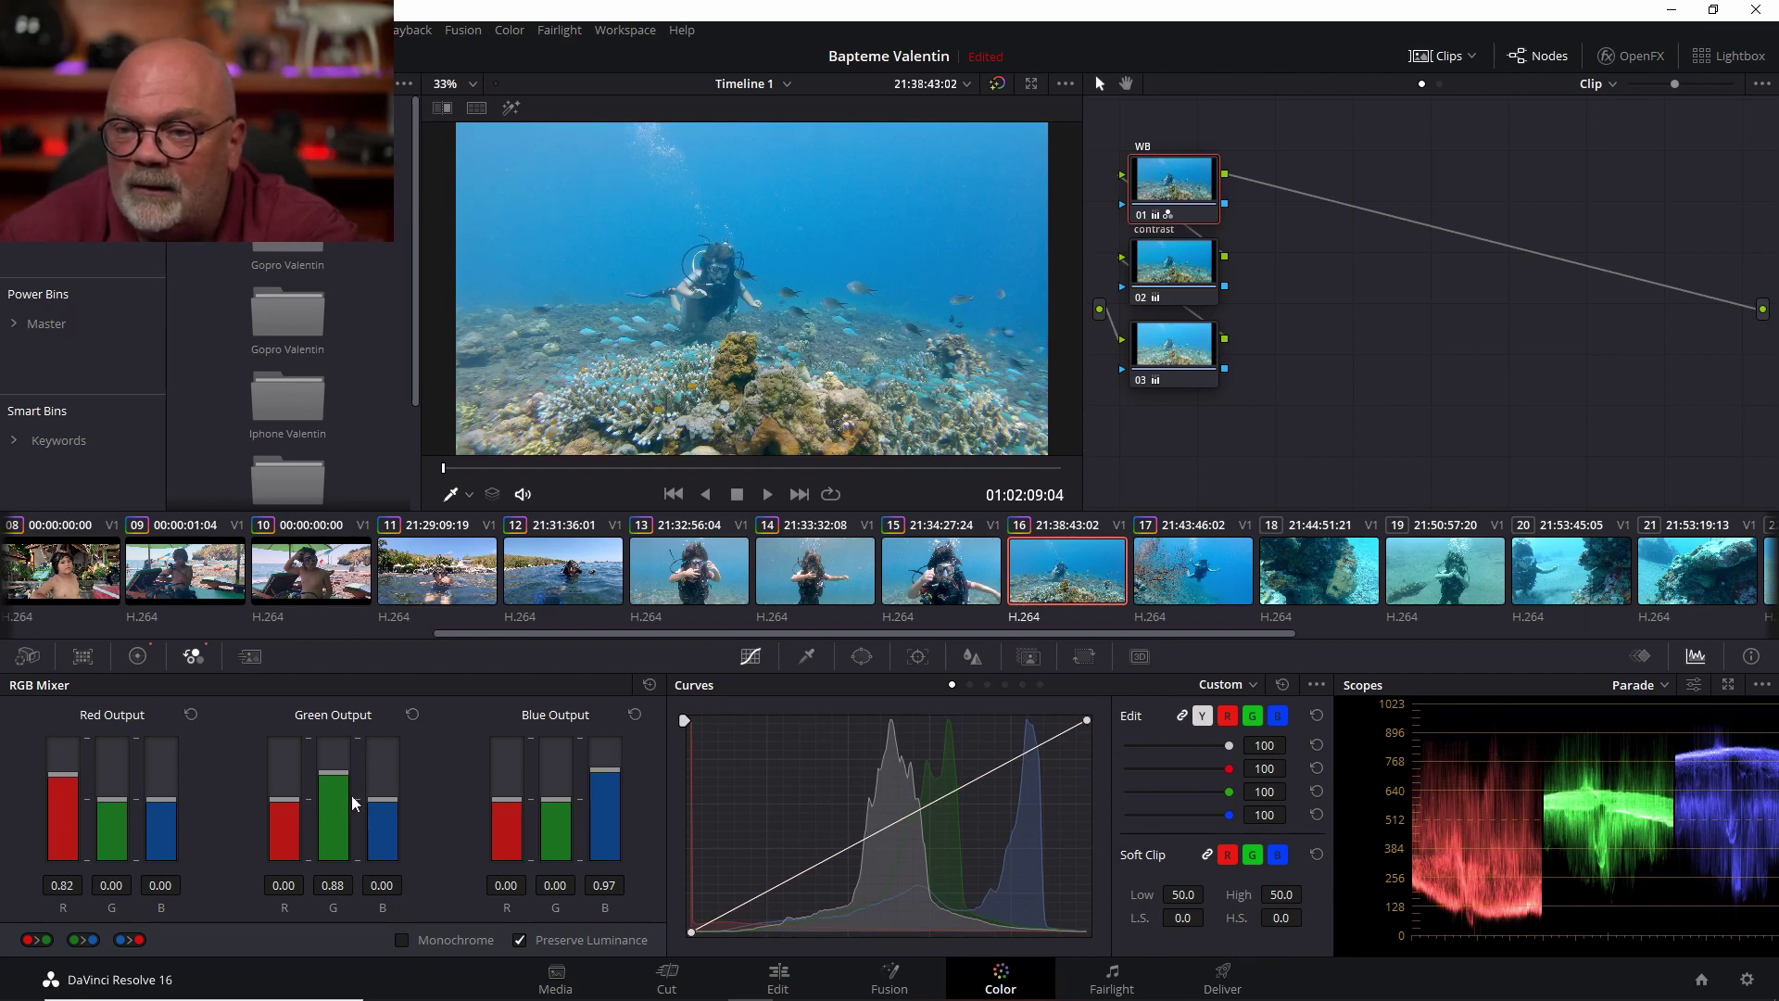
scroll(334, 803, down, 1)
scroll(330, 795, up, 1)
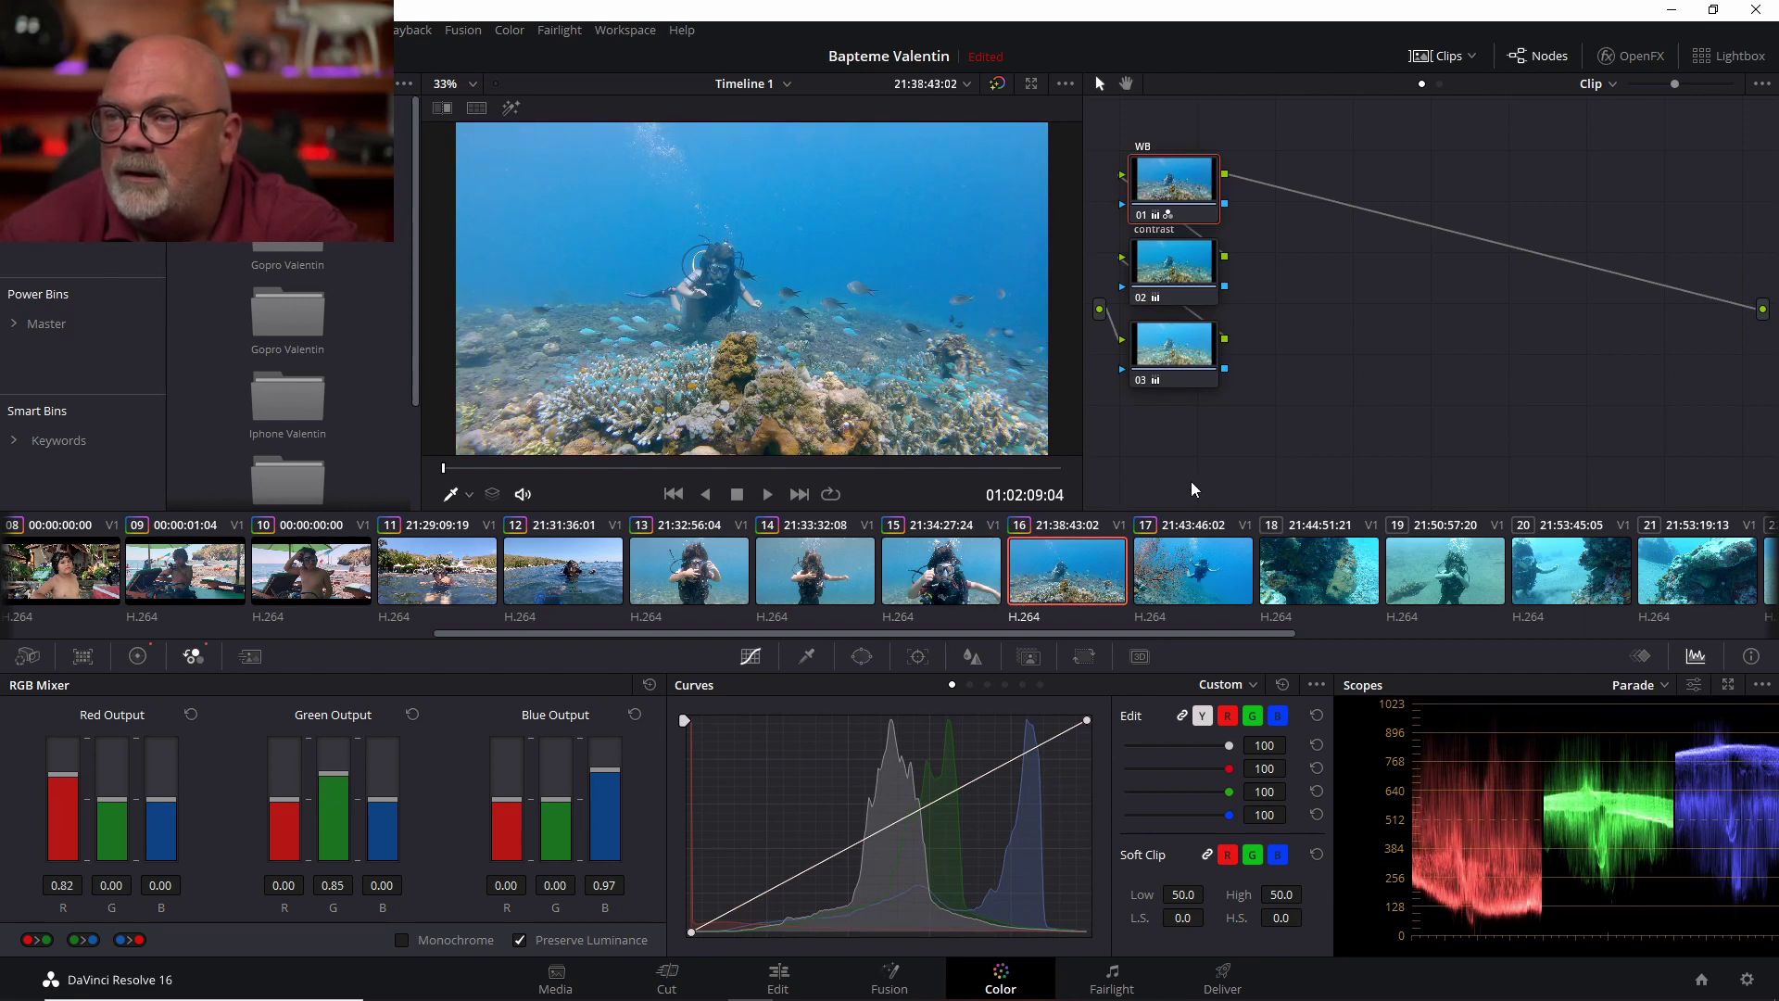
Display clip 19 and label its first node "wb"
click(1446, 569)
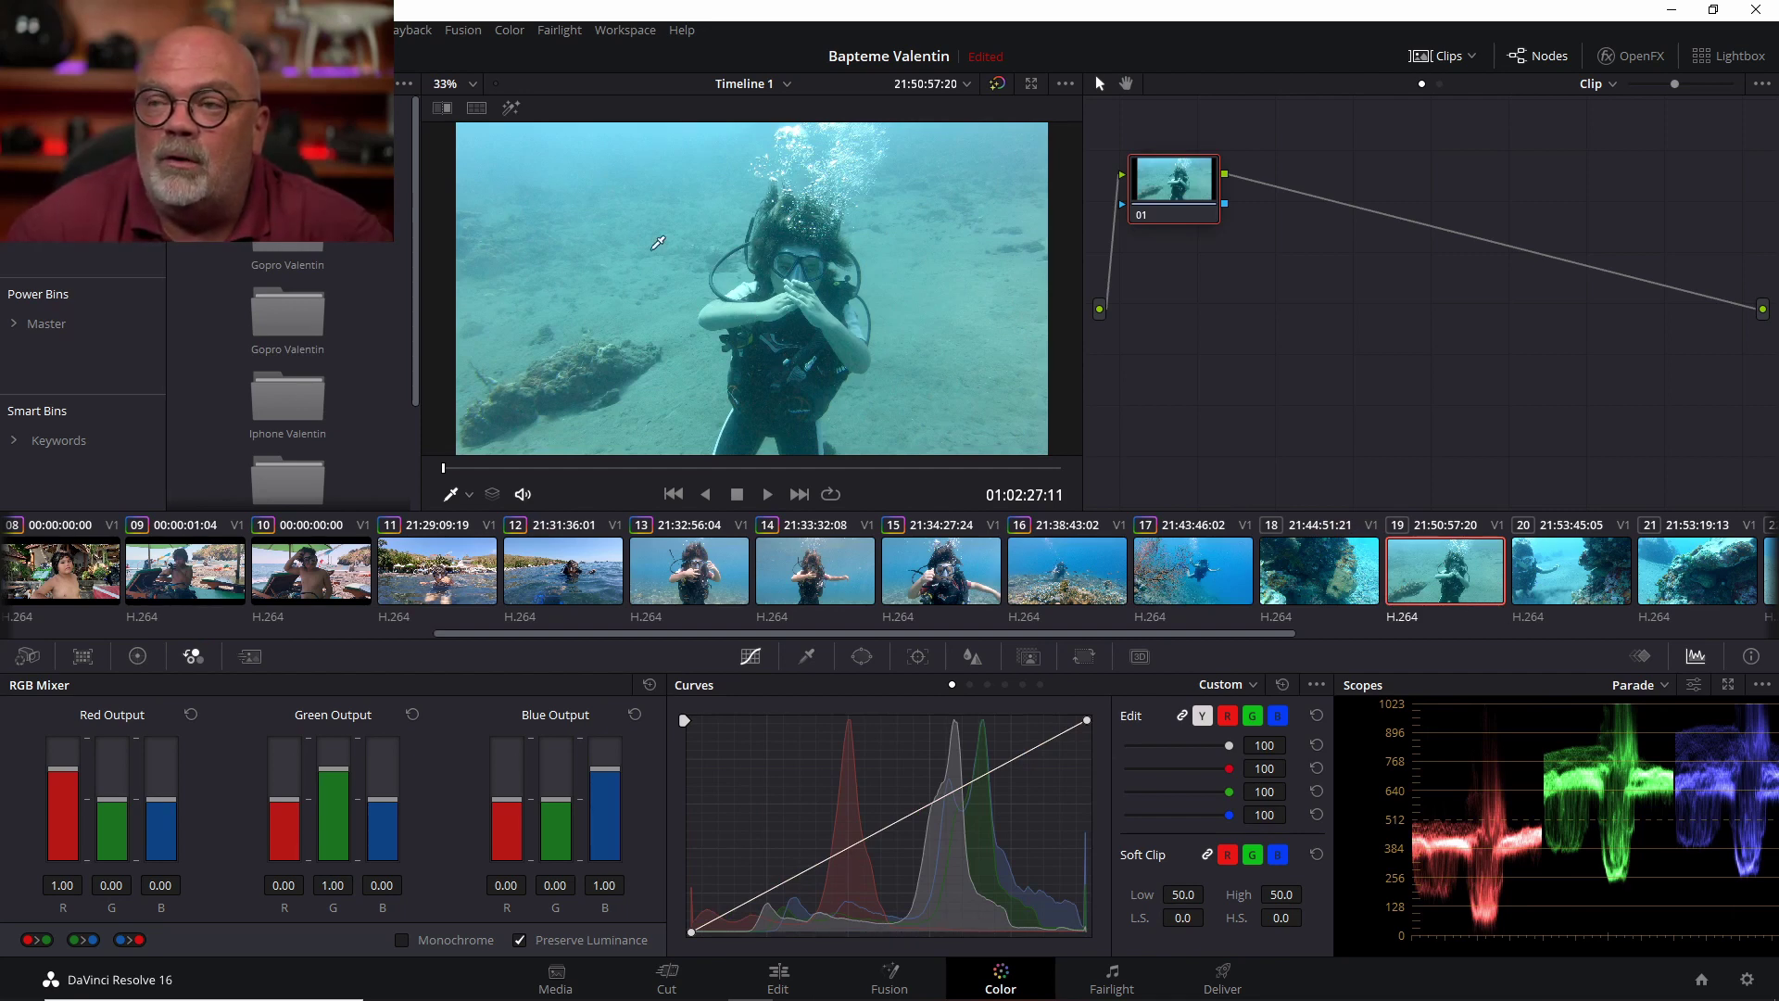
right_click(1170, 165)
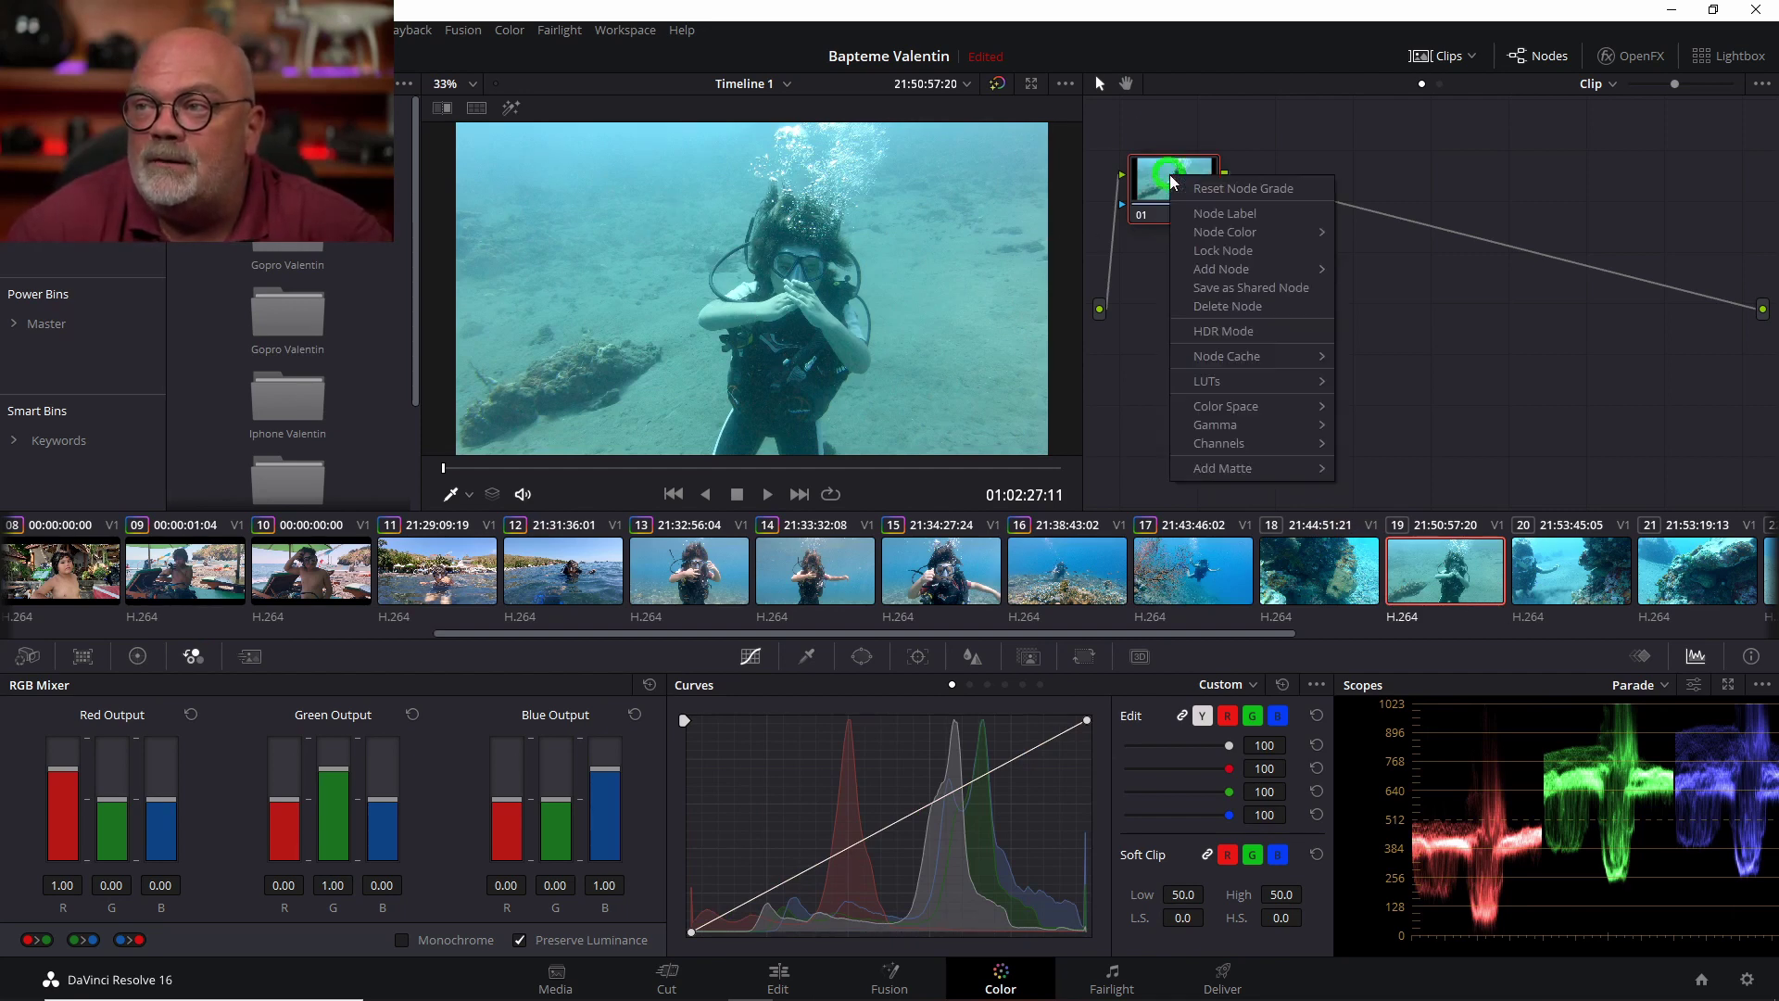
click(1207, 213)
text(wb)
key(Return)
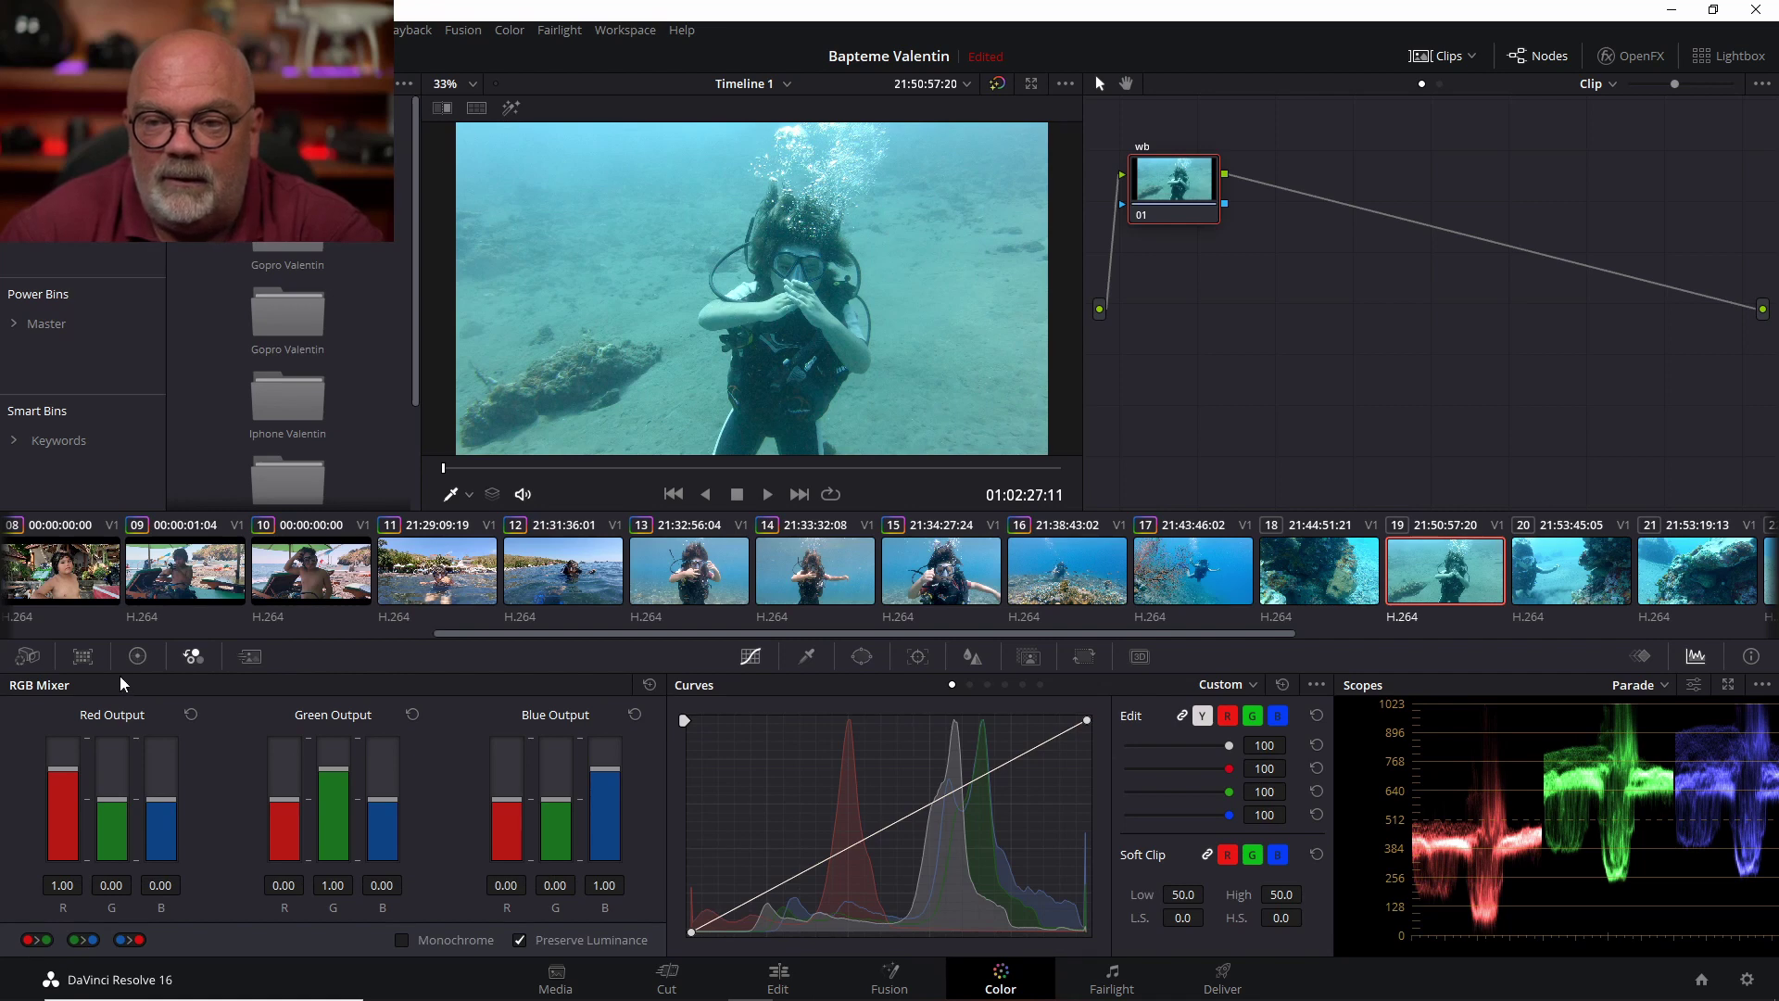
Try the white balance picker on the diver's dark wetsuit in clip 19, and undo the correction
click(137, 655)
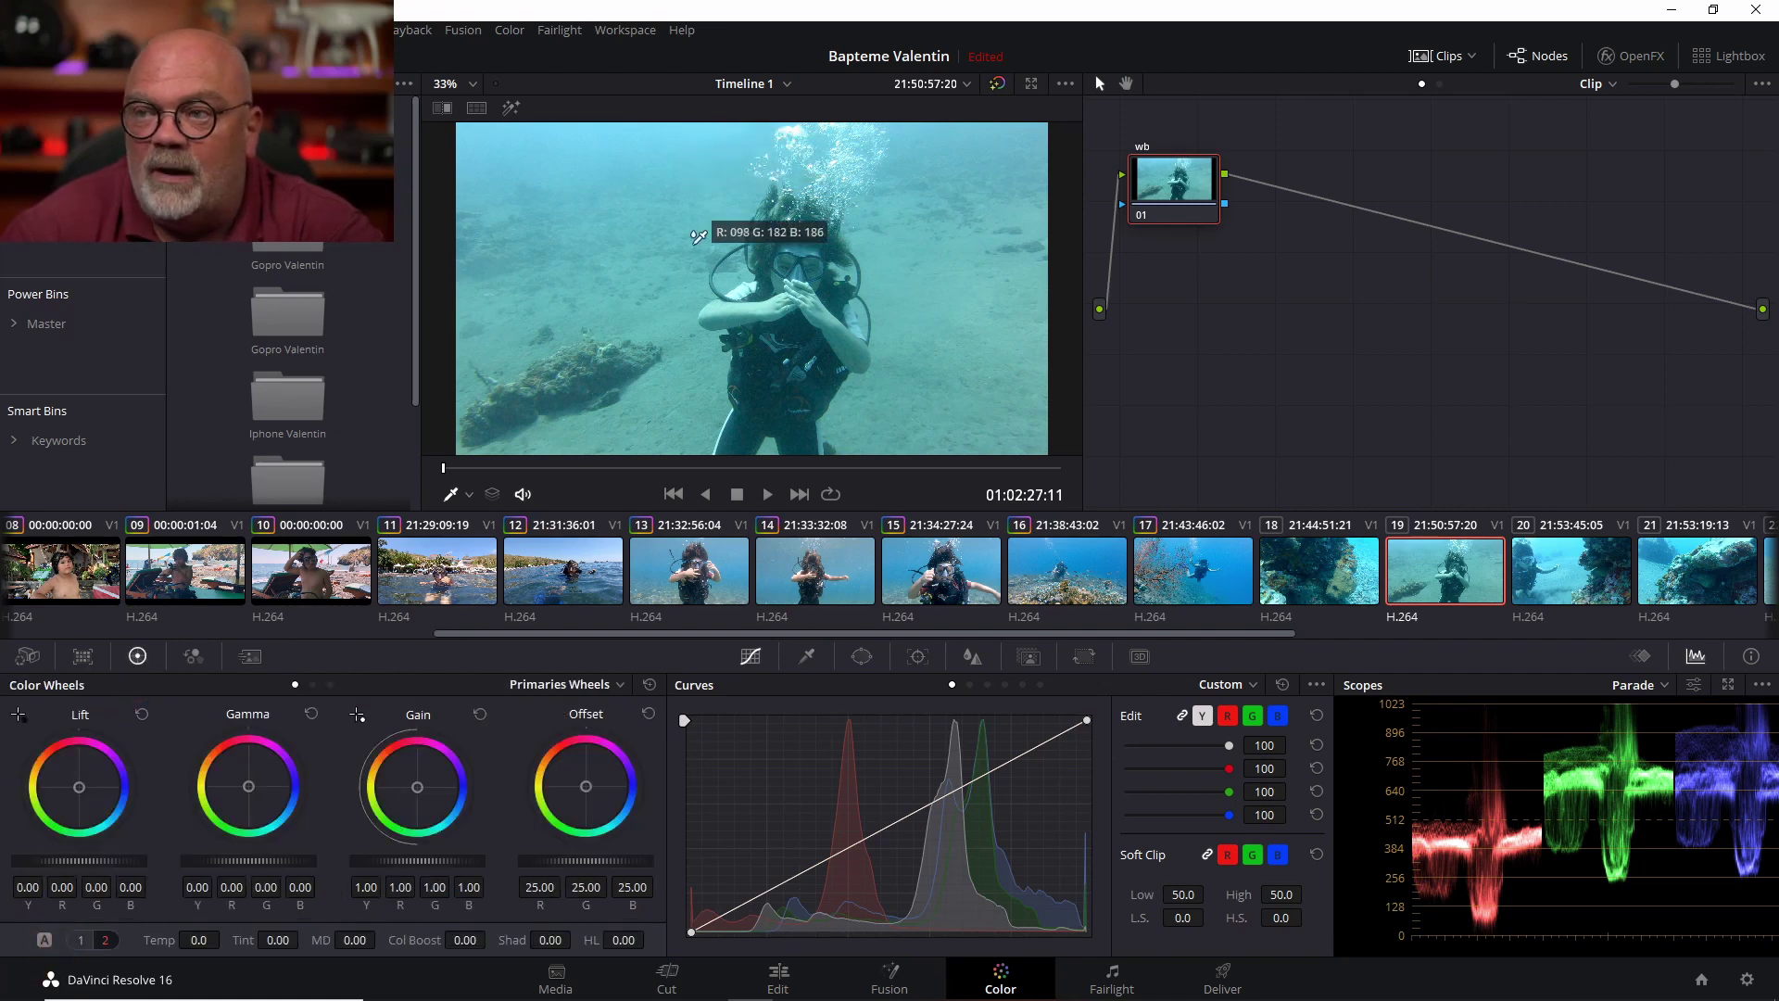
click(750, 427)
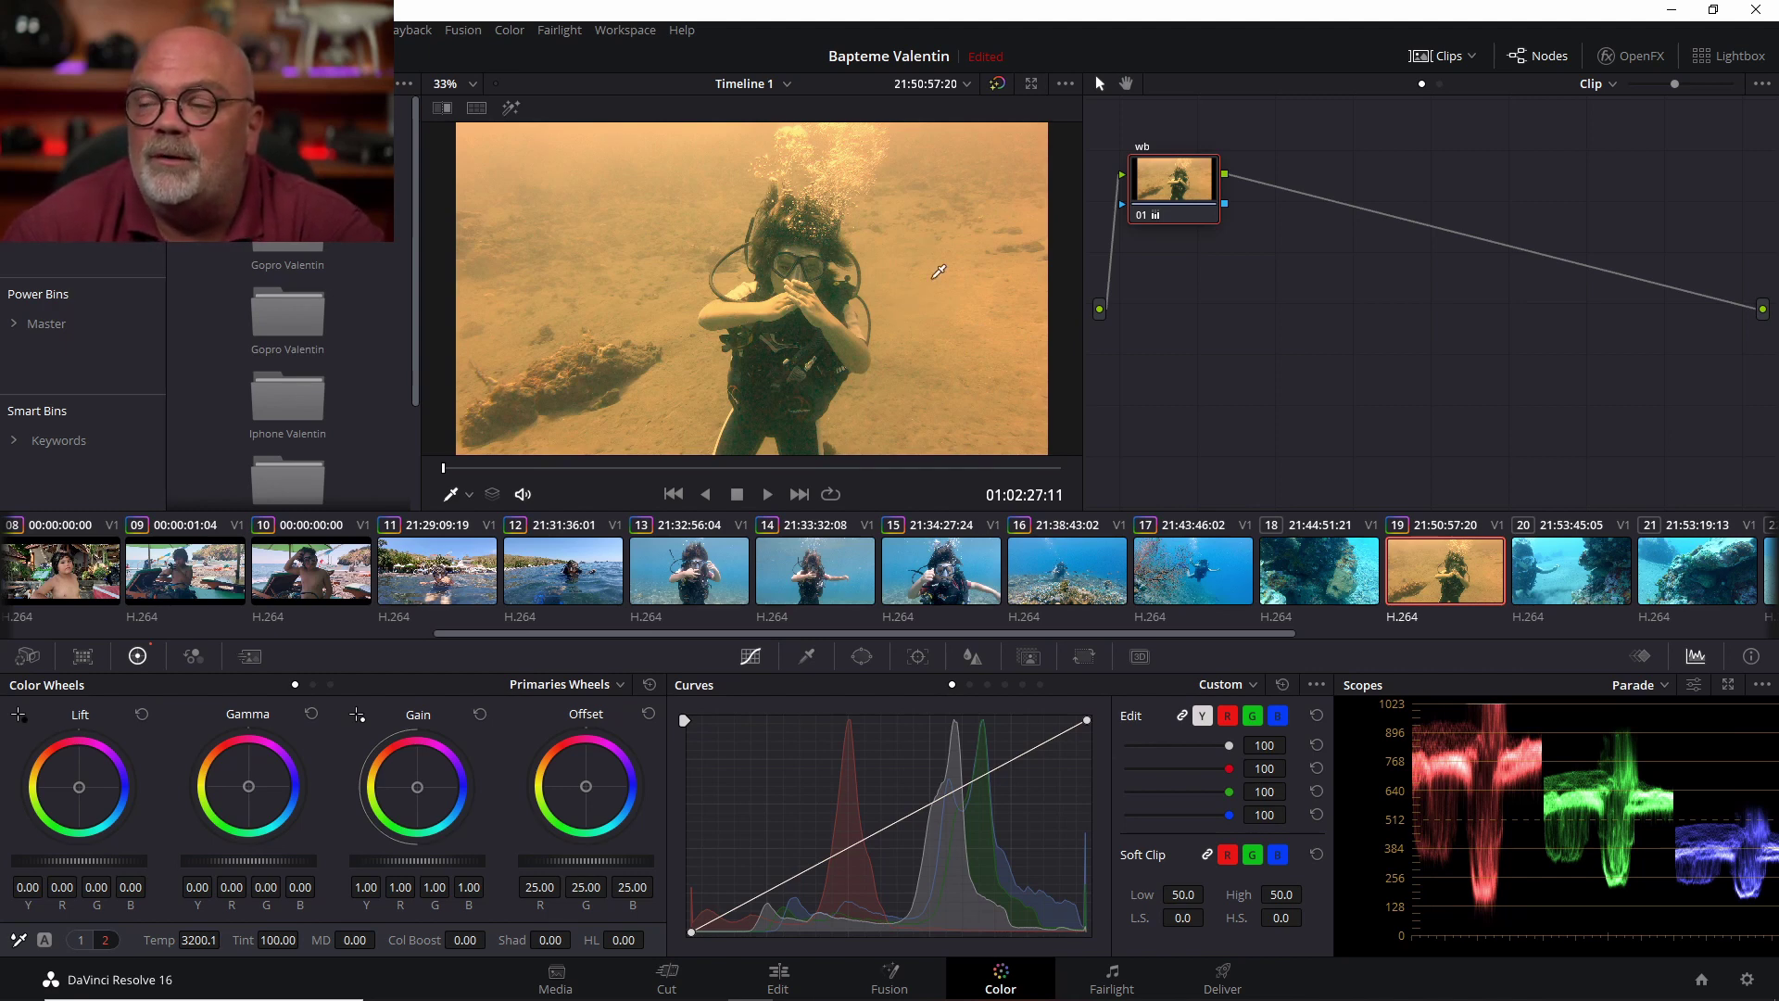
key(ctrl)
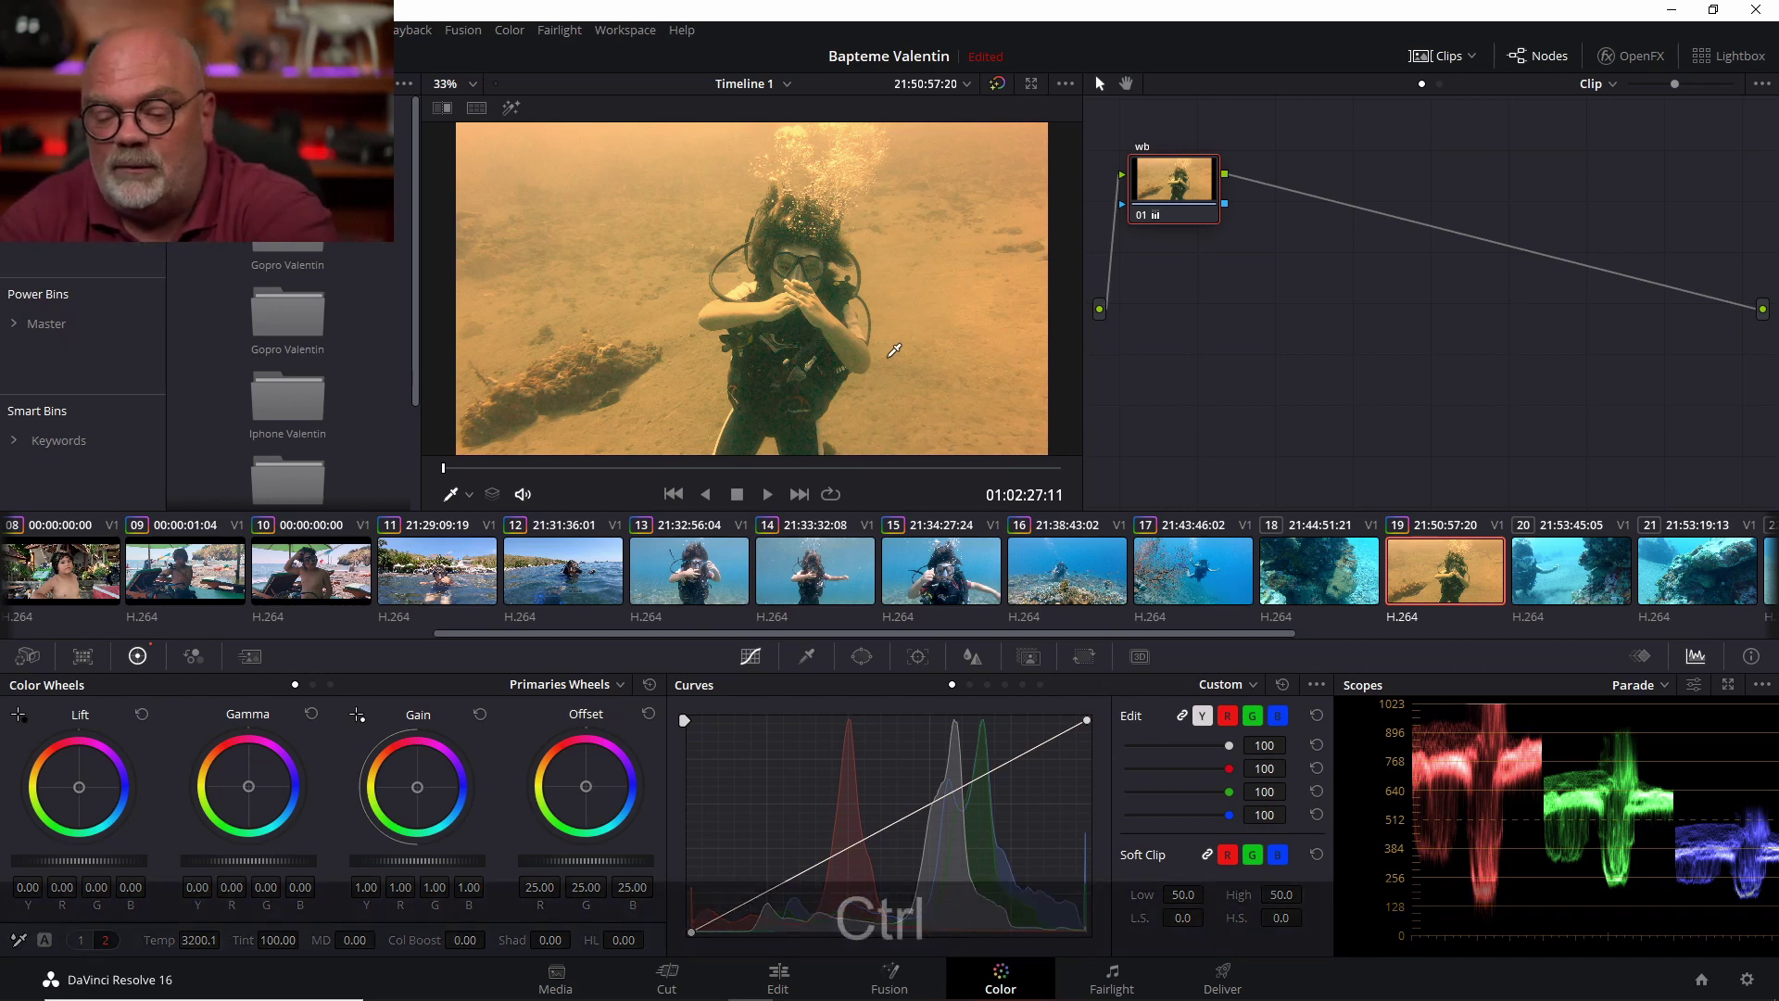
key(ctrl+z)
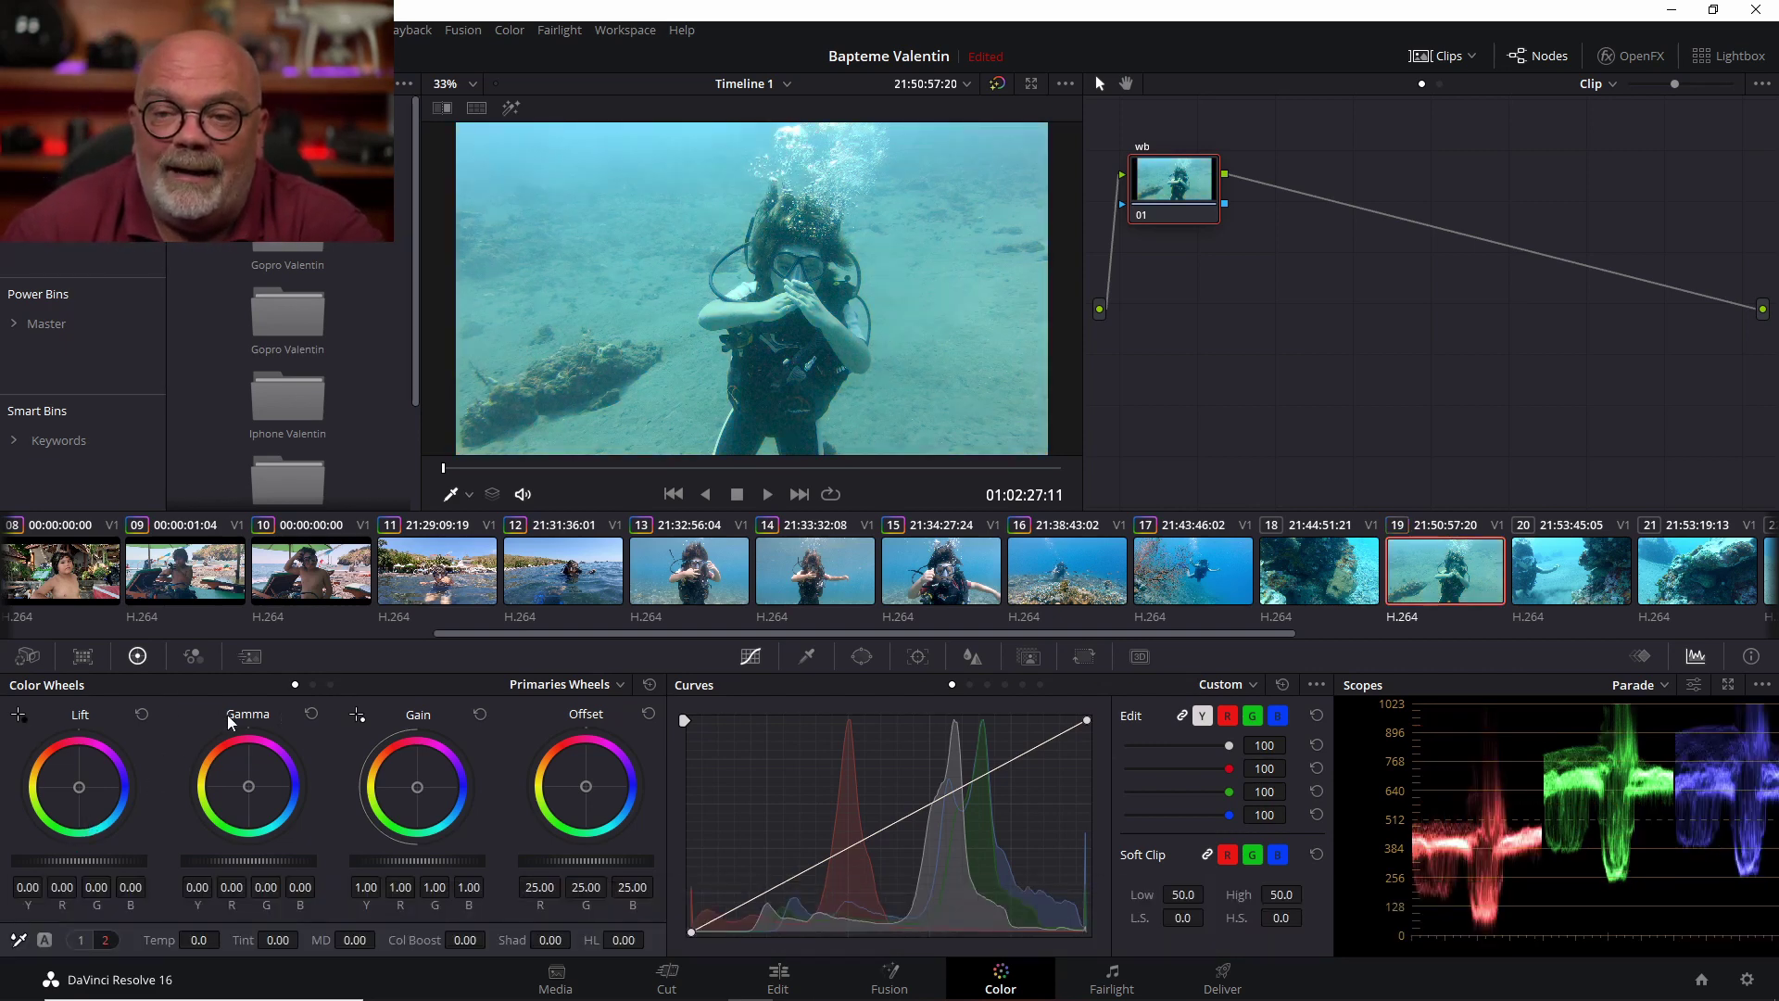
In clip 19's wb node, set the RGB Mixer's Red Output red to 1.27, Green Output green to 0.88 and Blue Output blue to 0.88
click(190, 656)
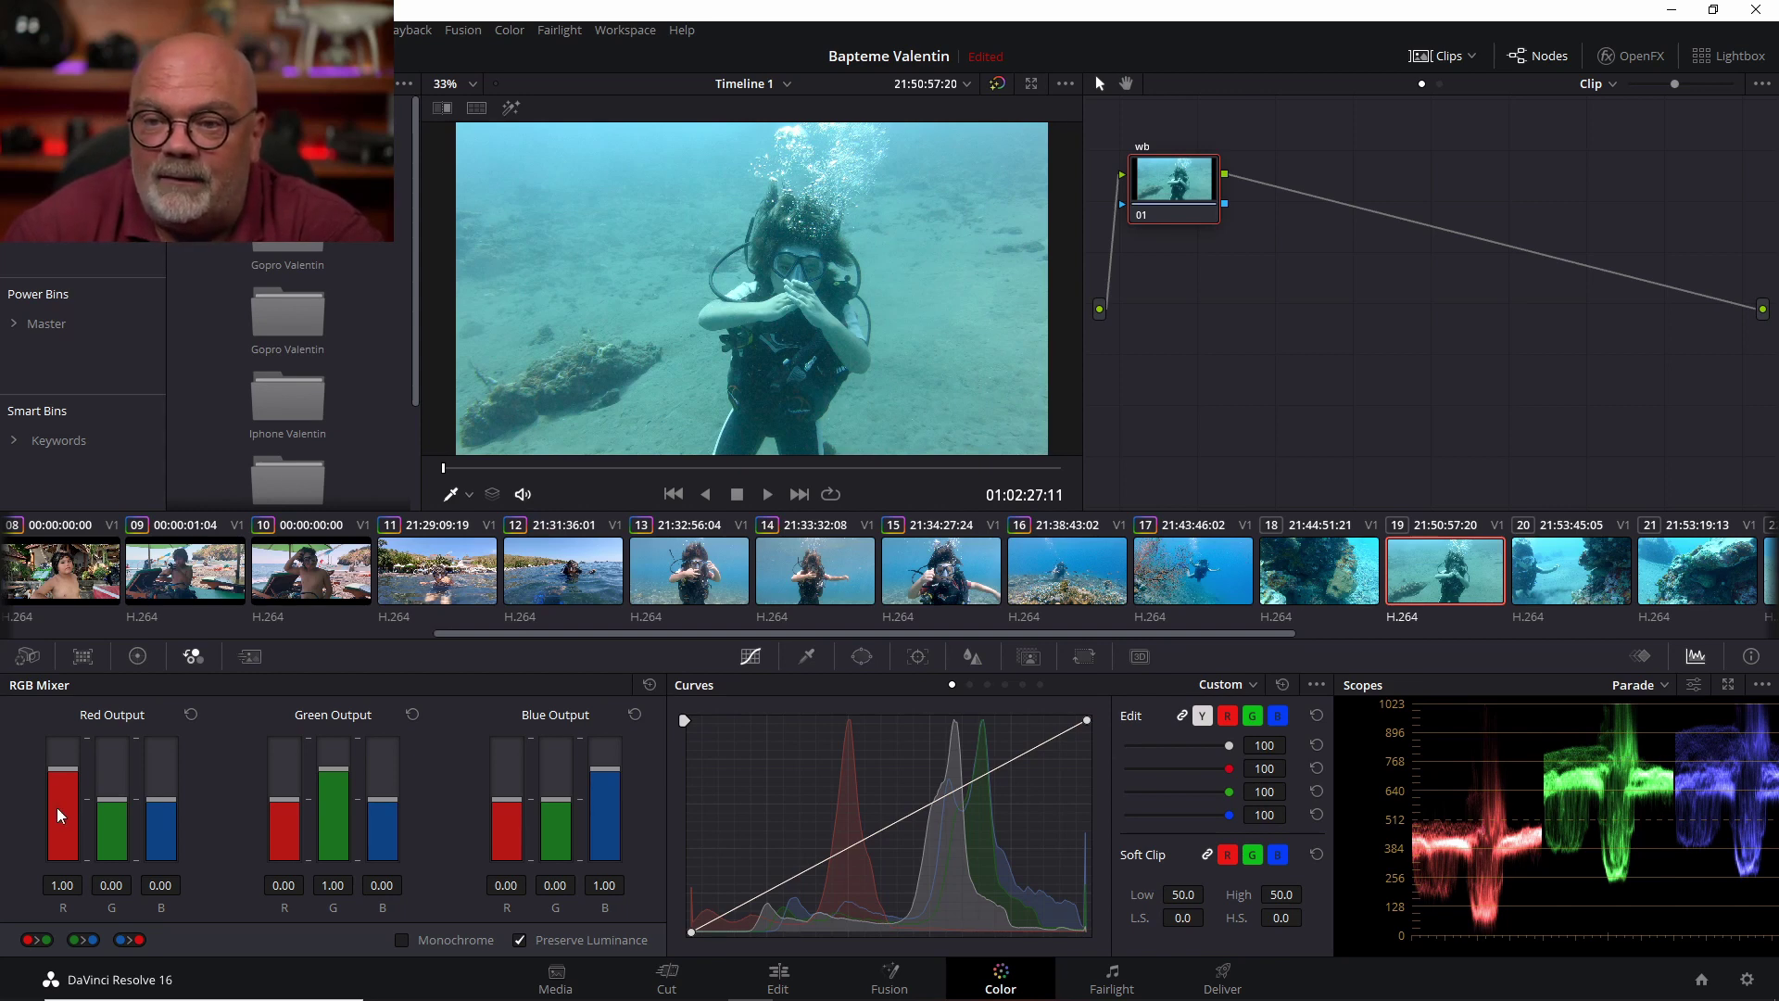
drag(57, 808, 57, 799)
drag(326, 786, 342, 787)
drag(600, 786, 602, 795)
drag(65, 779, 65, 788)
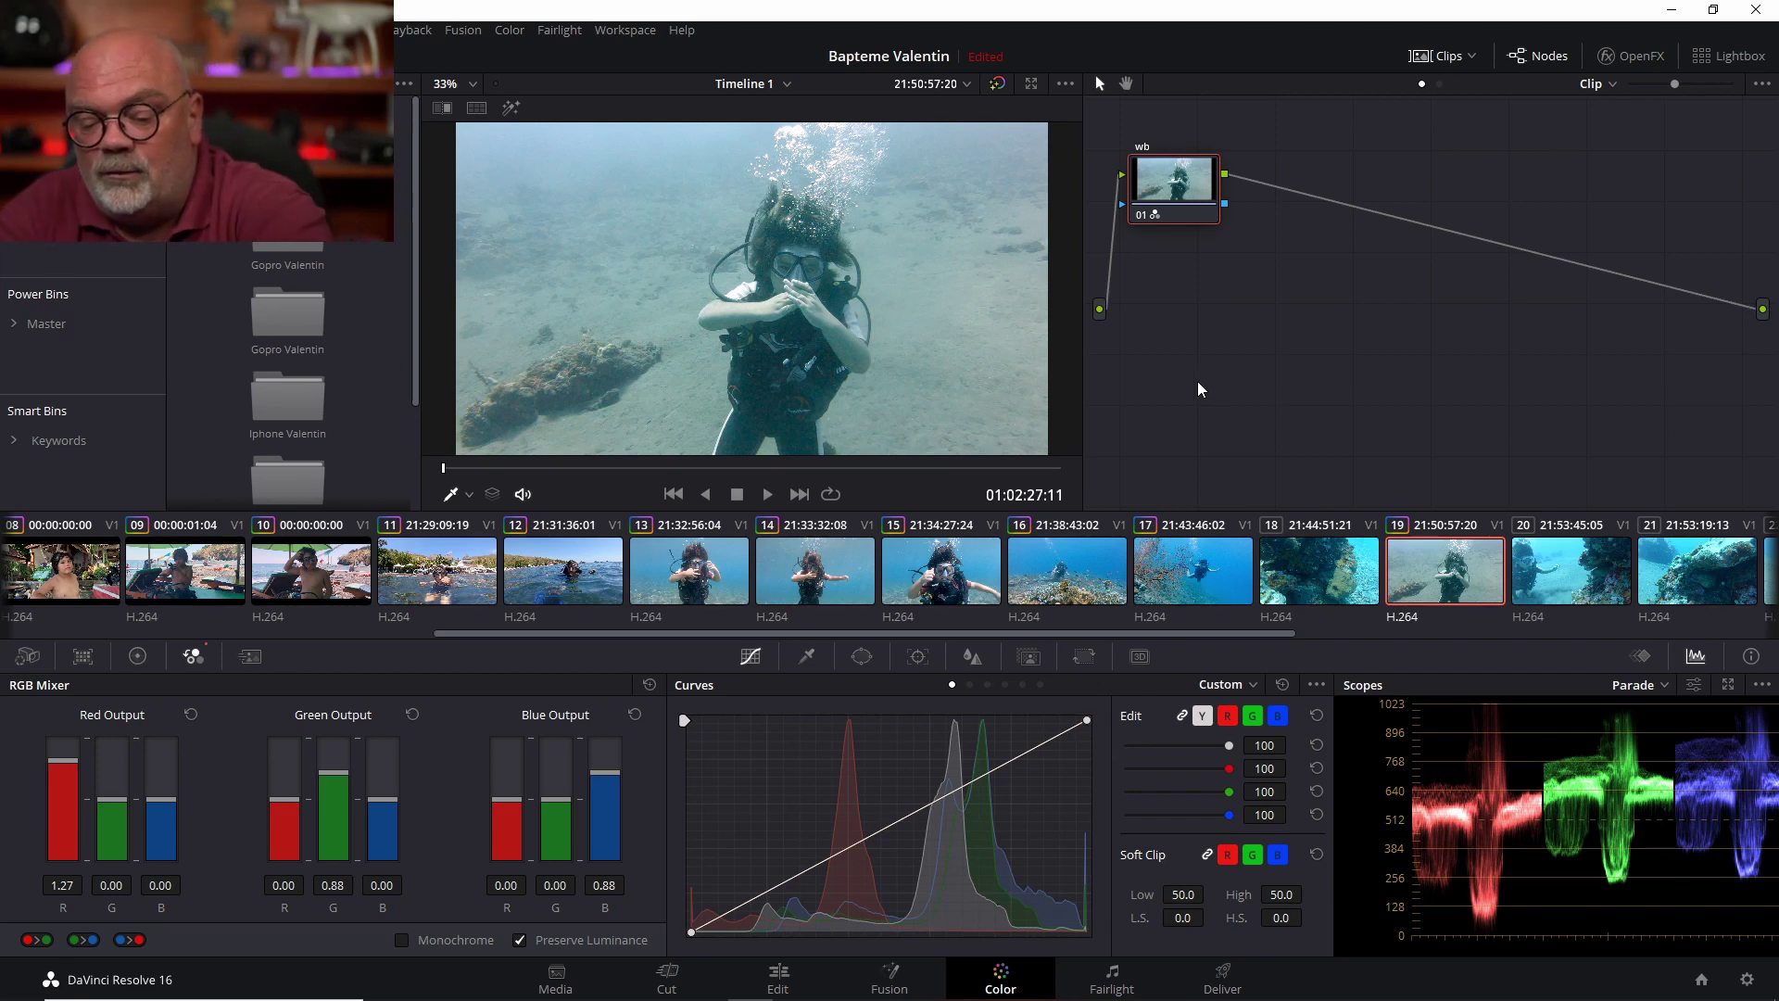
Insert a serial node before clip 19's wb node, and set its Offset to 19.40, Gain to 0.90 and Lift to -0.01
key(shift+s)
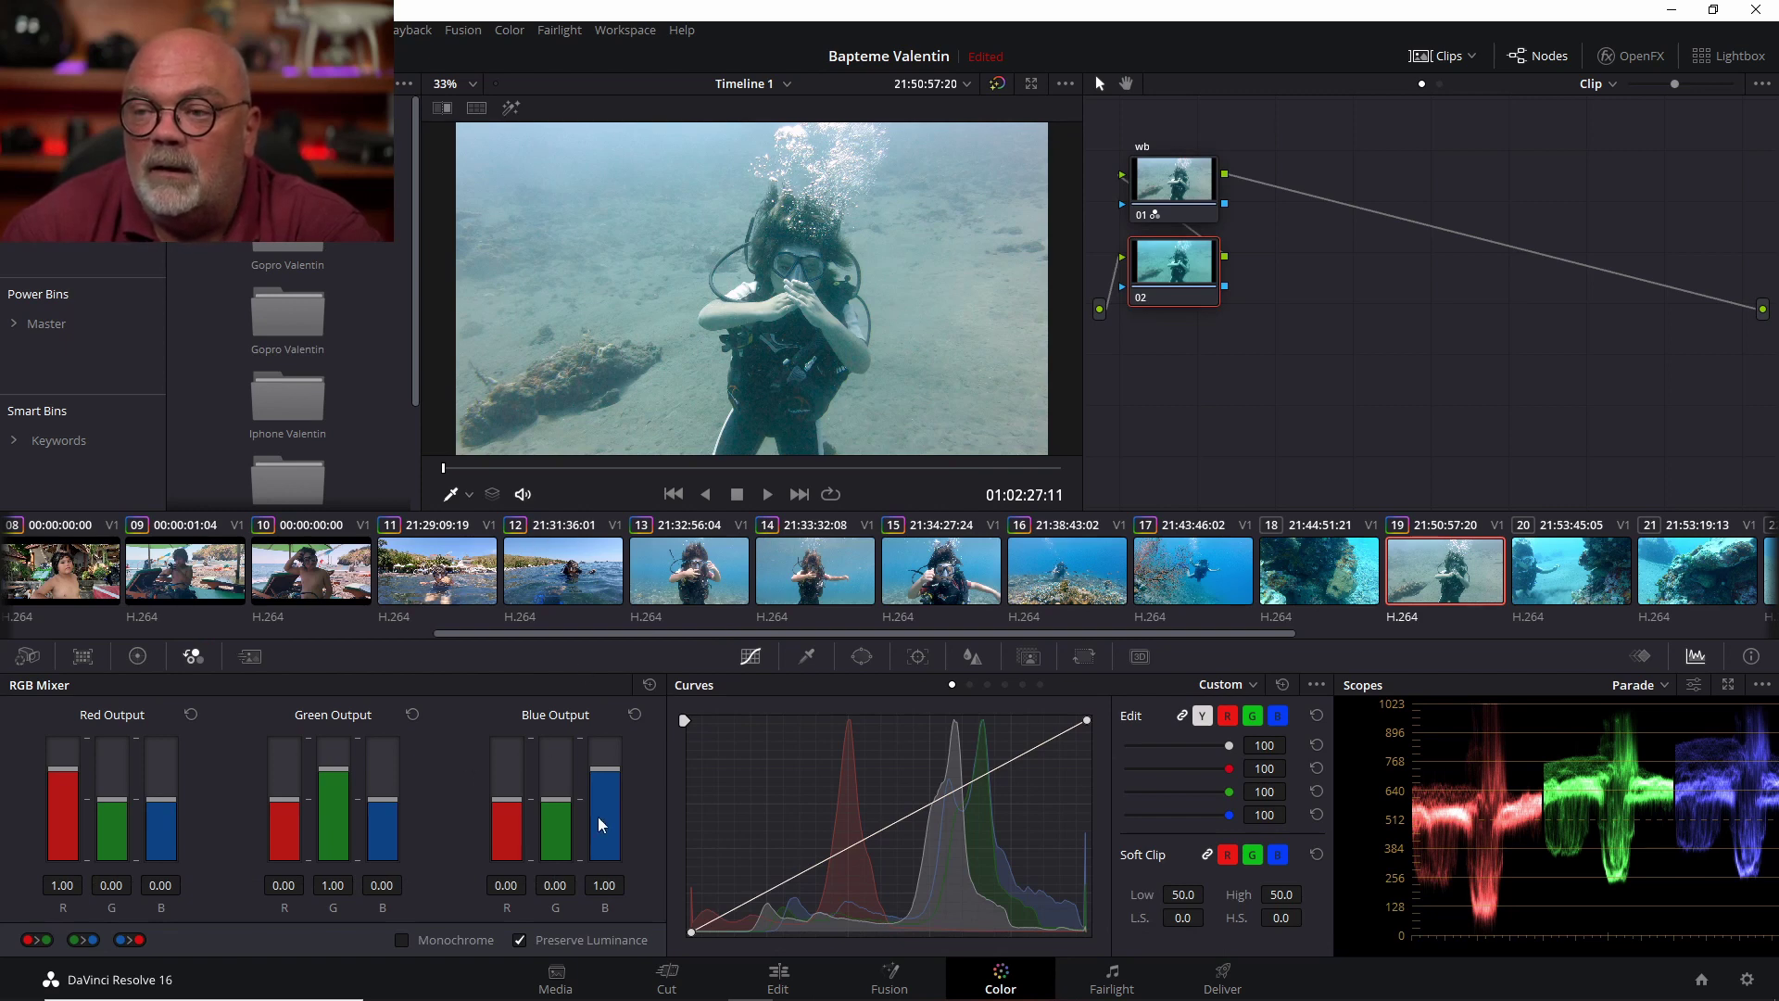
click(138, 655)
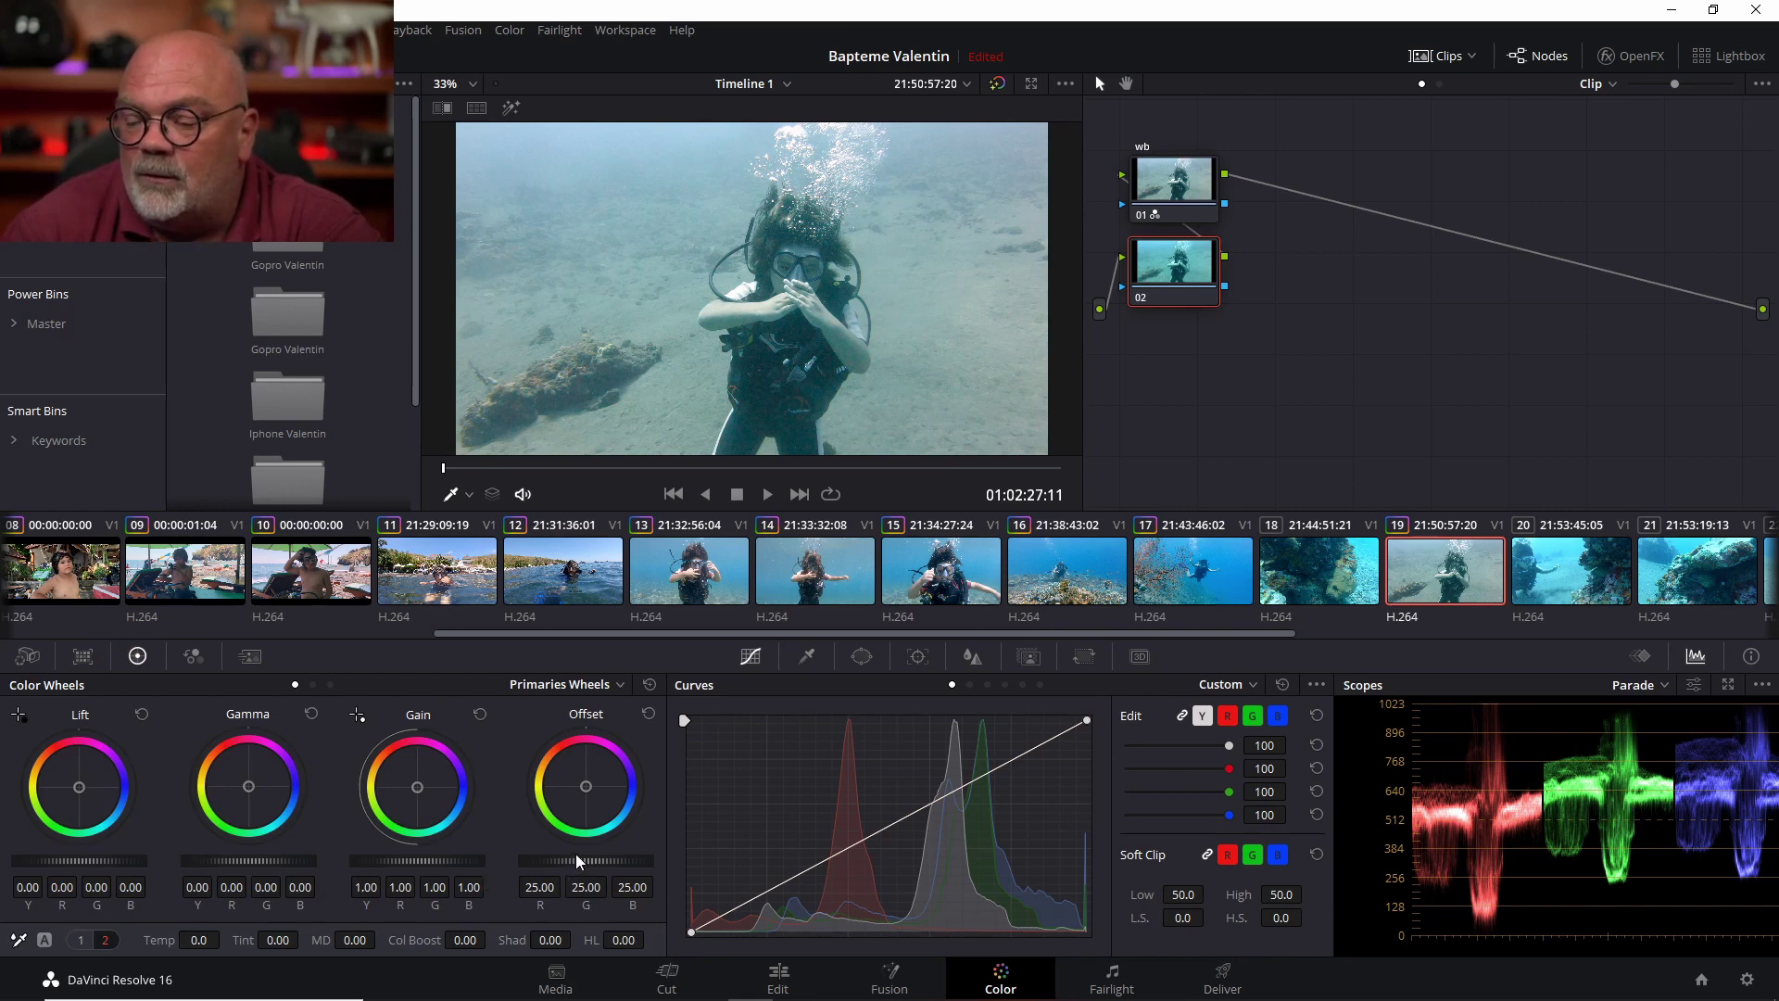
drag(576, 855, 411, 858)
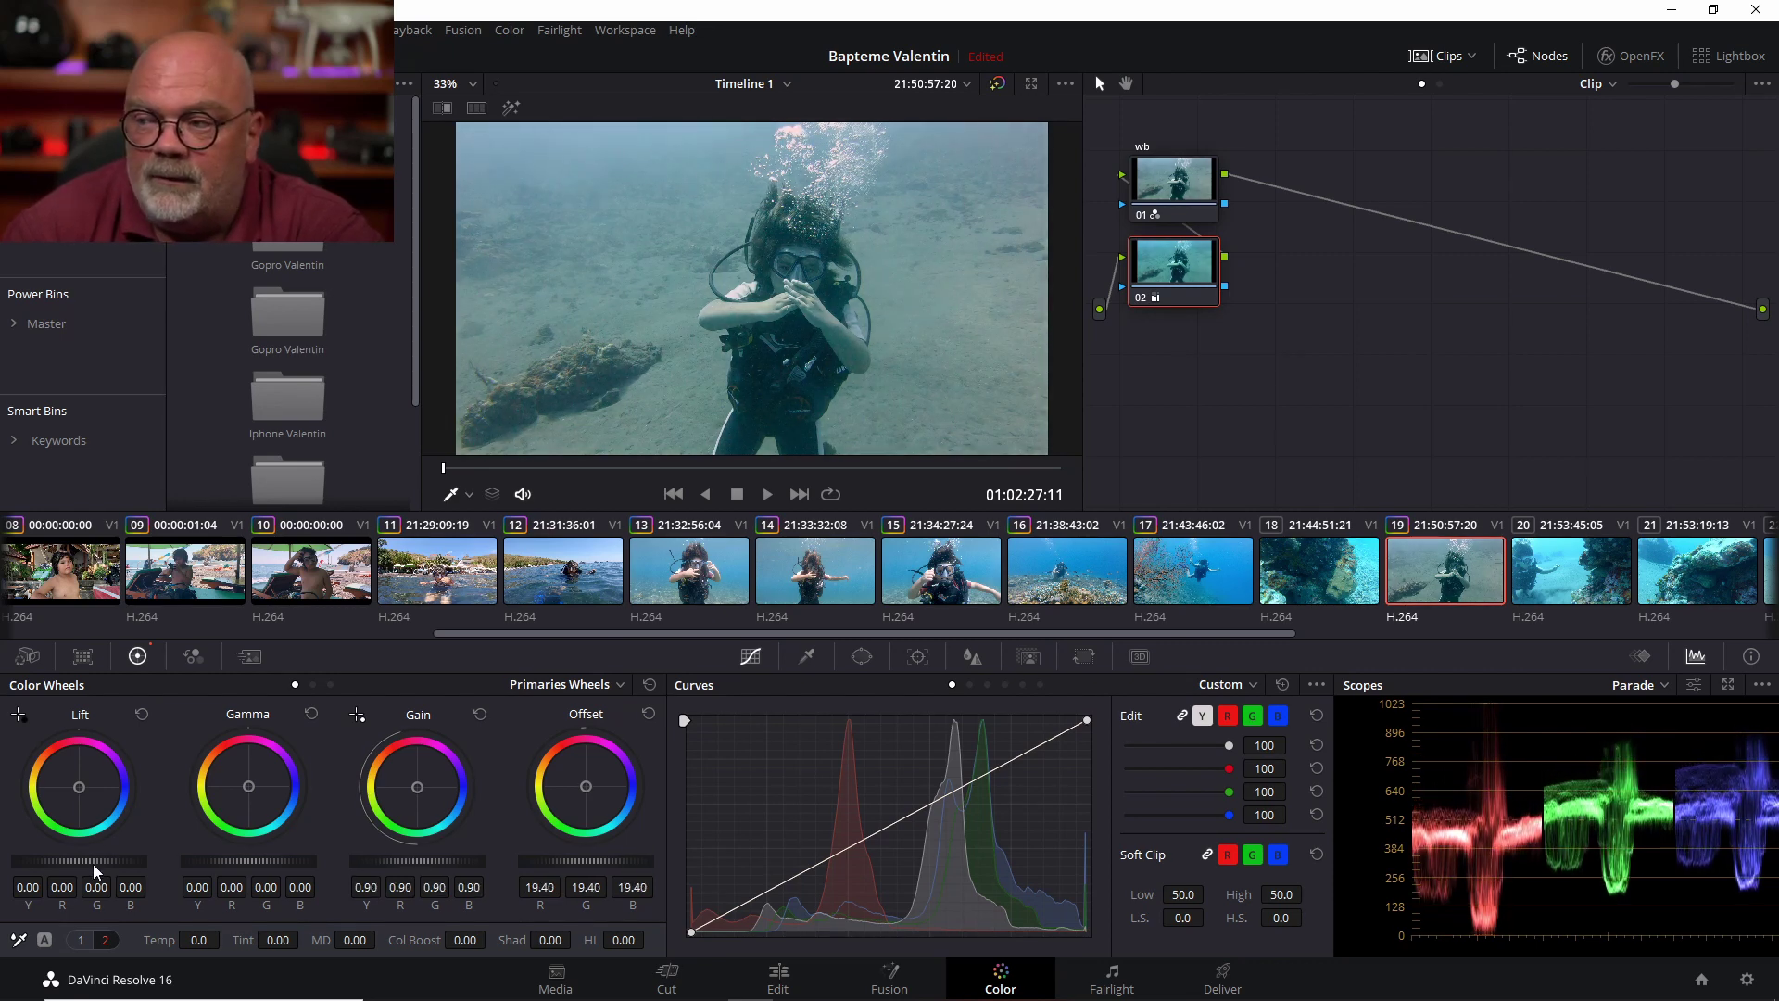
drag(93, 864, 93, 863)
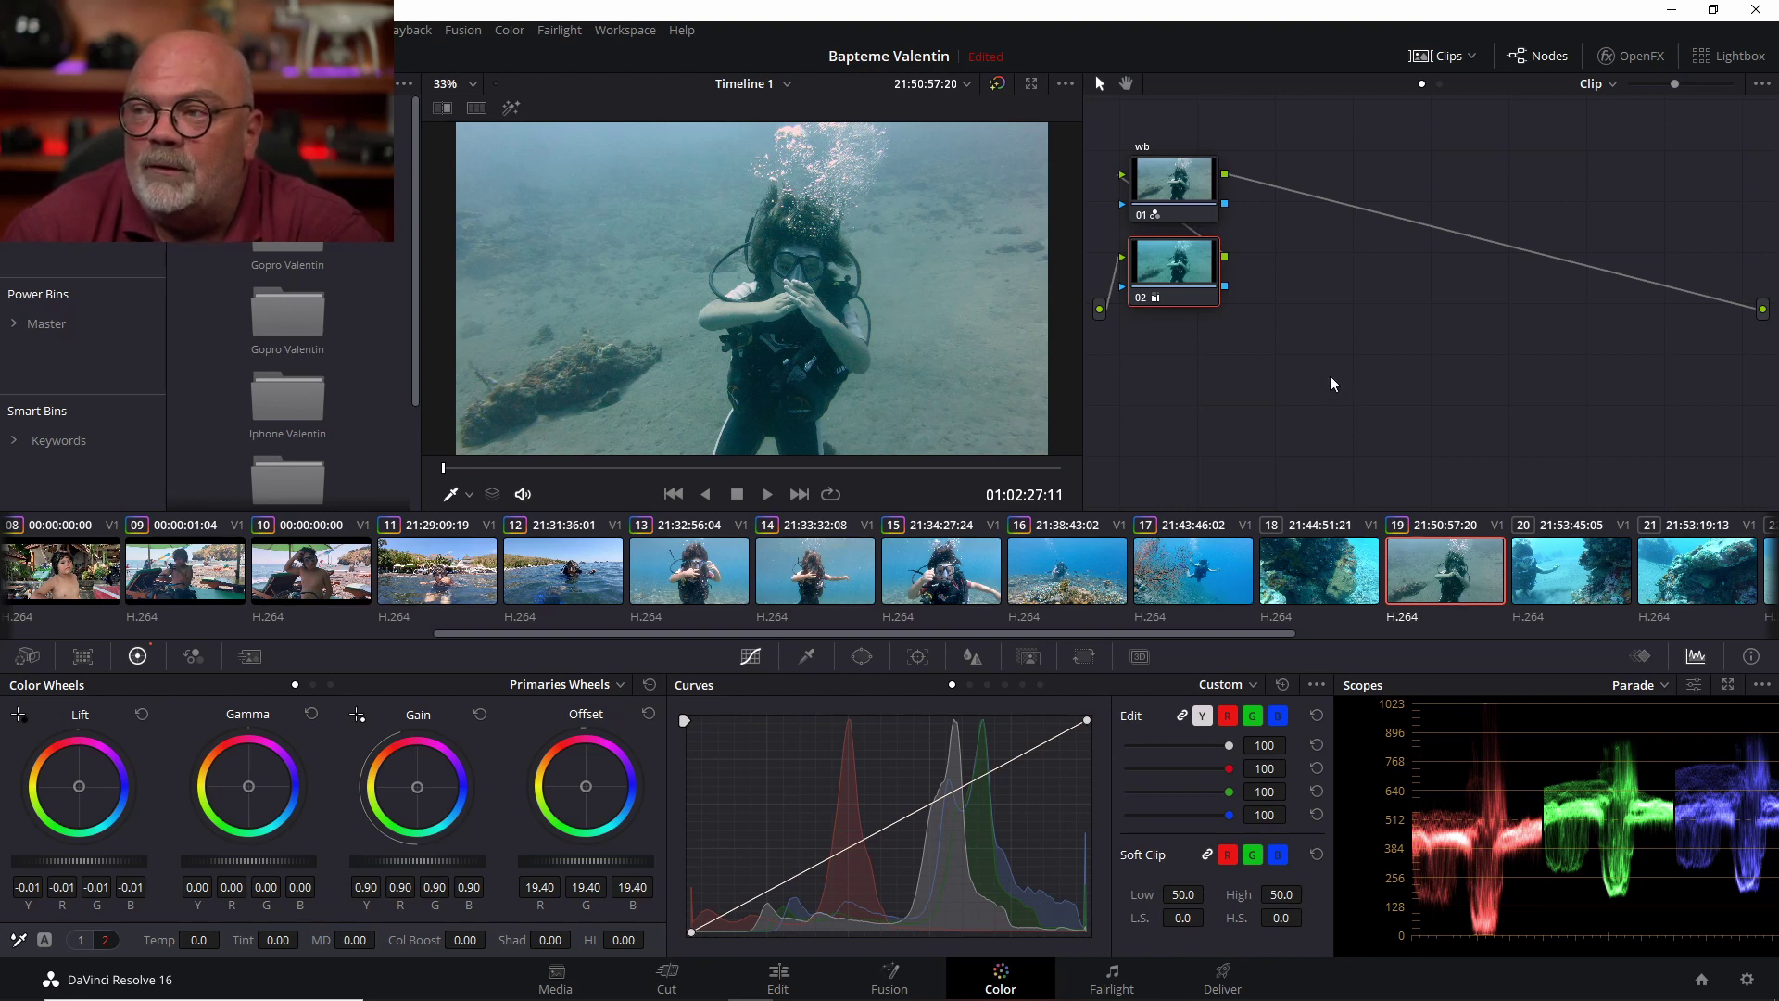
Undo clip 19's wheel adjustments, the added second node and the RGB Mixer changes, keeping only the labelled node
key(ctrl+z)
key(ctrl+z)
key(ctrl+z)
key(ctrl+z)
key(ctrl+z)
key(ctrl+z)
key(ctrl+z)
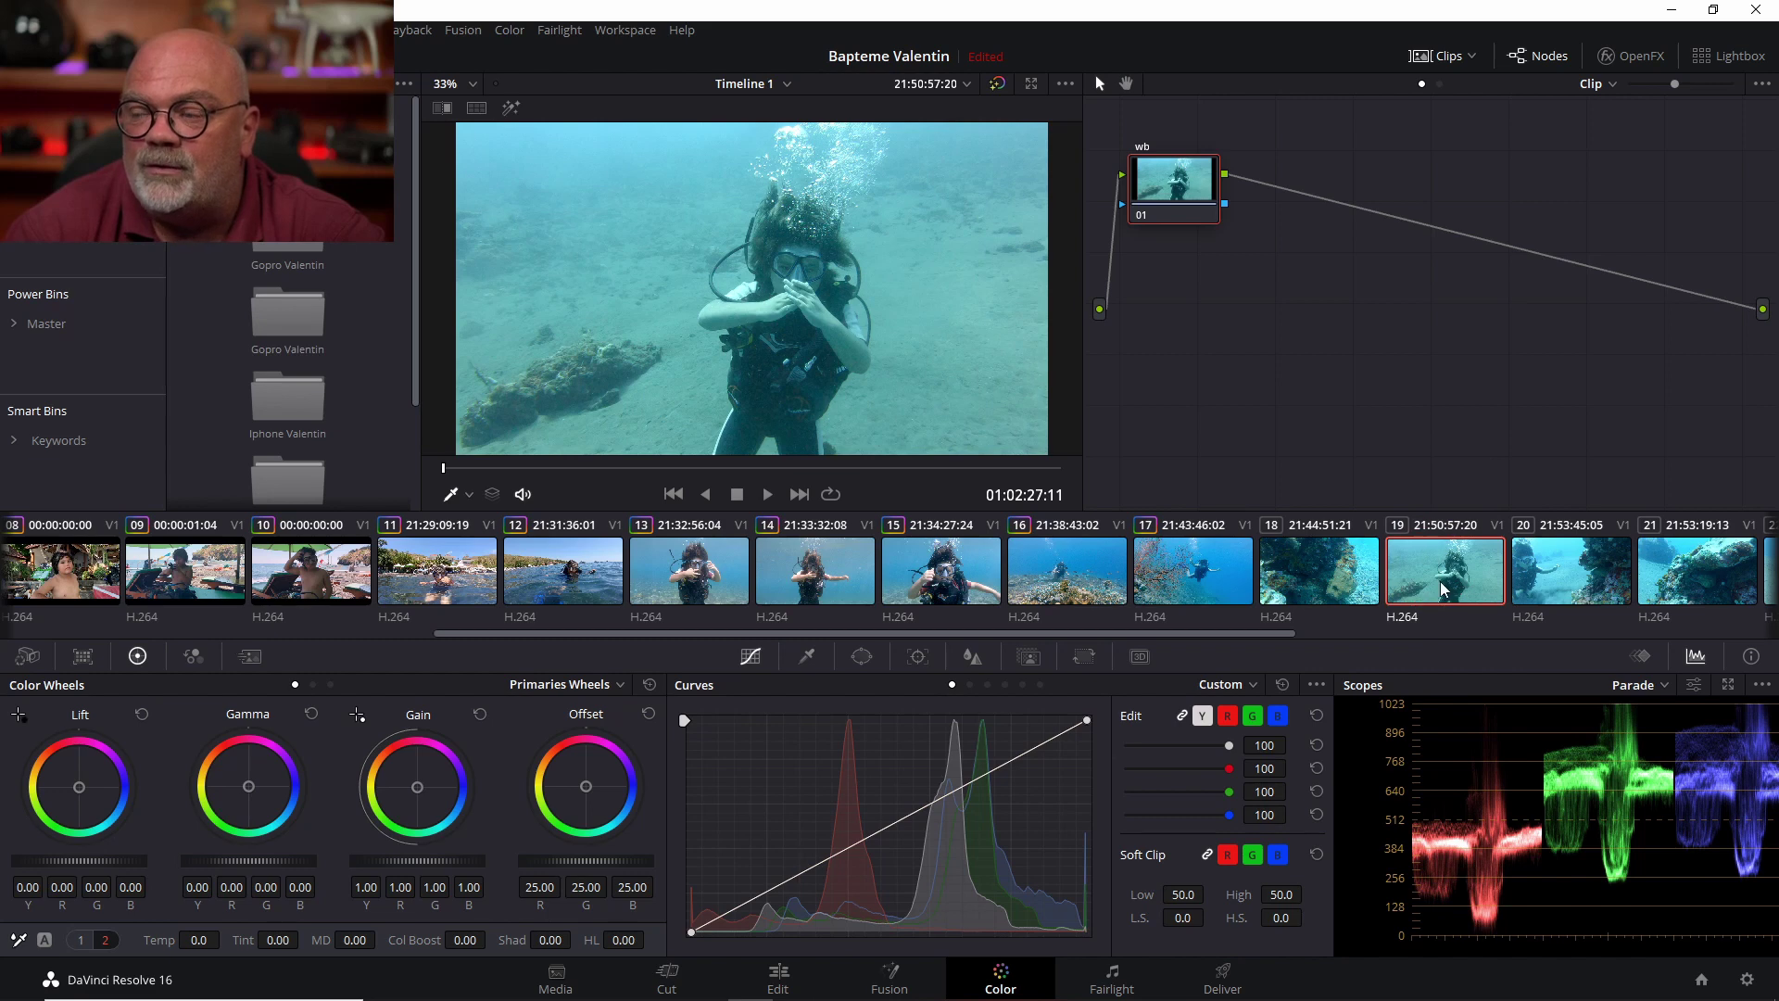
Shot-match clip 19 to clip 15
ctrl+click(926, 572)
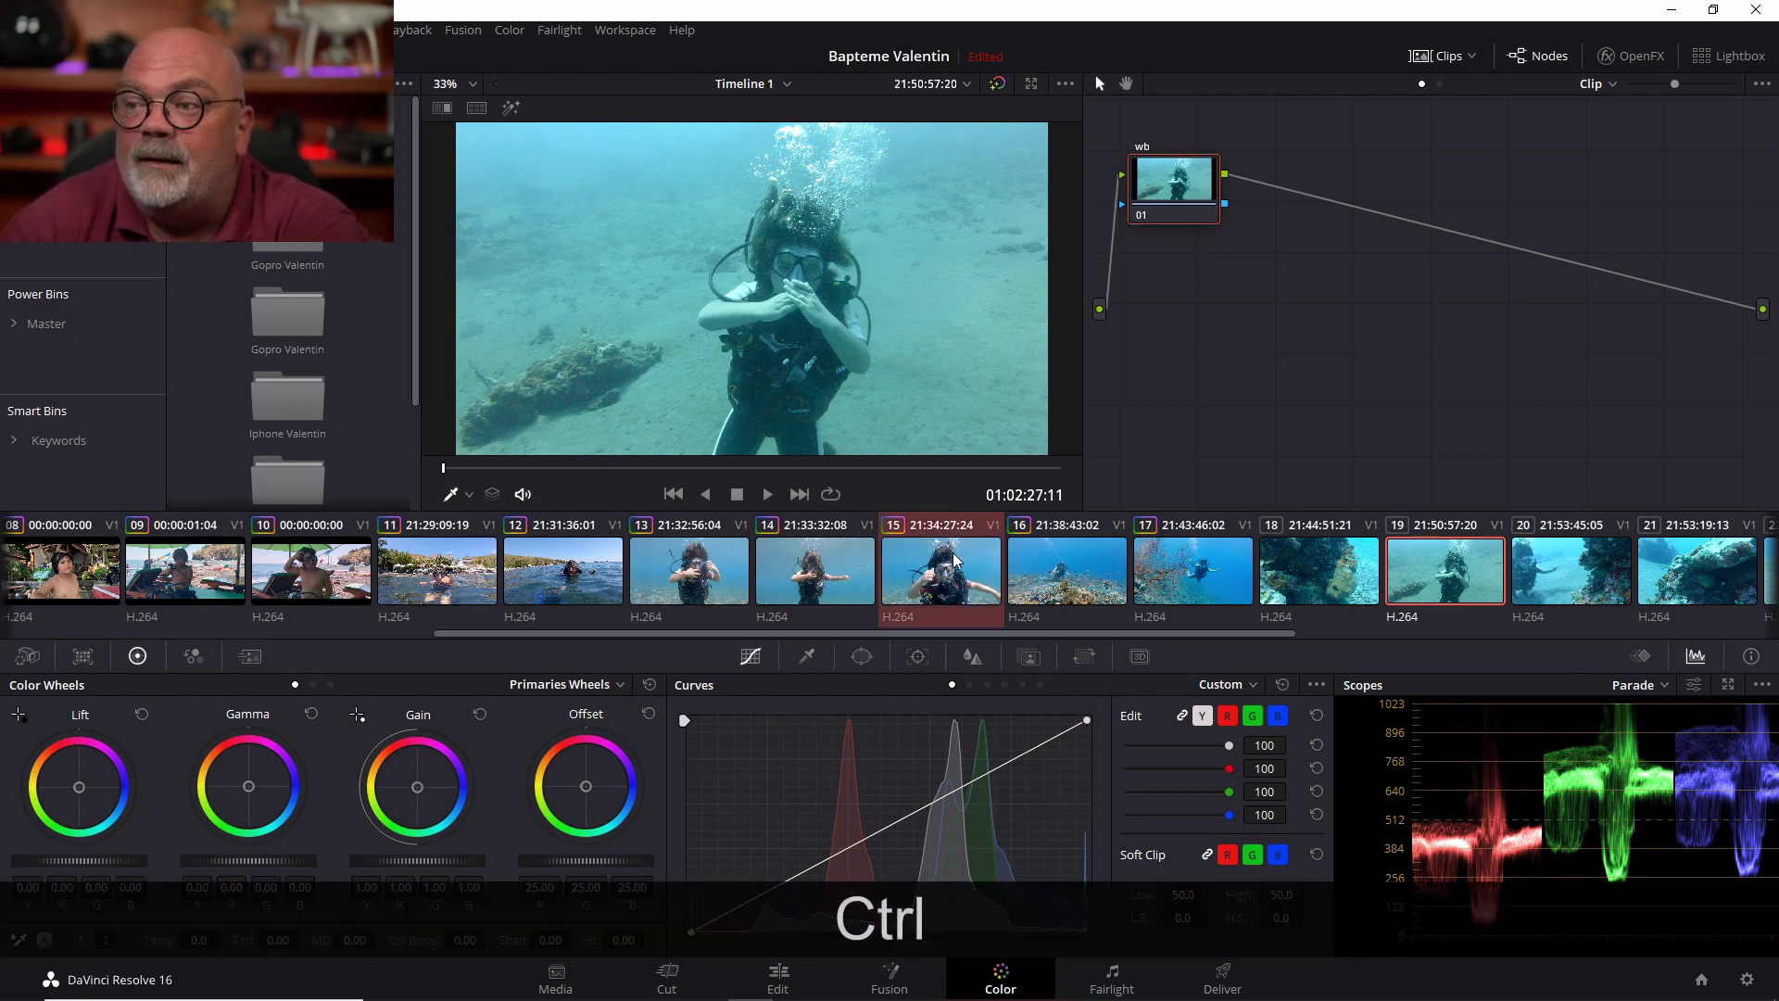
right_click(954, 559)
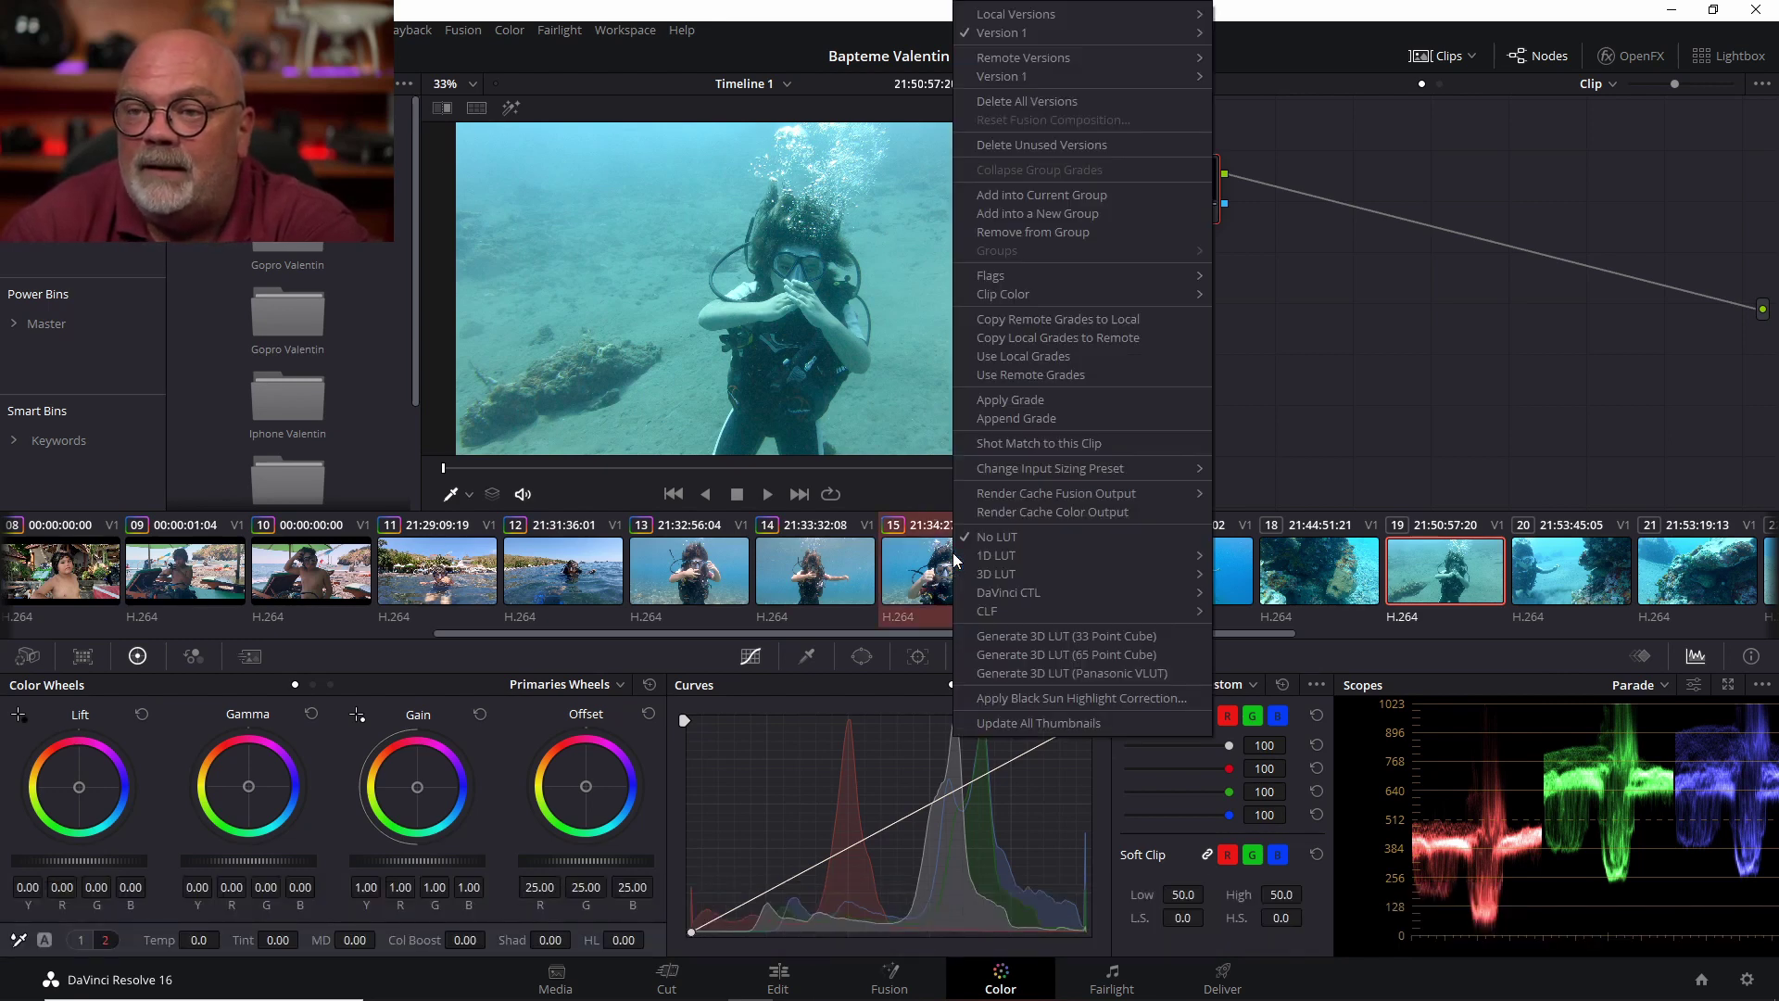
click(1026, 443)
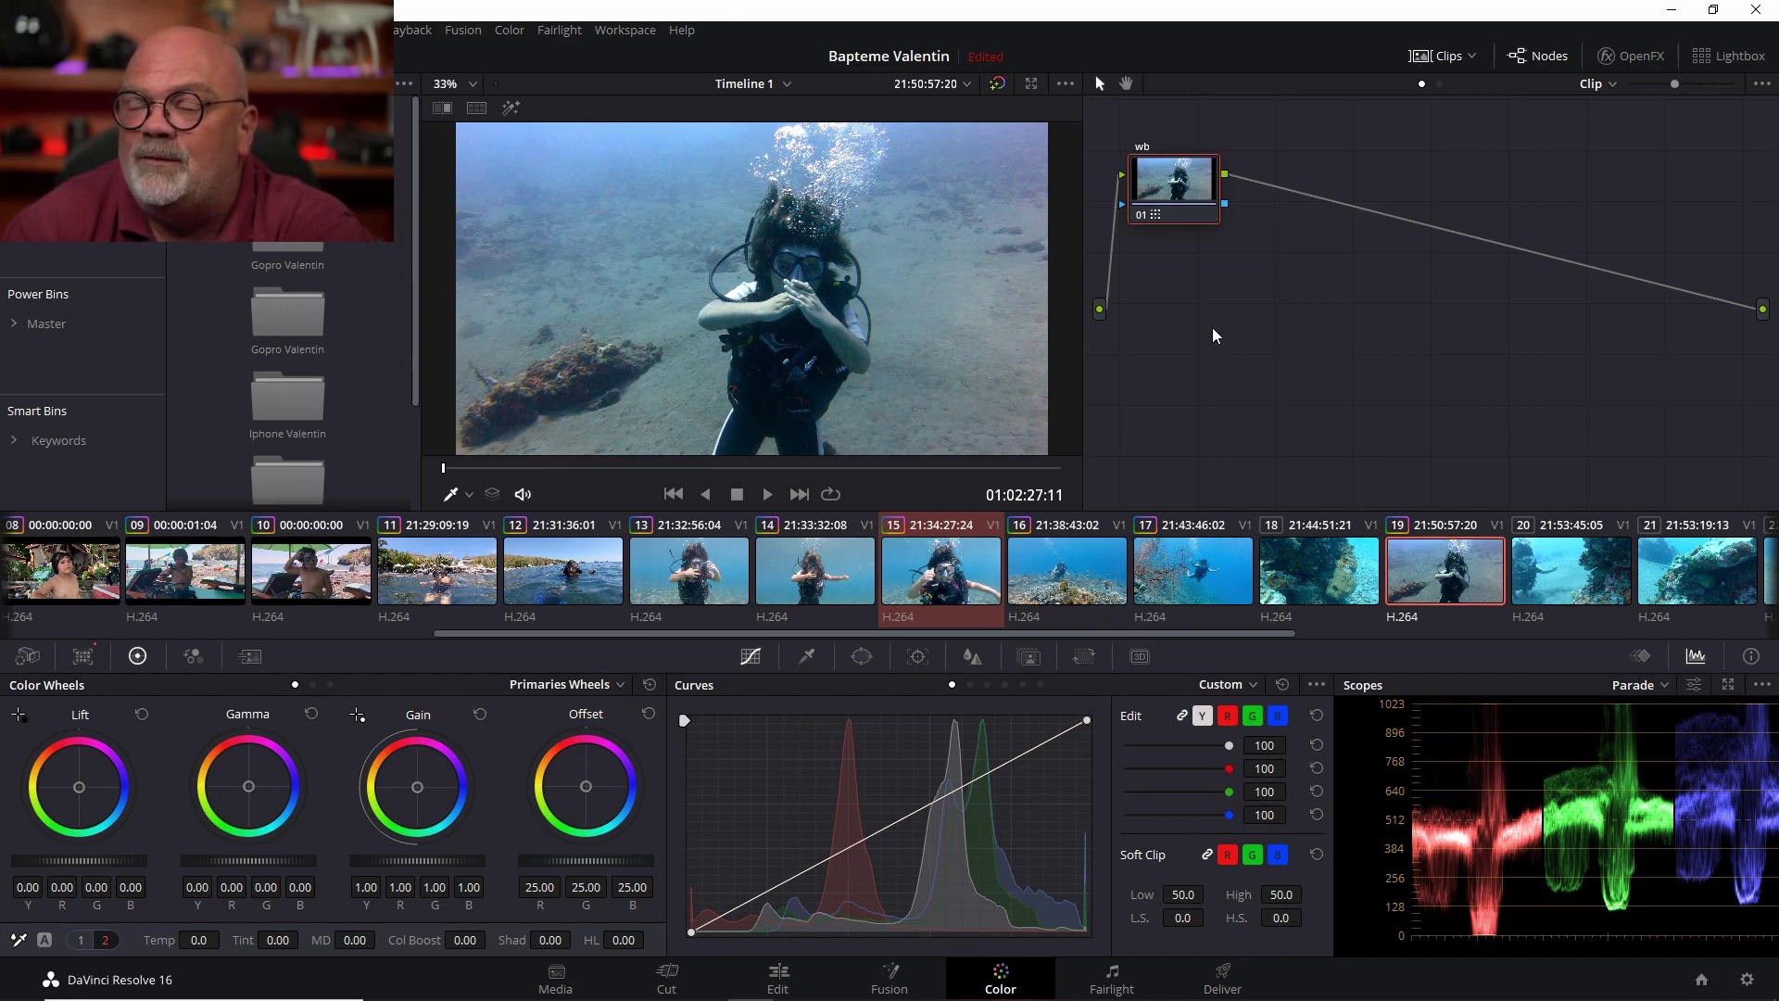
Relabel clip 19's shot-matched node "previous"
right_click(1153, 182)
click(1204, 215)
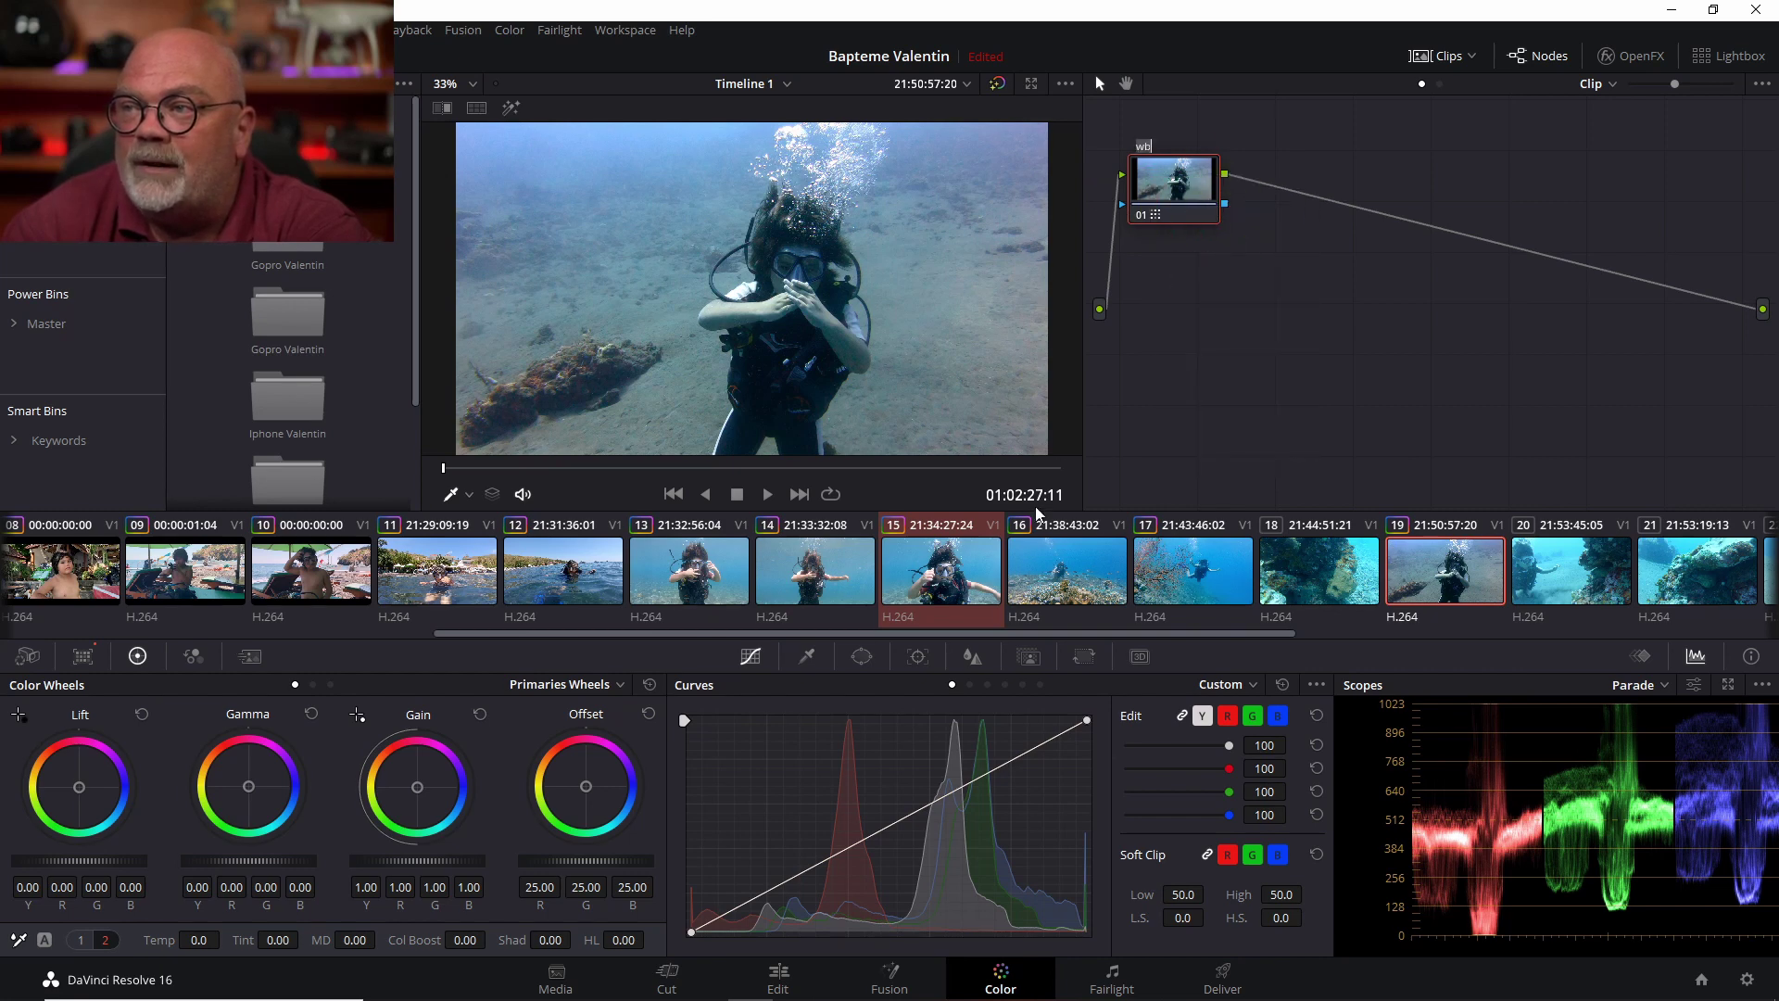
key(BackSpace)
key(BackSpace)
text(previous)
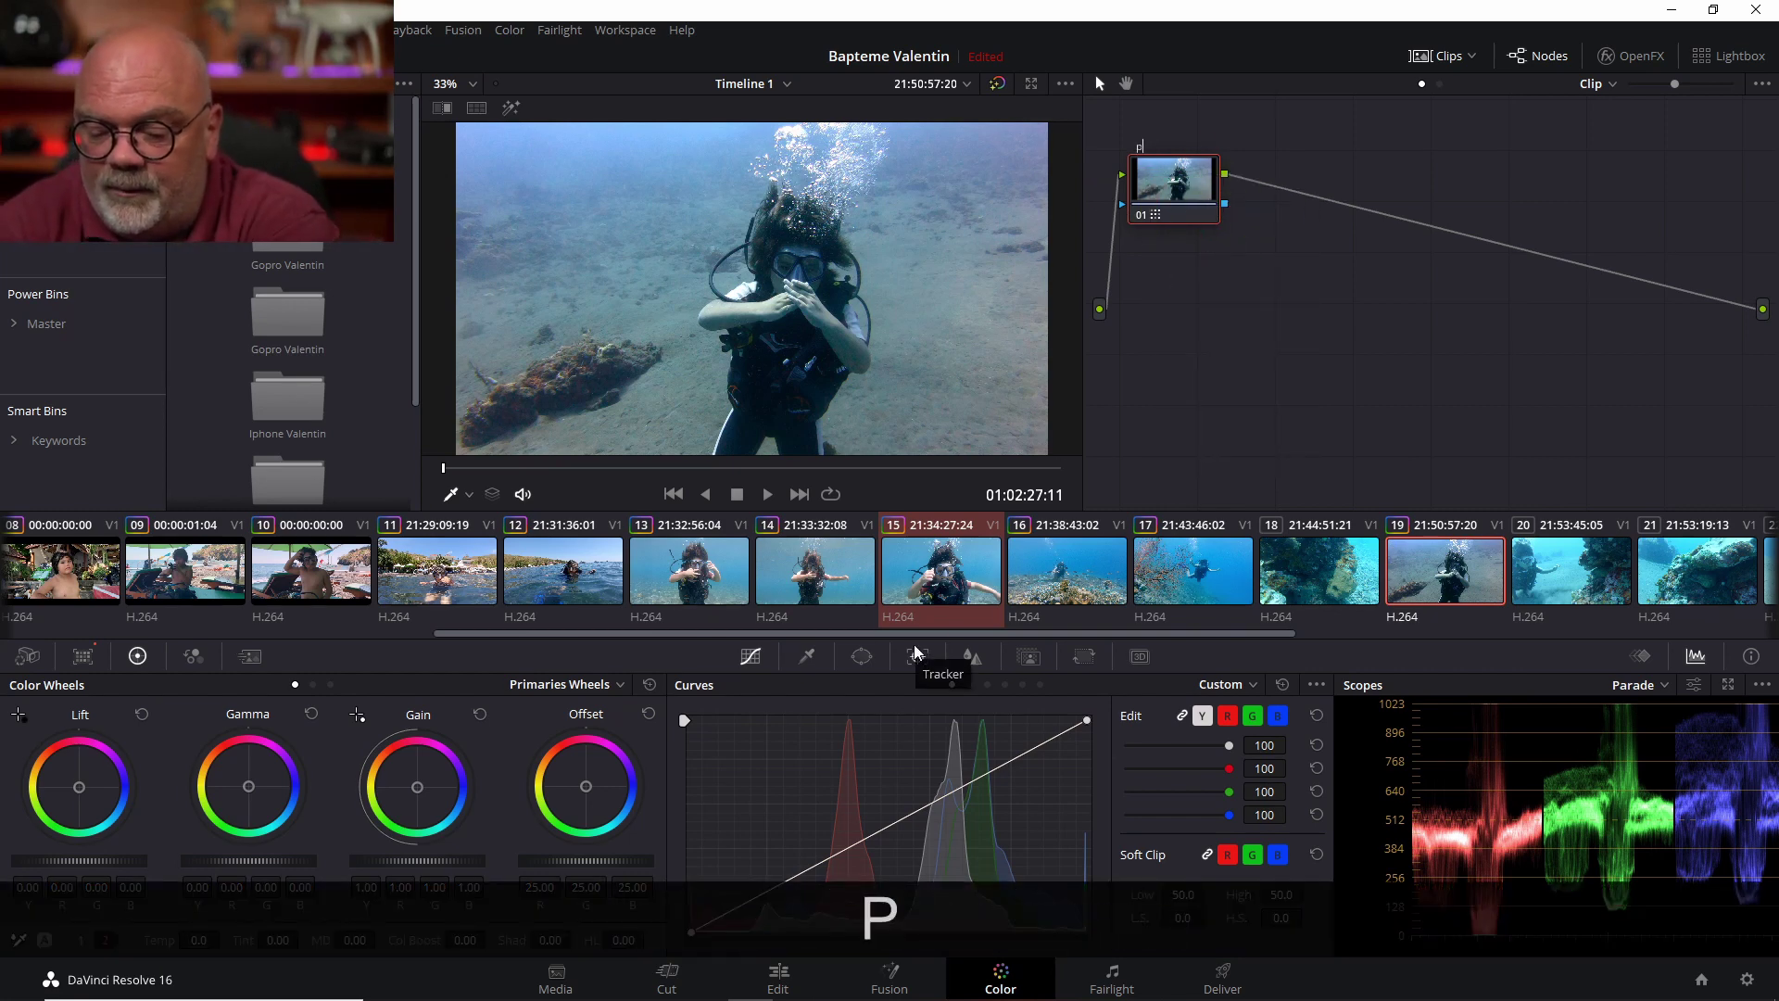
key(Return)
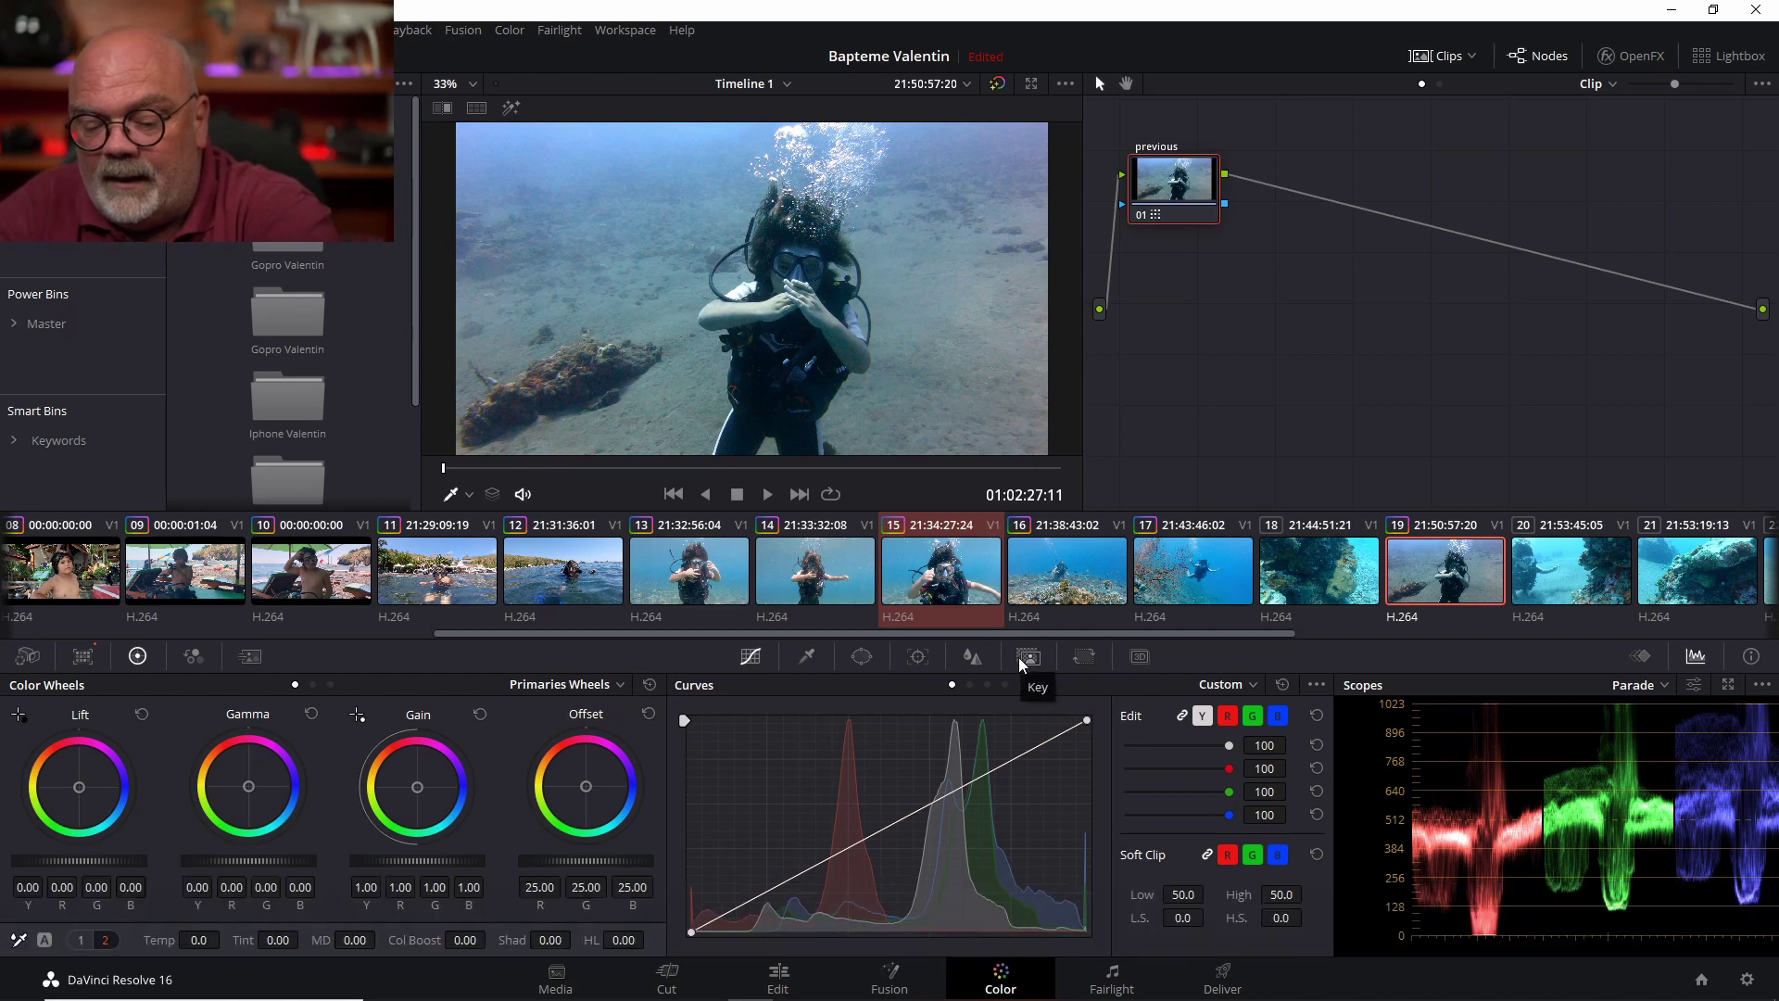
Insert a serial node before clip 19's "previous" node and label it "wb"
key(shift+s)
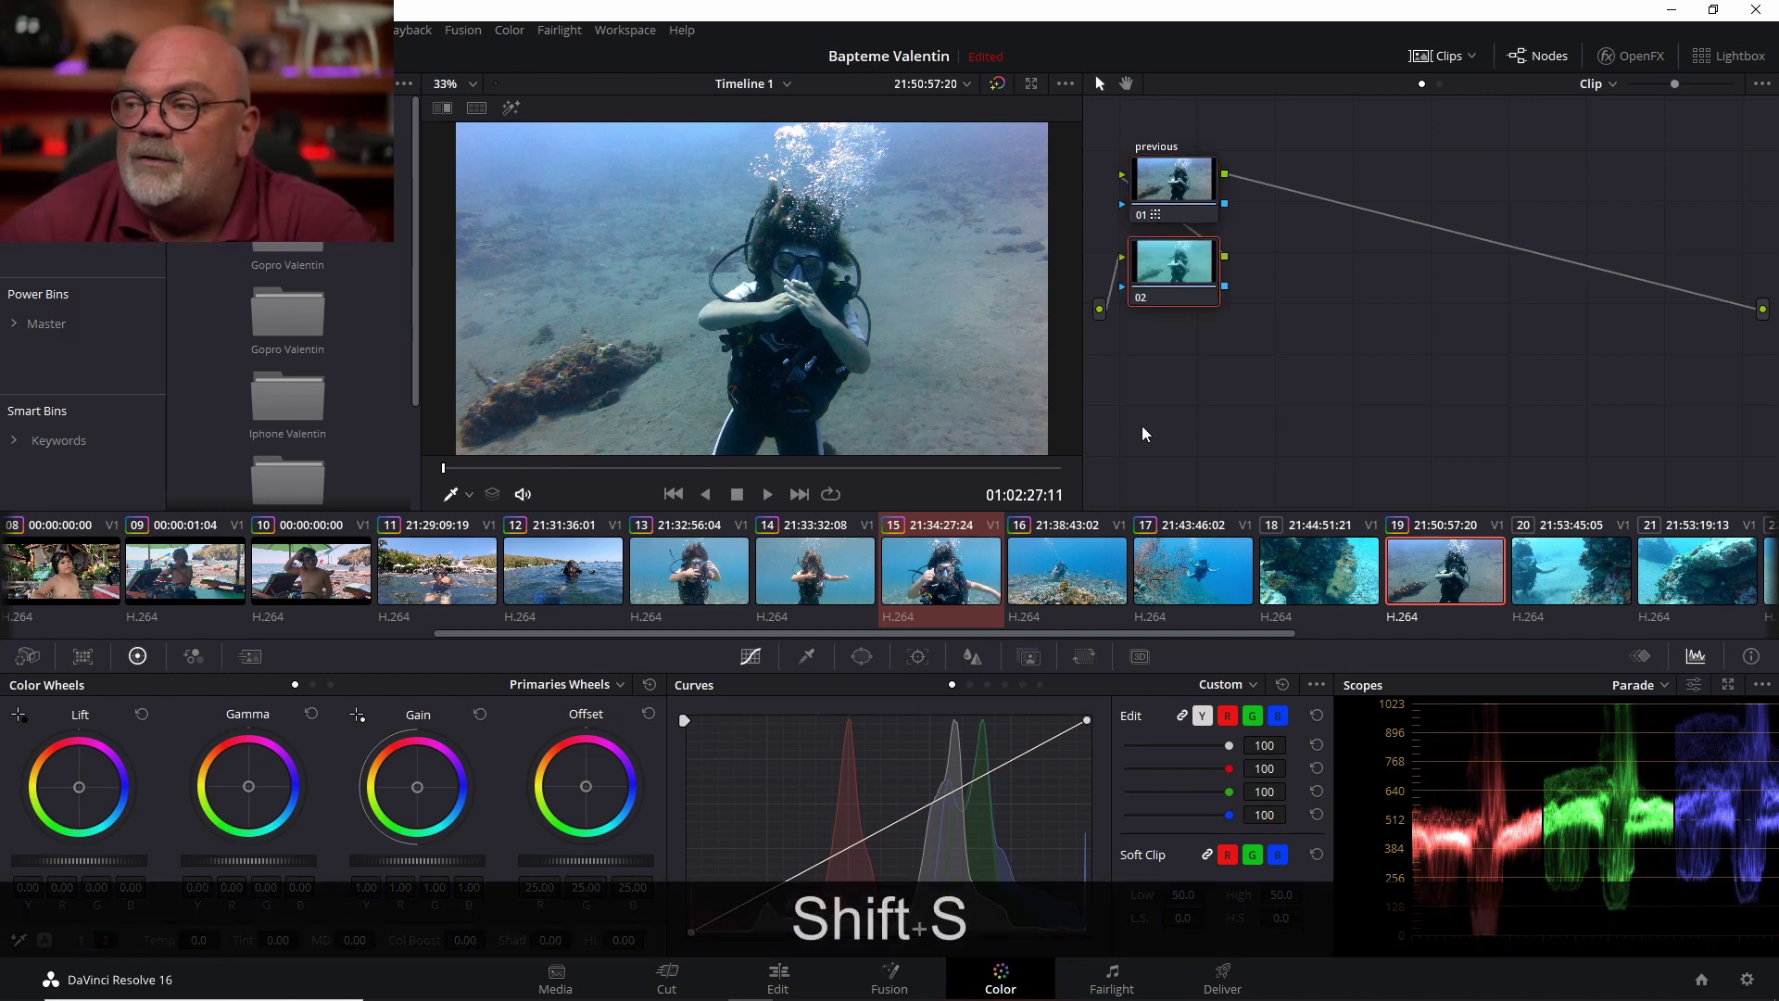
right_click(1186, 265)
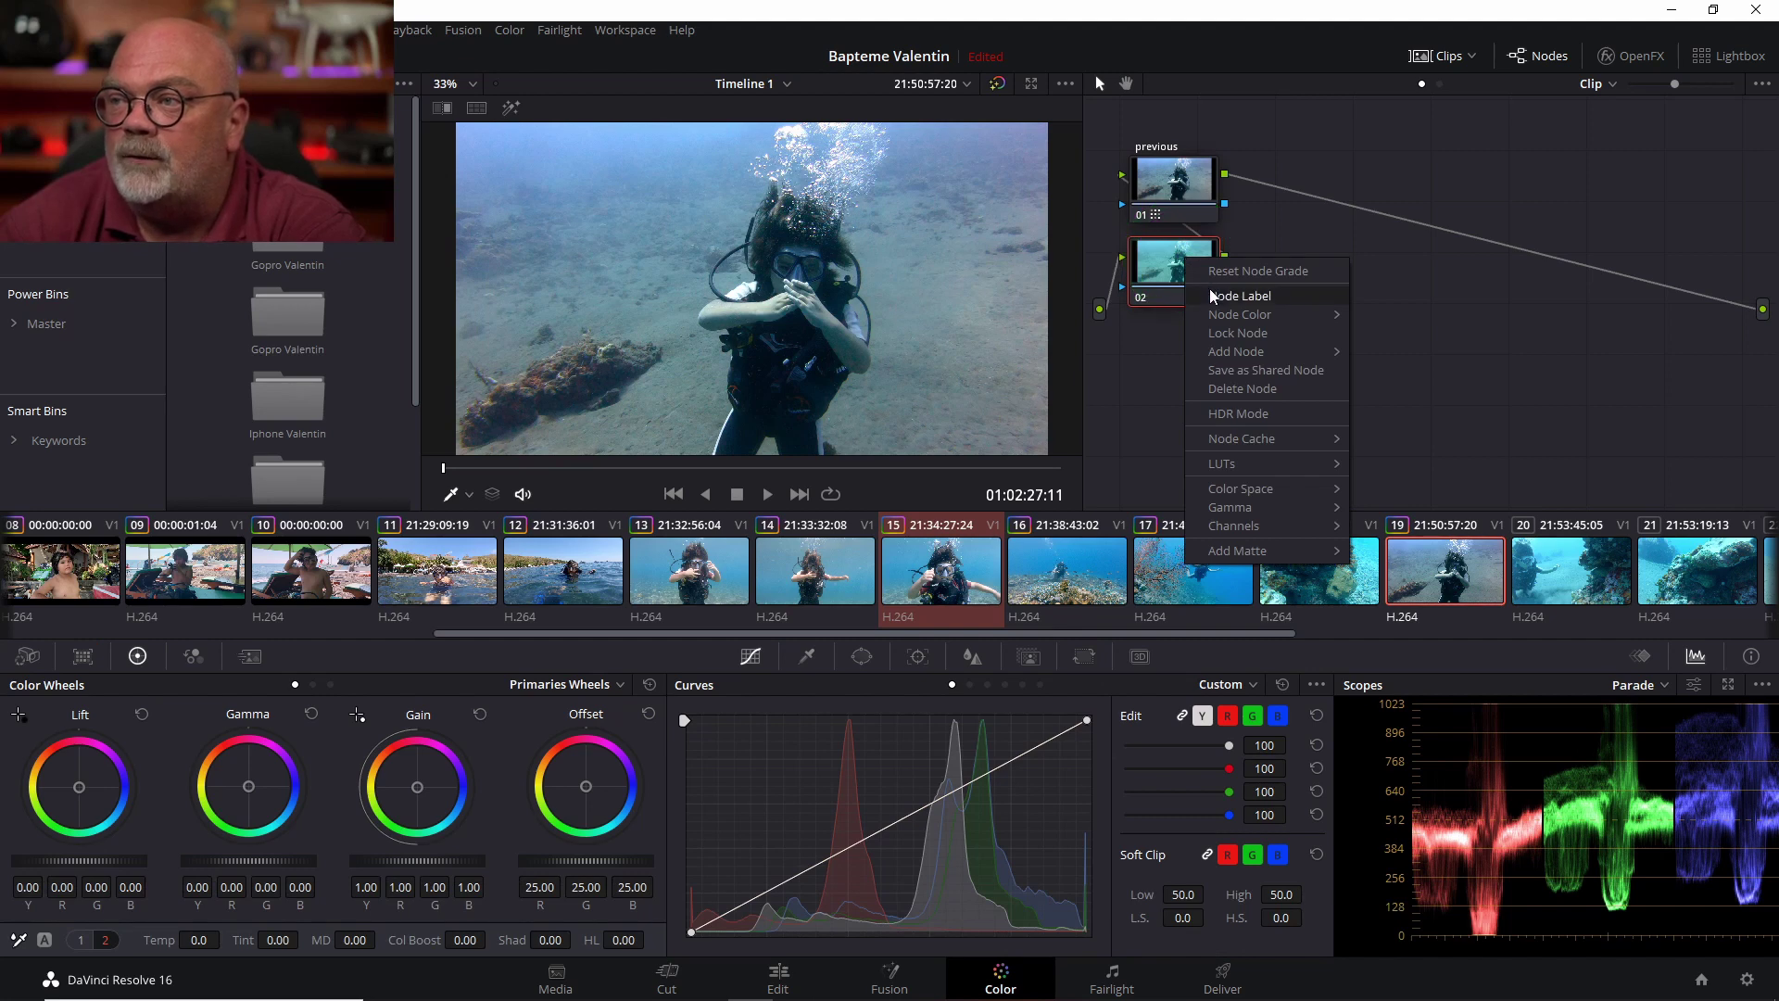
click(1211, 295)
text(wb)
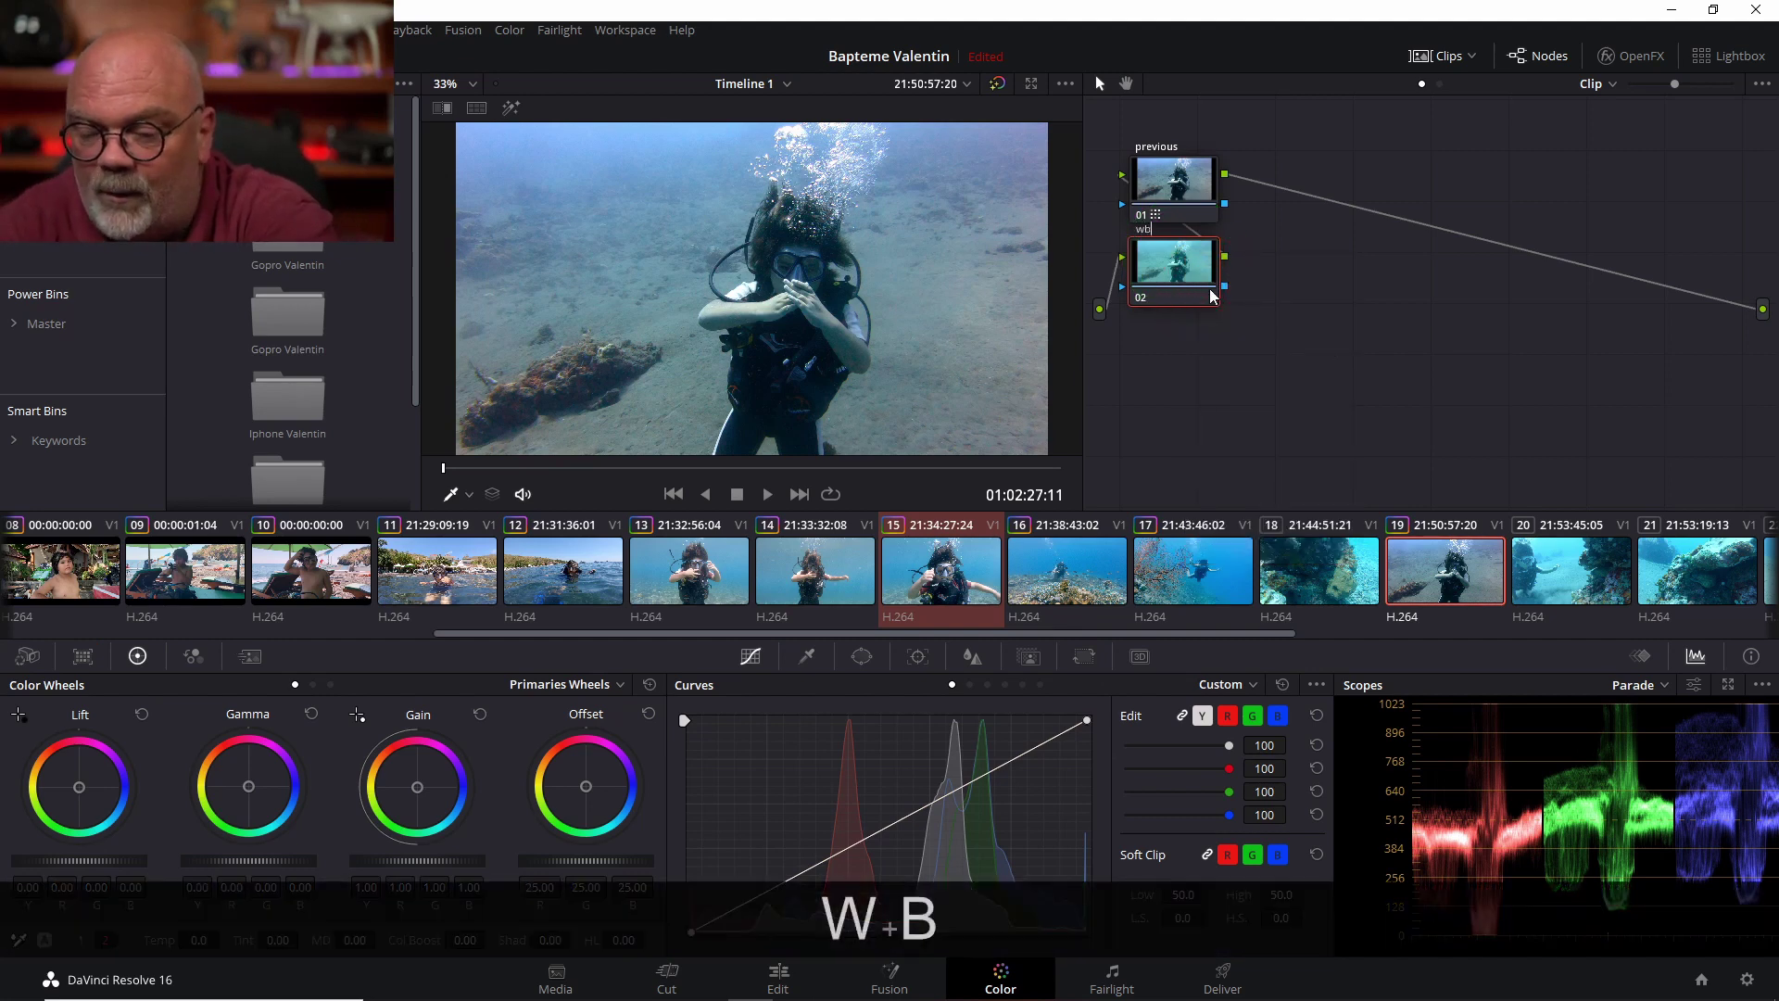
key(Return)
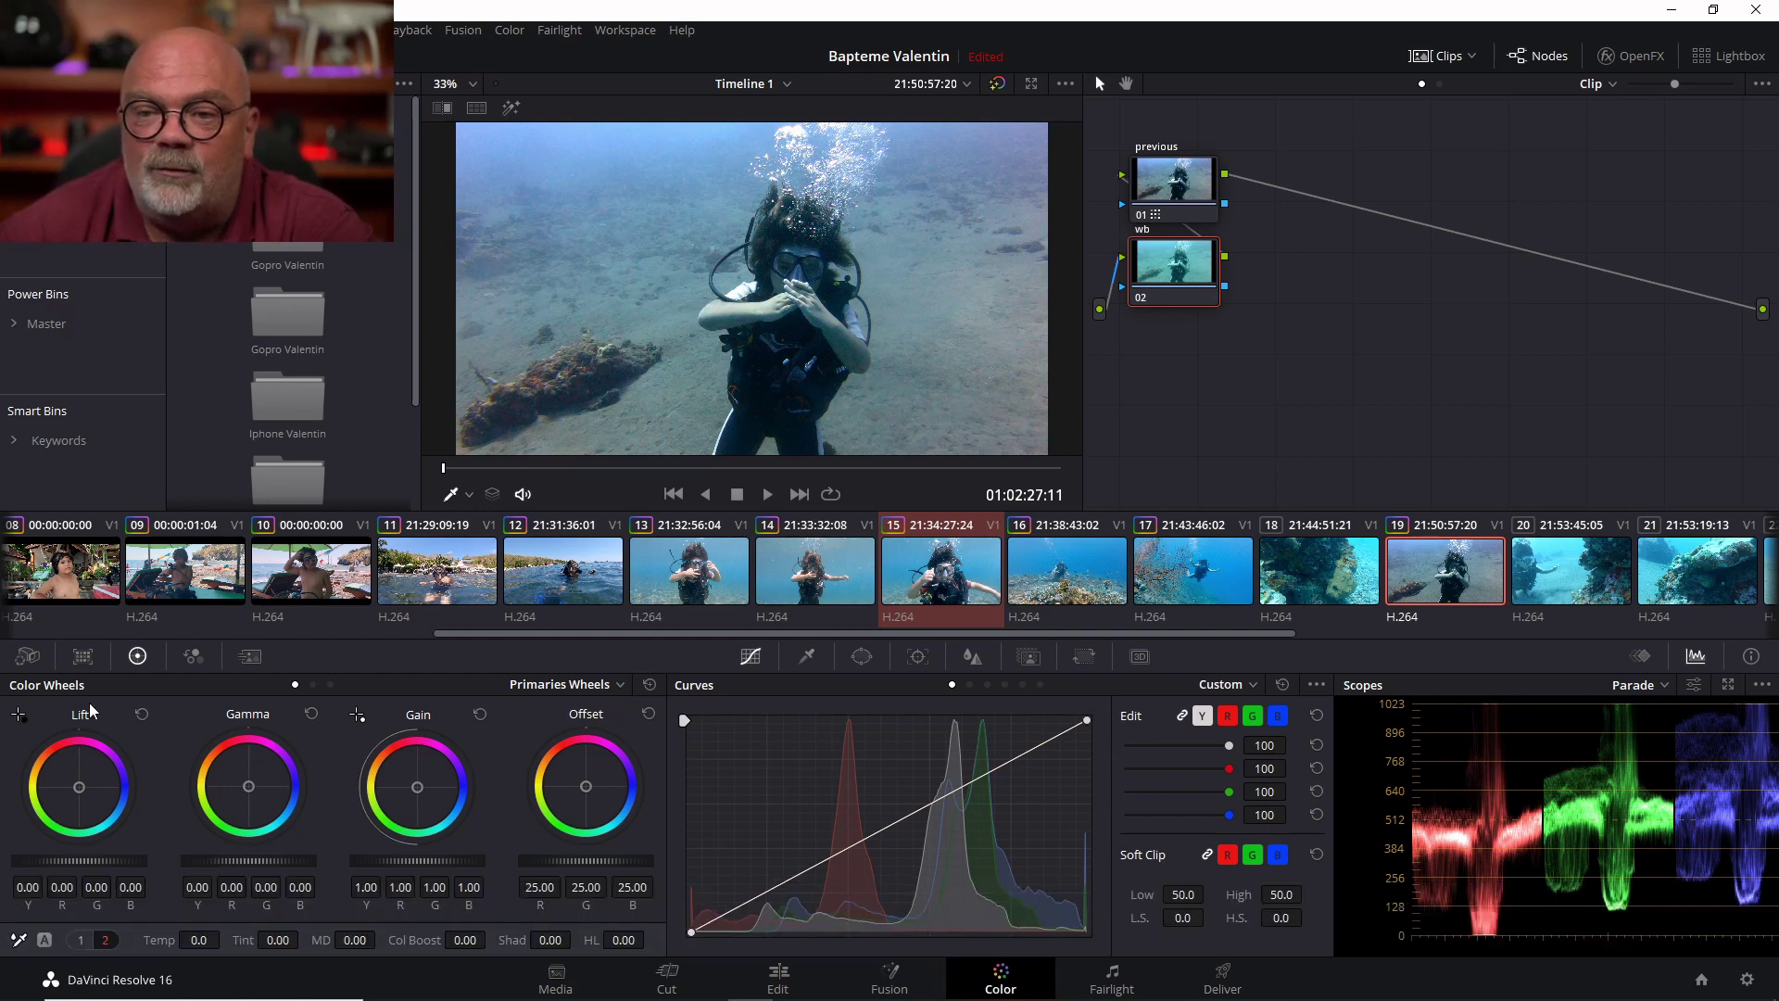
Lower the blue channel of the Blue Output to 0.97 in the RGB Mixer on clip 19's "wb" node
click(194, 656)
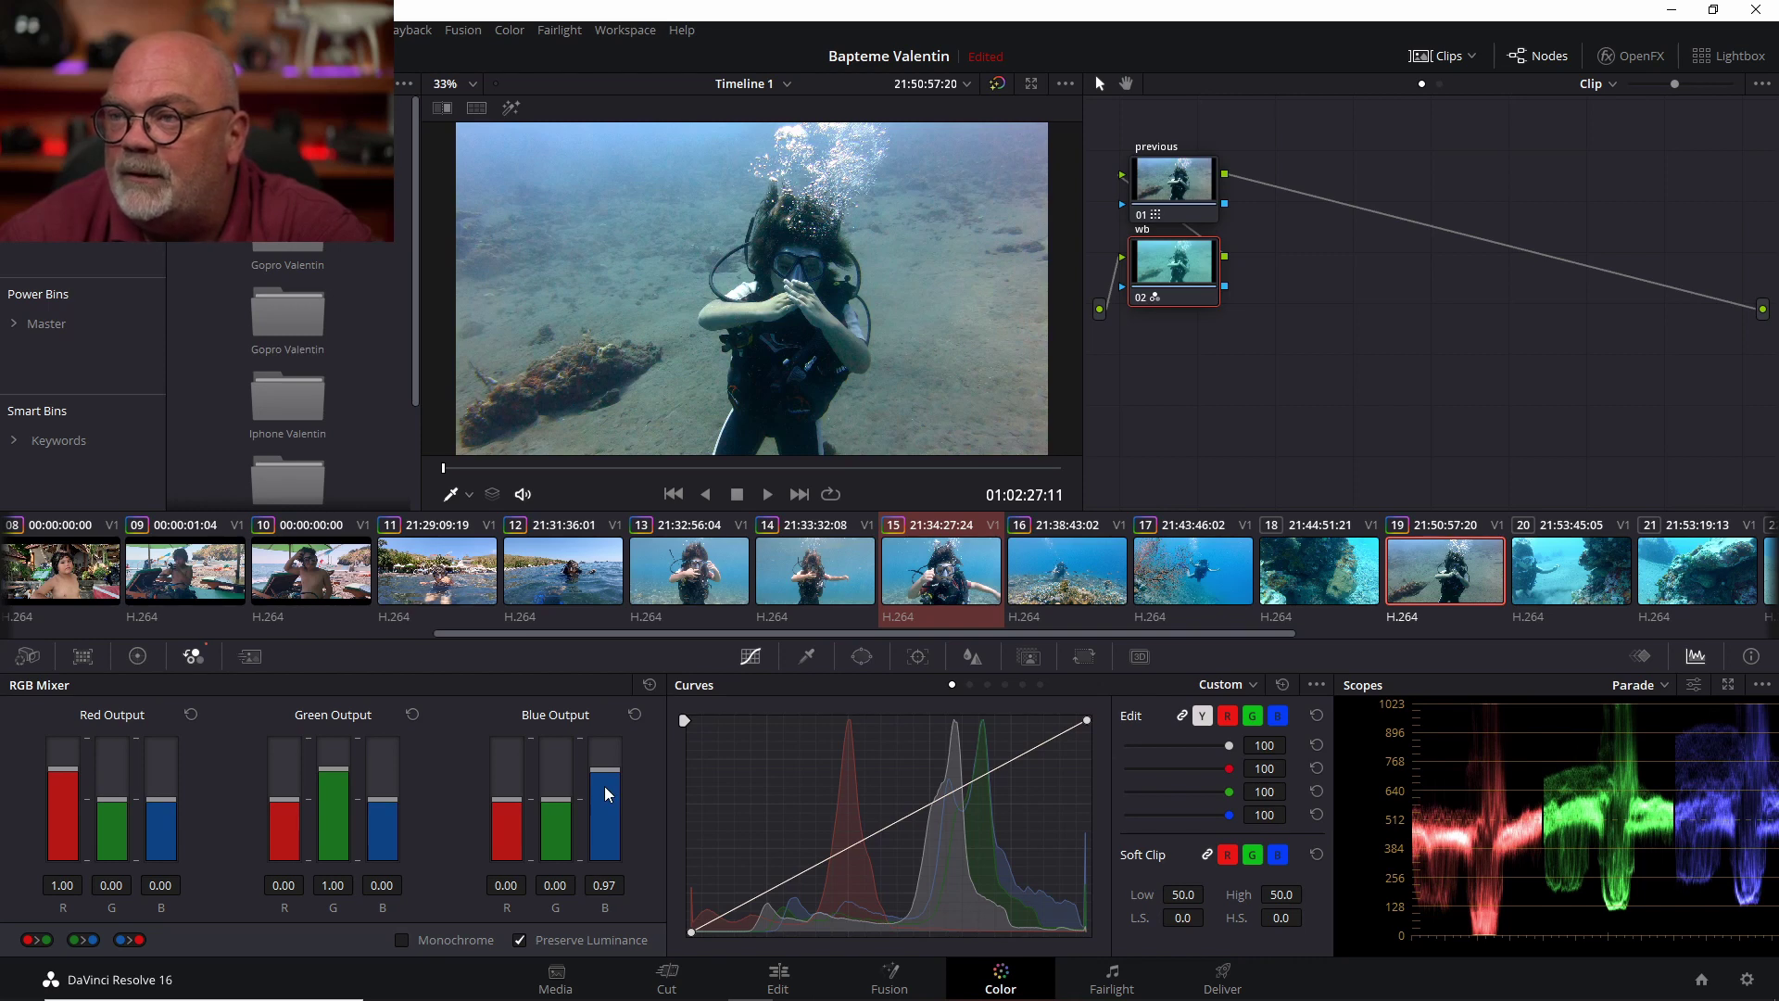
drag(333, 797, 328, 799)
double_click(328, 797)
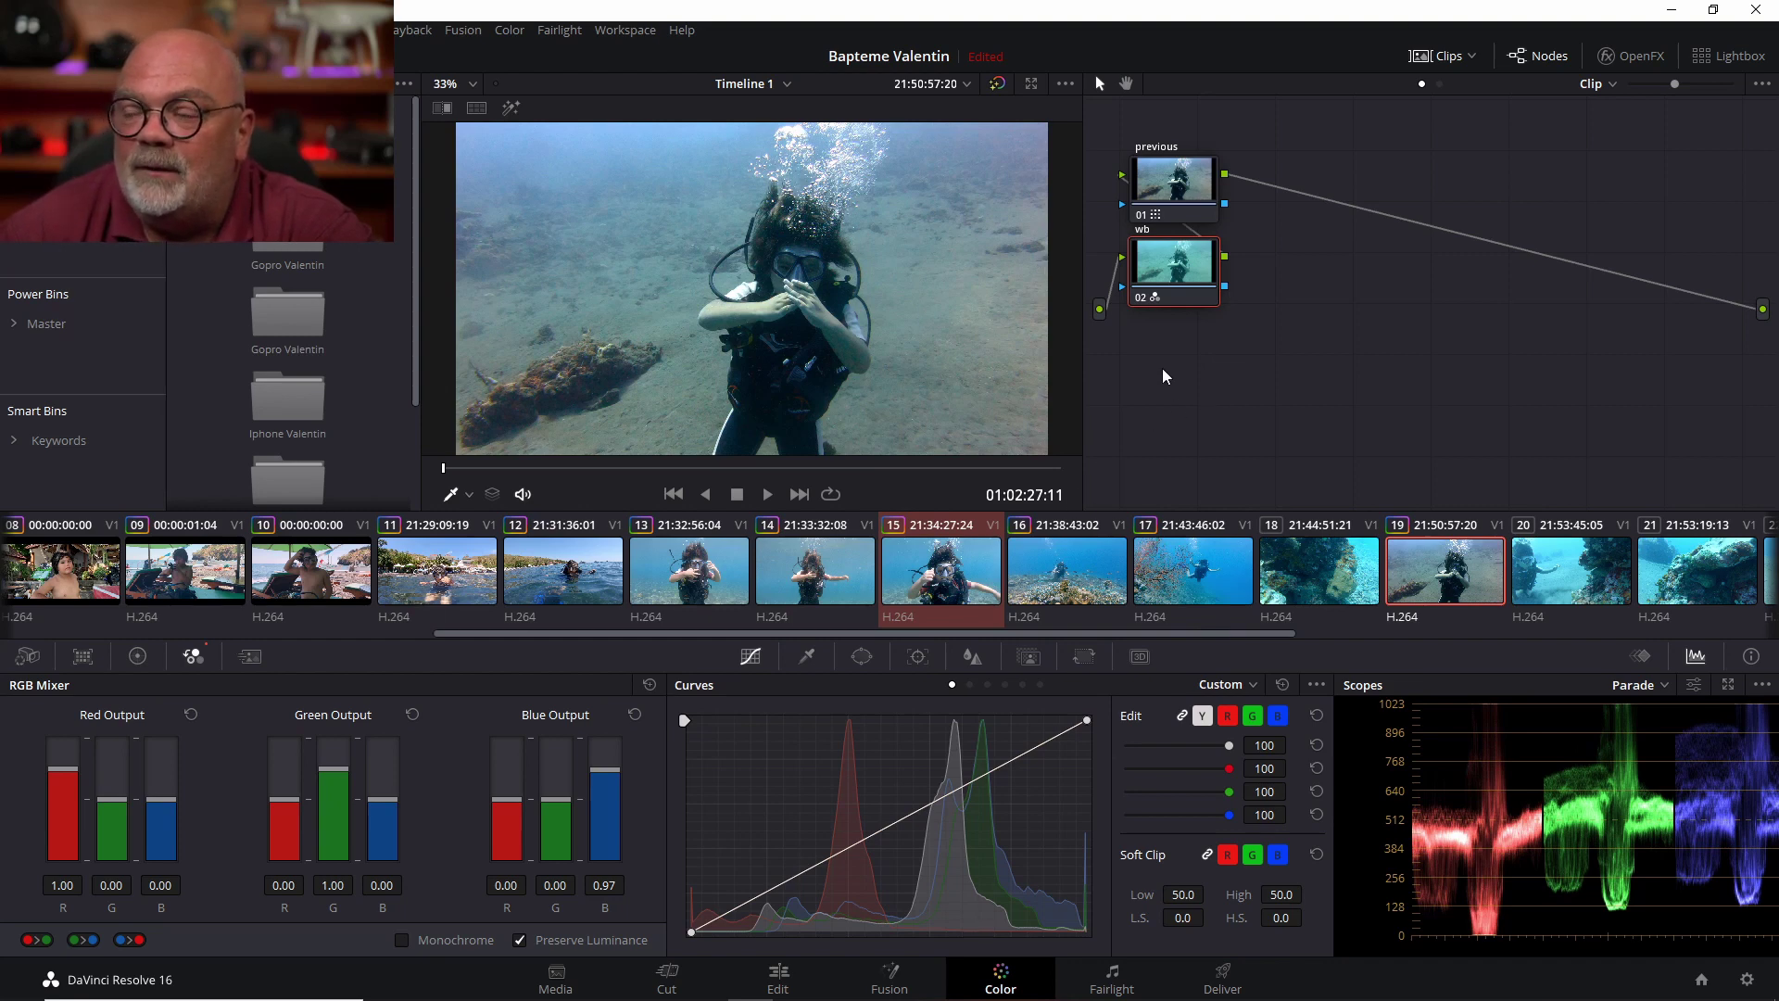
Insert a serial node before clip 19's "wb" node and label it "contrast"
key(shift+s)
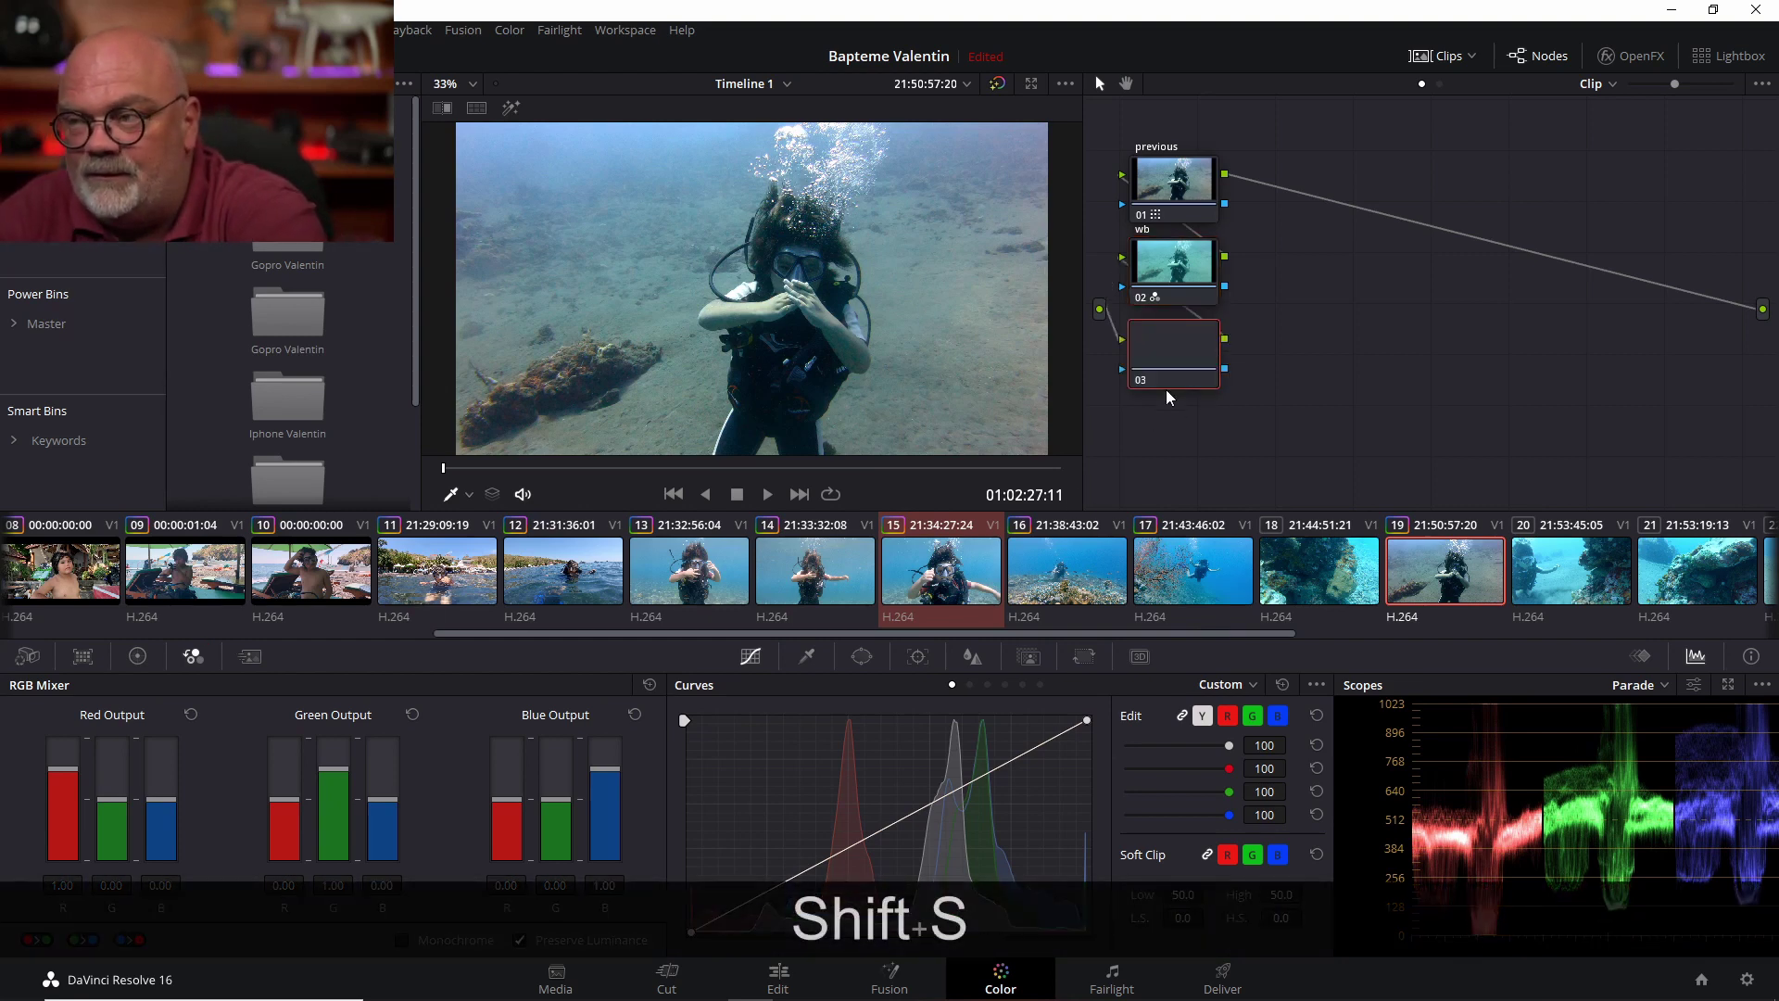
right_click(1182, 349)
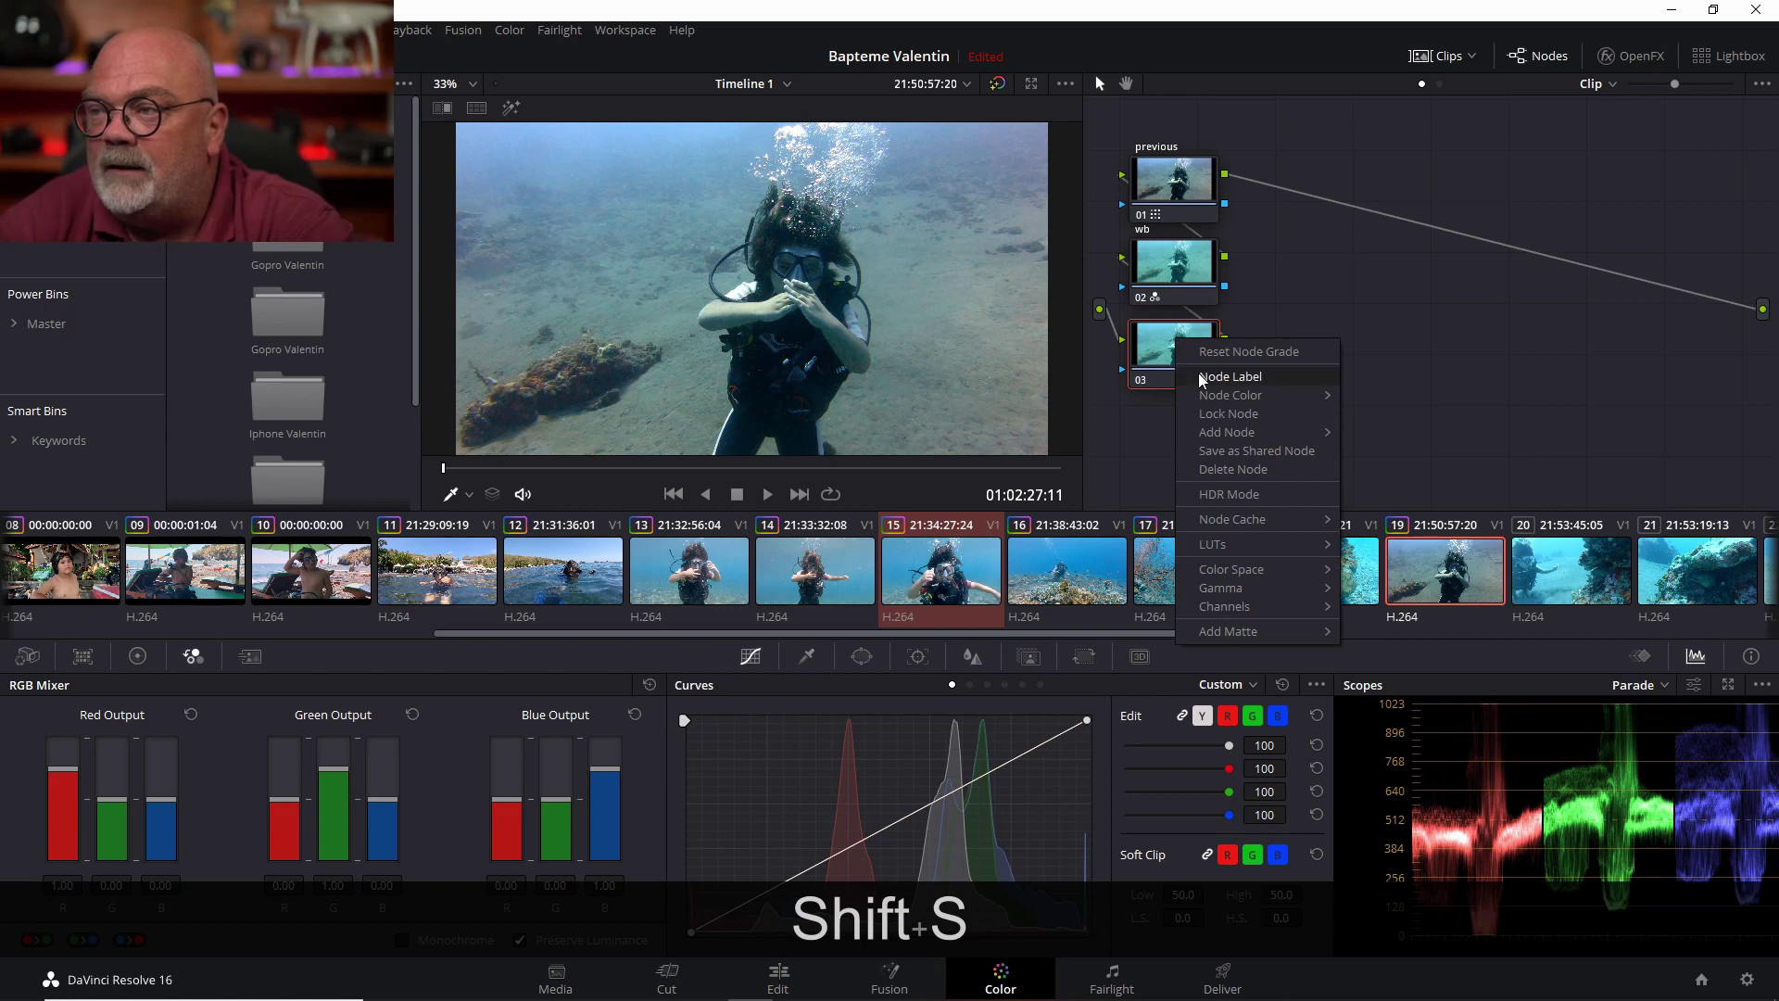
click(804, 703)
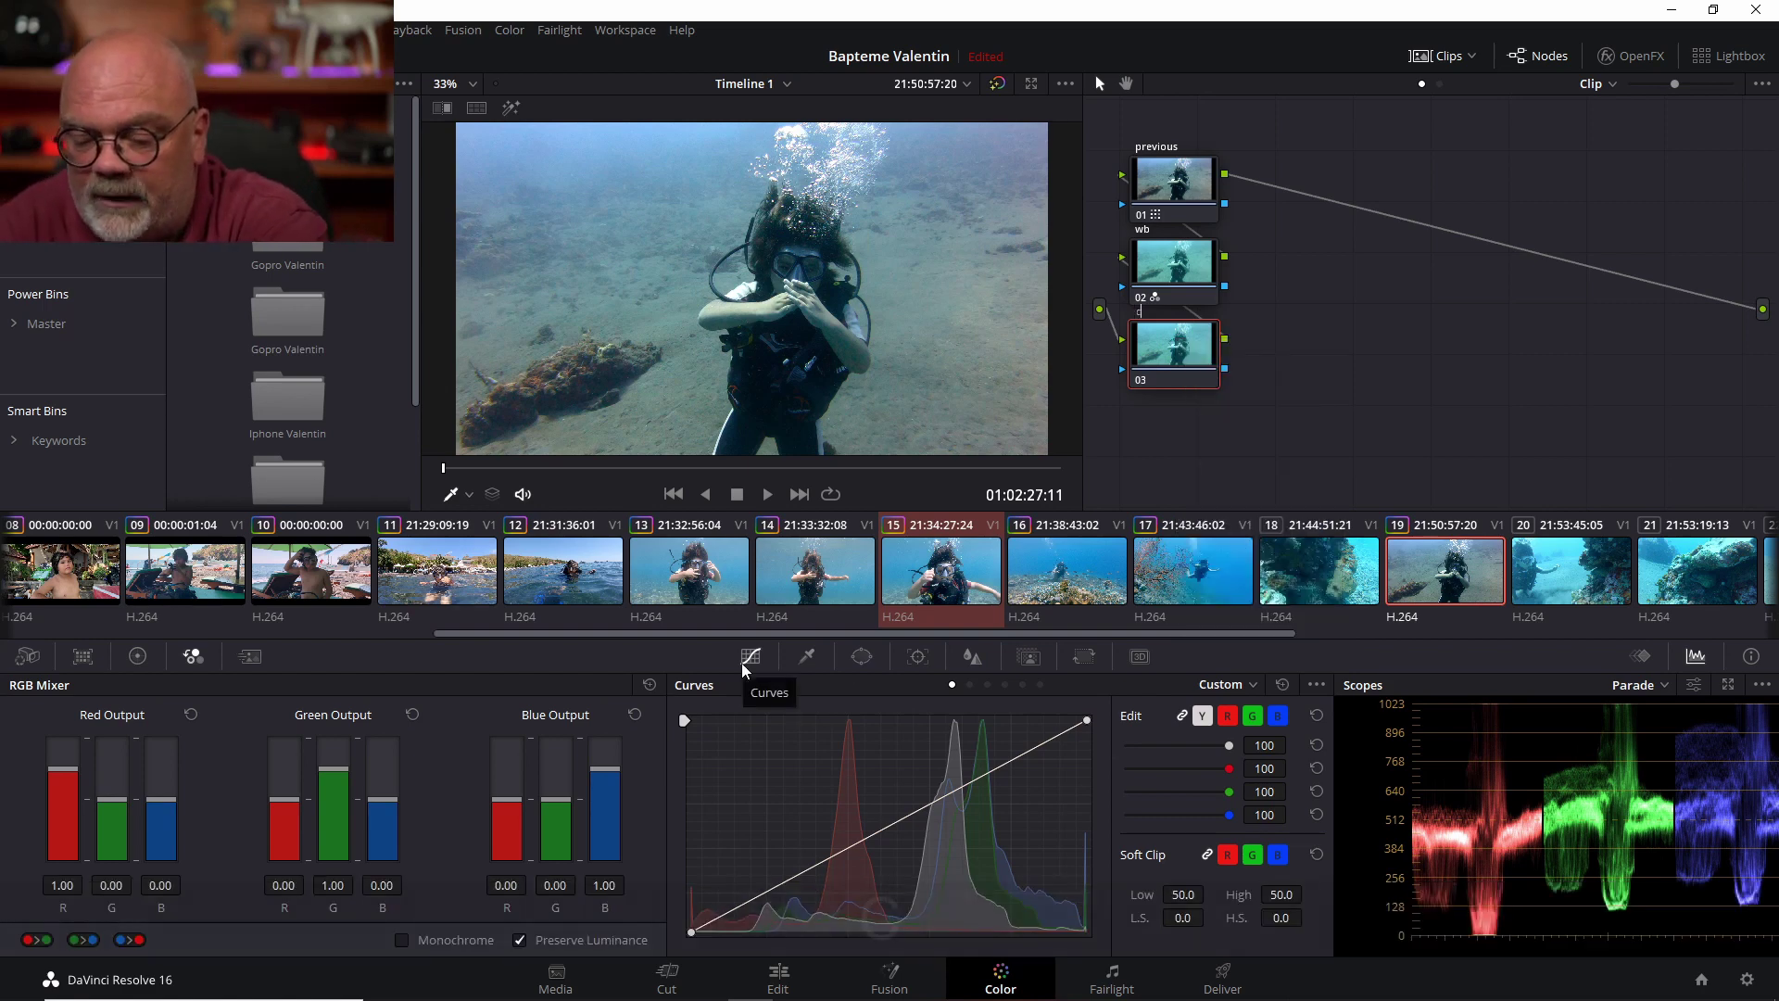
text(contrast)
key(Return)
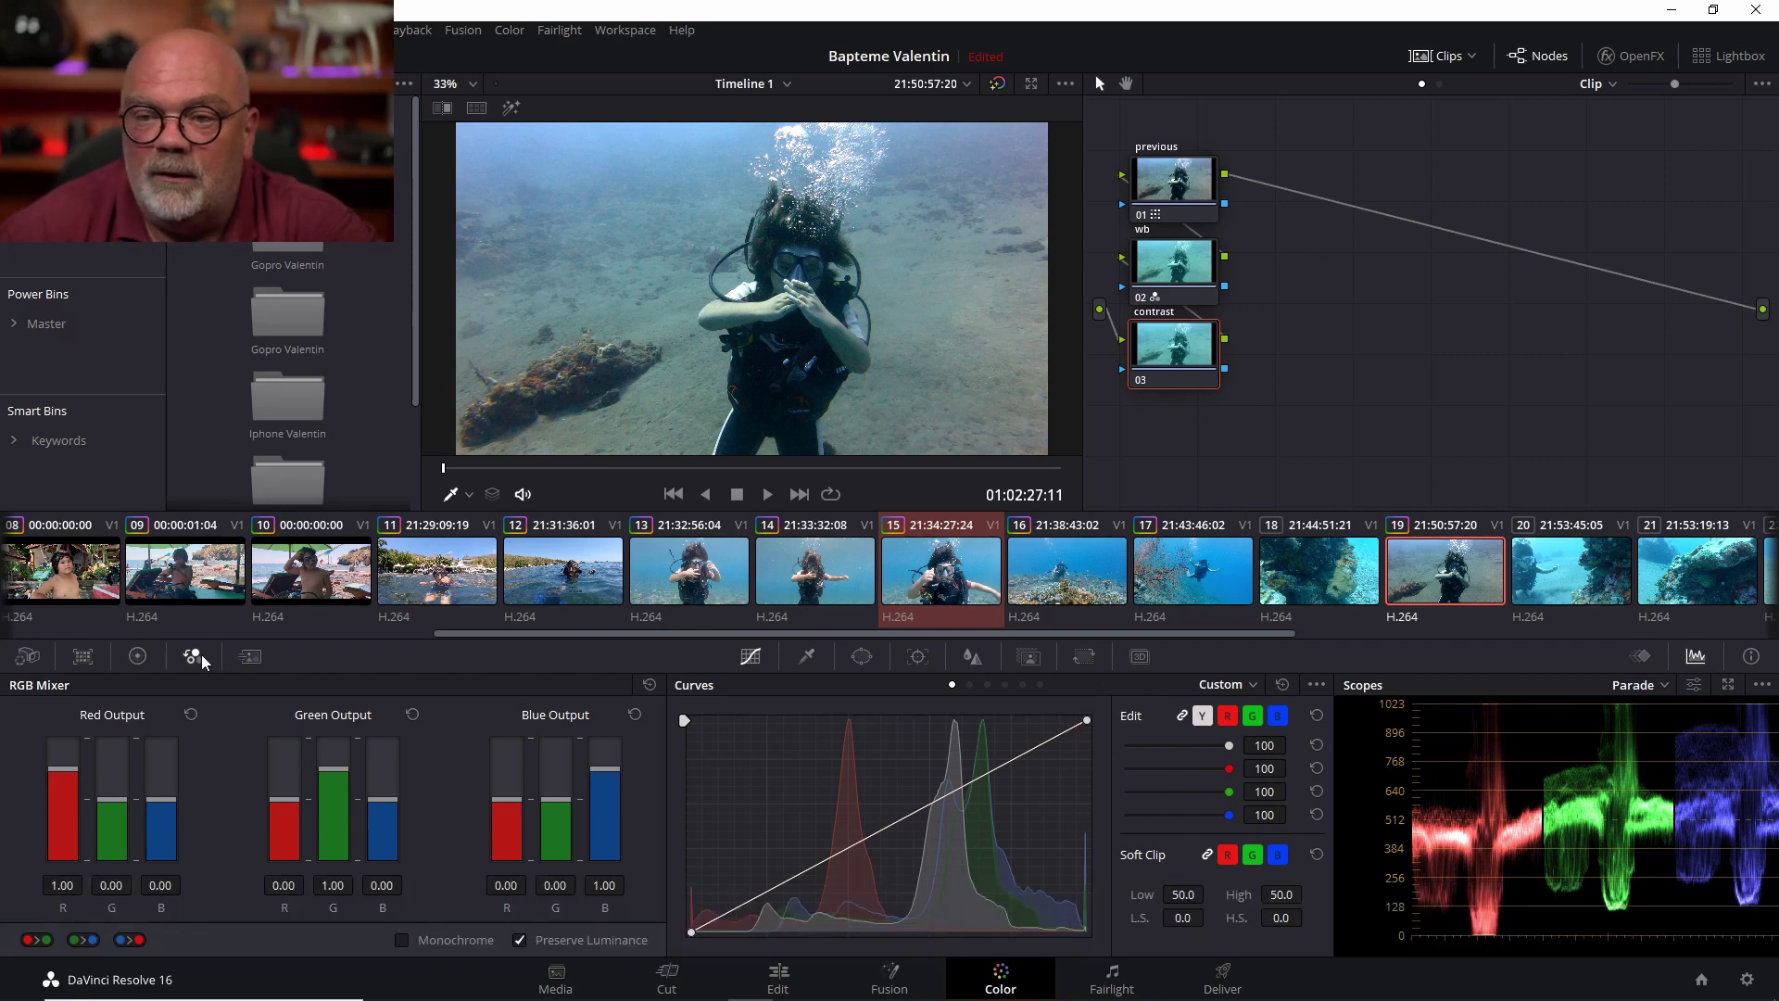
On the "contrast" node, set the master Gain to 0.99, Gamma to 0.05 and Lift to 0.02
click(126, 658)
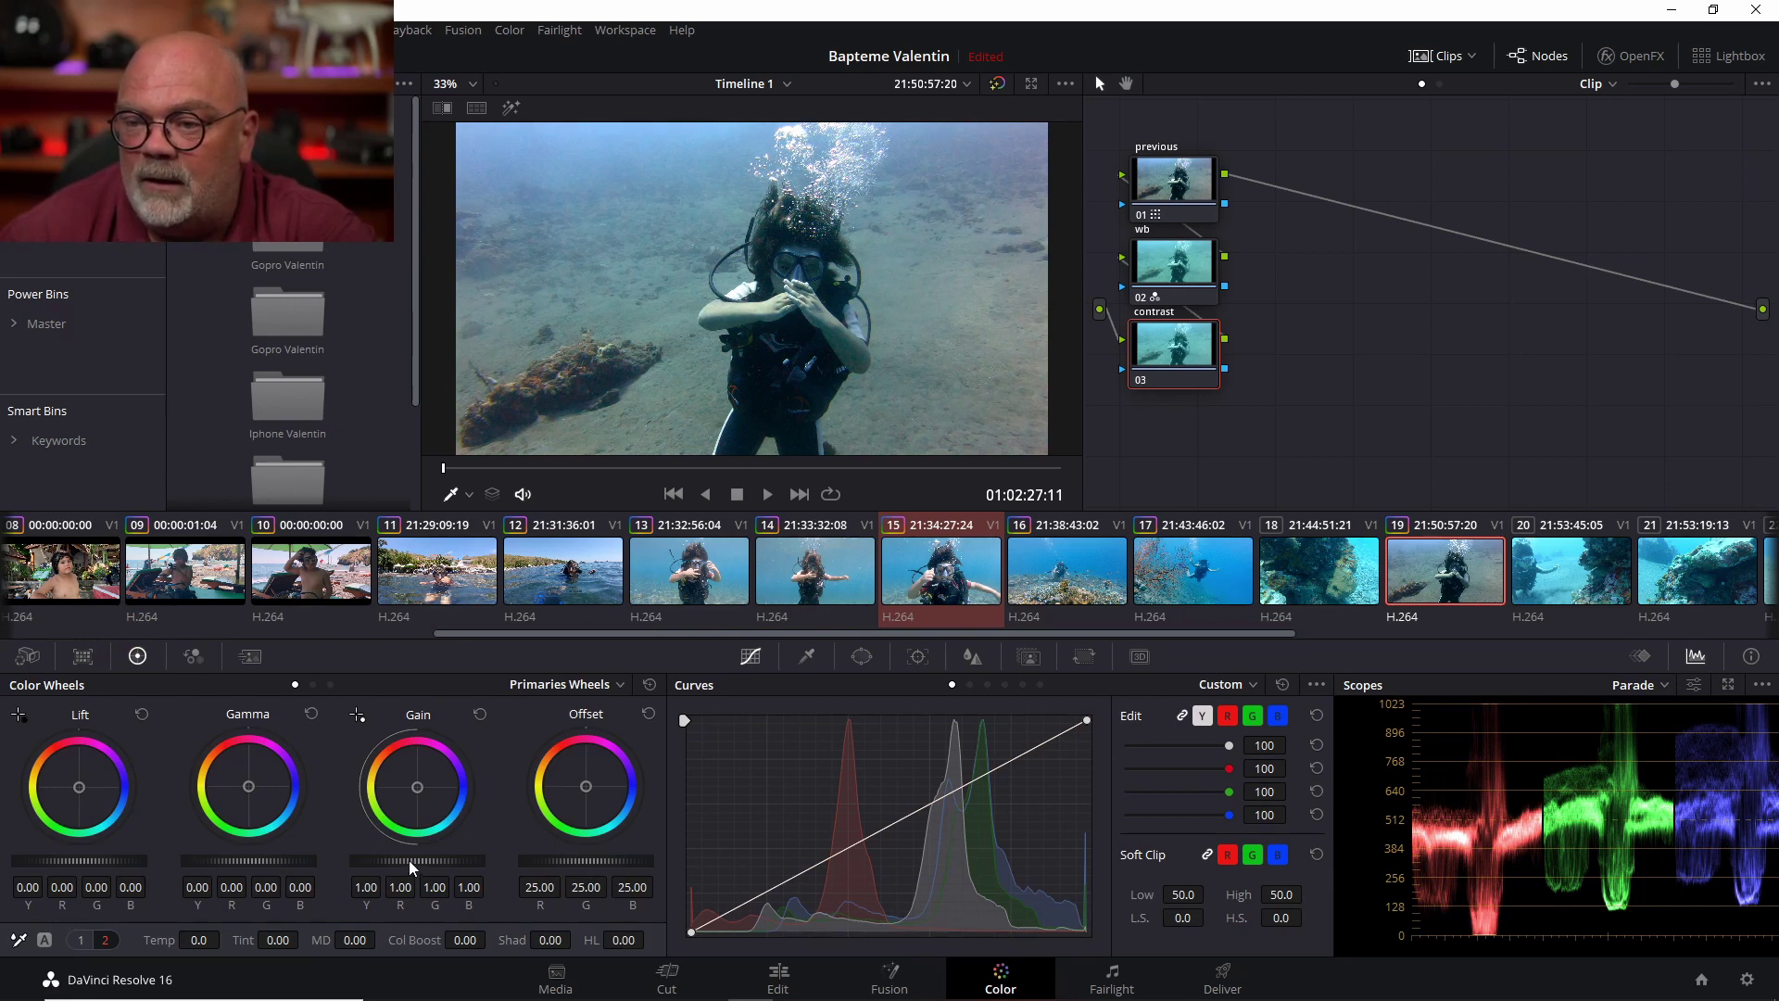
scroll(408, 860, down, 6)
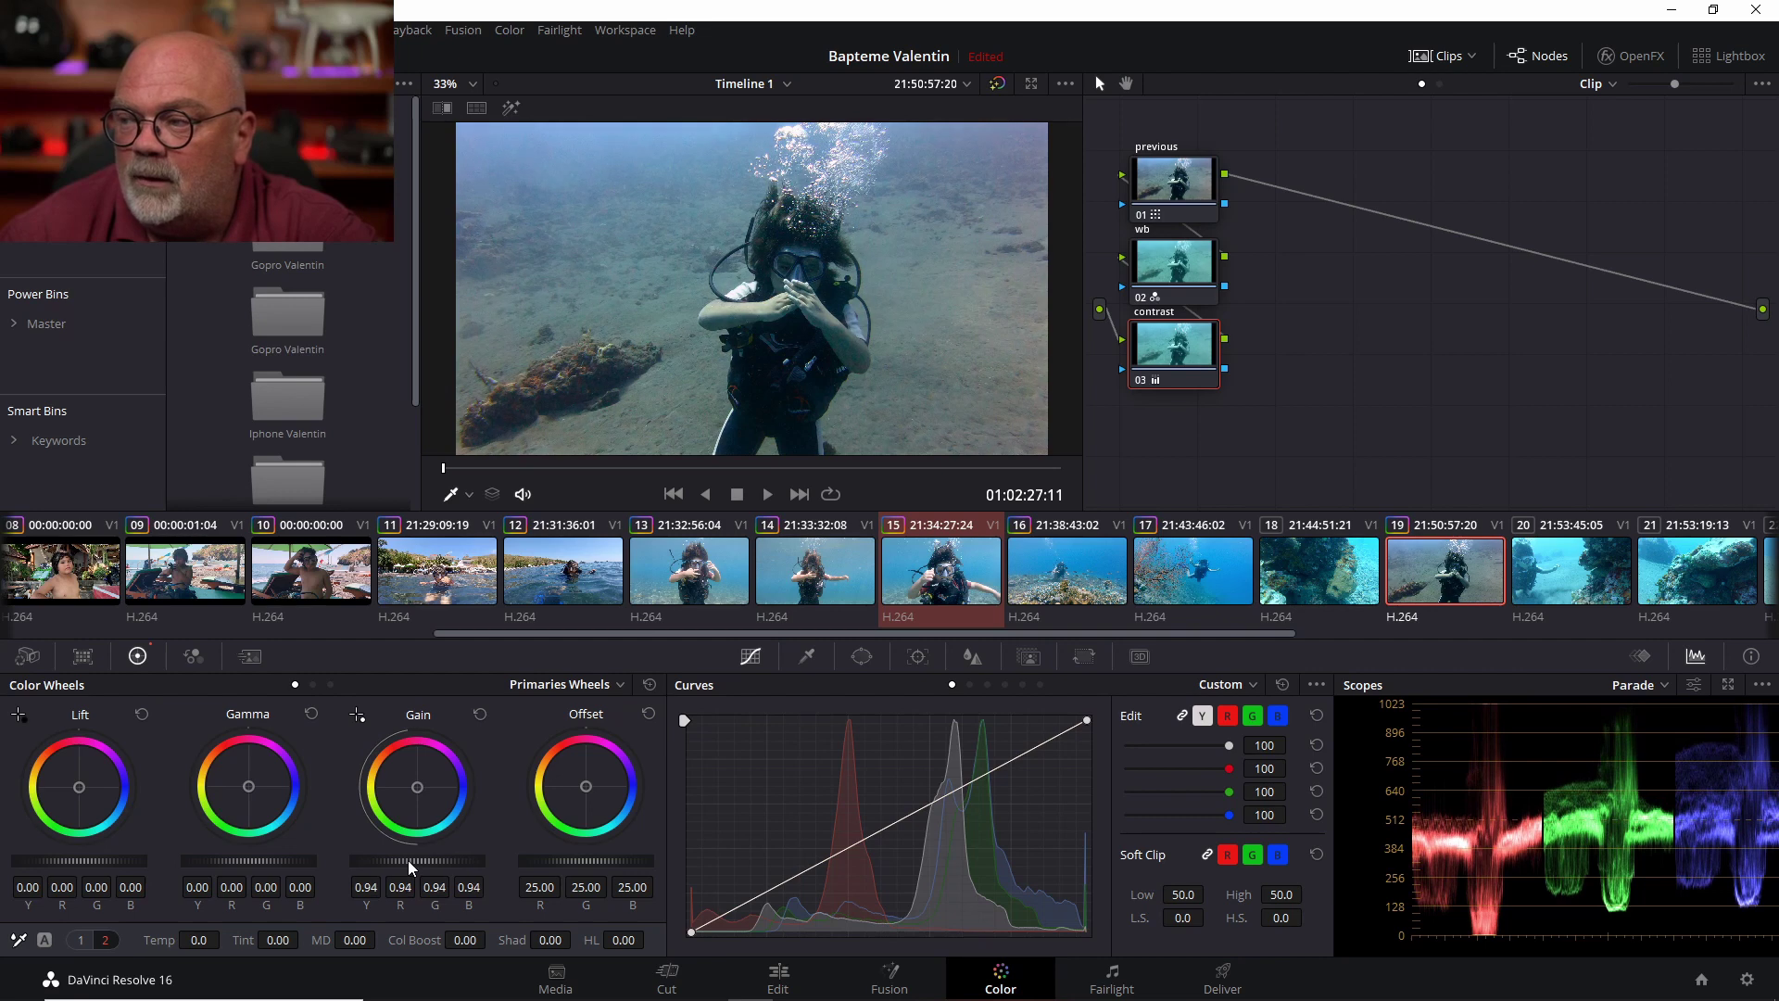
scroll(408, 860, up, 4)
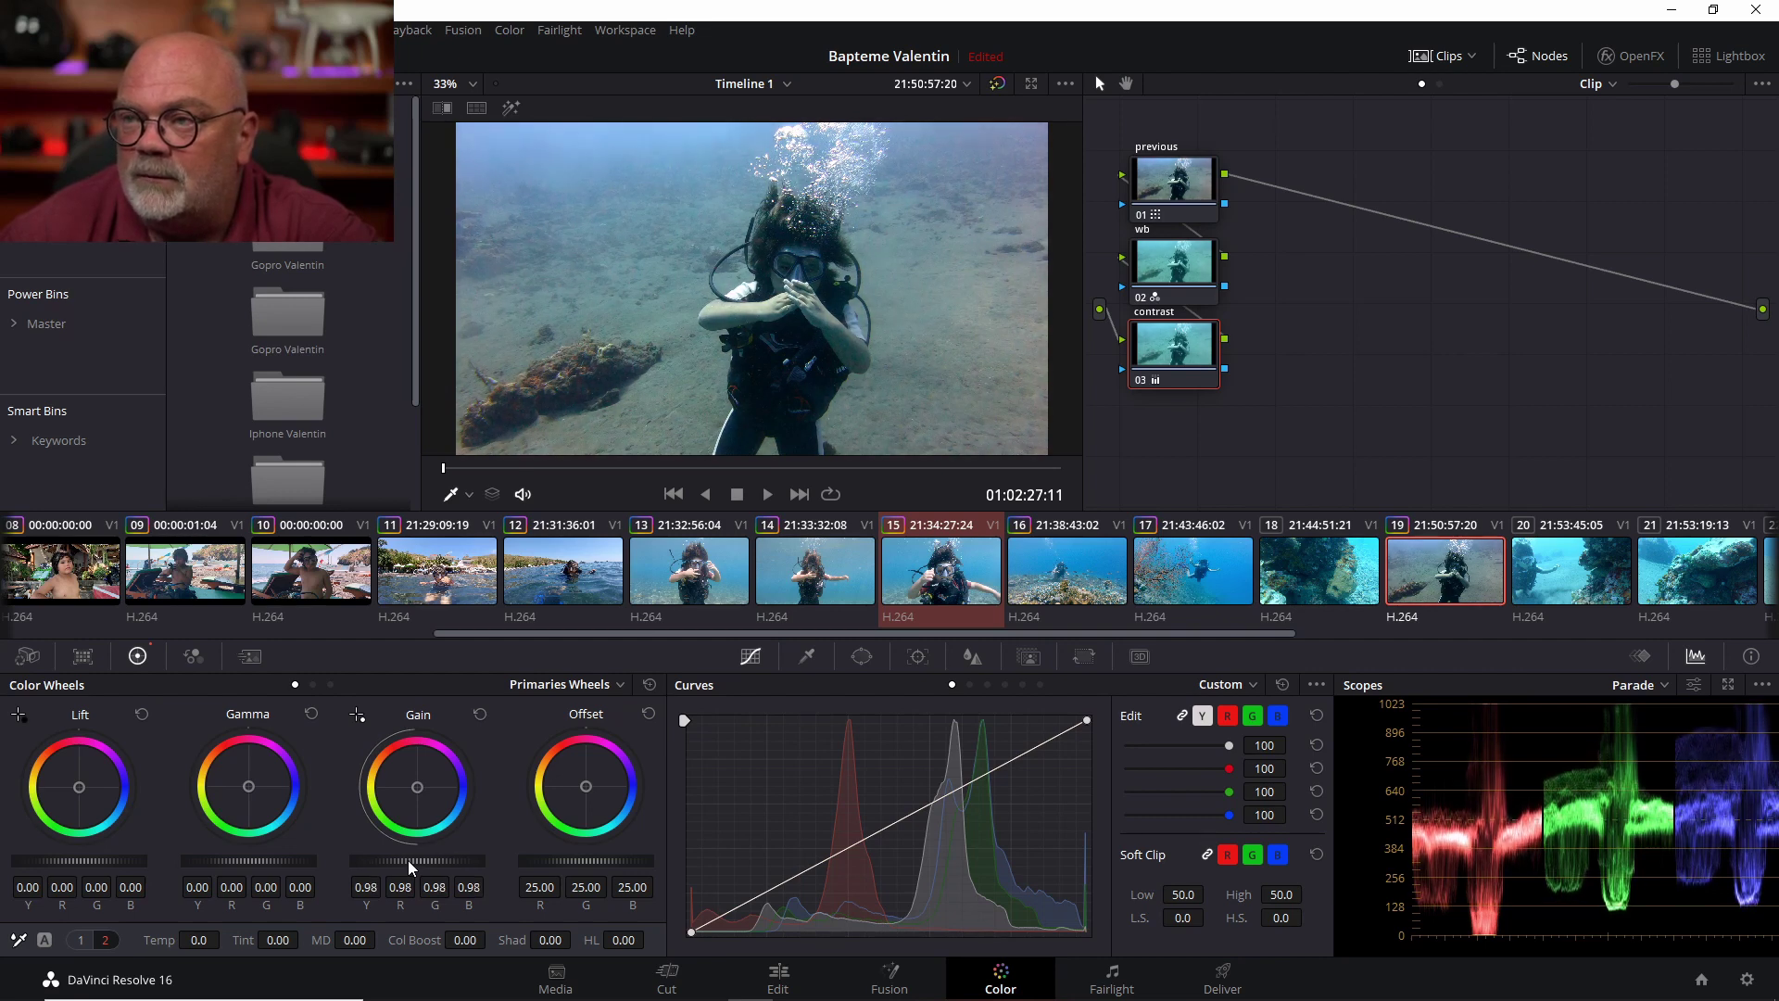
scroll(408, 860, up, 2)
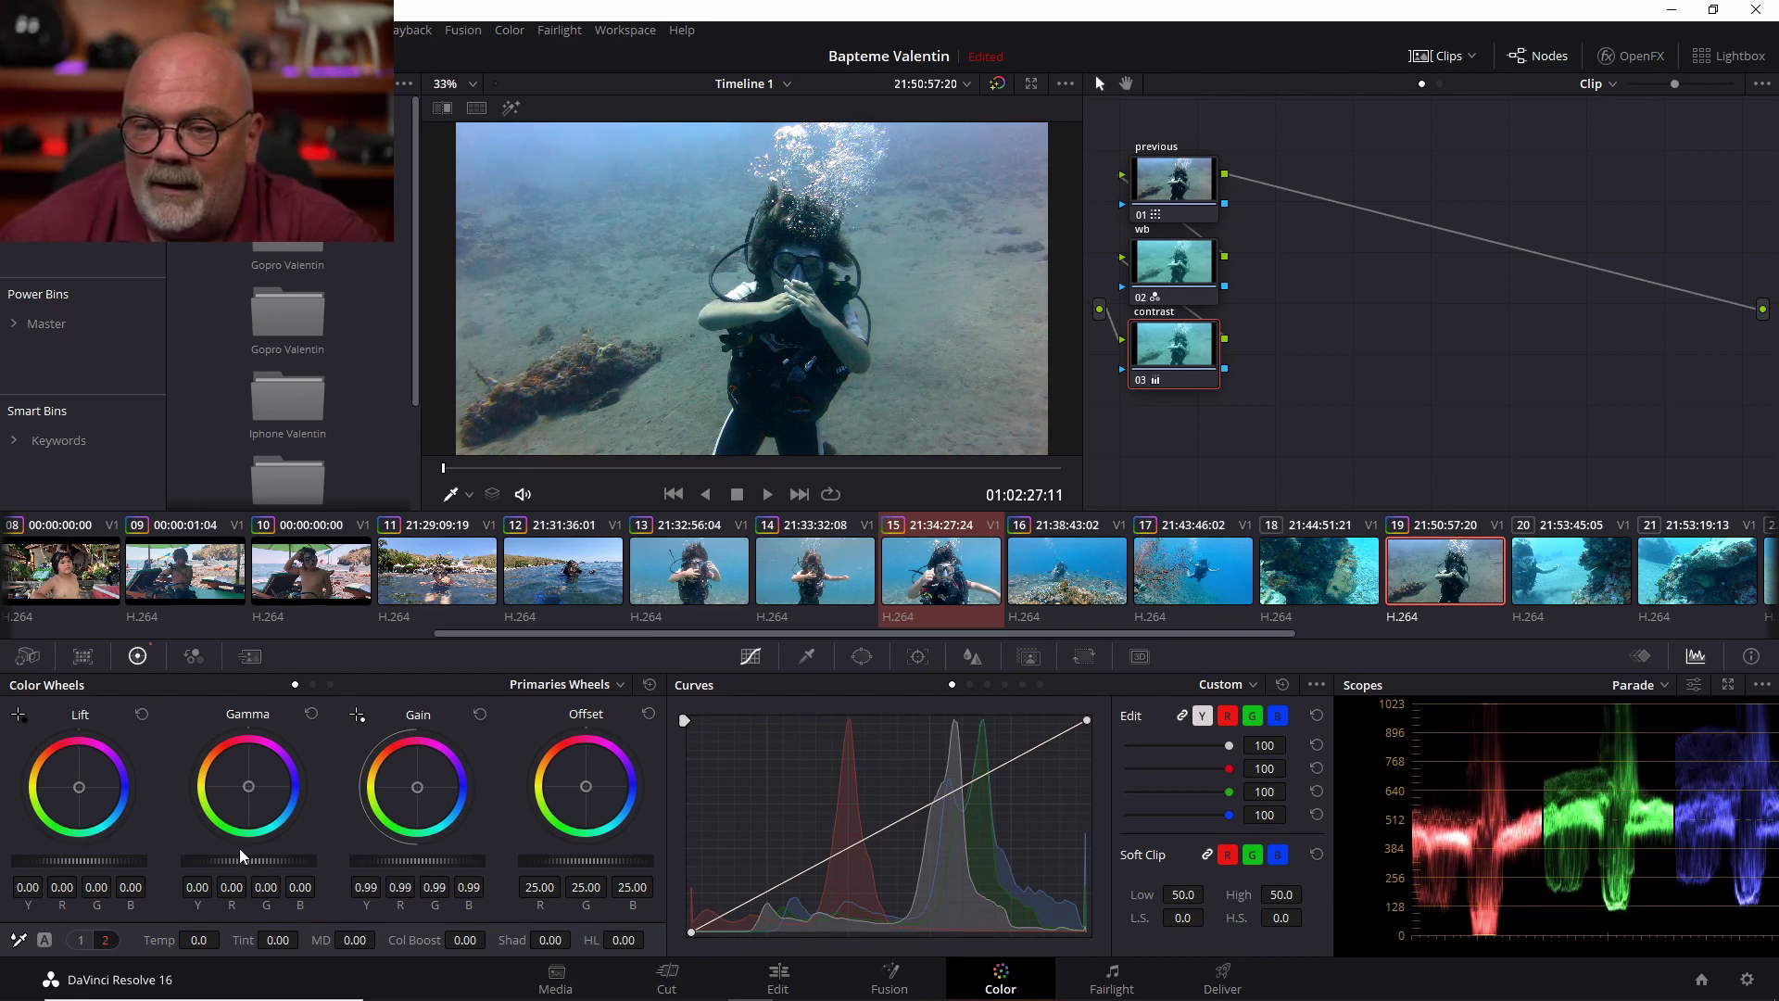
scroll(239, 862, up, 5)
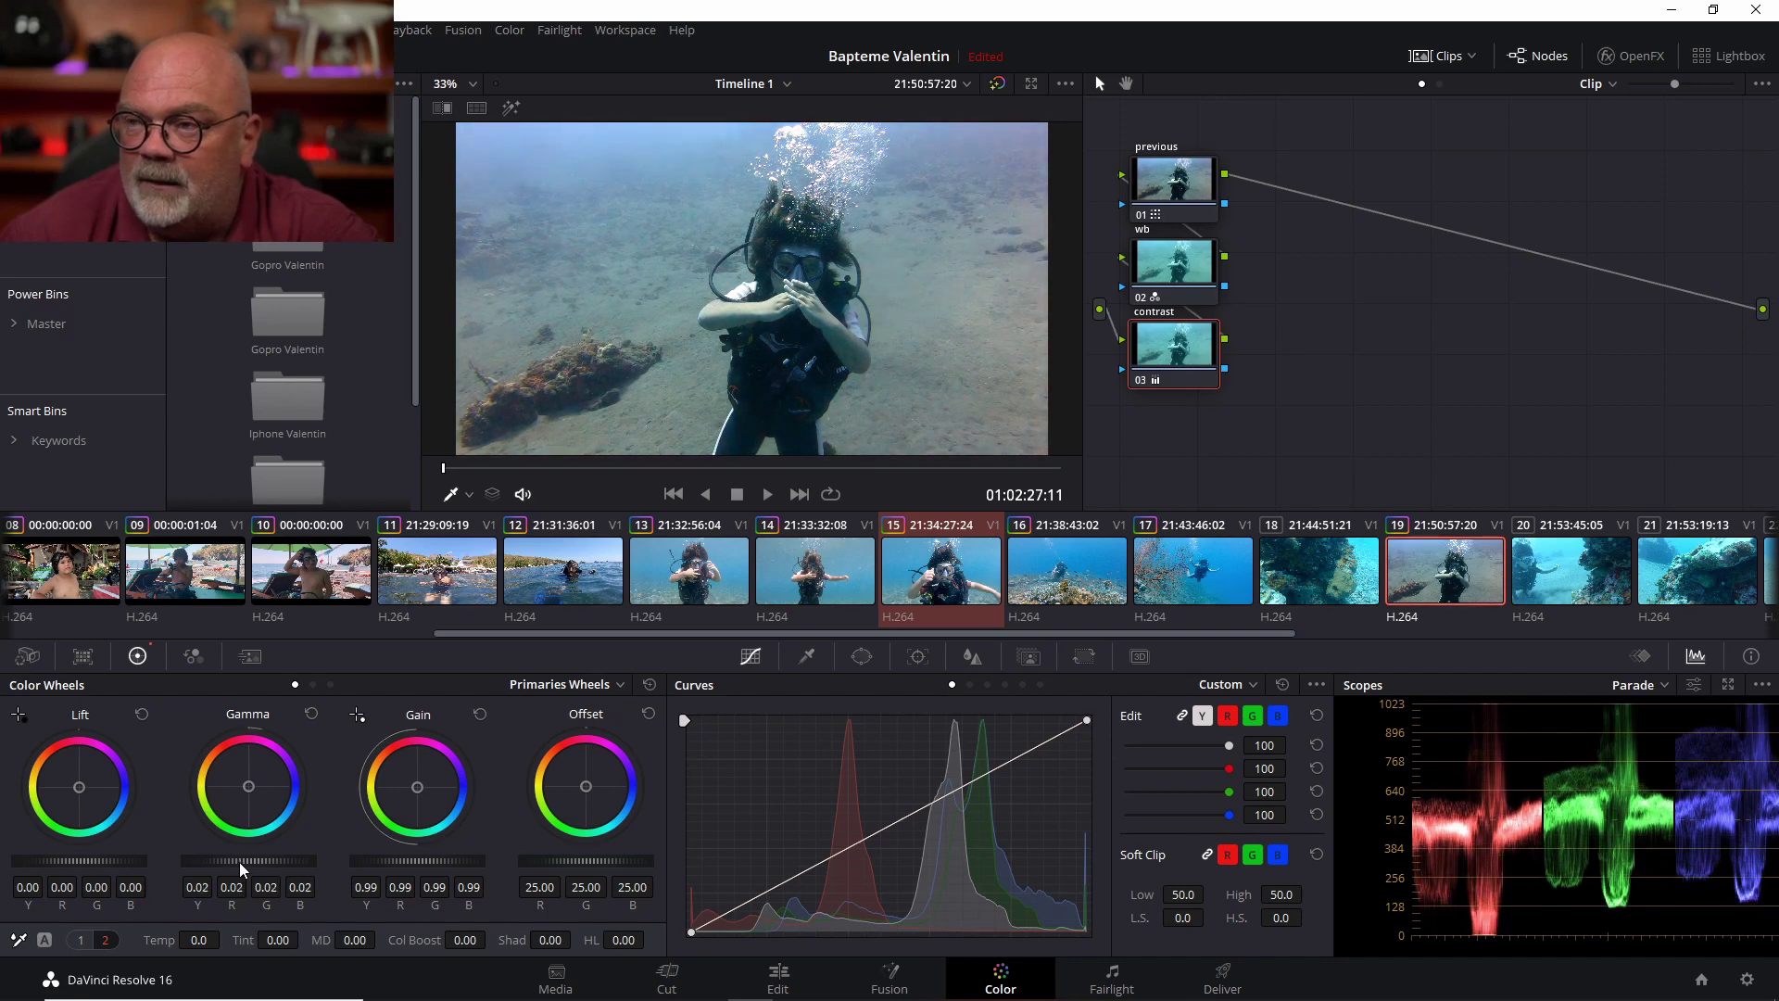
scroll(78, 864, up, 2)
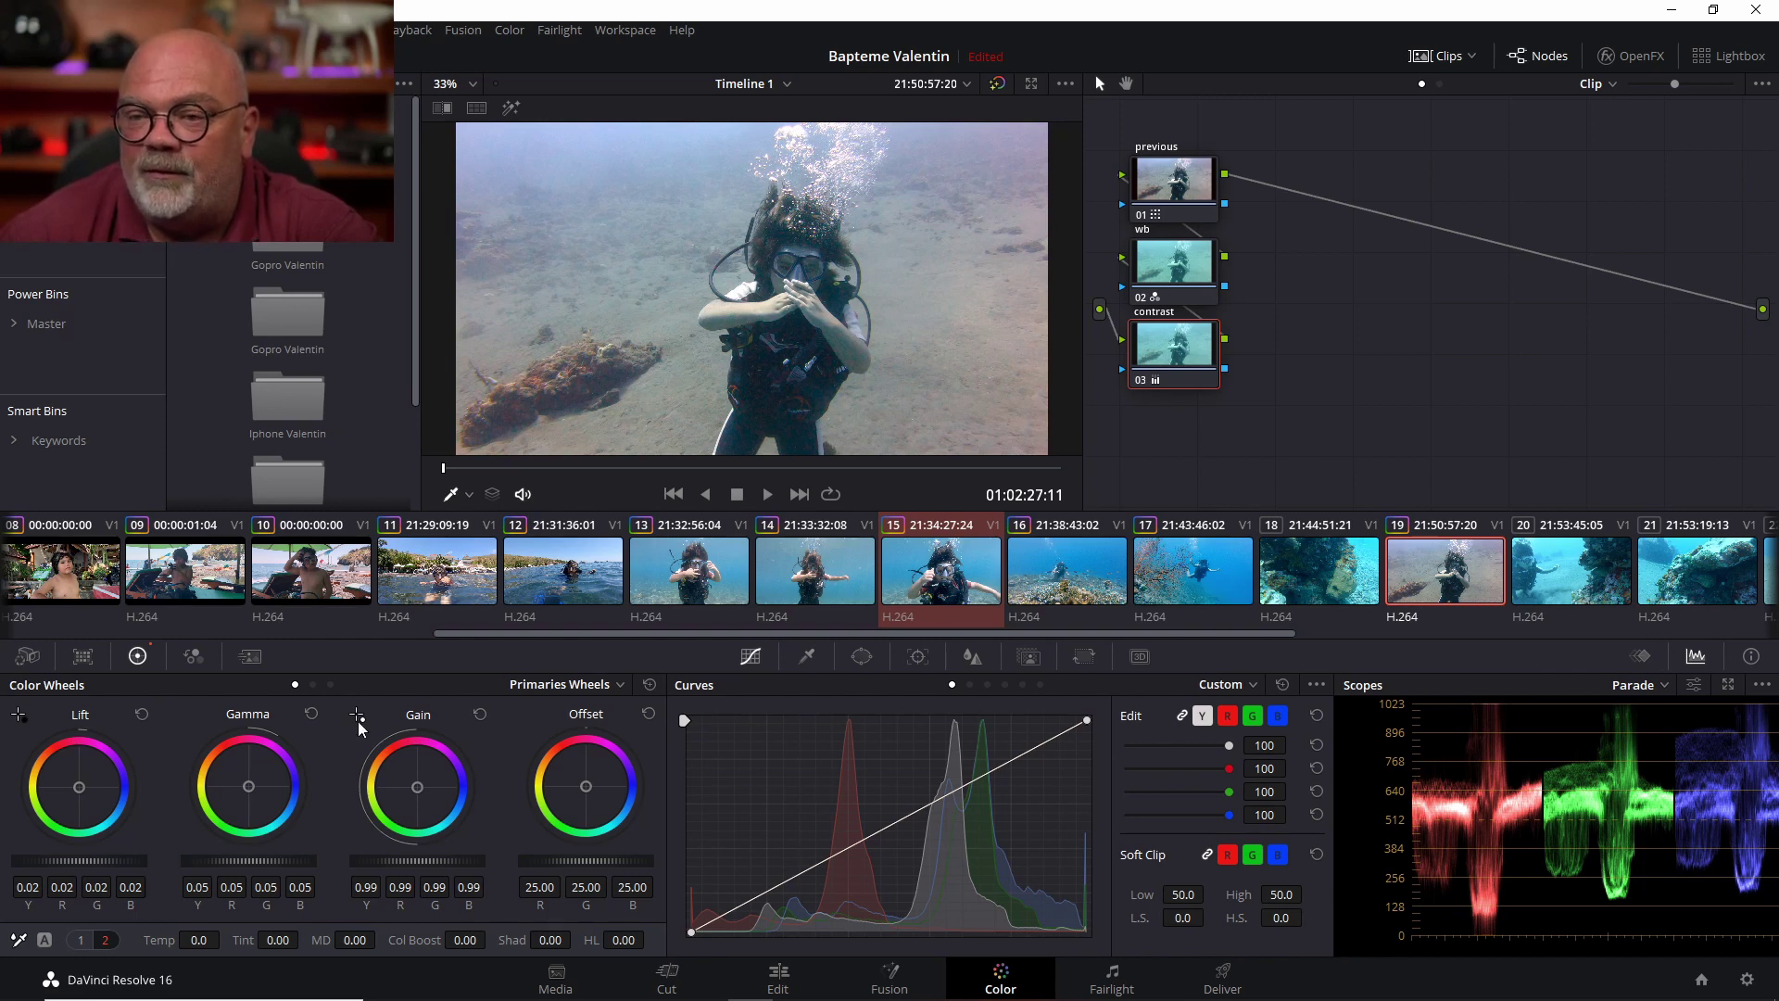
In the "wb" node's RGB Mixer, set Red Output red to 0.94 and reset Blue Output blue to 1.00
click(1170, 272)
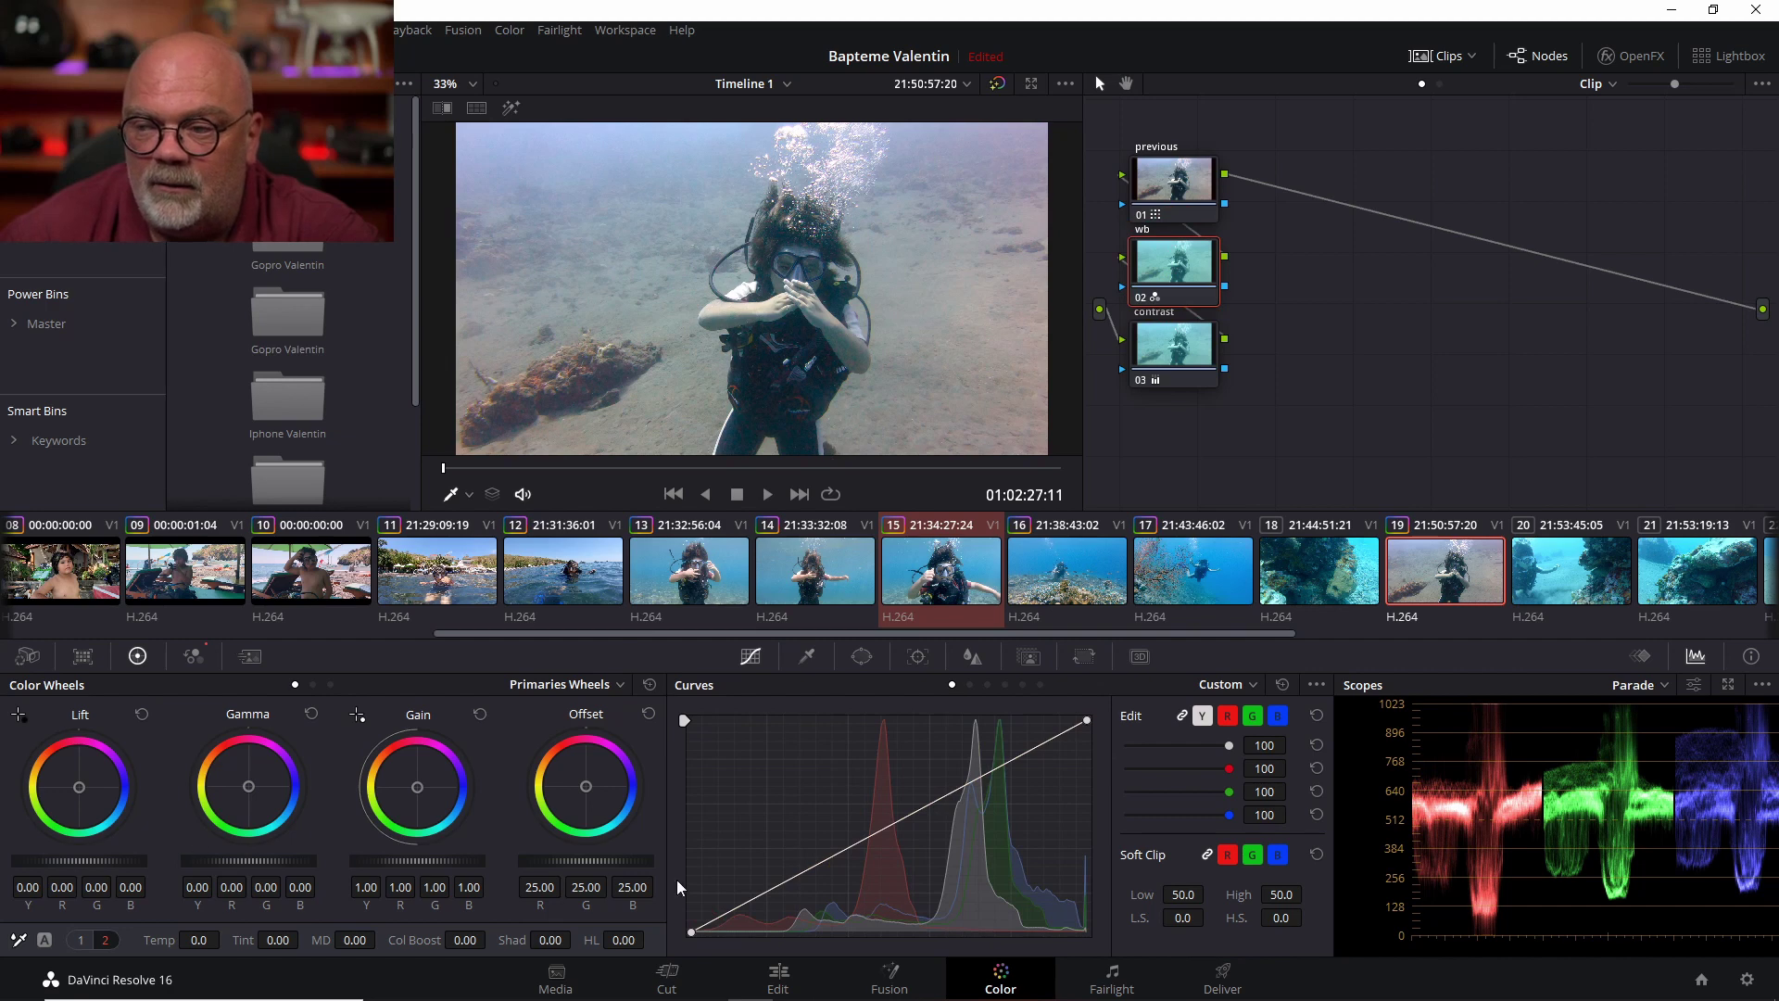
click(190, 656)
drag(61, 814, 36, 799)
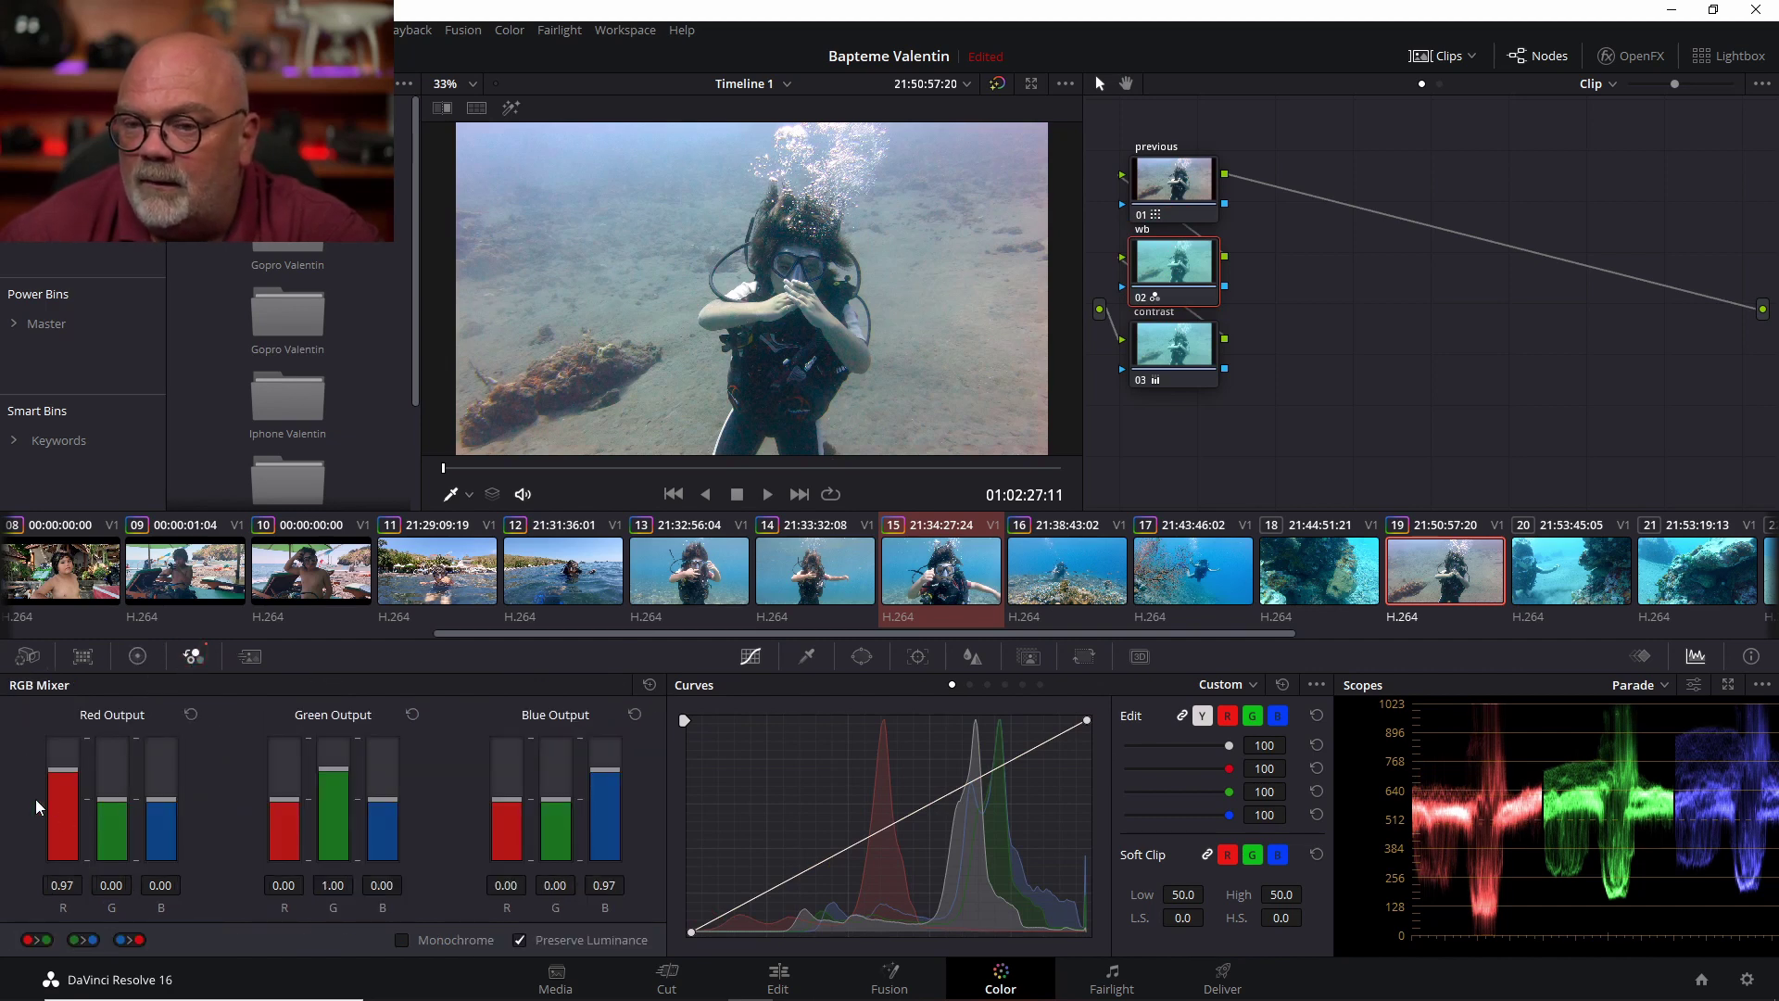
double_click(608, 815)
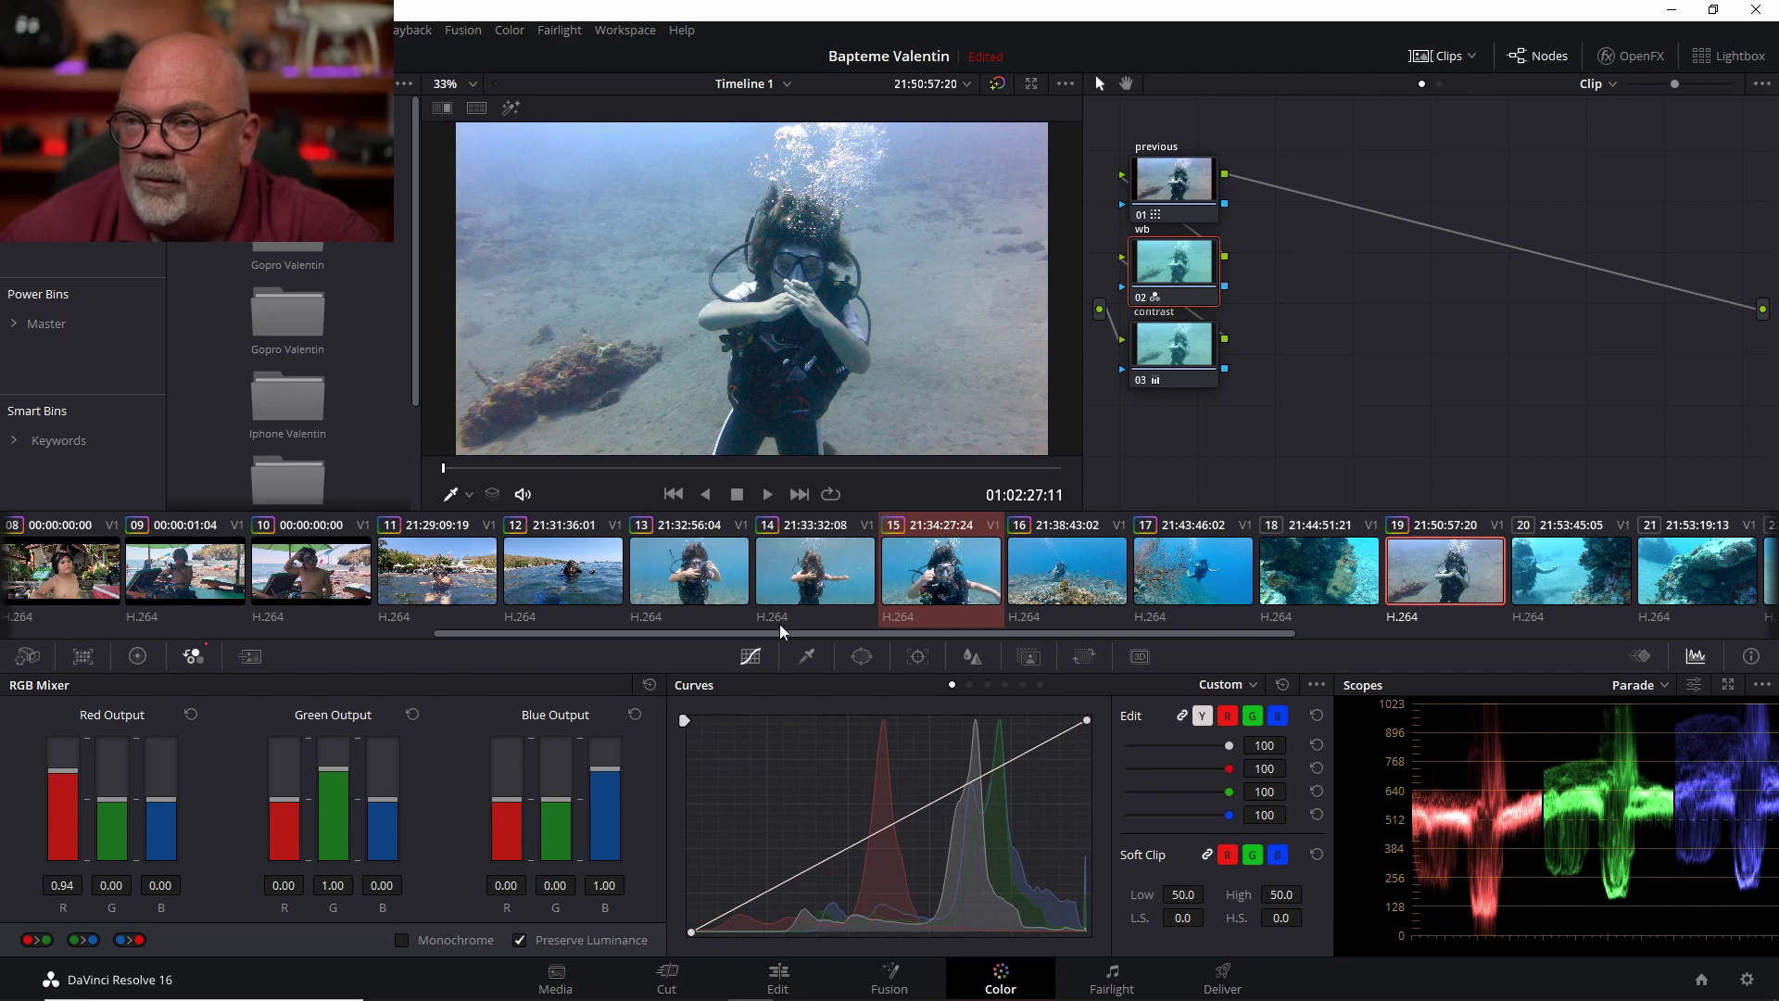
Check the grade at several points through clip 19 and compare the clip with clip 15
click(619, 467)
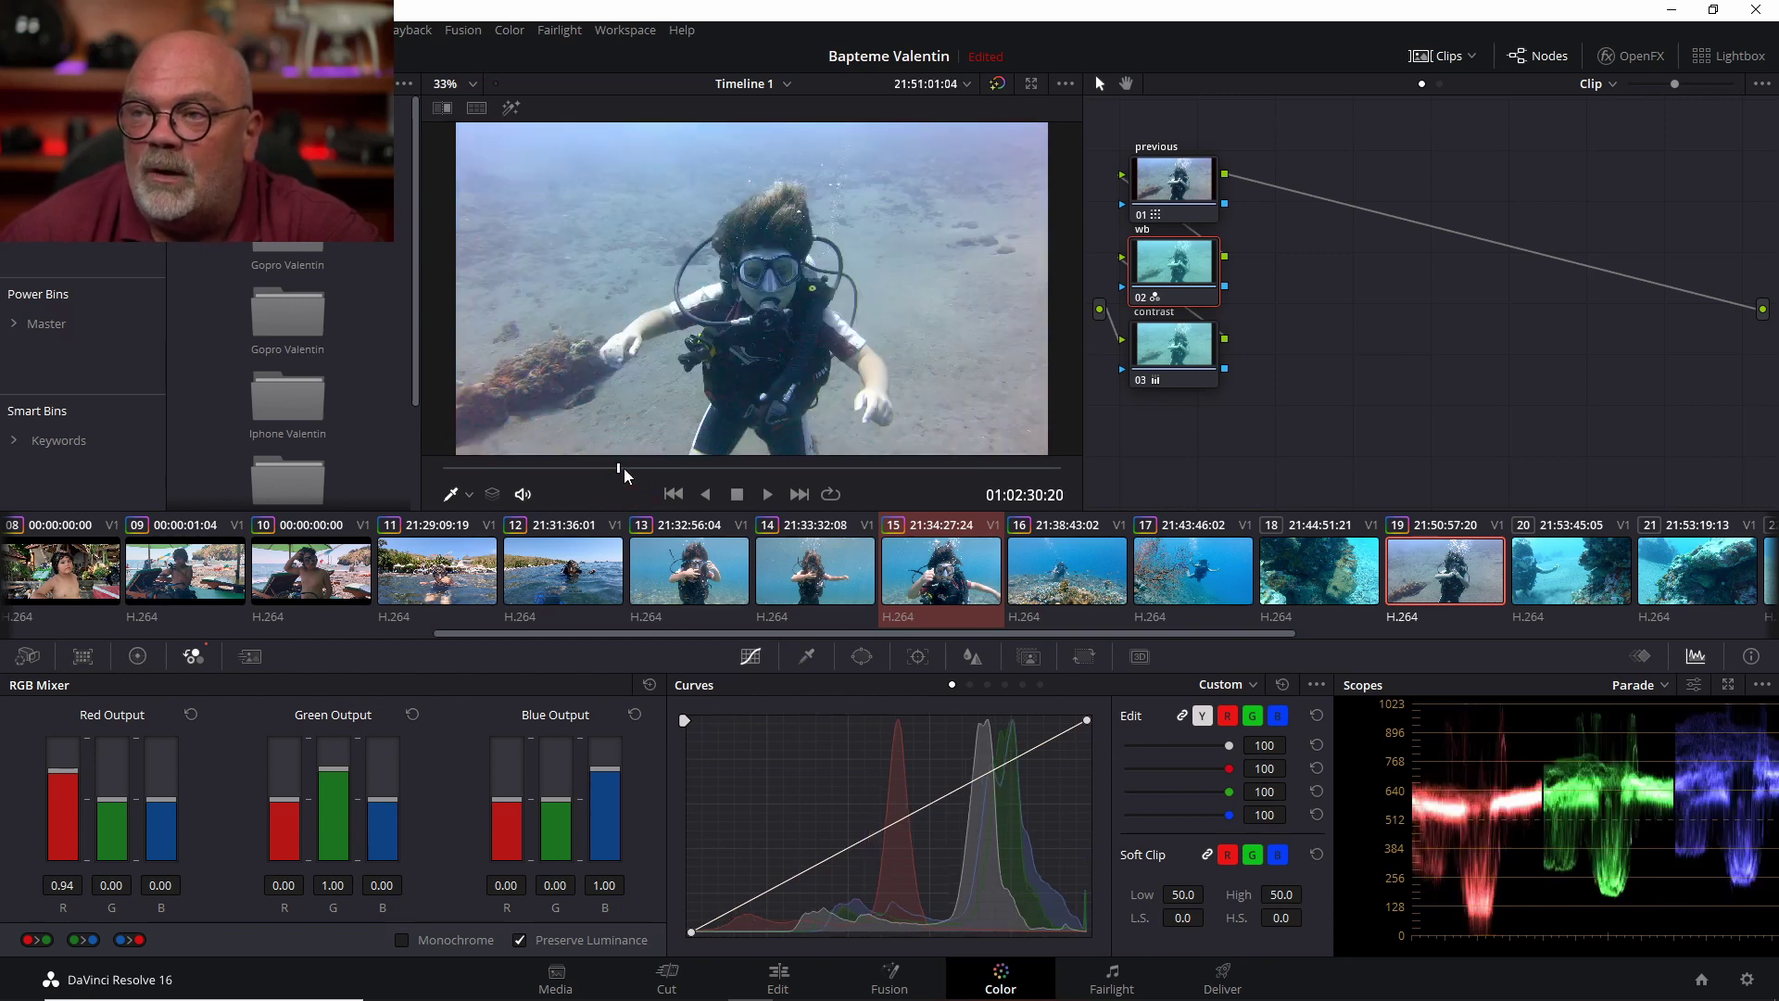
click(721, 467)
click(834, 465)
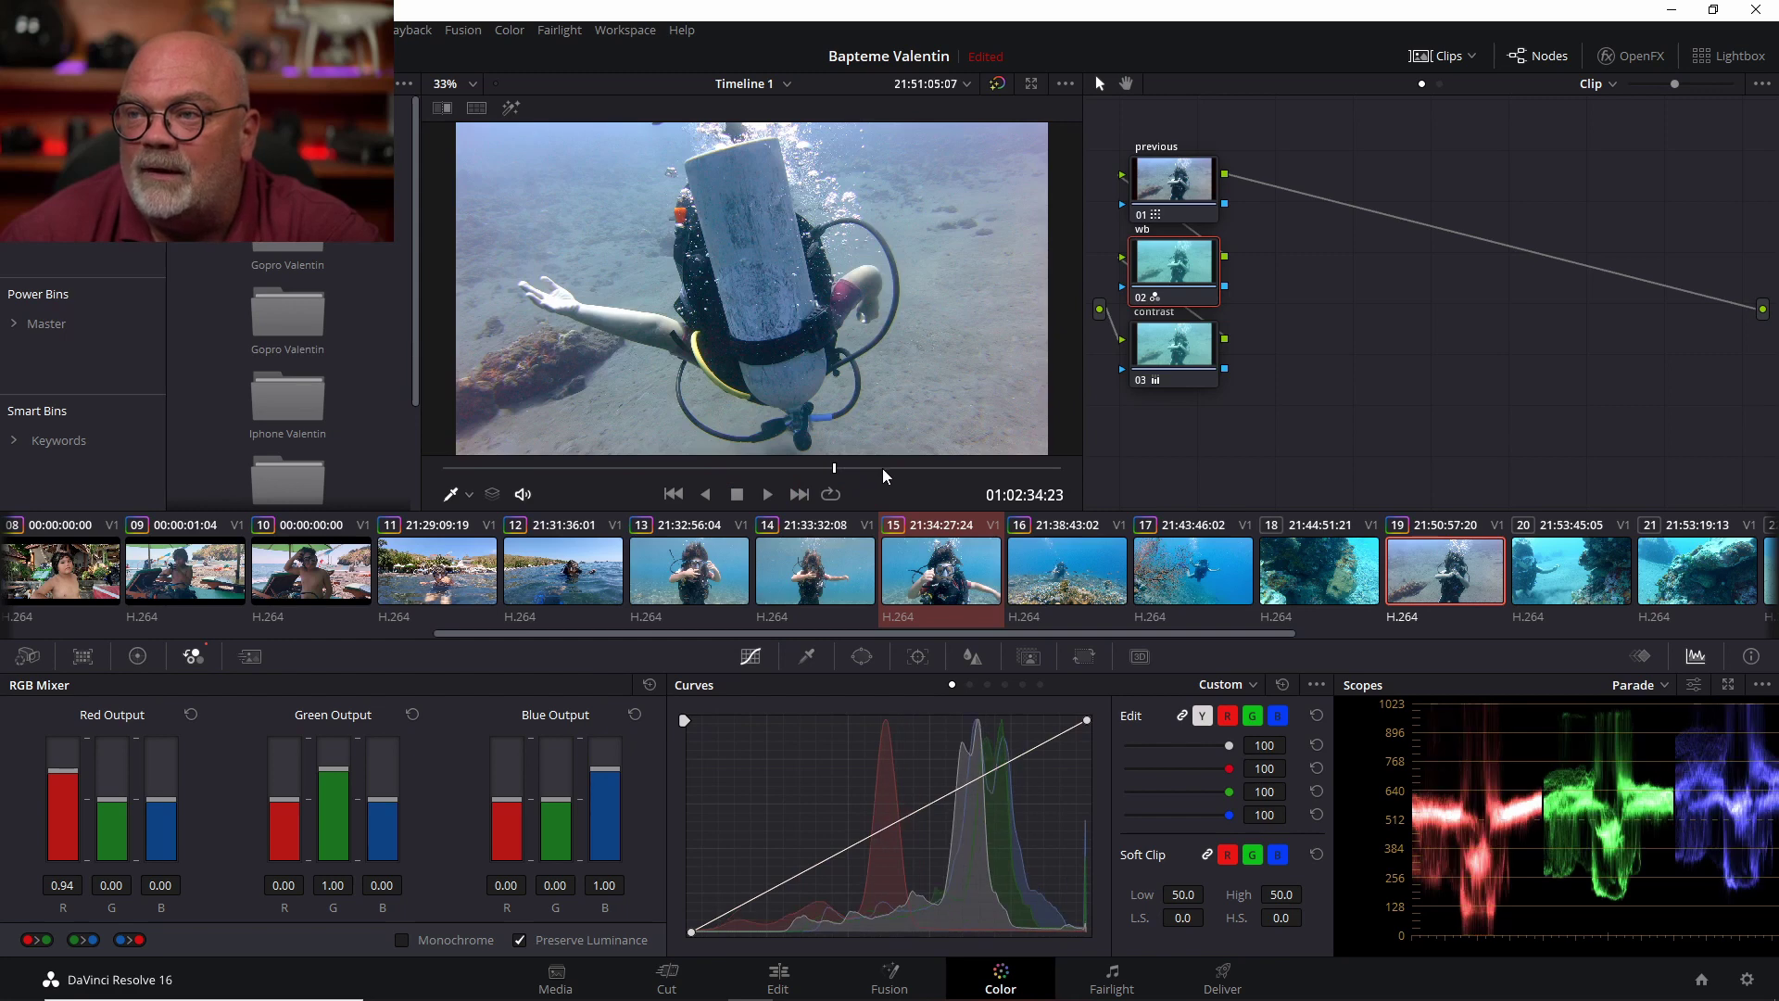
click(908, 467)
click(981, 467)
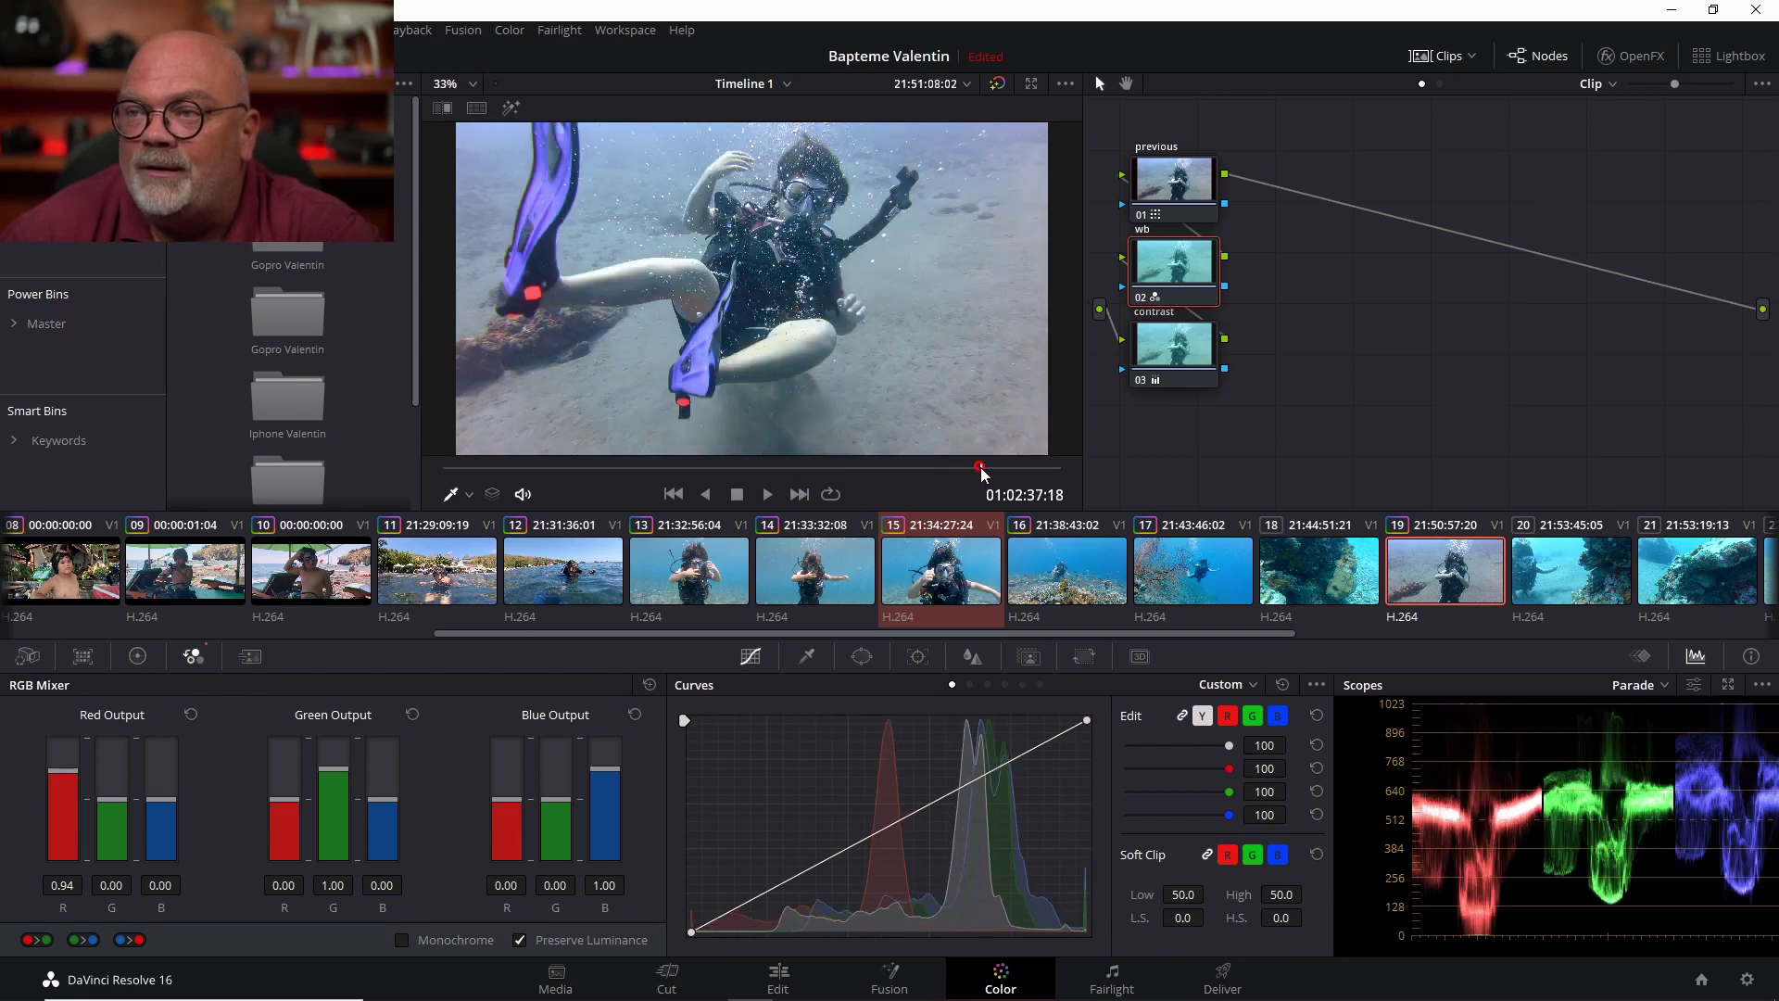
click(932, 570)
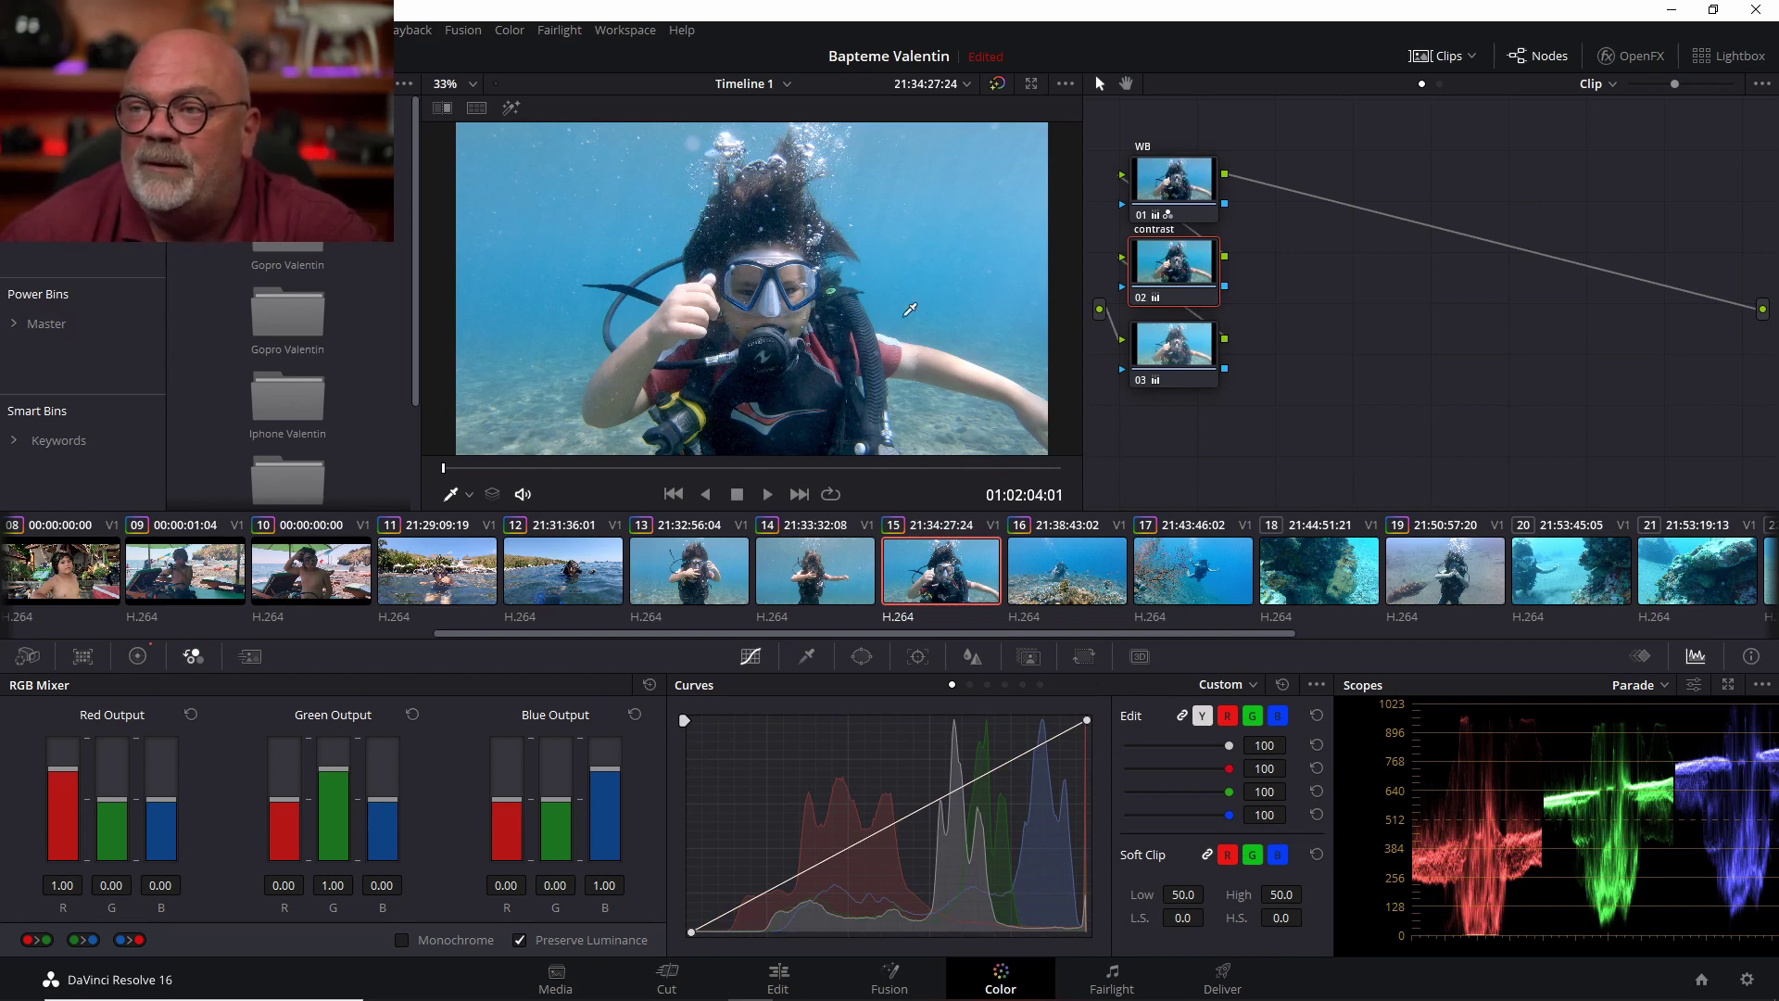
click(1466, 575)
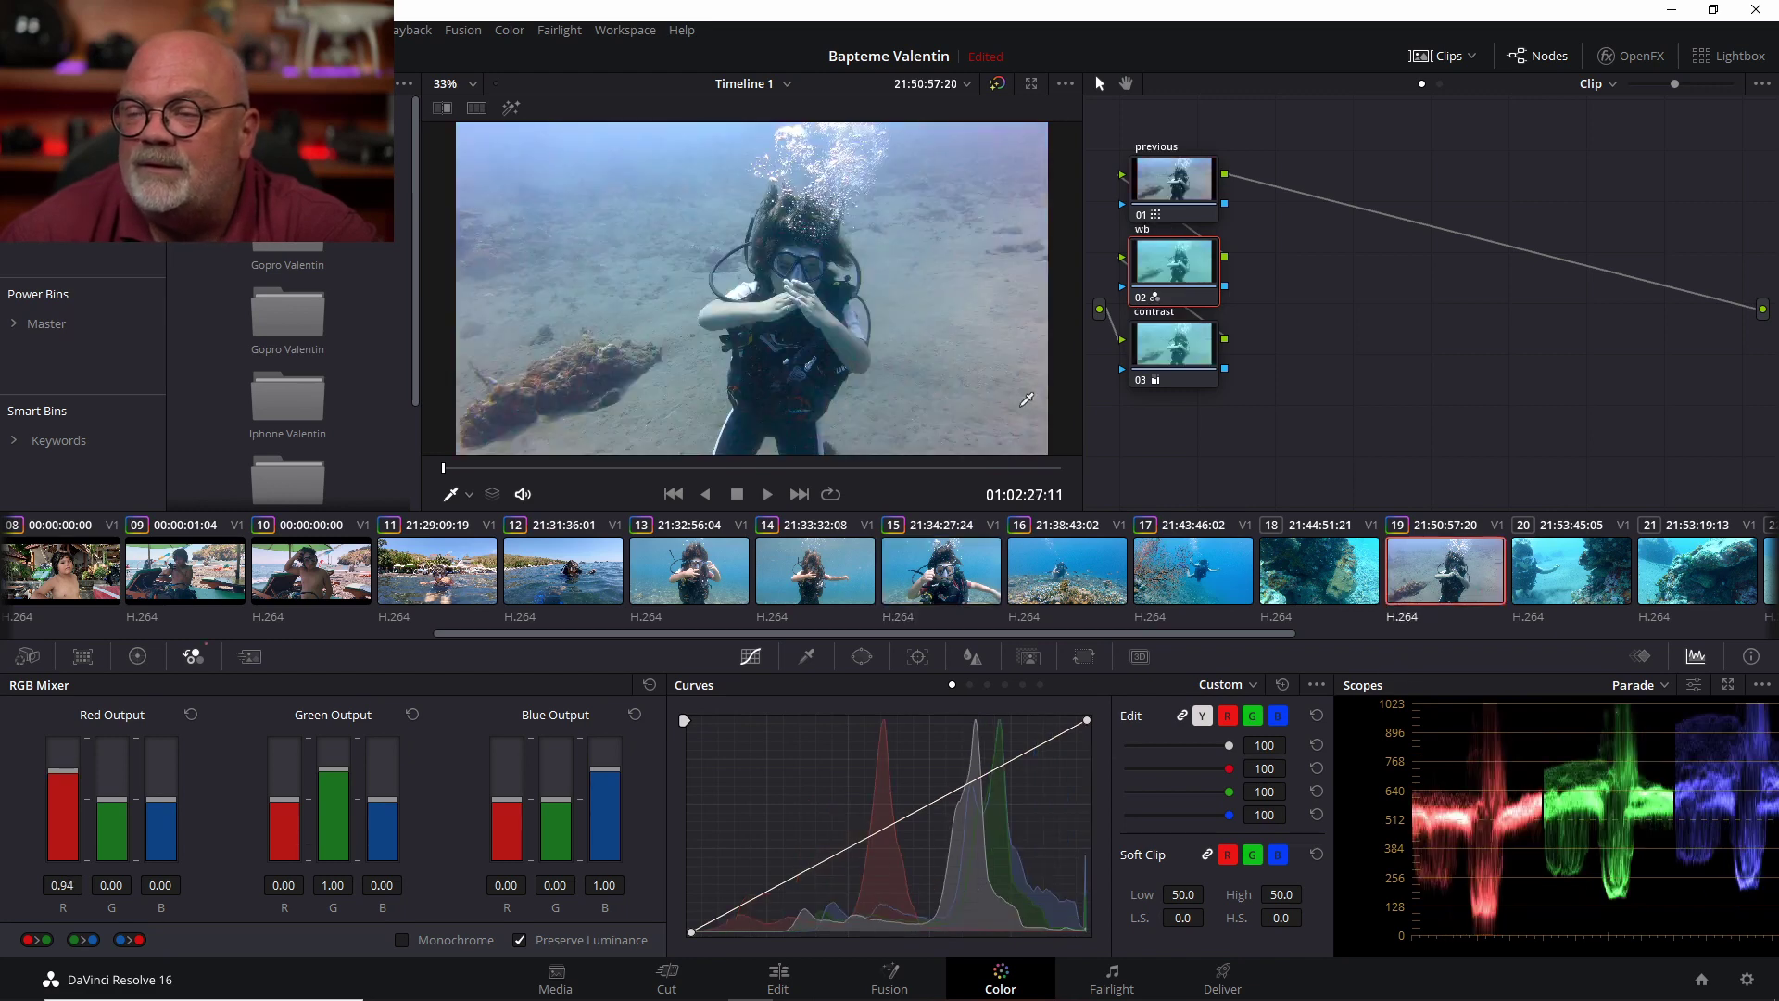
Review clips 20 and 21 and the remaining timeline clips against clip 19, ending on clip 19
click(1576, 570)
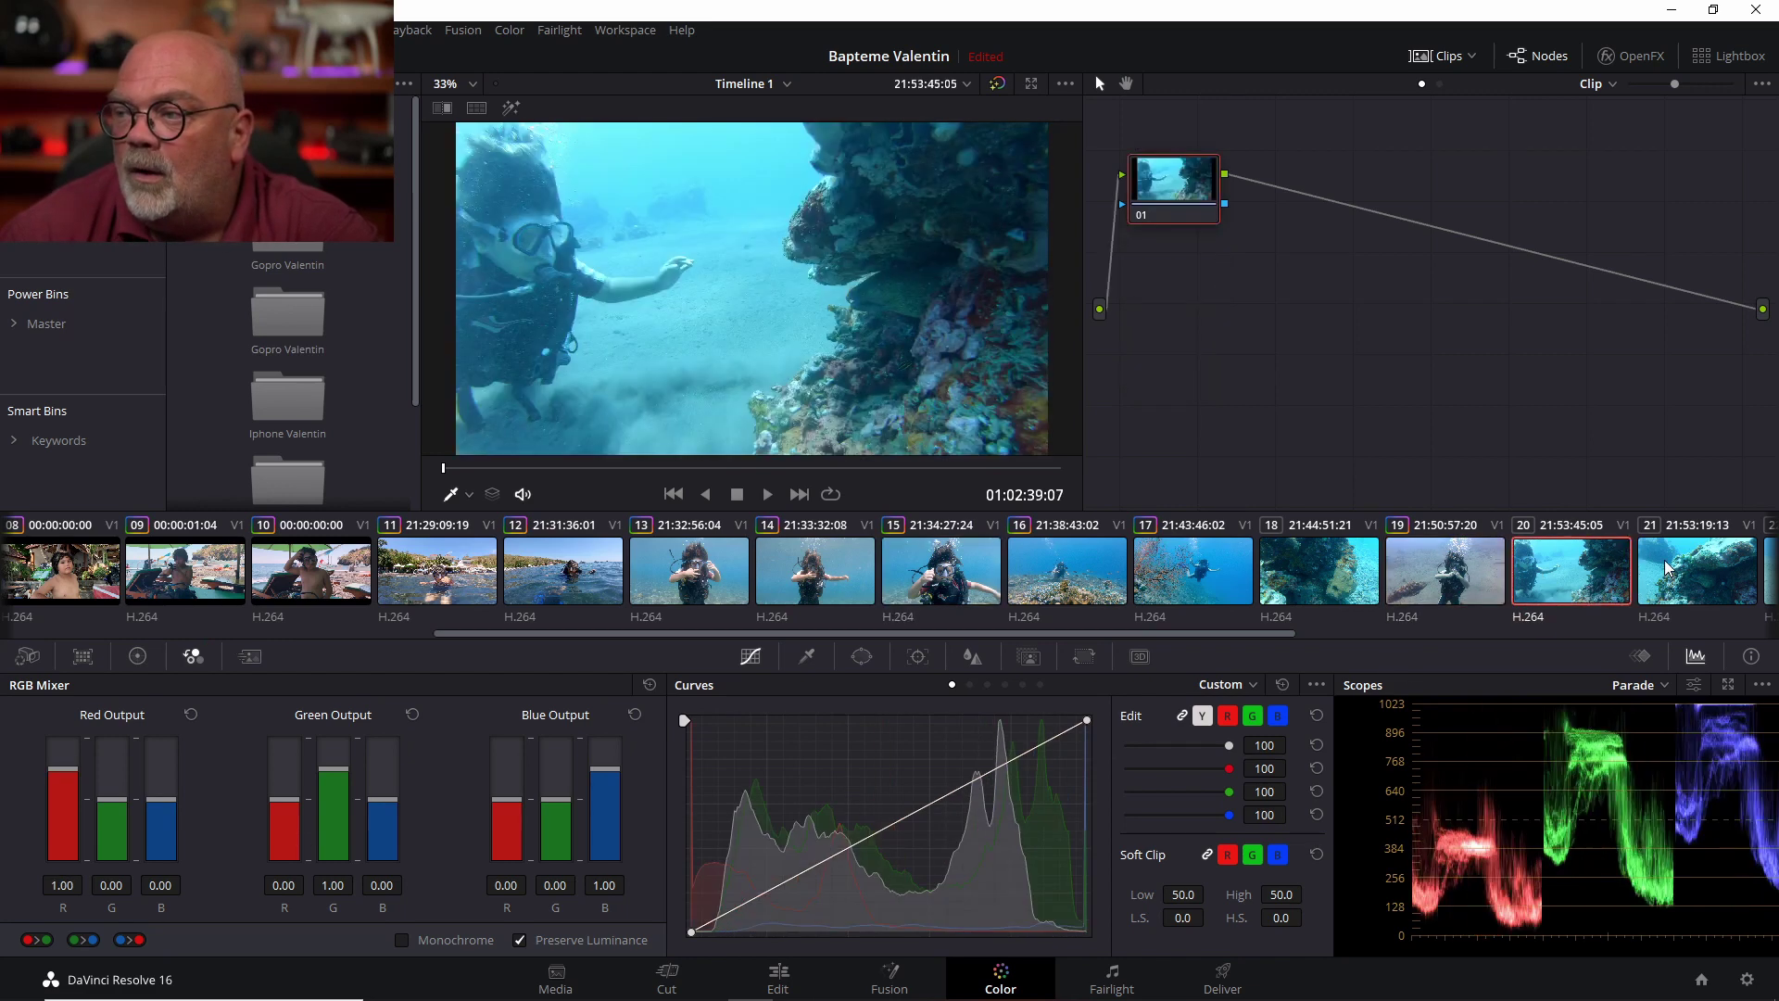
click(1716, 567)
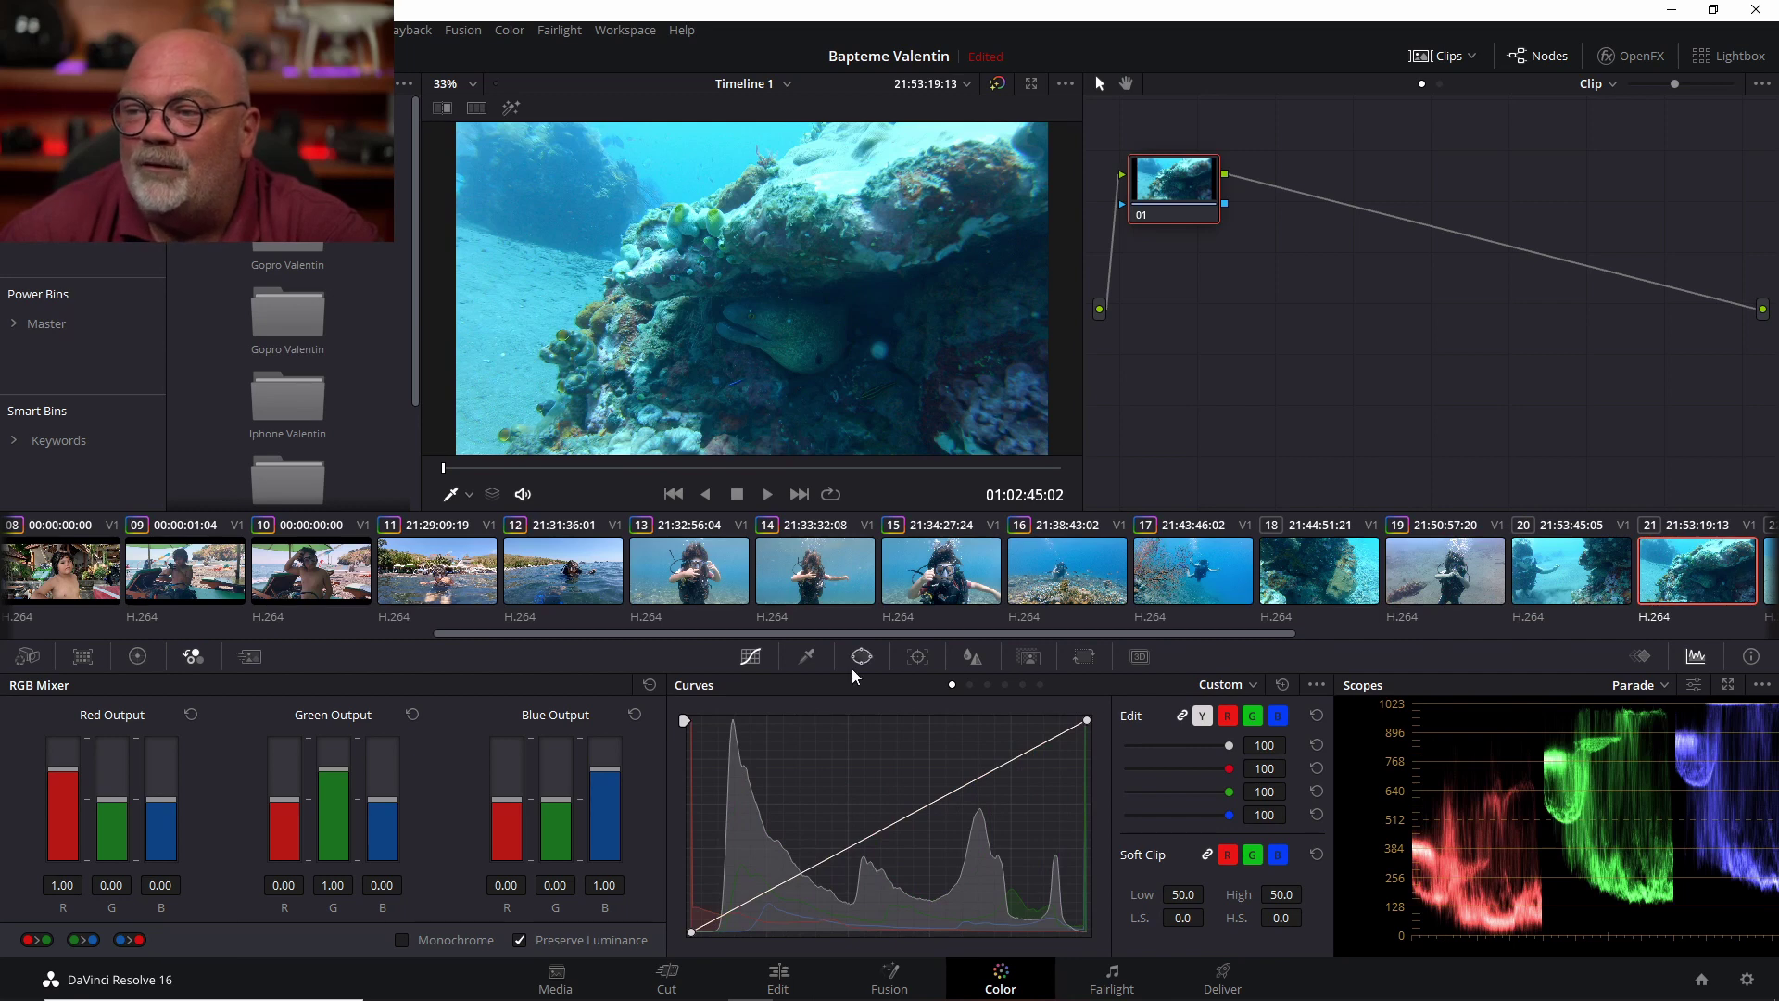
drag(509, 632, 992, 664)
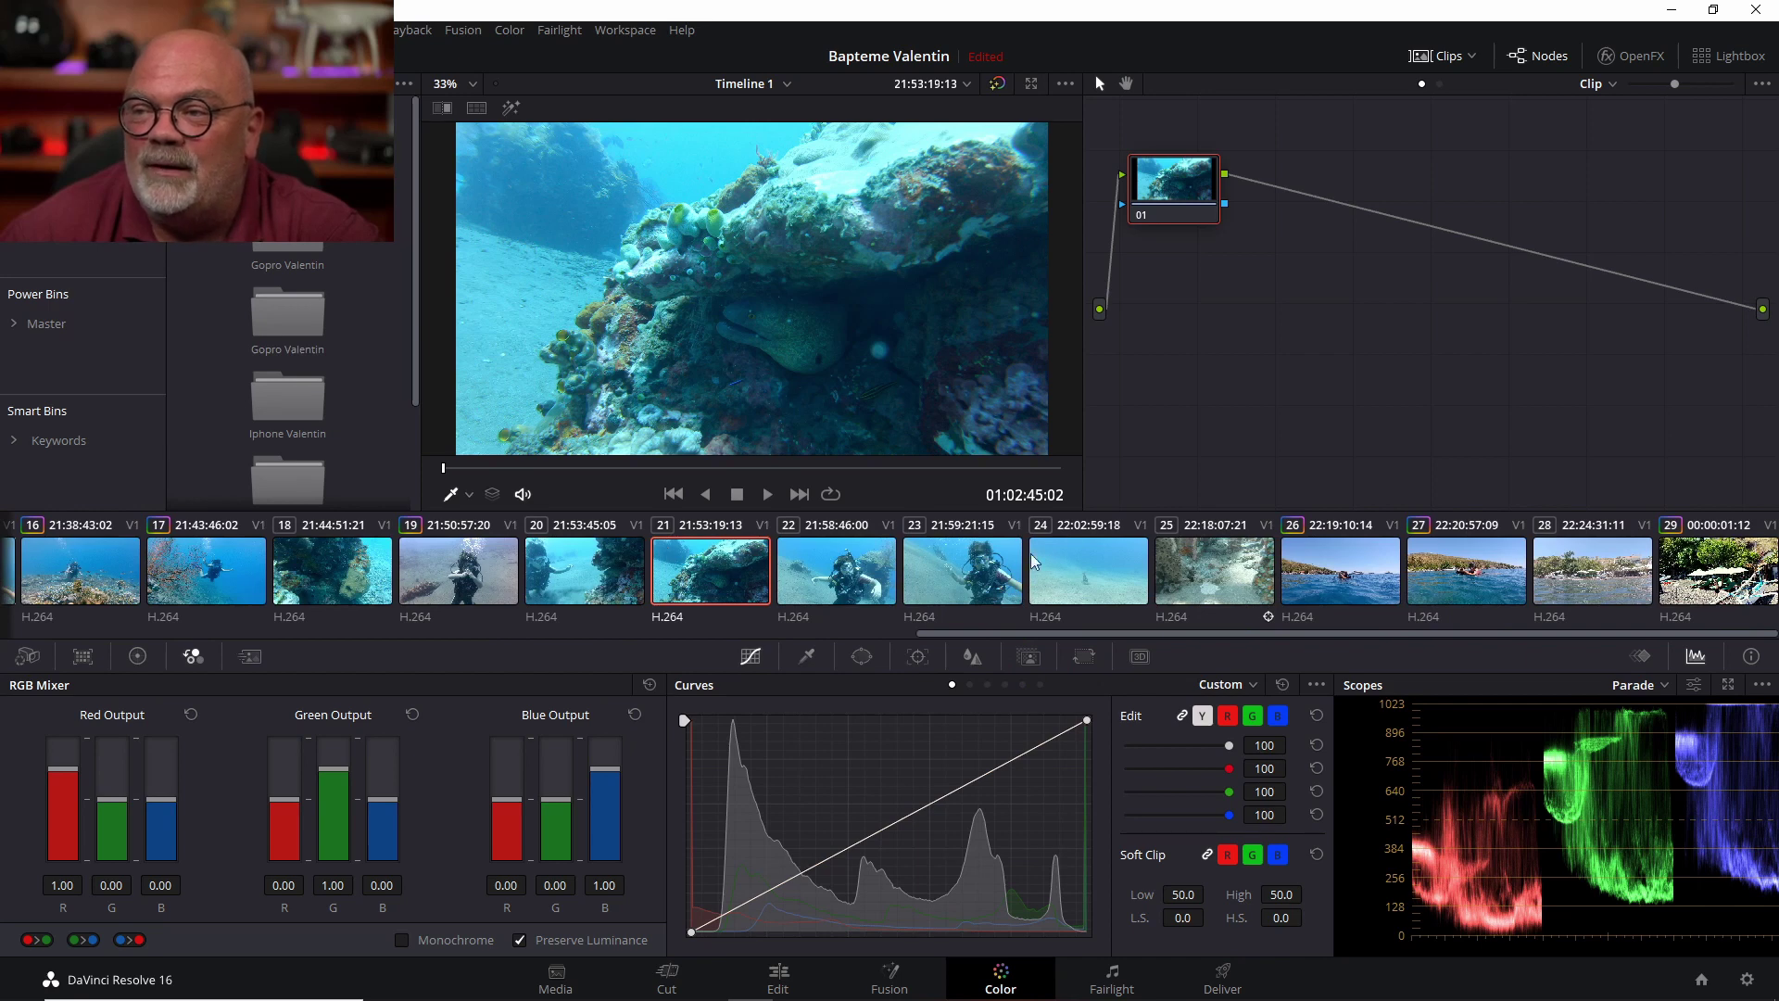
click(479, 571)
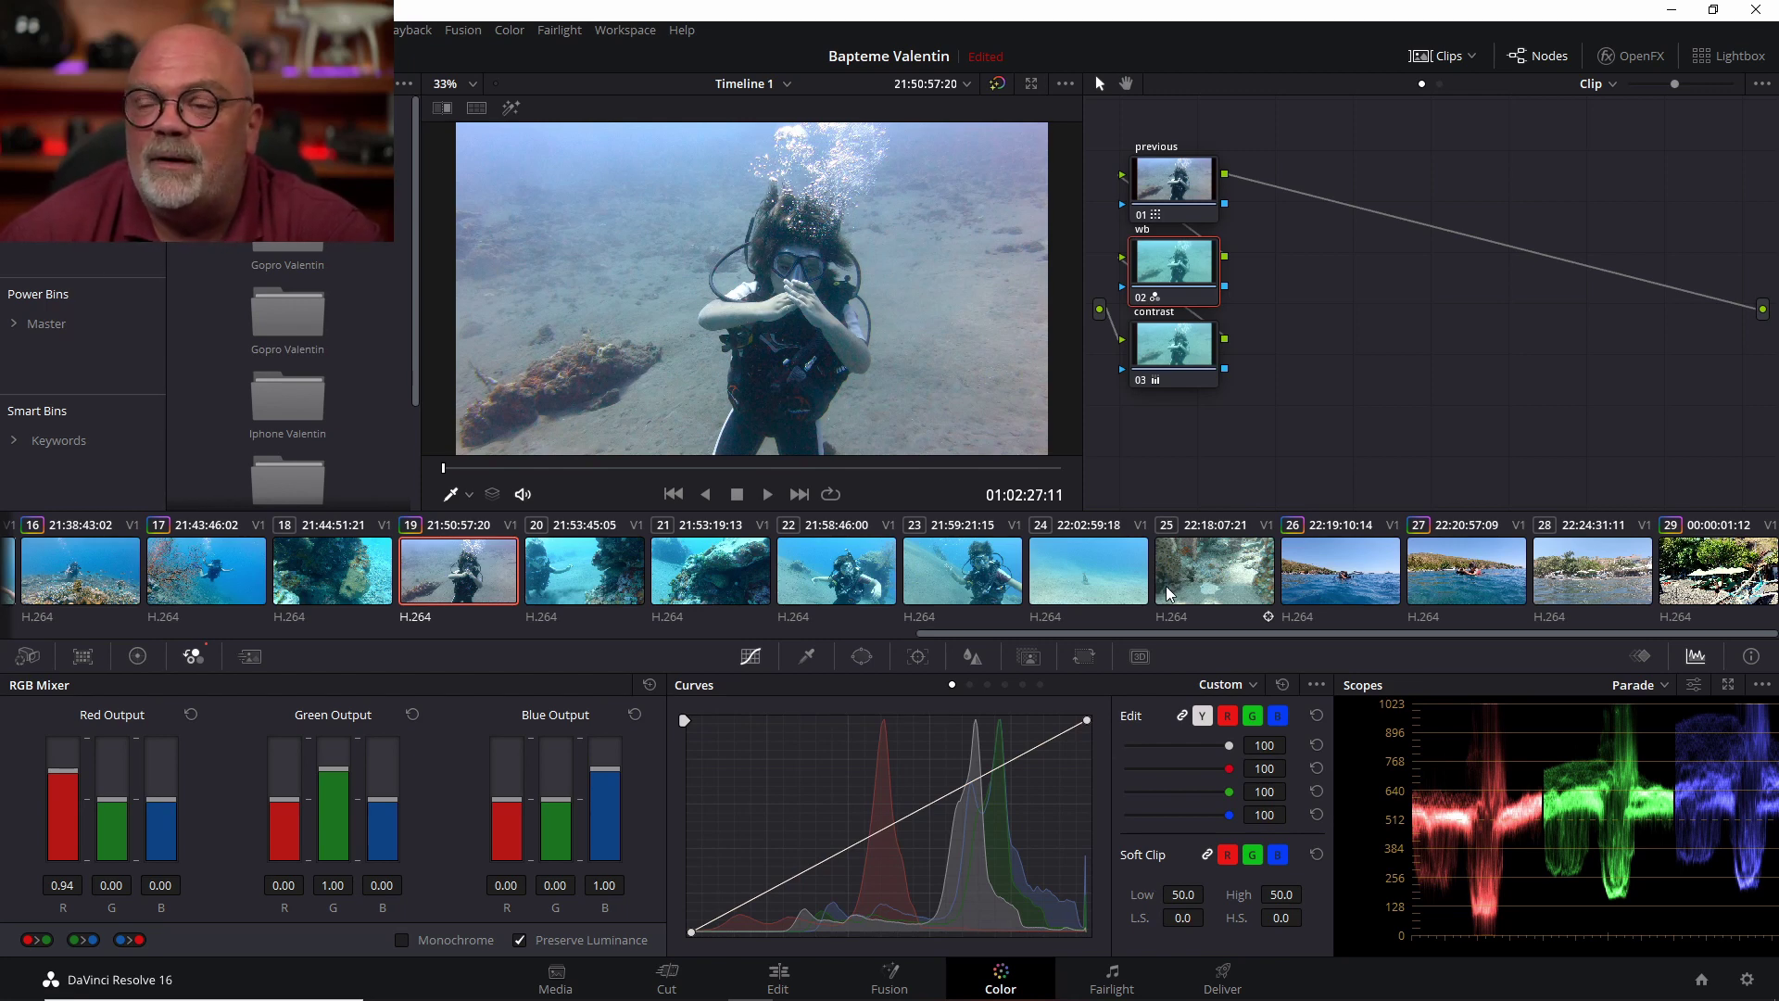
click(593, 567)
click(434, 556)
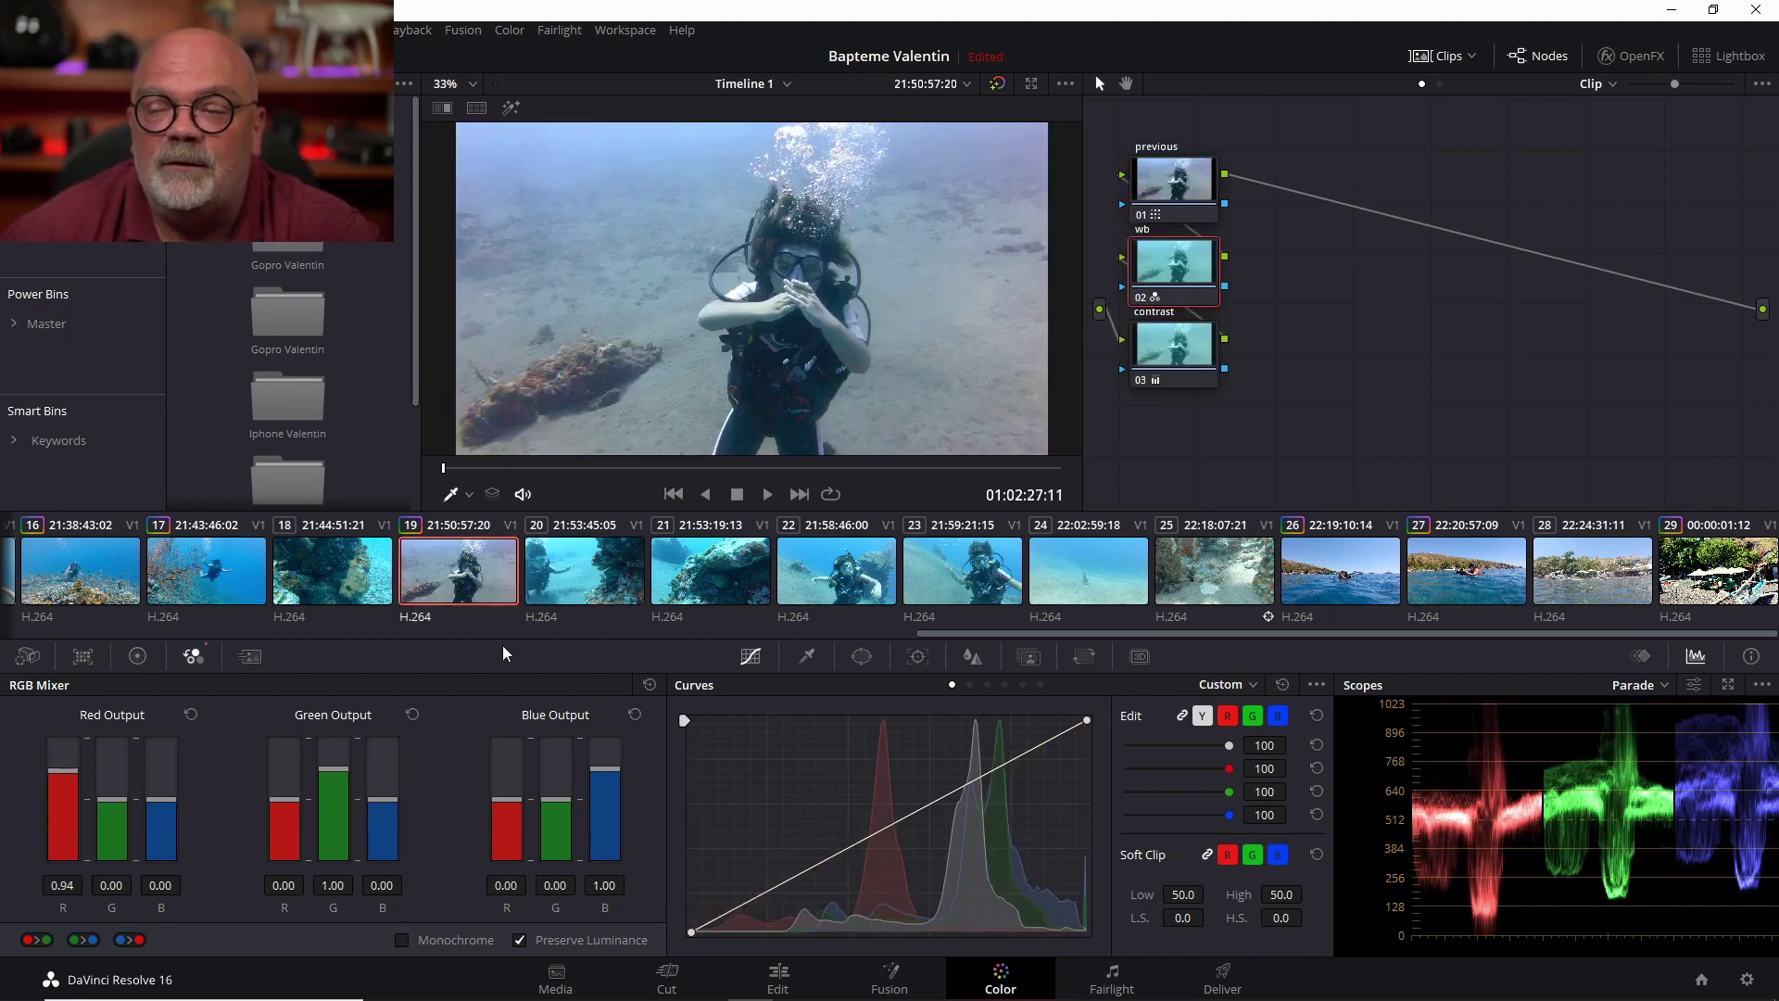